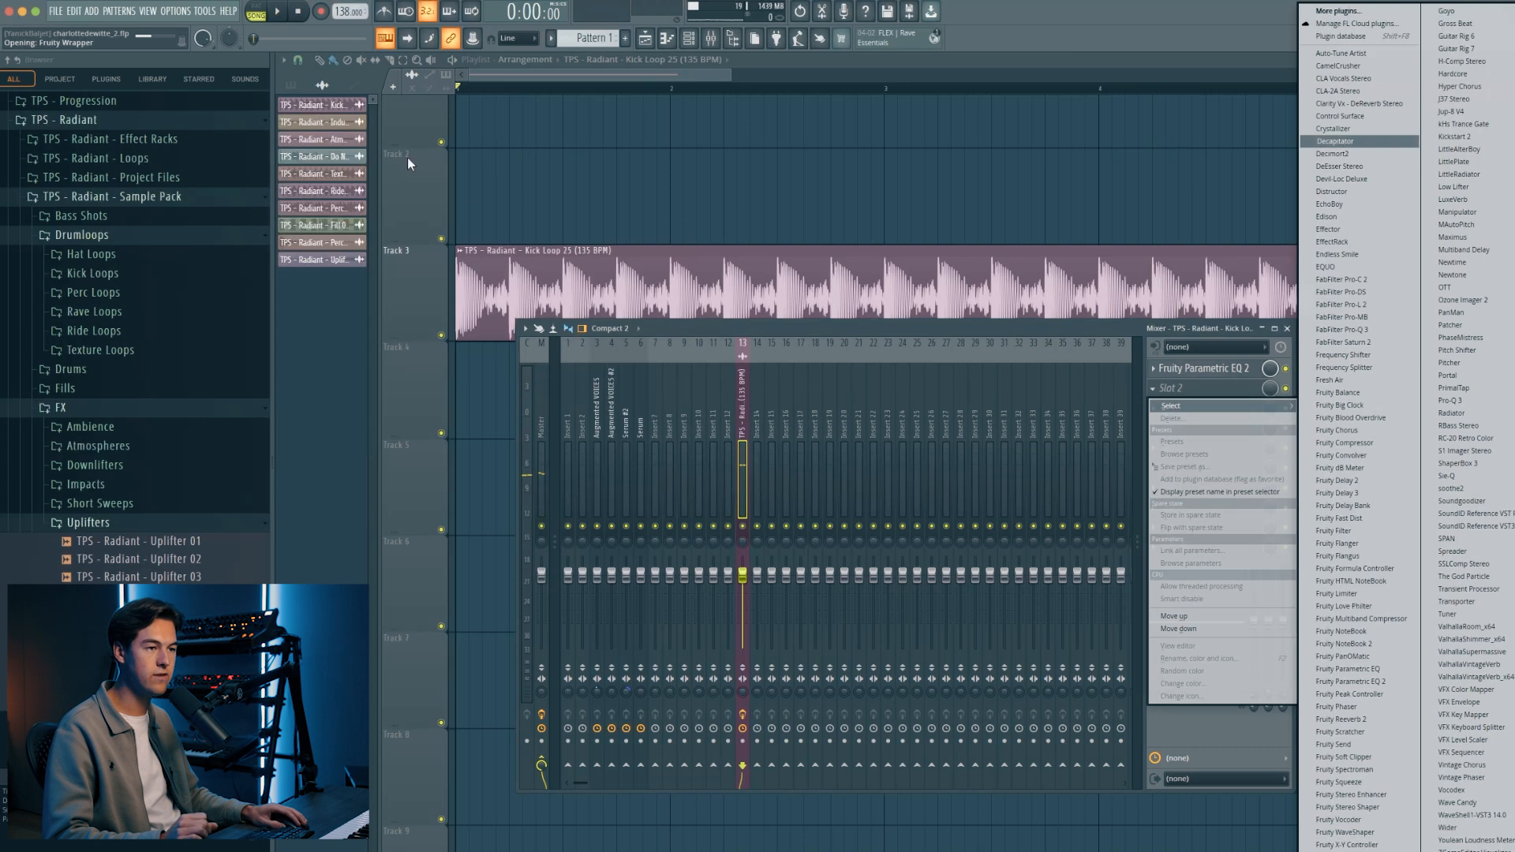
# Load Decapitator after the EQ on the kick loop's mixer track, audition it, and lower the track's volume slightly.
pyautogui.moveTo(313, 101); pyautogui.dragTo(770, 219)
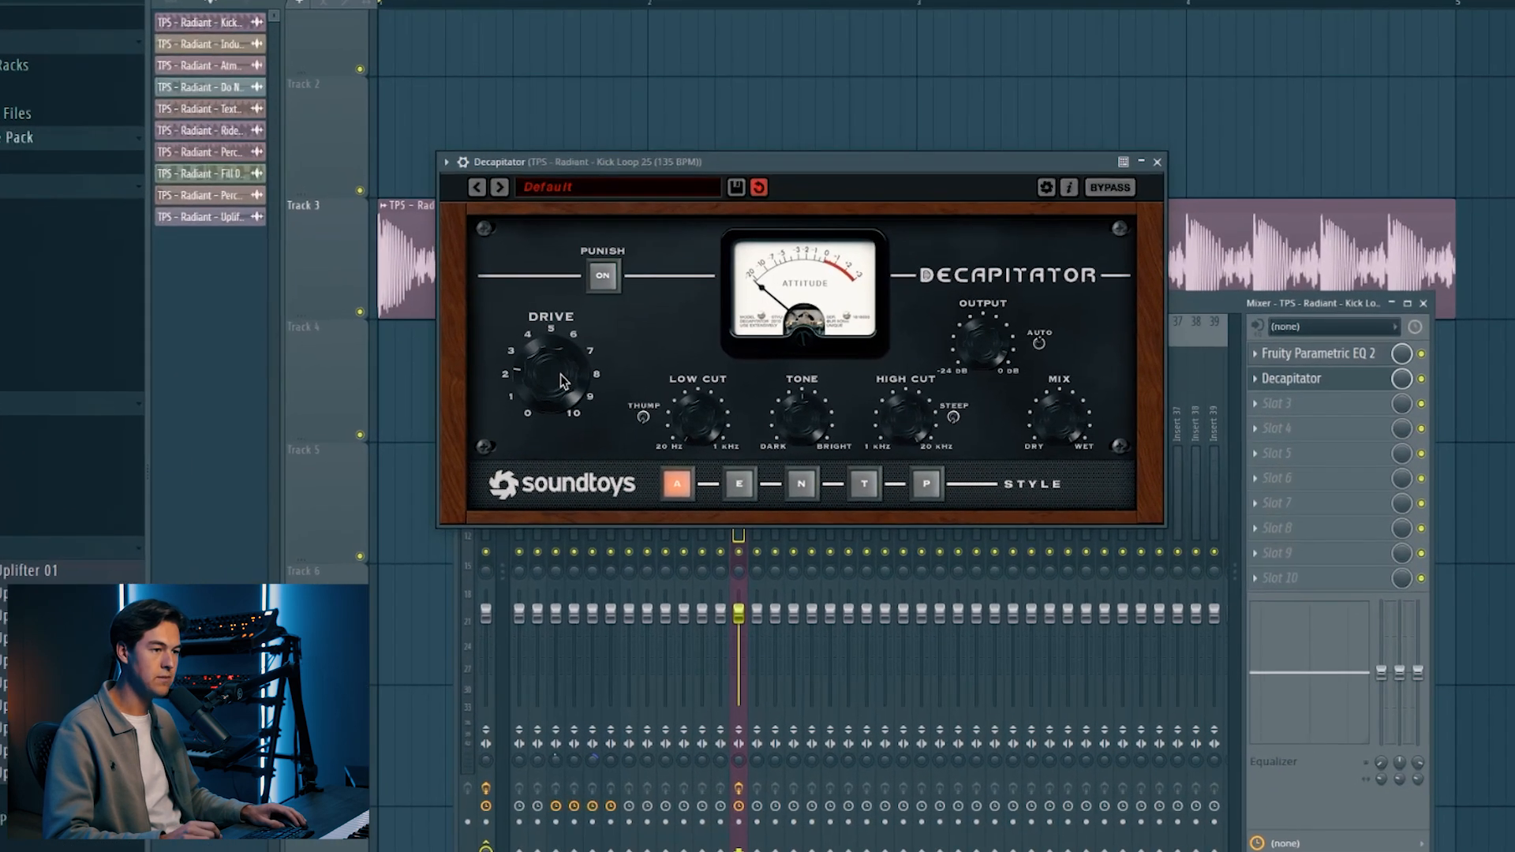
pyautogui.press('space')
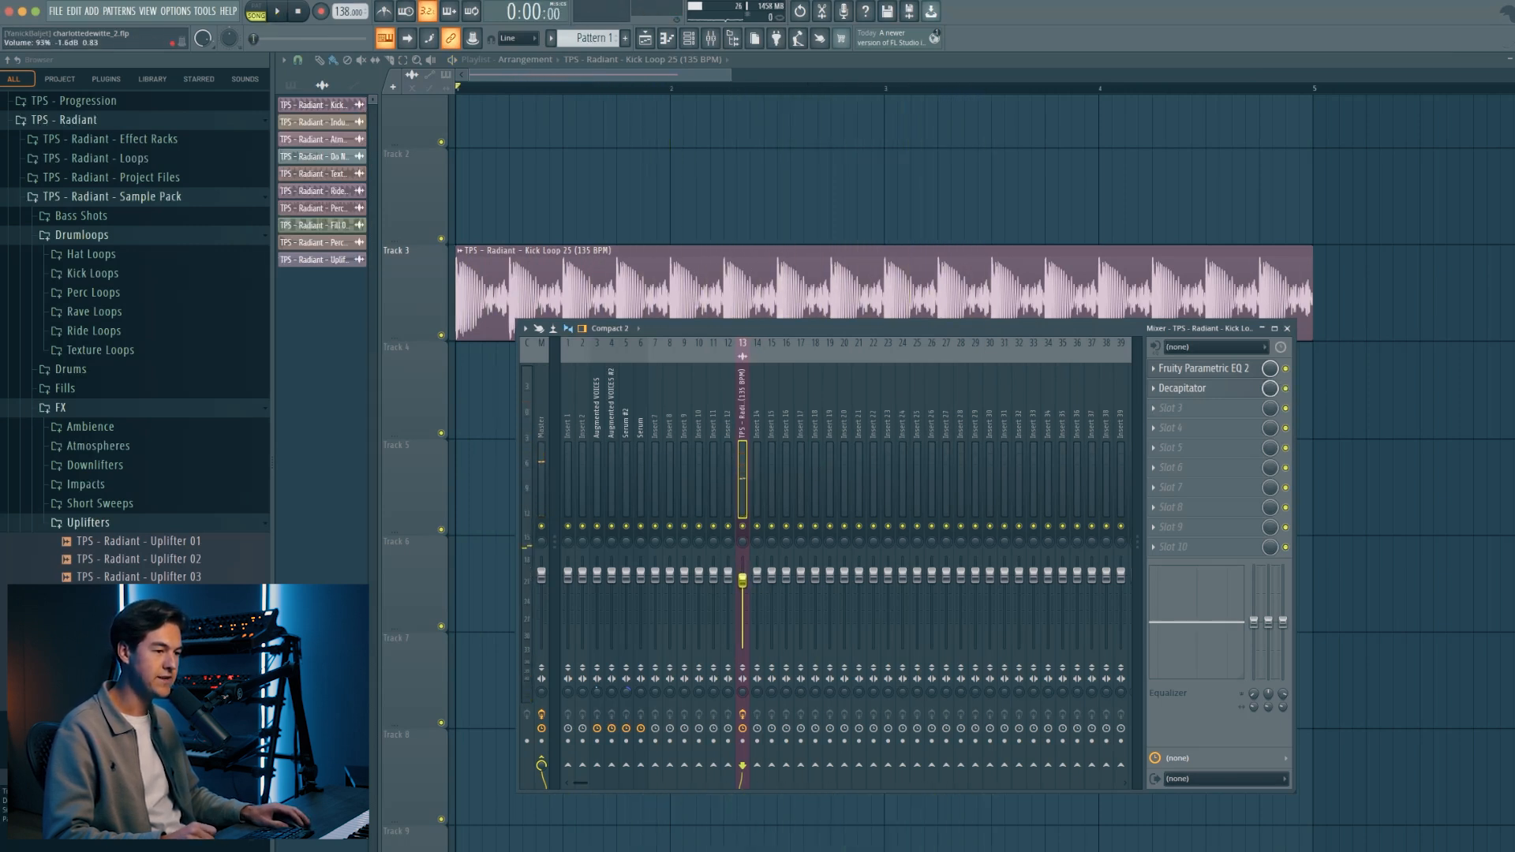
pyautogui.press('space')
pyautogui.moveTo(742, 582); pyautogui.dragTo(743, 579)
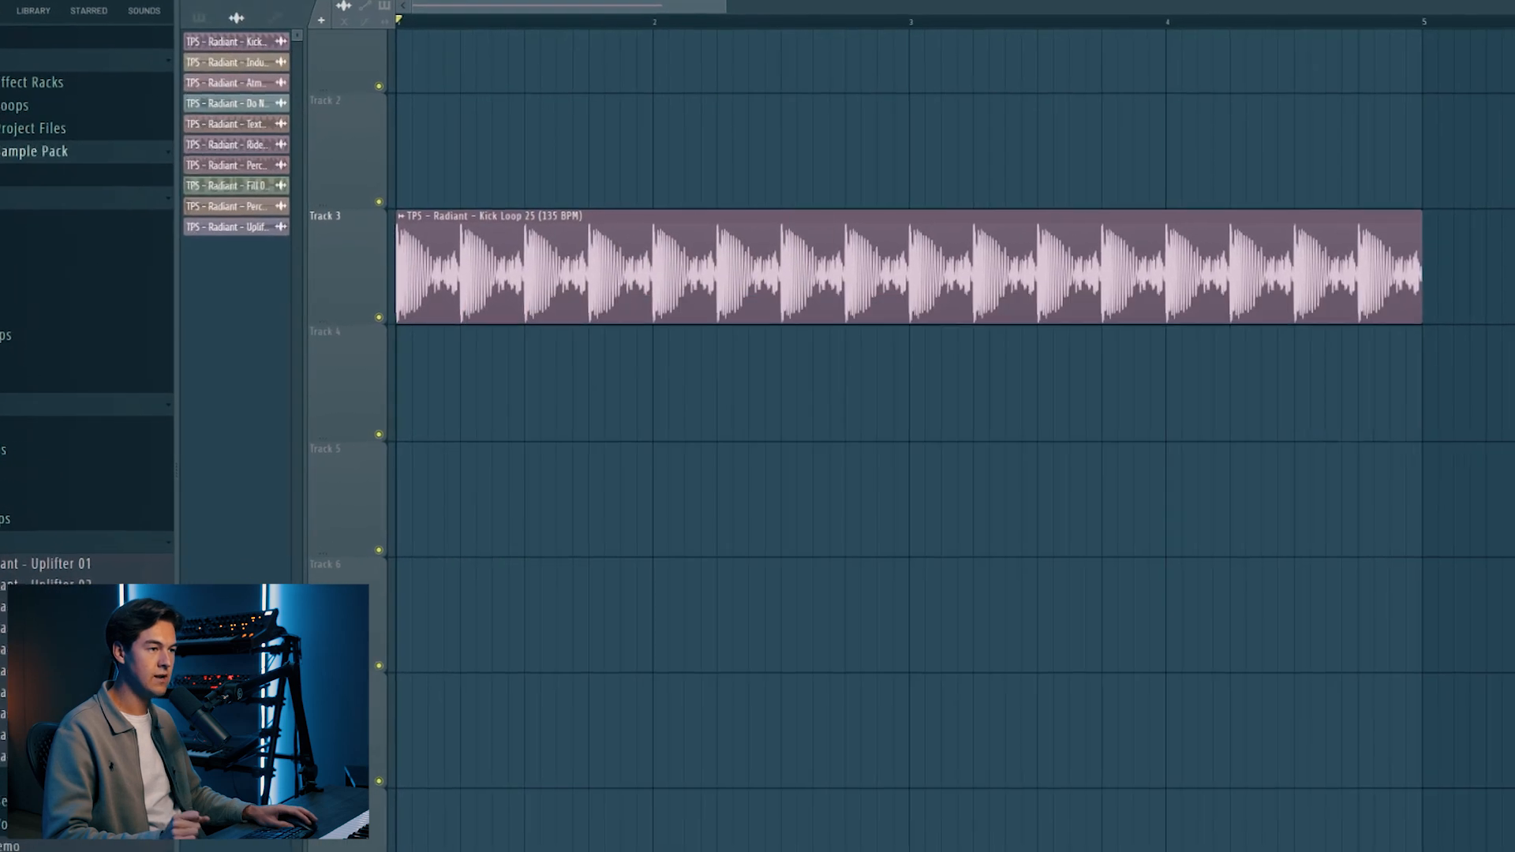
# Fill all 16 steps of the Closed Hat 04 channel in the channel rack.
pyautogui.press('F6')
pyautogui.click(517, 190)
pyautogui.click(733, 75)
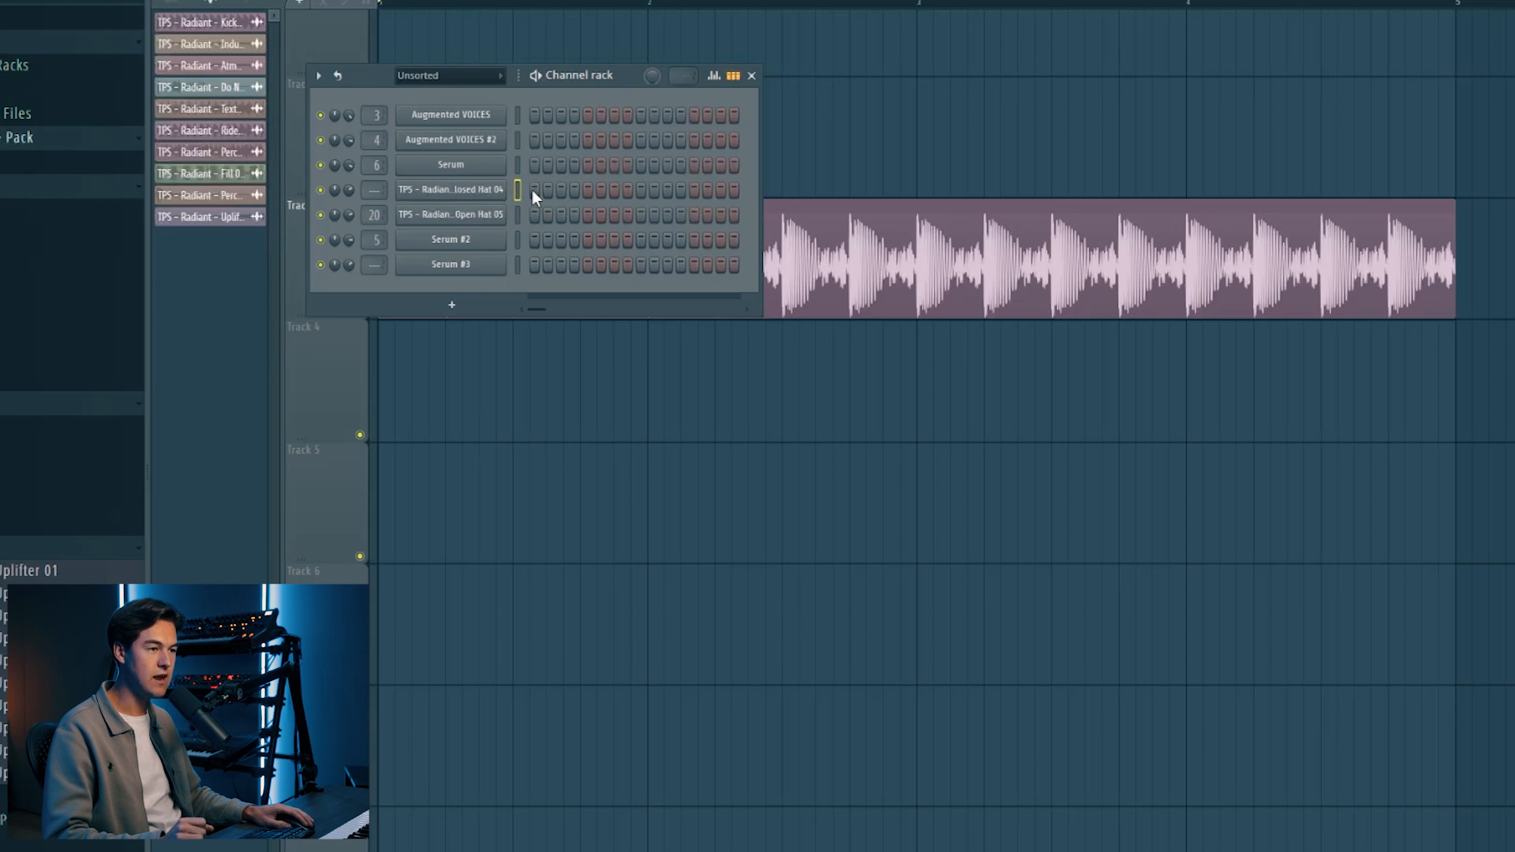
pyautogui.moveTo(710, 191); pyautogui.dragTo(733, 191)
# Examine the Closed Hat 04 channel's sampler settings and waveform.
pyautogui.click(453, 189)
pyautogui.moveTo(357, 87); pyautogui.dragTo(705, 199)
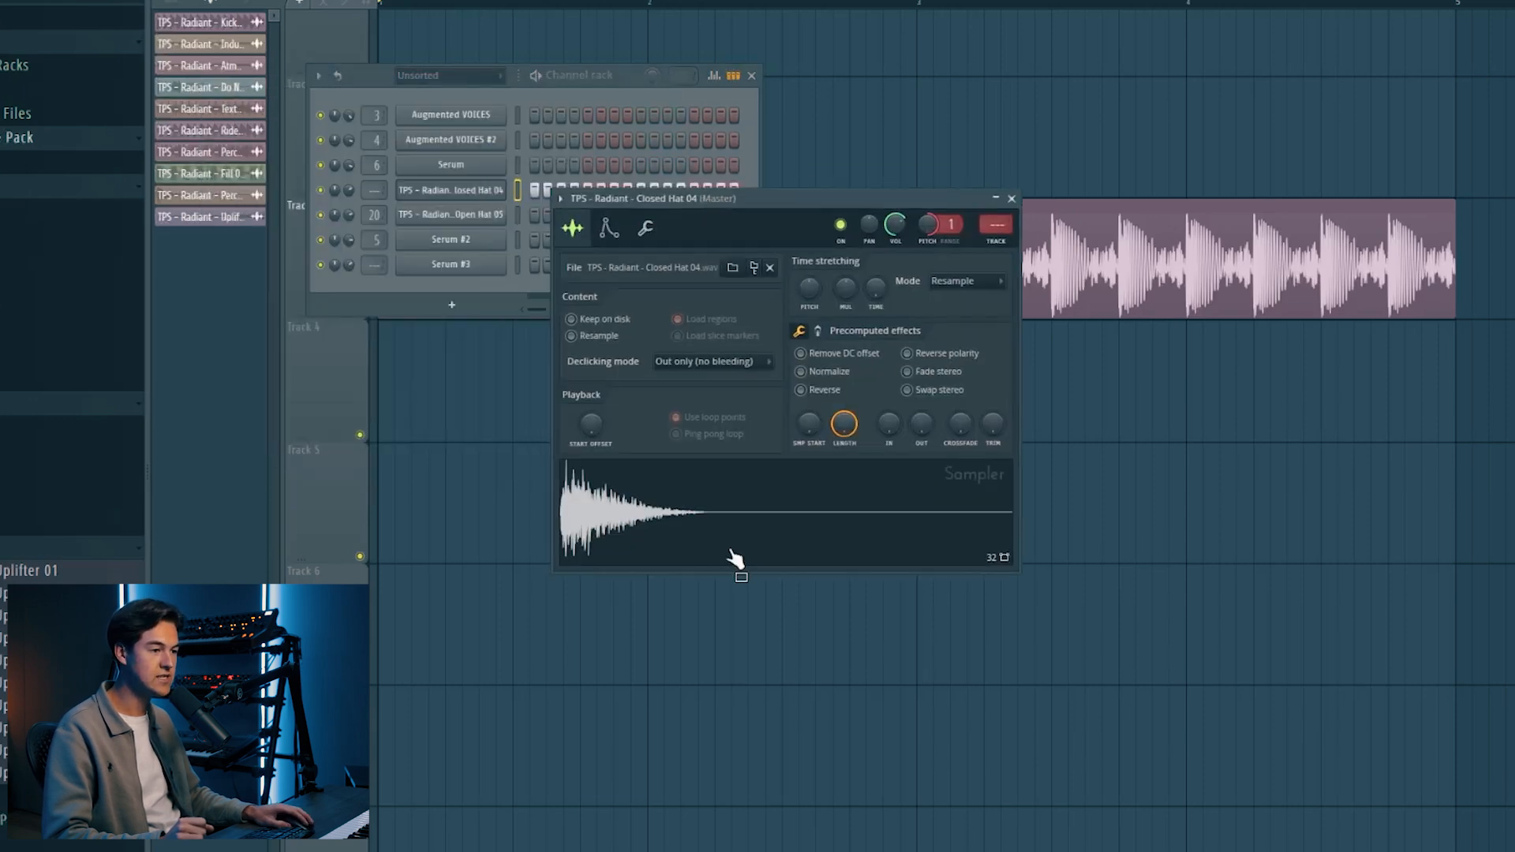
pyautogui.click(1010, 199)
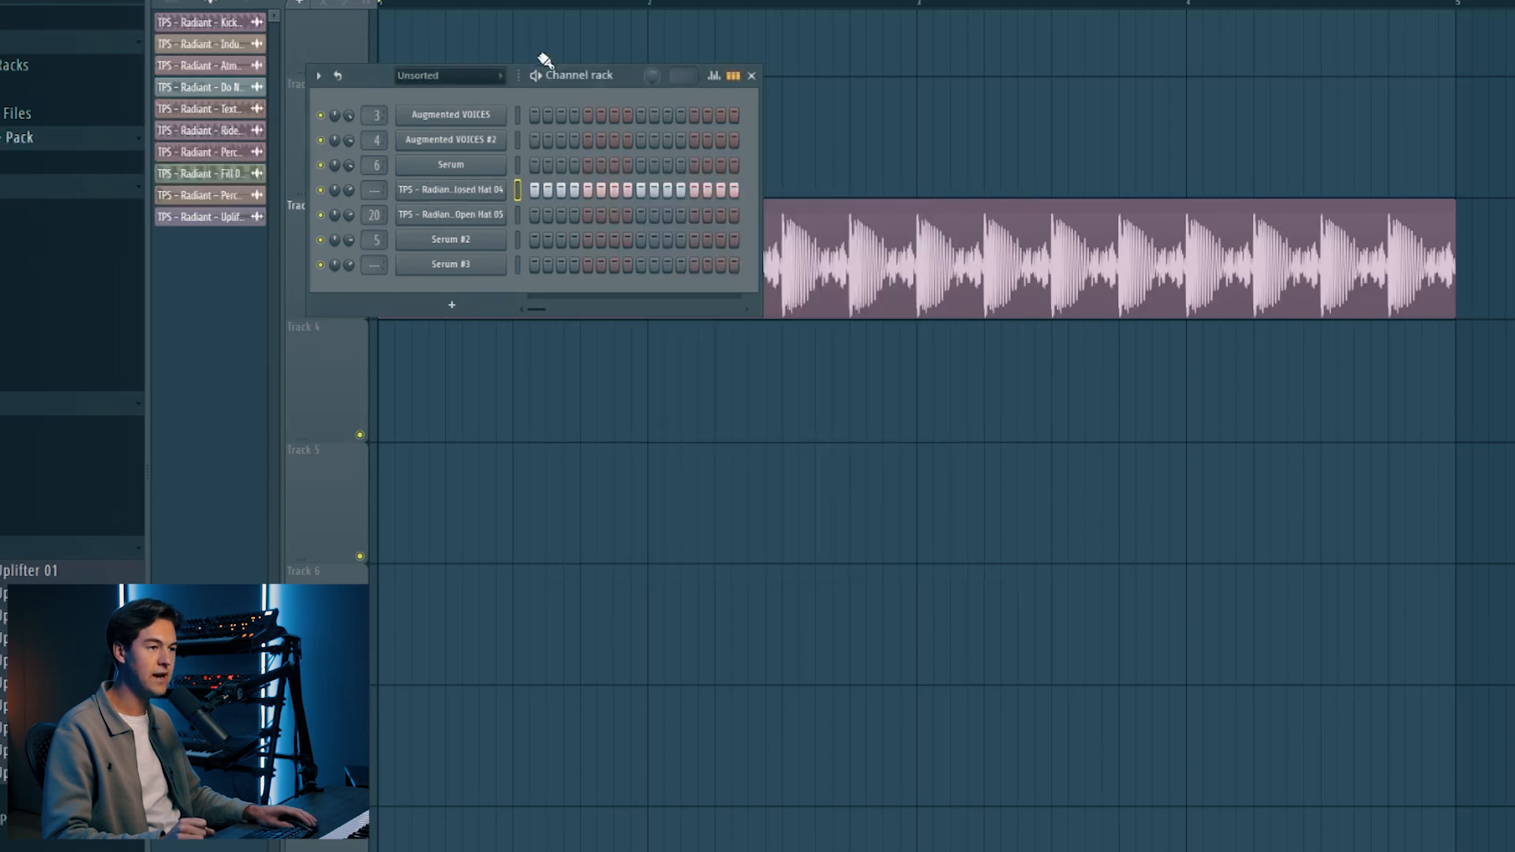
# In Closed Hat 04's piano roll, keep only the first four hits and give them varied velocities.
pyautogui.rightClick(469, 222)
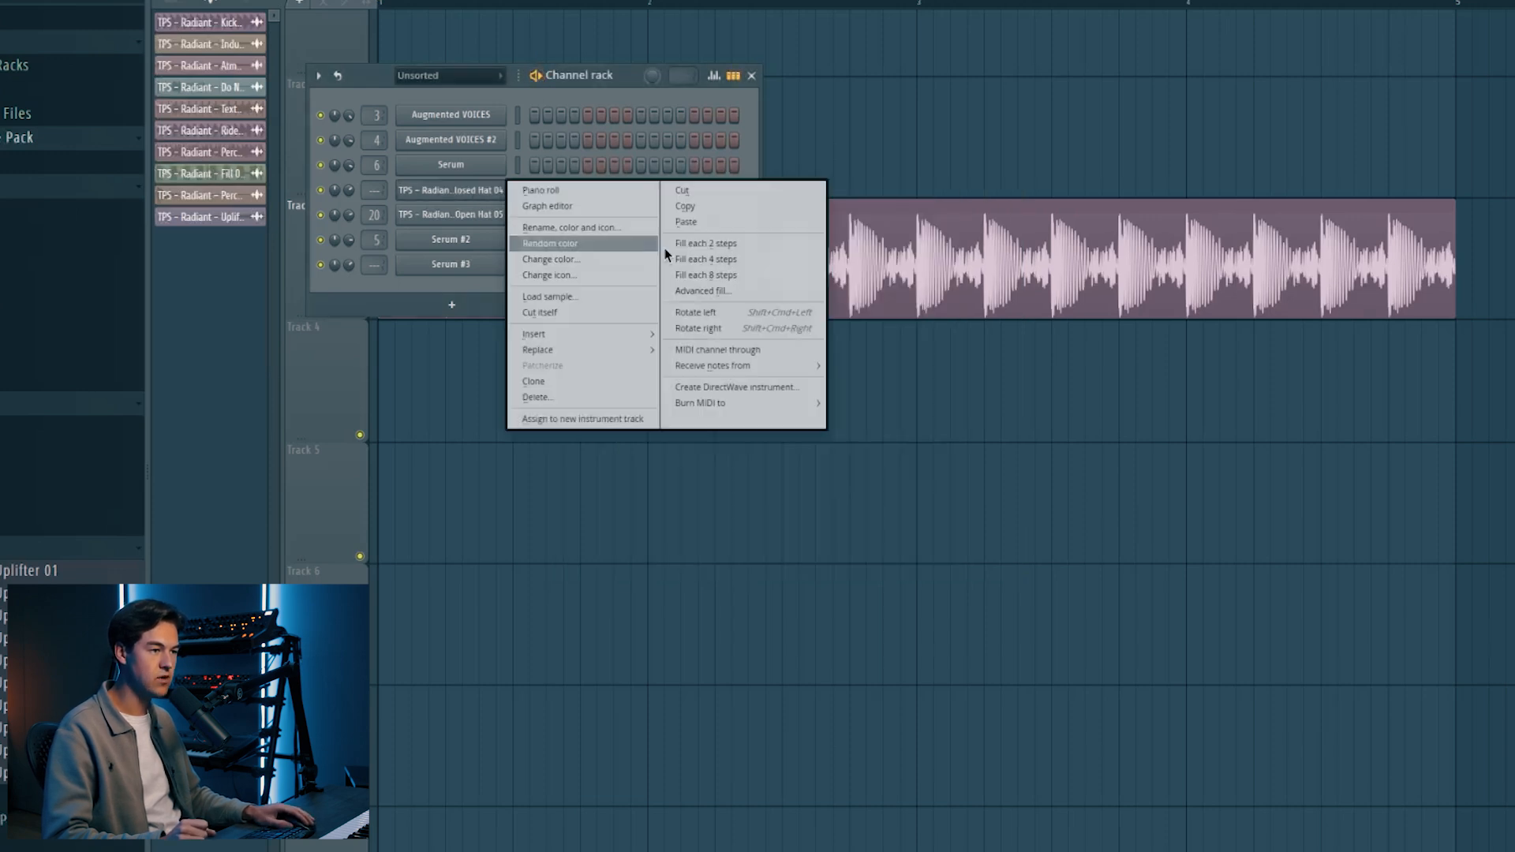
pyautogui.click(541, 191)
pyautogui.scroll(5, 430, 450)
pyautogui.scroll(-2, 499, 386)
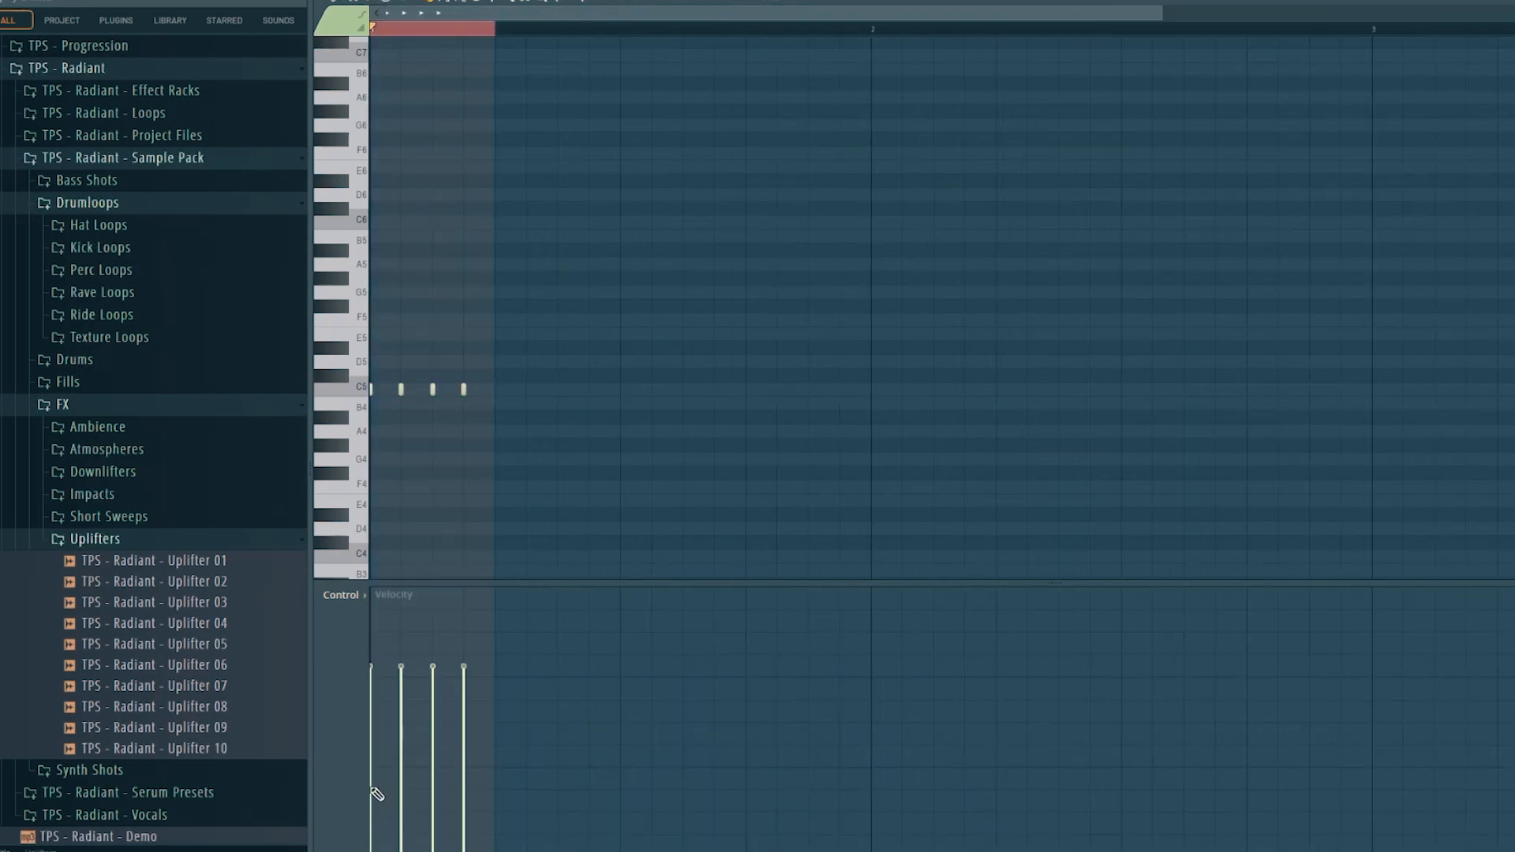
pyautogui.press('space')
pyautogui.moveTo(382, 788)
pyautogui.mouseDown()
pyautogui.moveTo(400, 703)
pyautogui.moveTo(466, 693)
pyautogui.moveTo(436, 661)
pyautogui.mouseUp()
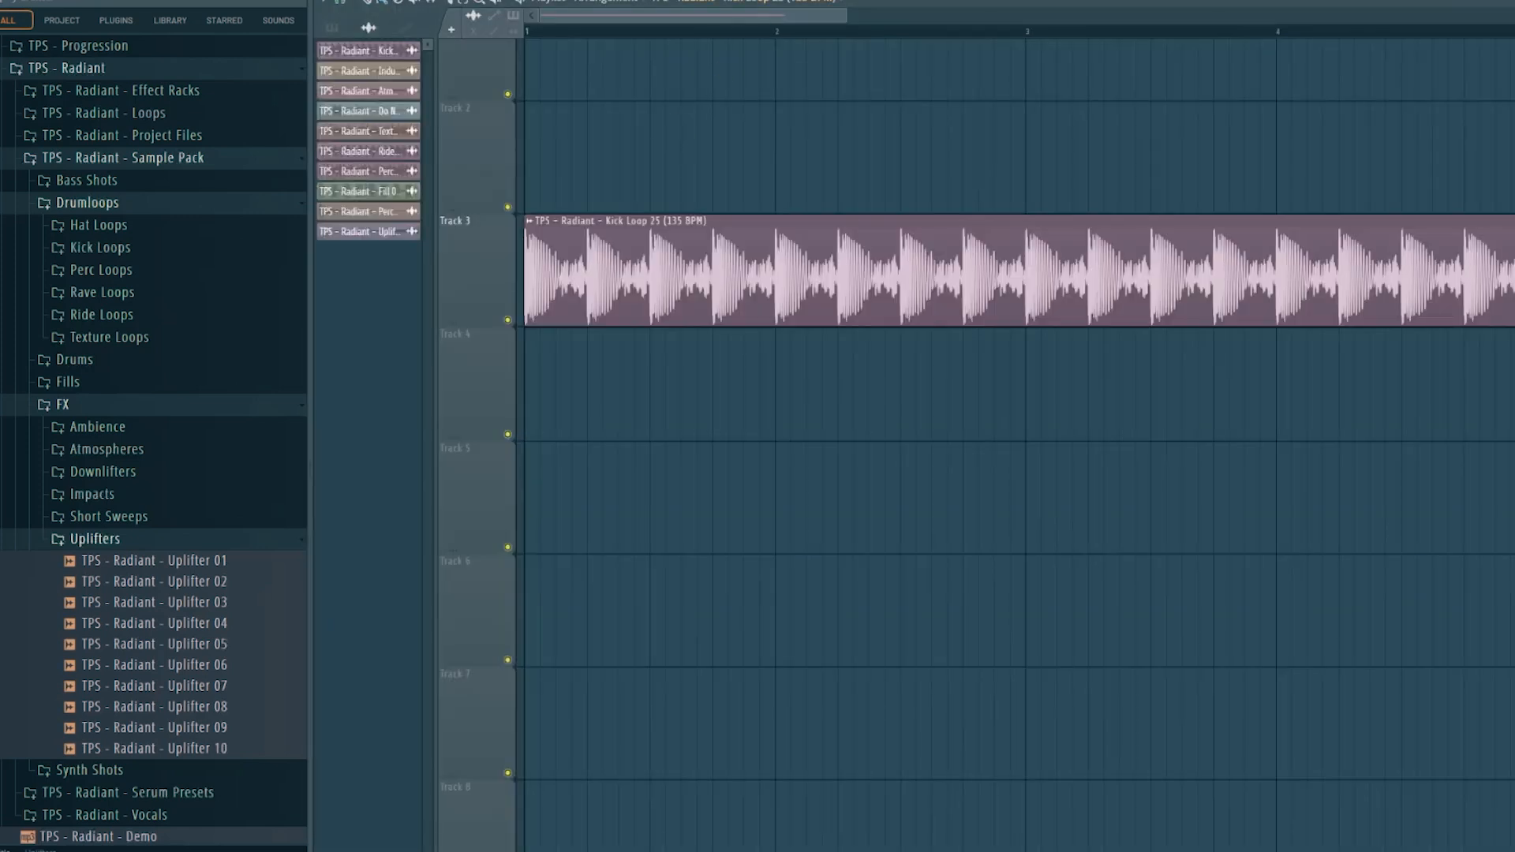
# Duplicate the four-note Closed Hat 04 group three times to fill the bar, deselect the notes, and play the pattern.
pyautogui.press('F6')
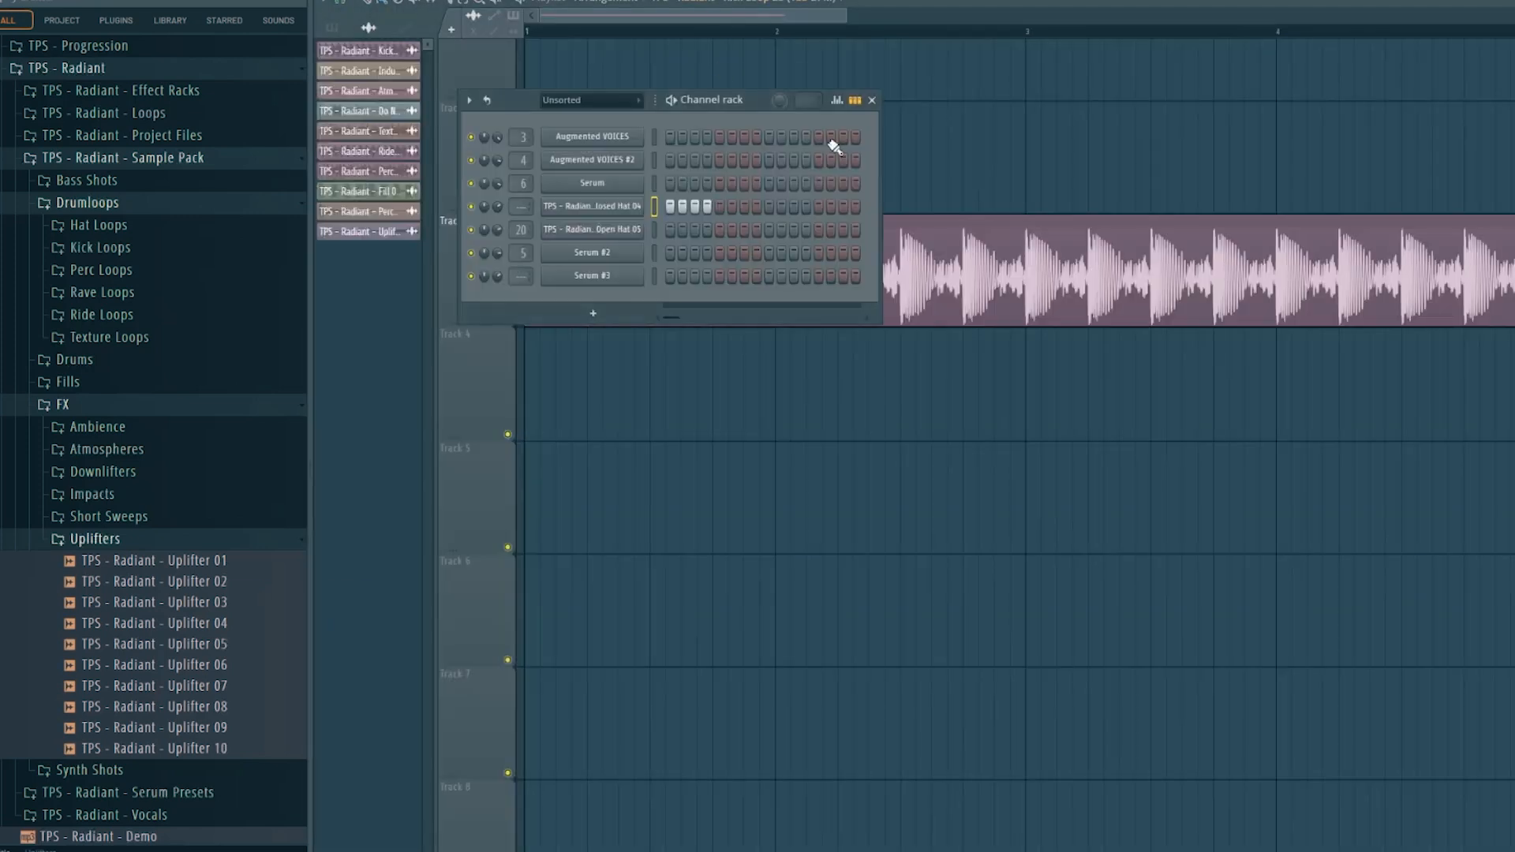
pyautogui.rightClick(607, 203)
pyautogui.click(692, 209)
pyautogui.hotkey('ctrl', 'b')
pyautogui.hotkey('ctrl', 'b')
pyautogui.hotkey('ctrl', 'b')
pyautogui.press('space')
pyautogui.hotkey('ctrl', 'd')
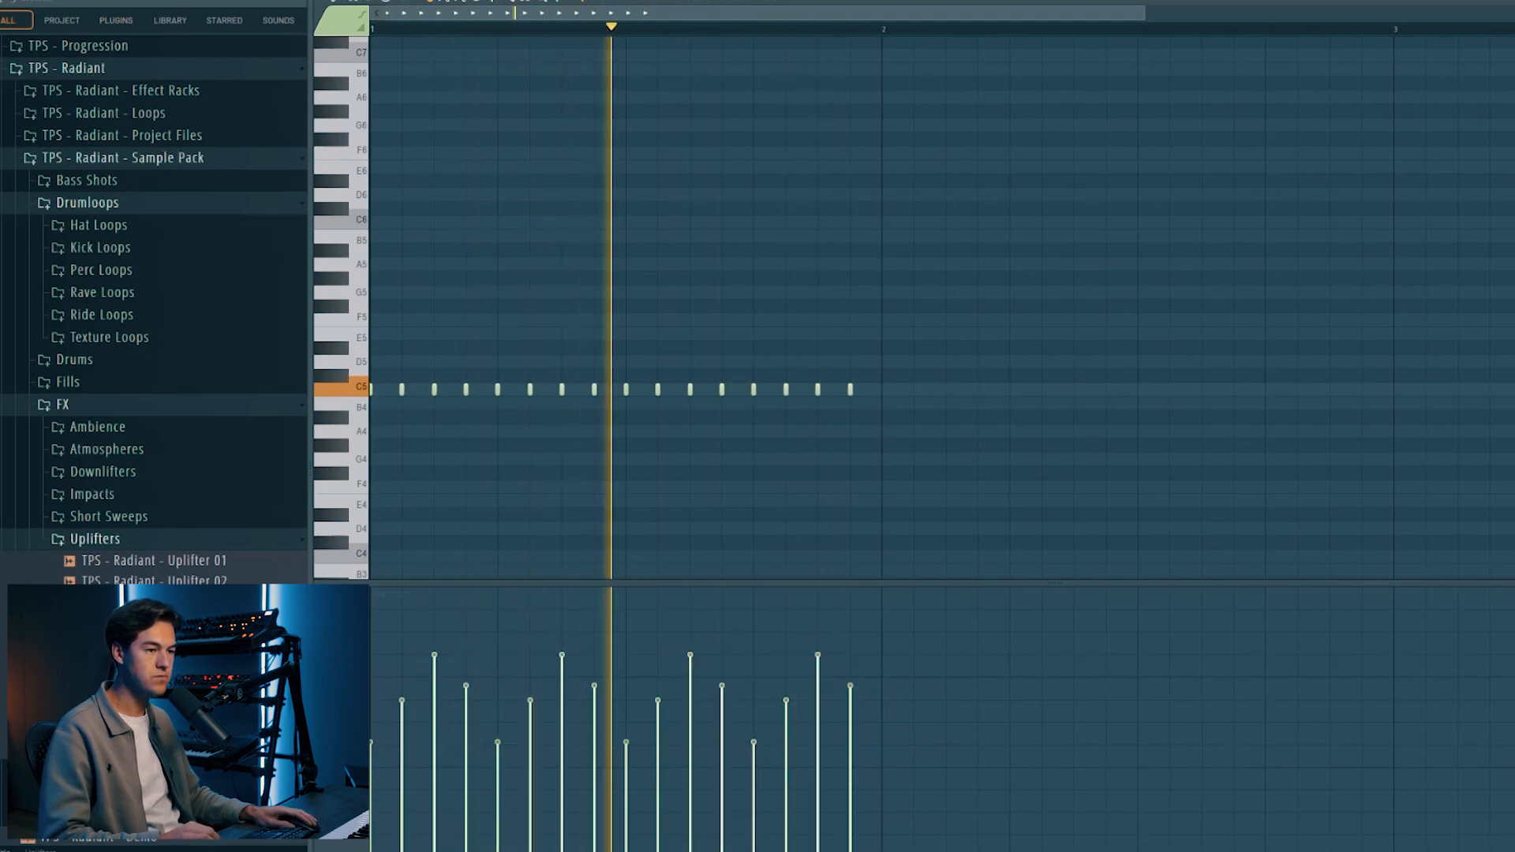
# Place Open Hat 05 hits on steps 3, 7, 11 and 15, and play the pattern.
pyautogui.press('F6')
pyautogui.rightClick(639, 234)
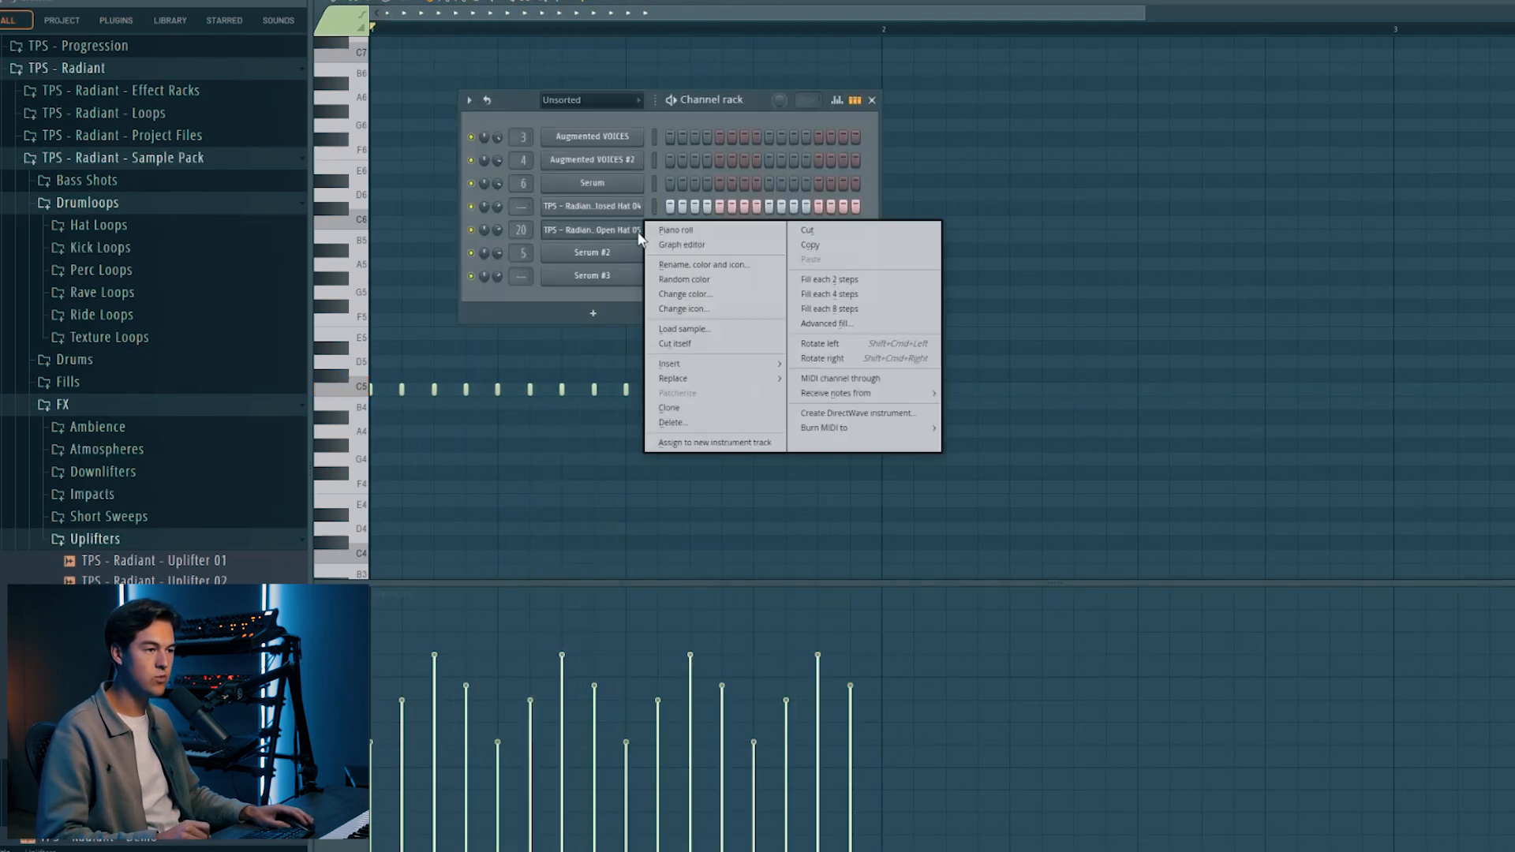
pyautogui.click(621, 230)
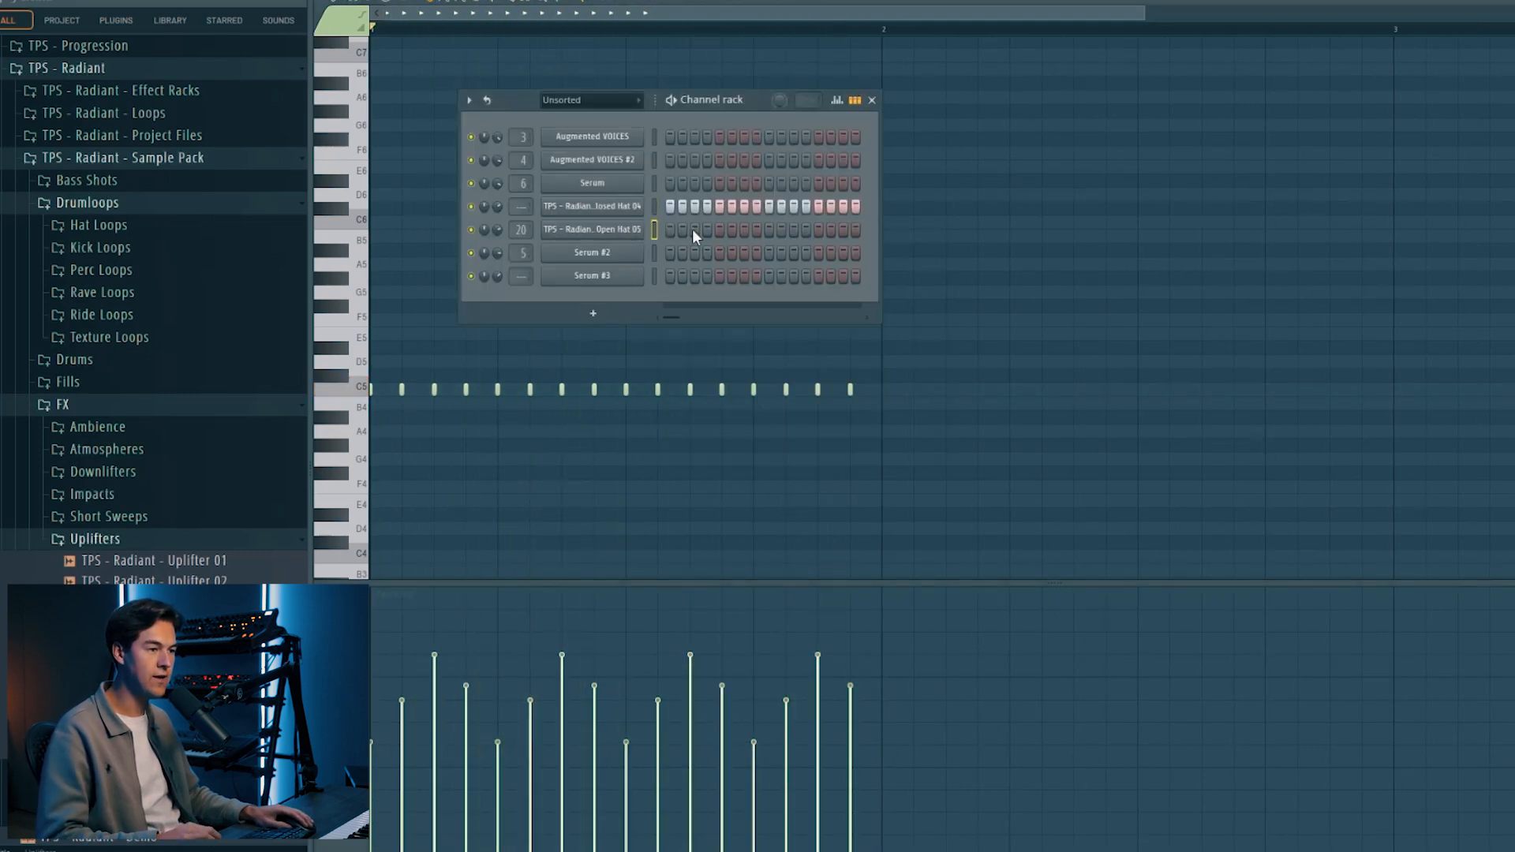
pyautogui.click(745, 229)
pyautogui.click(793, 229)
pyautogui.click(843, 230)
pyautogui.press('space')
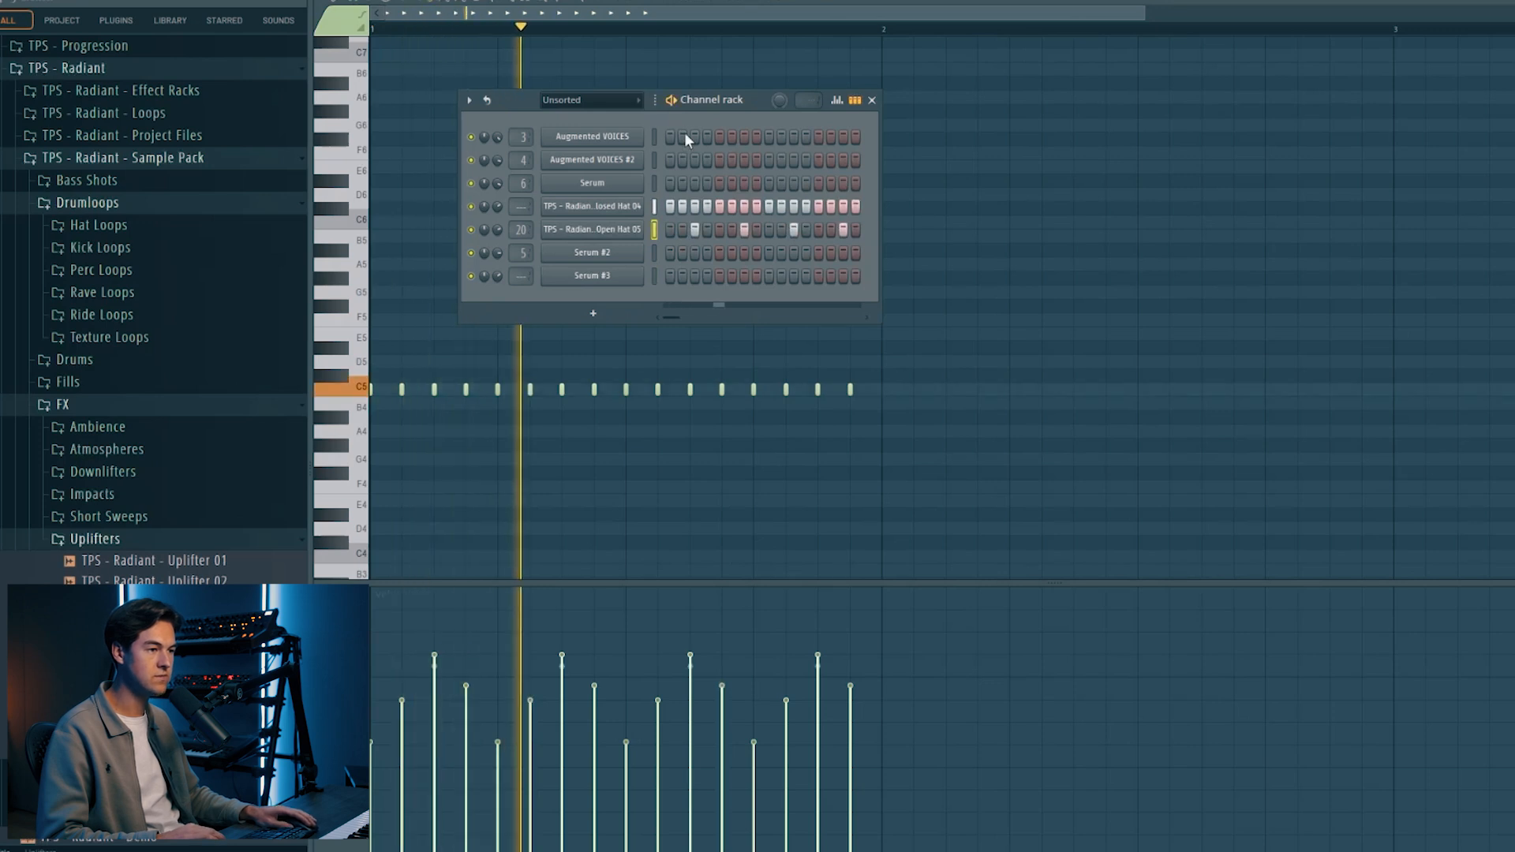
pyautogui.press('space')
# Increase the fade-out of the Open Hat 05 sample in its sampler settings, listening to the pattern.
pyautogui.click(623, 229)
pyautogui.click(401, 157)
pyautogui.moveTo(469, 128); pyautogui.dragTo(640, 165)
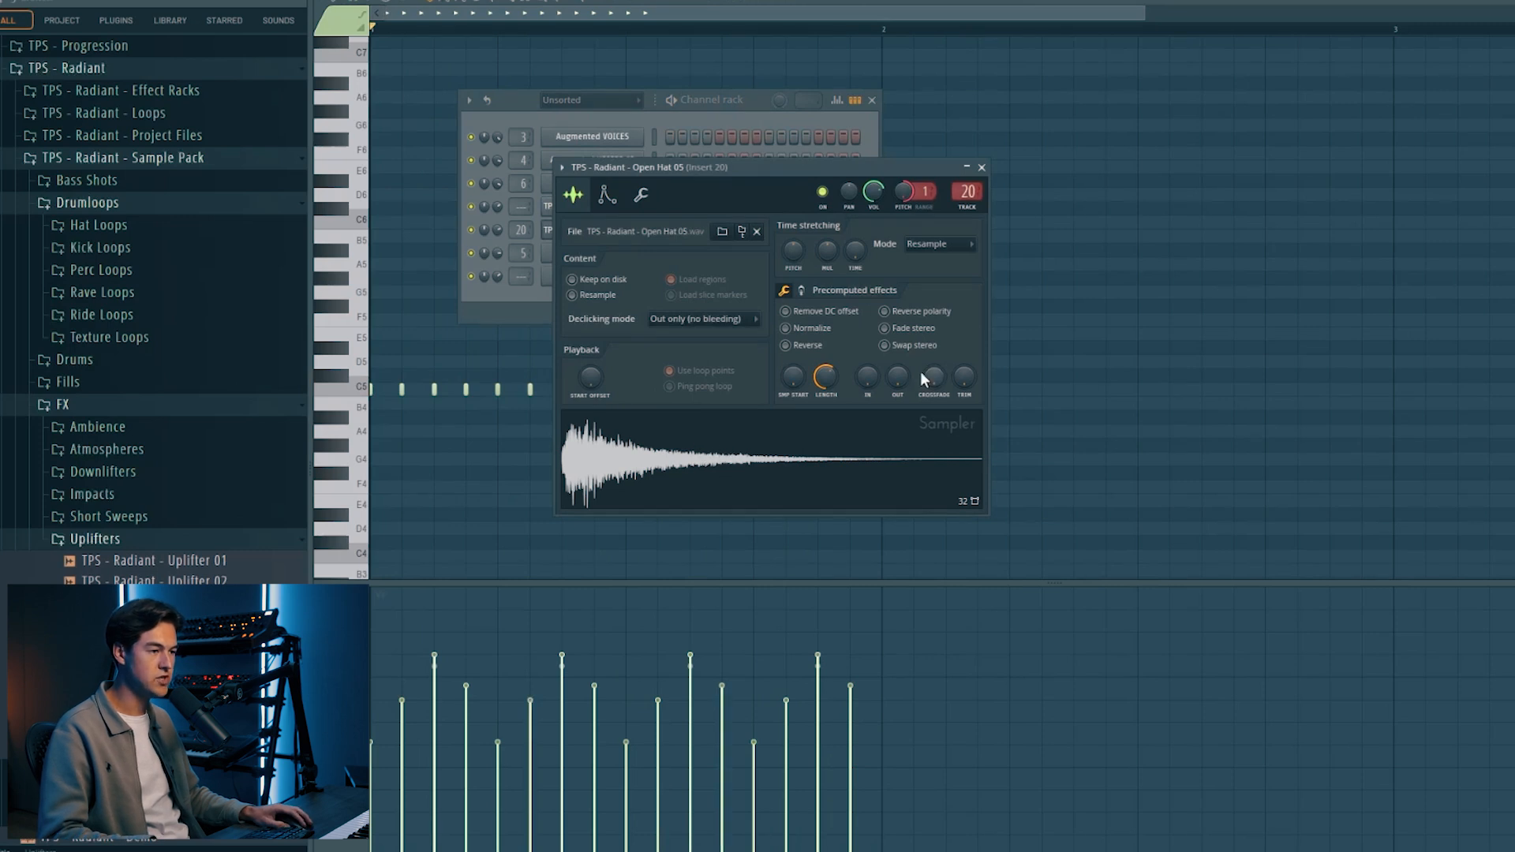
pyautogui.press('space')
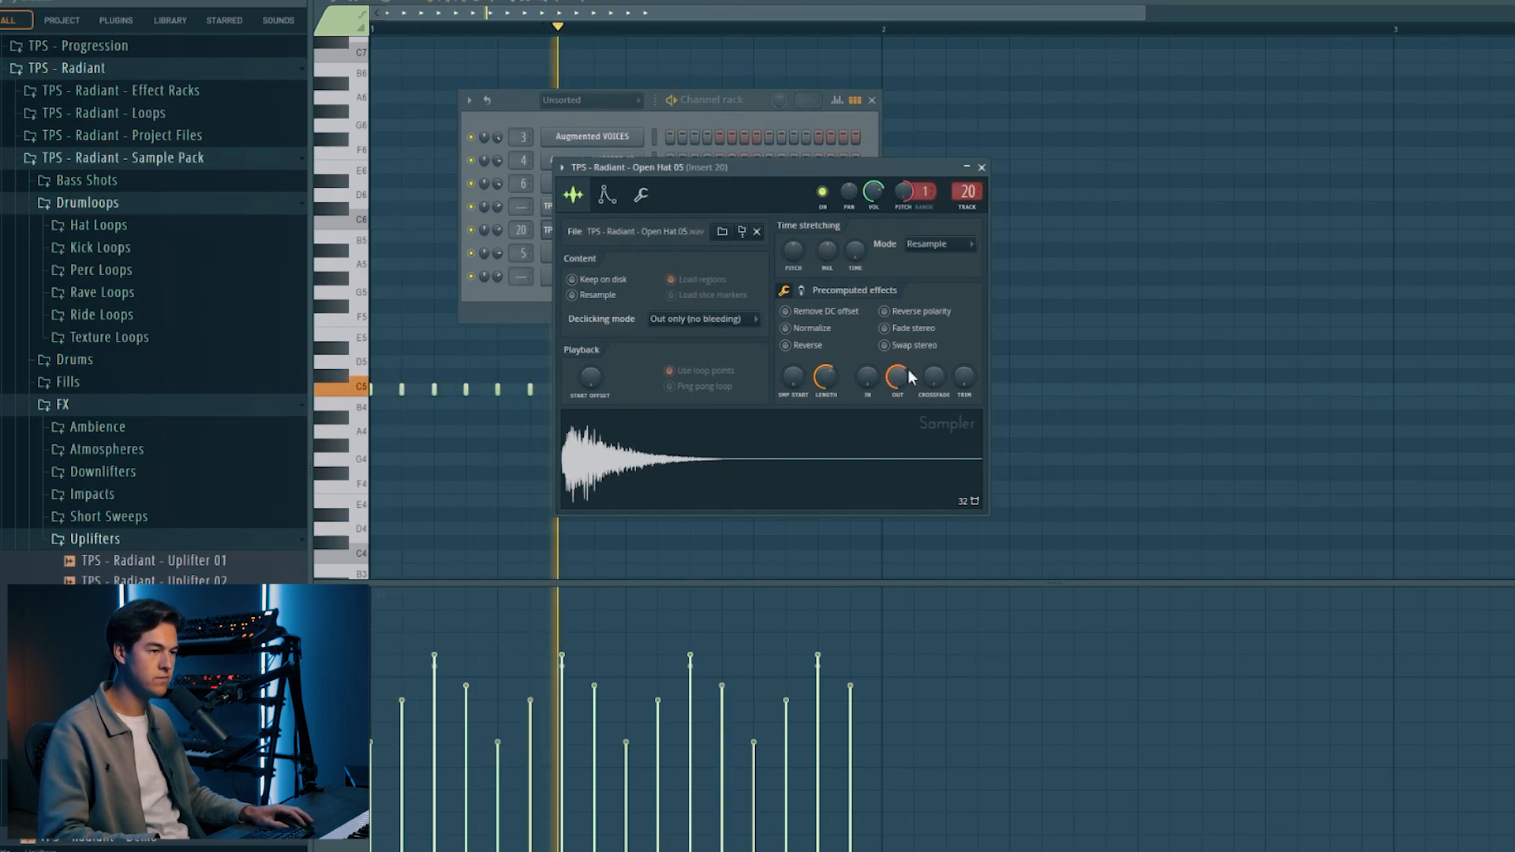
# Shorten the decay of Open Hat 05's volume envelope, and close its channel settings.
pyautogui.click(606, 197)
pyautogui.moveTo(647, 163); pyautogui.dragTo(696, 166)
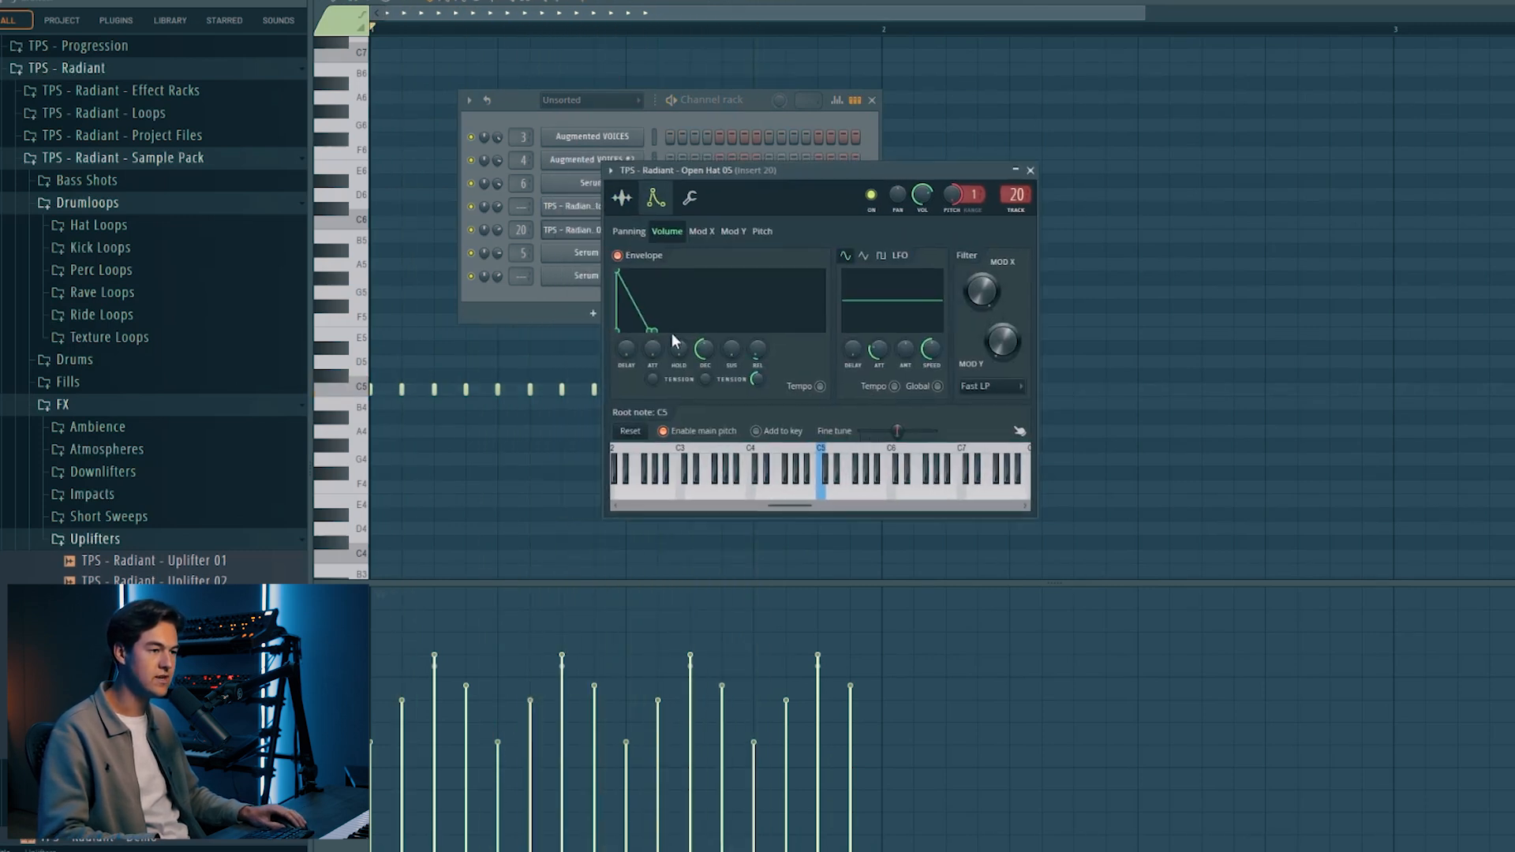
pyautogui.moveTo(699, 352); pyautogui.dragTo(700, 426)
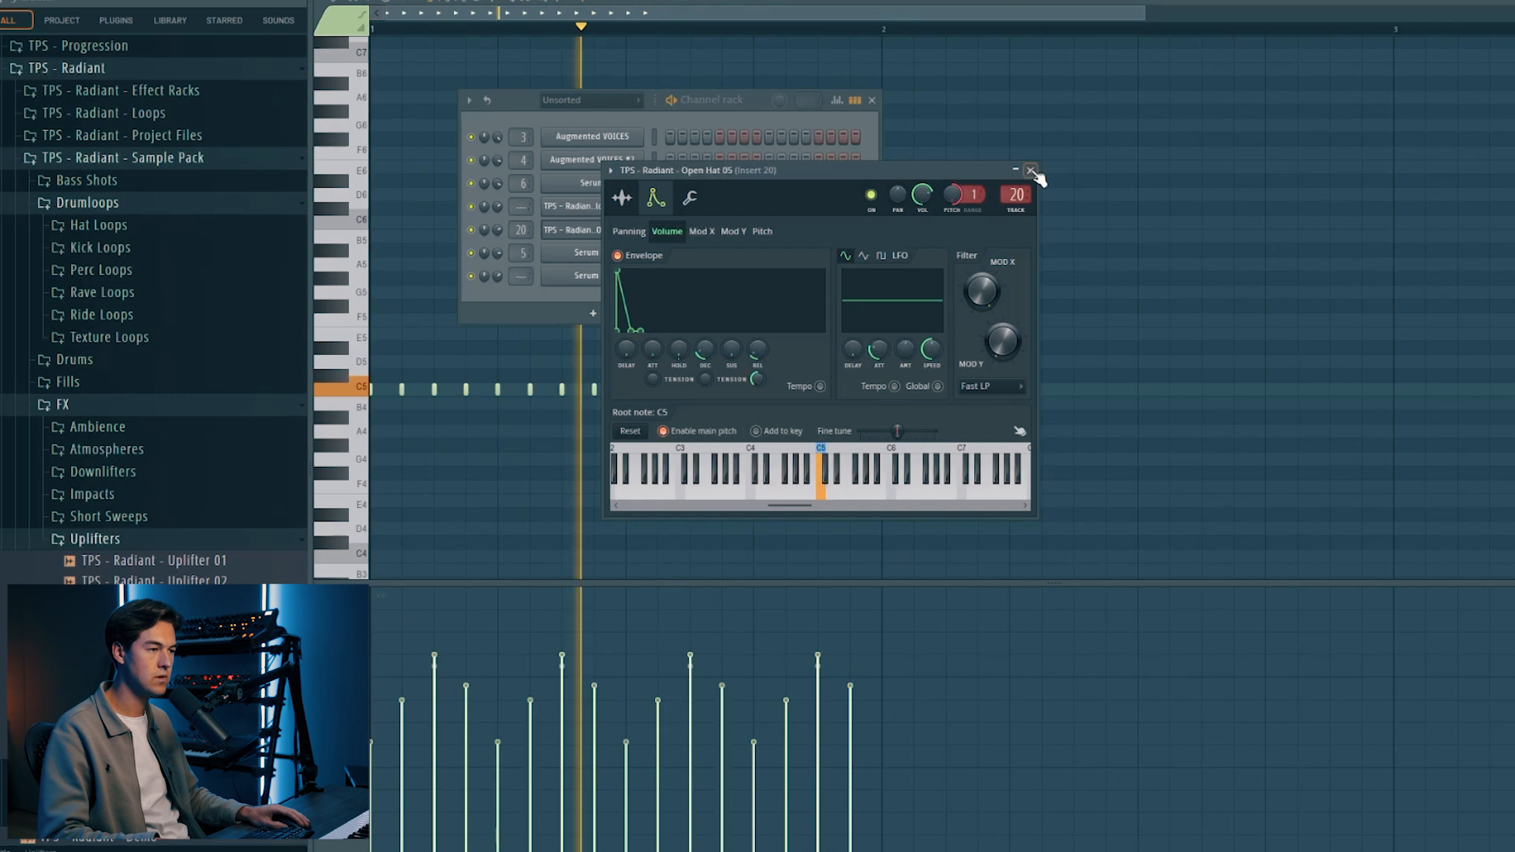
pyautogui.click(1030, 171)
pyautogui.press('space')
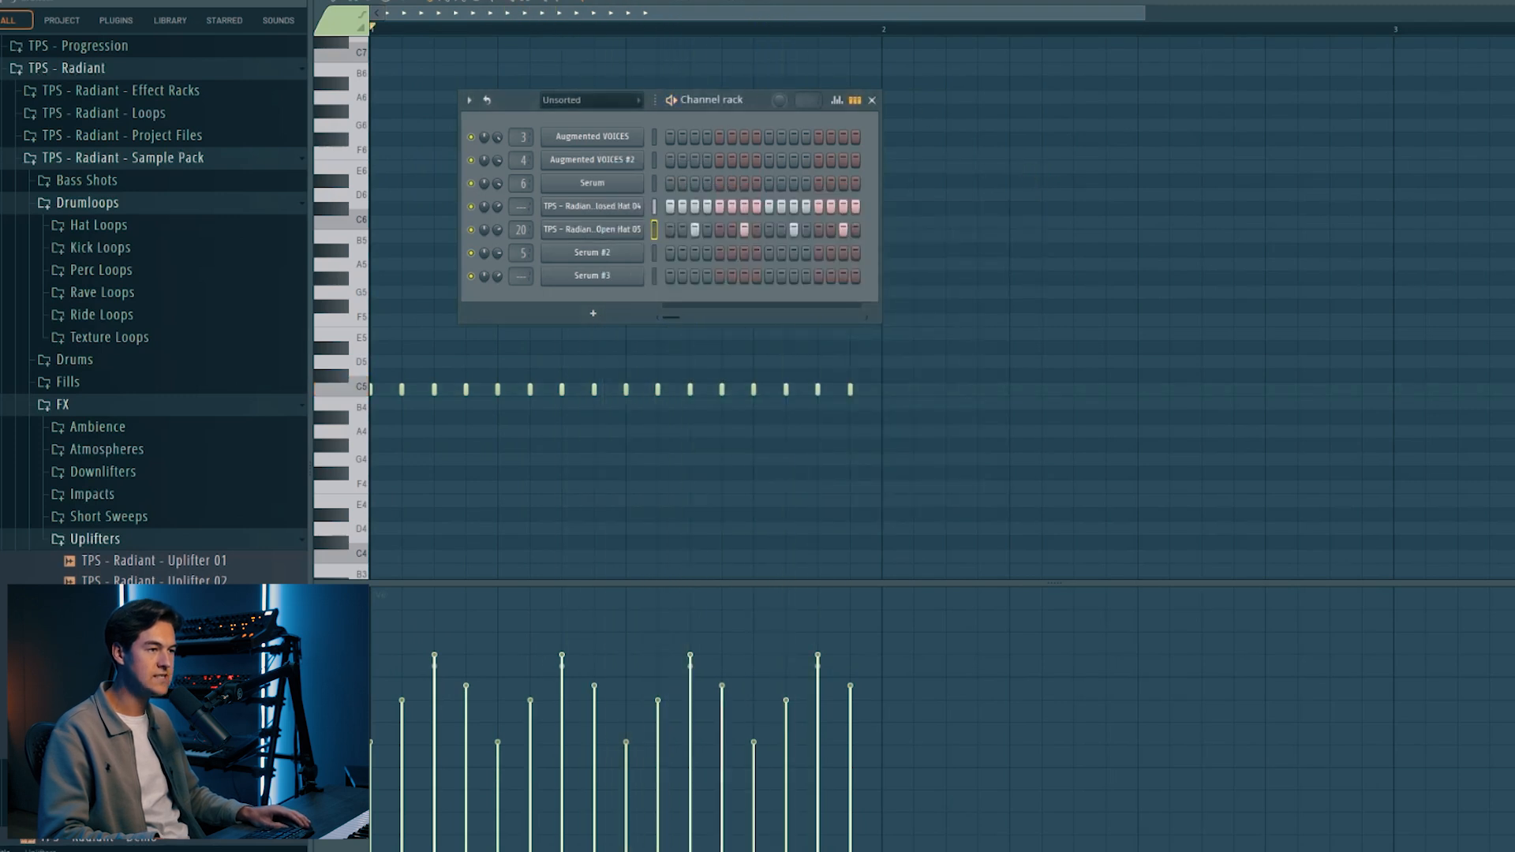
# Route Open Hat 05 to mixer track 14 and load Fruity Reeverb 2 in its second effect slot.
pyautogui.press('F9')
pyautogui.click(882, 405)
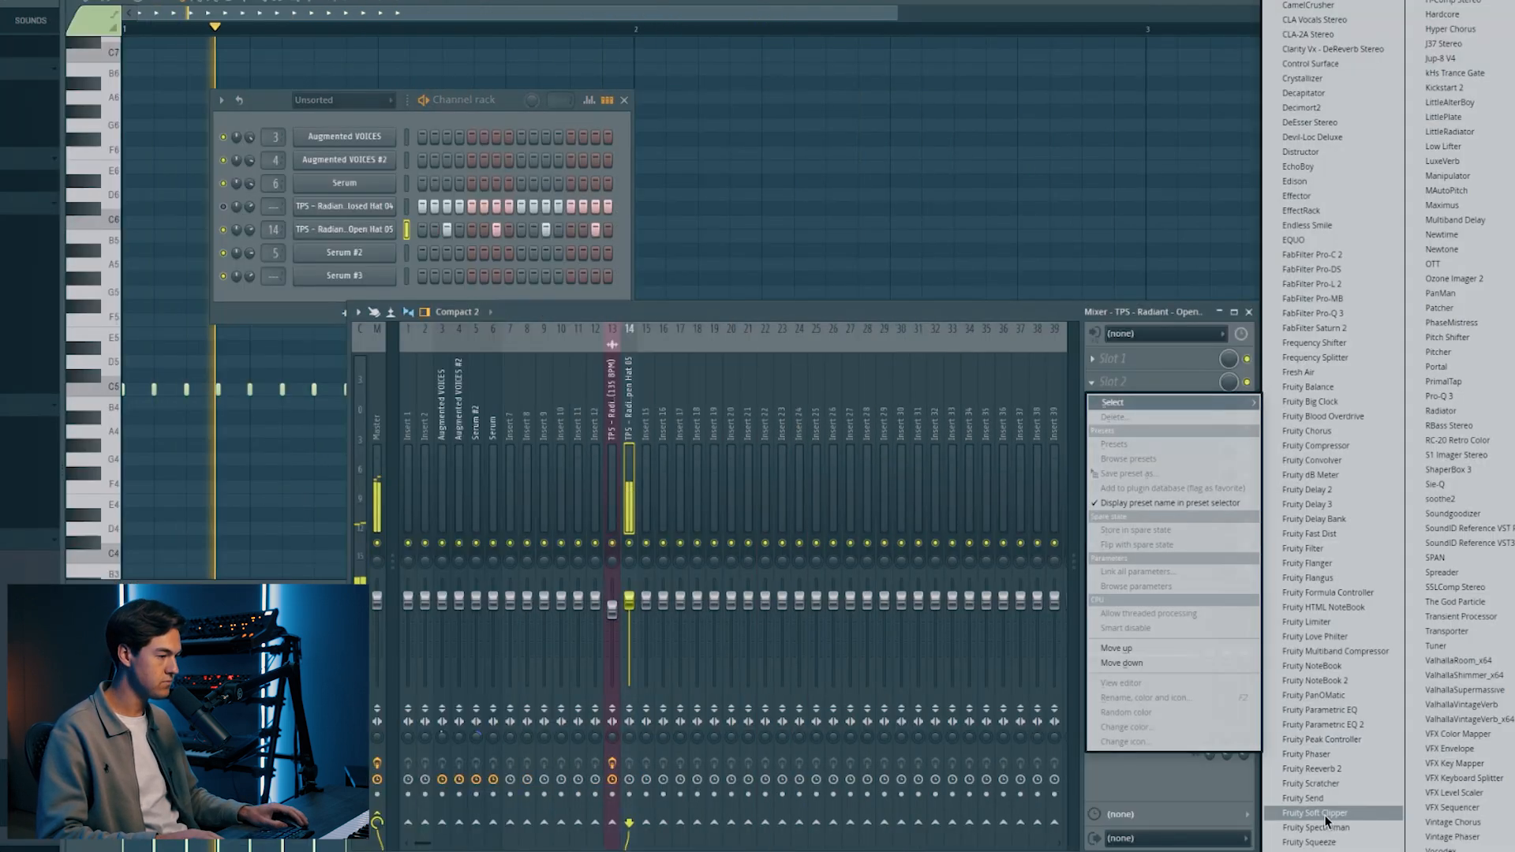
pyautogui.click(1317, 768)
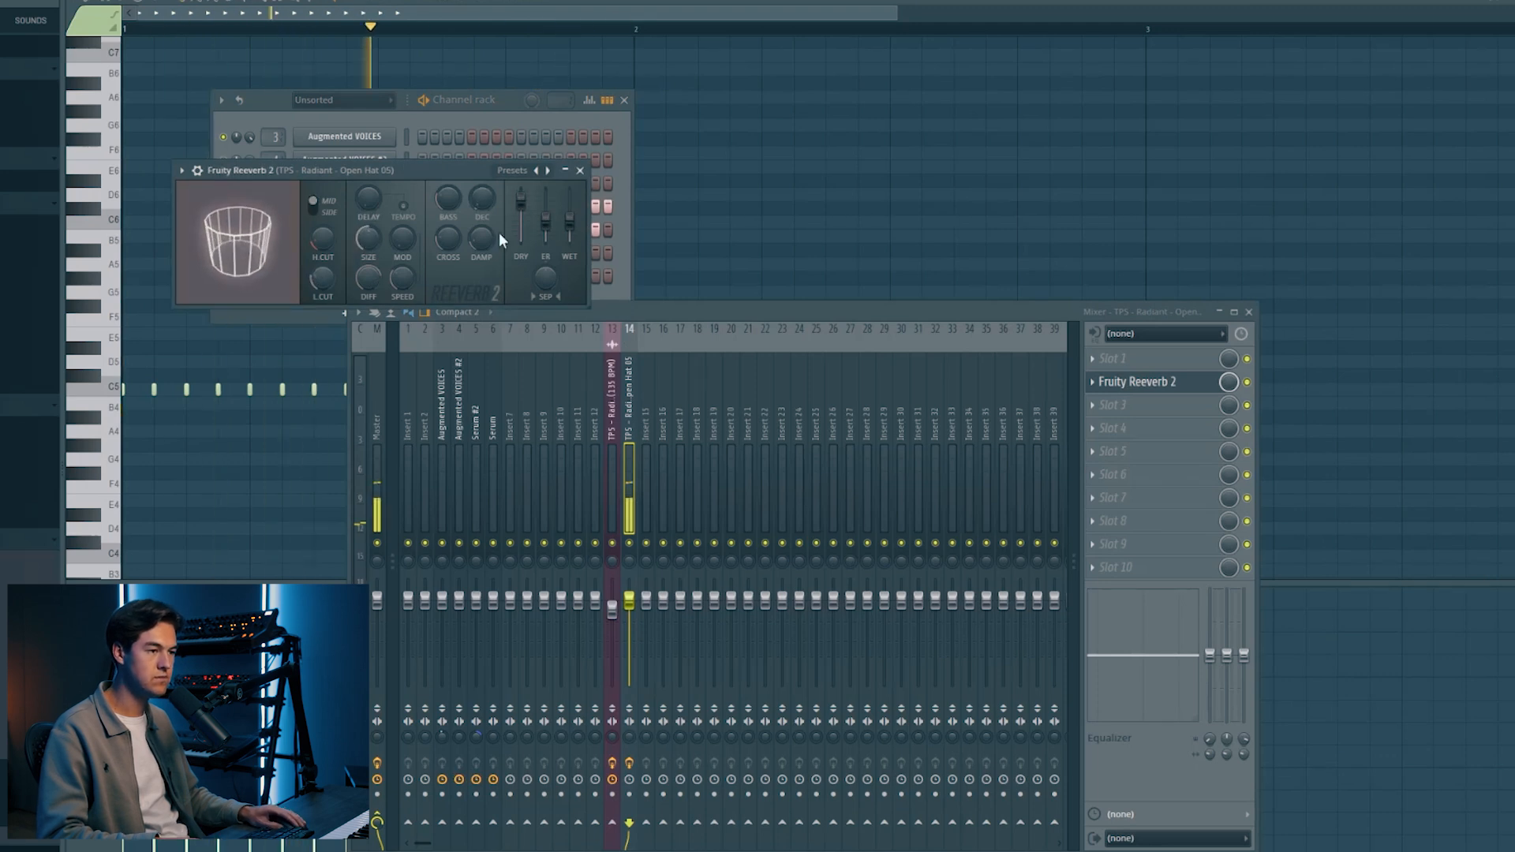
# Add Fruity Parametric EQ 2 after the reverb, cutting lows and boosting highs, and lower the open hat's mixer volume slightly.
pyautogui.click(1113, 405)
pyautogui.click(1333, 725)
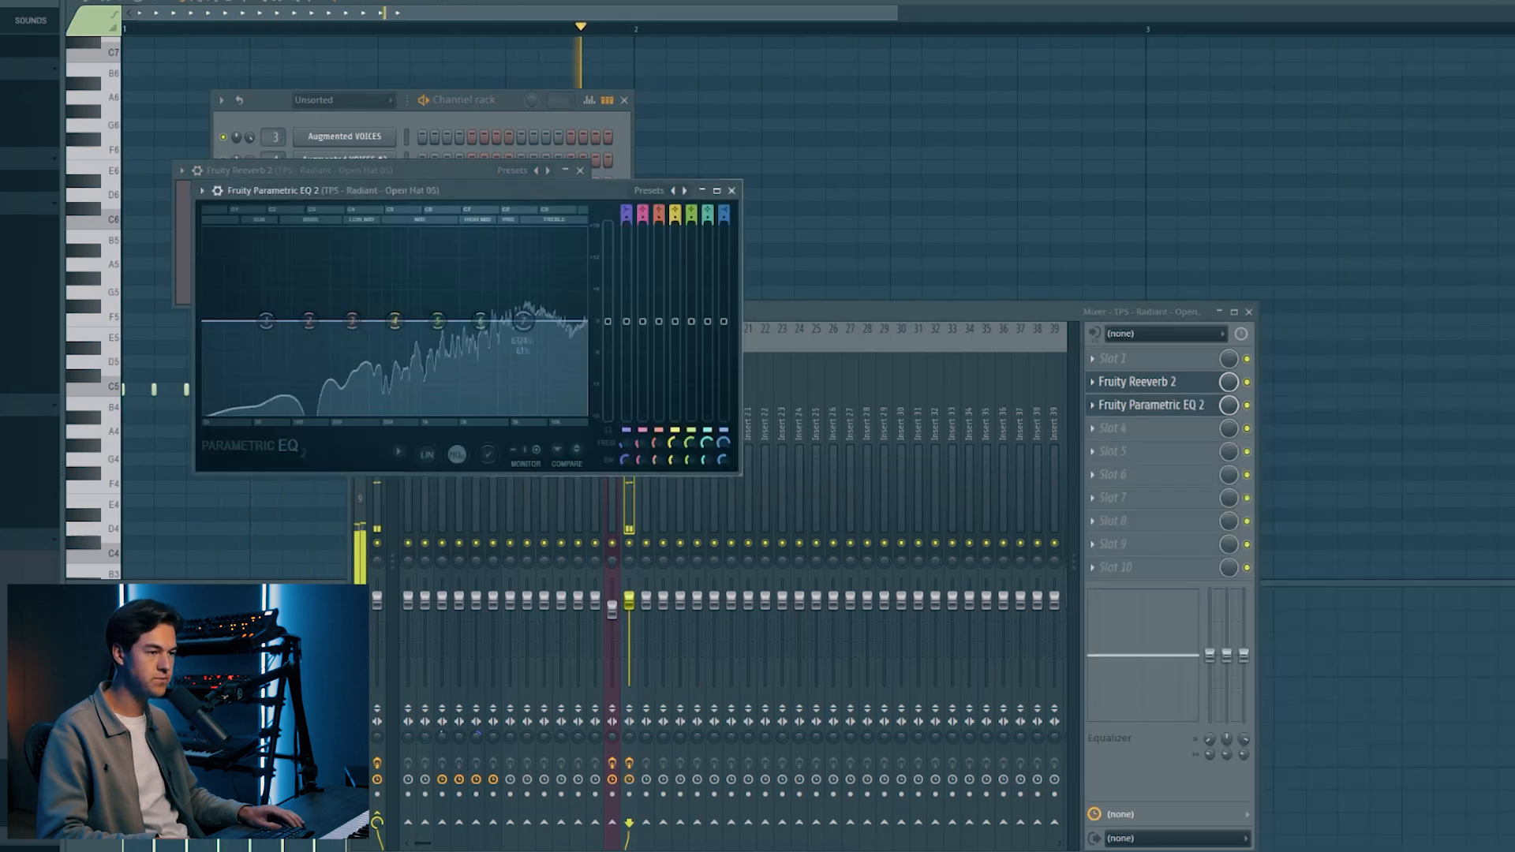
pyautogui.moveTo(309, 322); pyautogui.dragTo(276, 338)
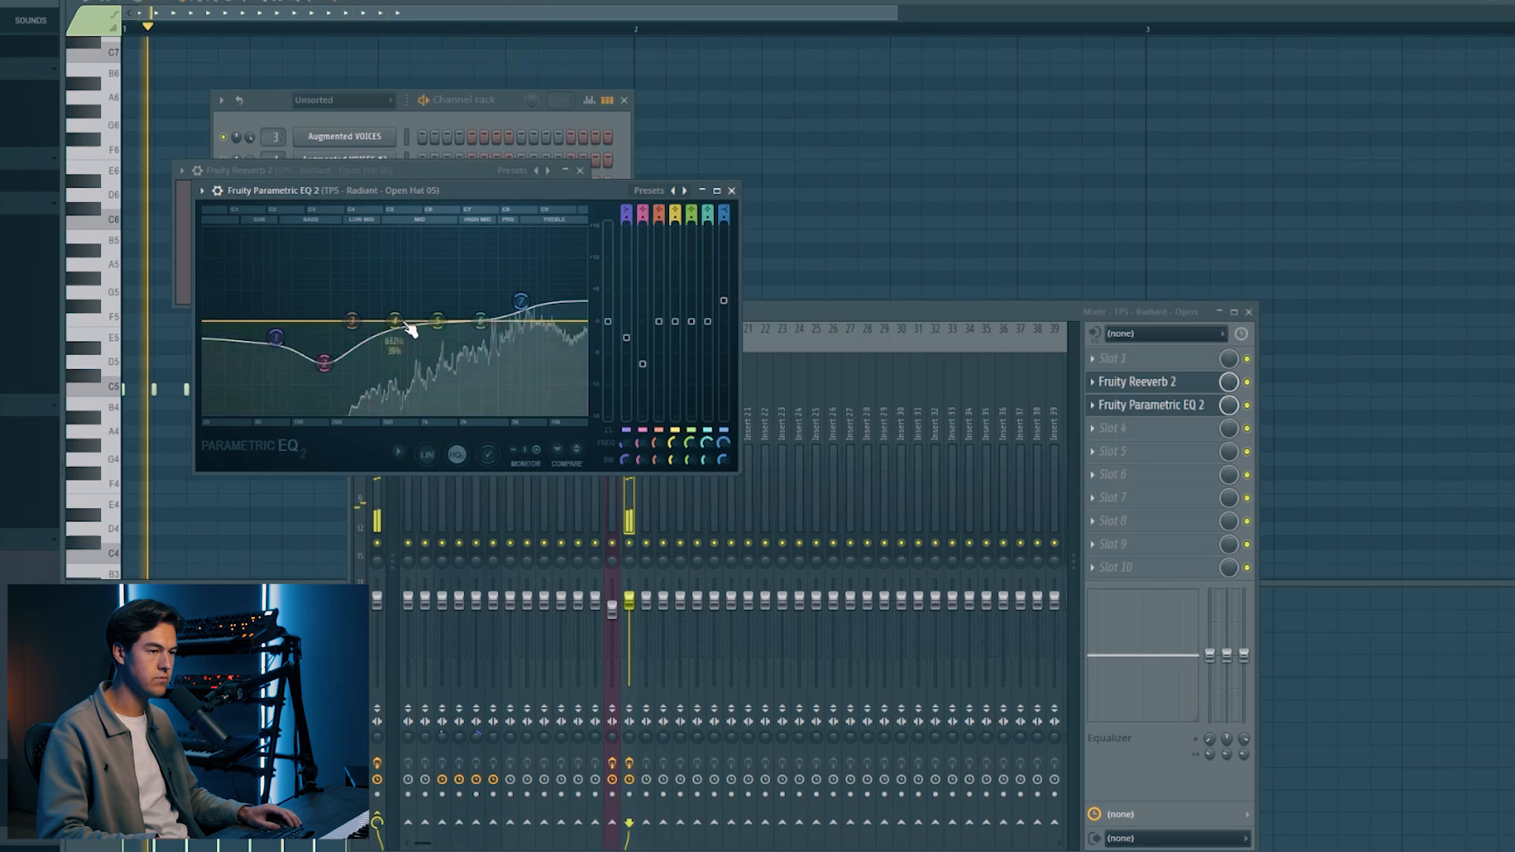
pyautogui.moveTo(629, 600); pyautogui.dragTo(631, 604)
pyautogui.press('F6')
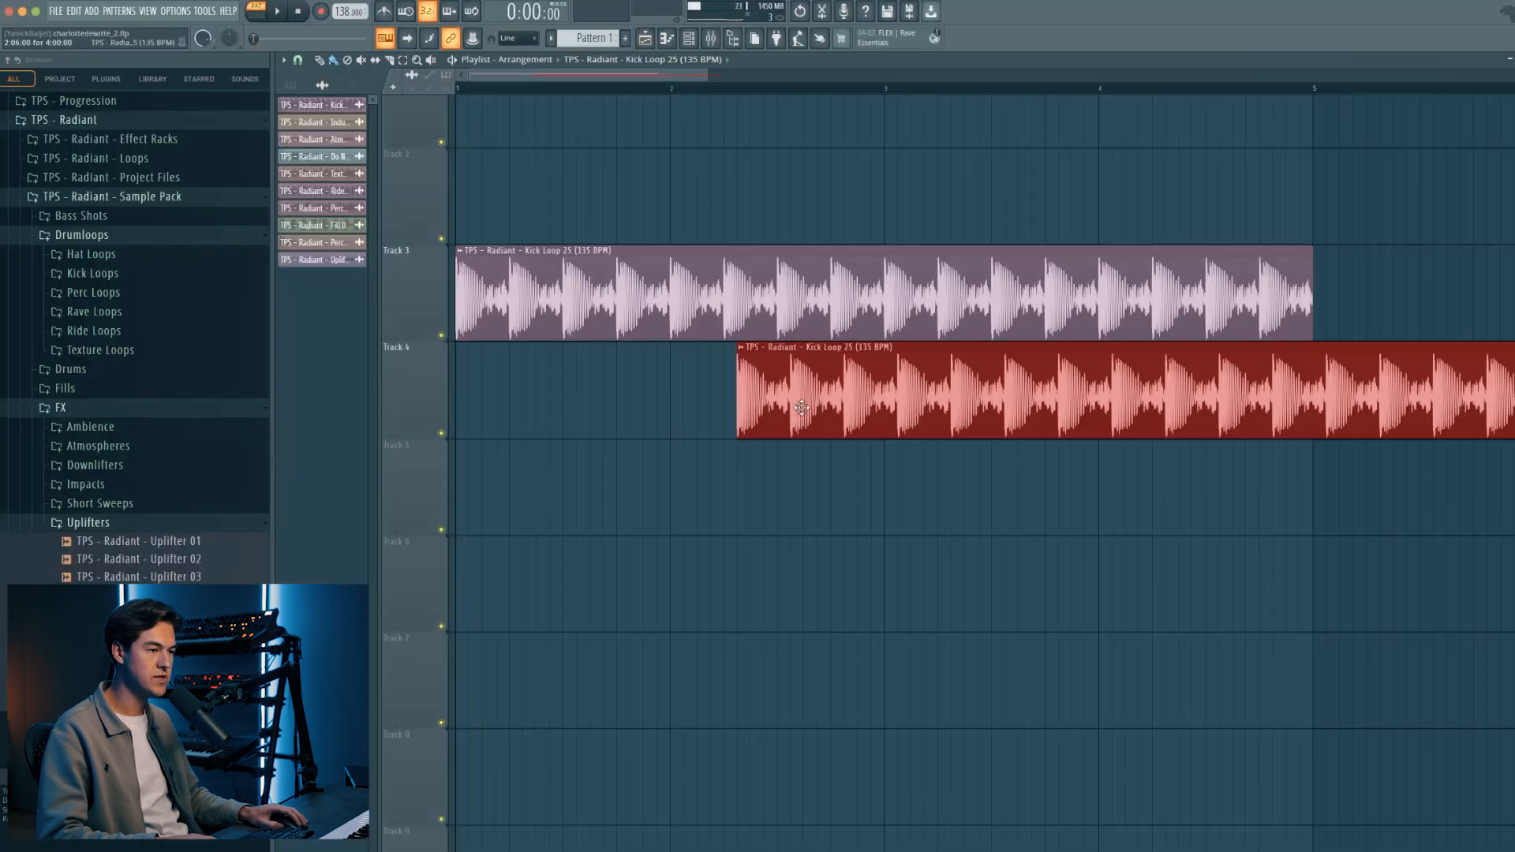
# Place Pattern 1 on Track 4 from bar 1, repeat it through bar 4, and set the four bars as the loop region.
pyautogui.rightClick(801, 407)
pyautogui.click(295, 85)
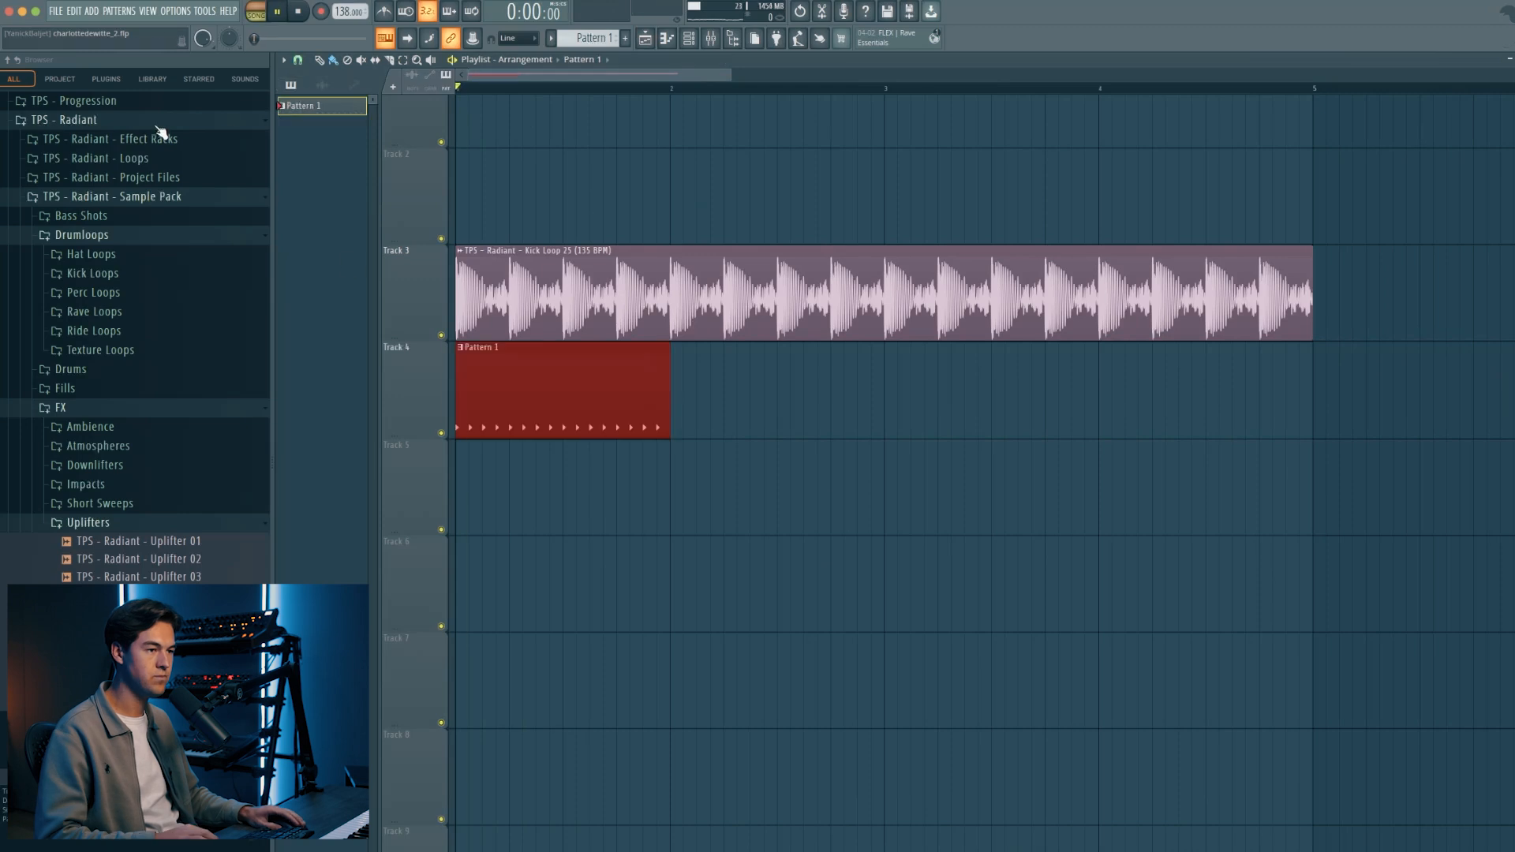
pyautogui.press('space')
pyautogui.hotkey('ctrl', 'b')
pyautogui.hotkey('ctrl', 'b')
pyautogui.hotkey('ctrl', 'b')
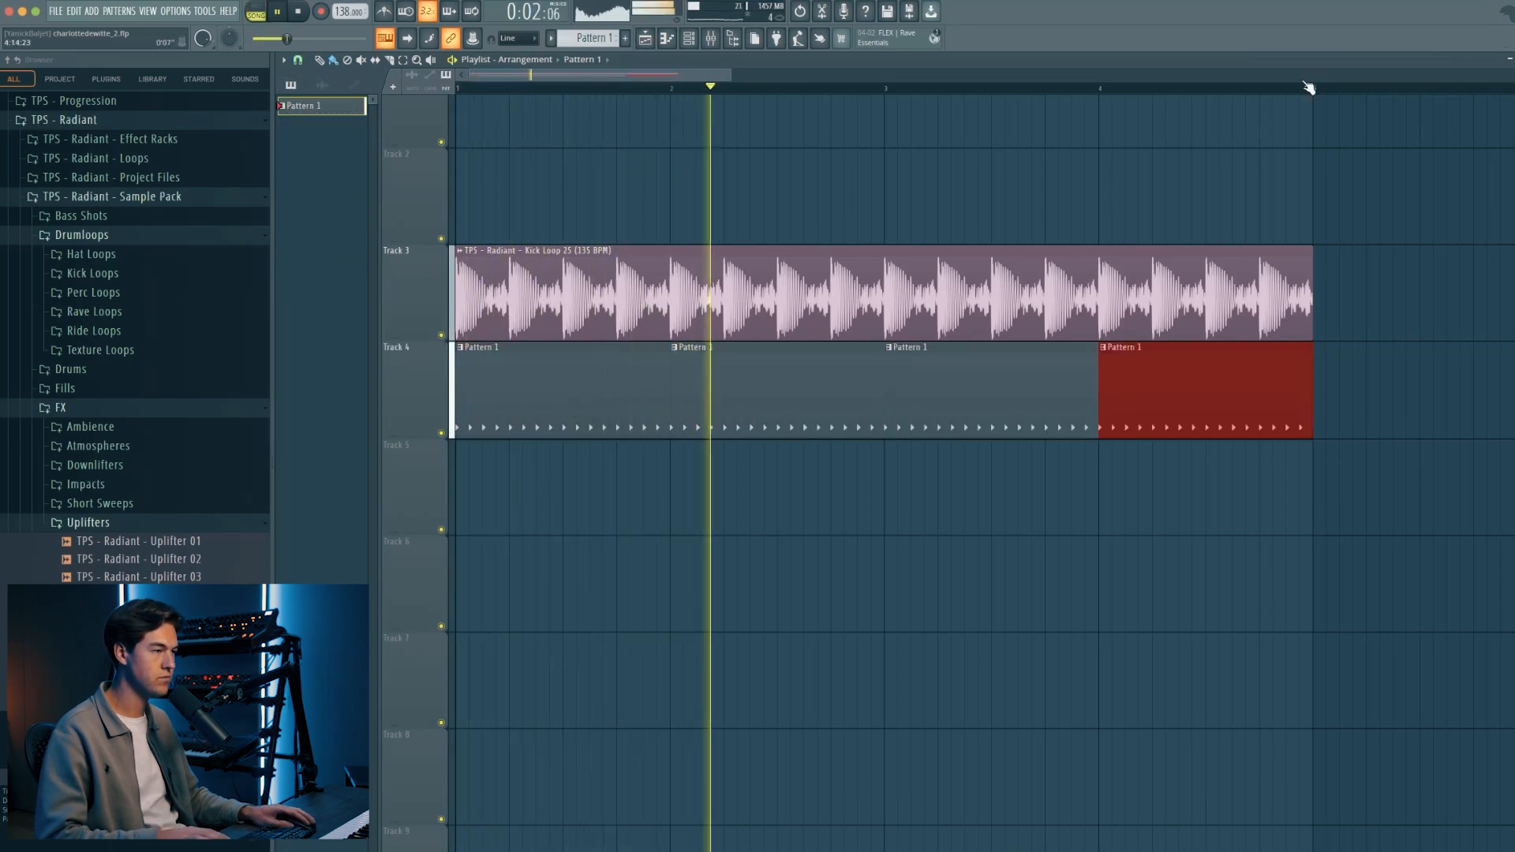
pyautogui.hotkey('ctrl', 'a')
pyautogui.press('space')
# Place Texture Loop 09 at the start of Track 5, and audition it soloed and with the kick on Track 3.
pyautogui.click(335, 88)
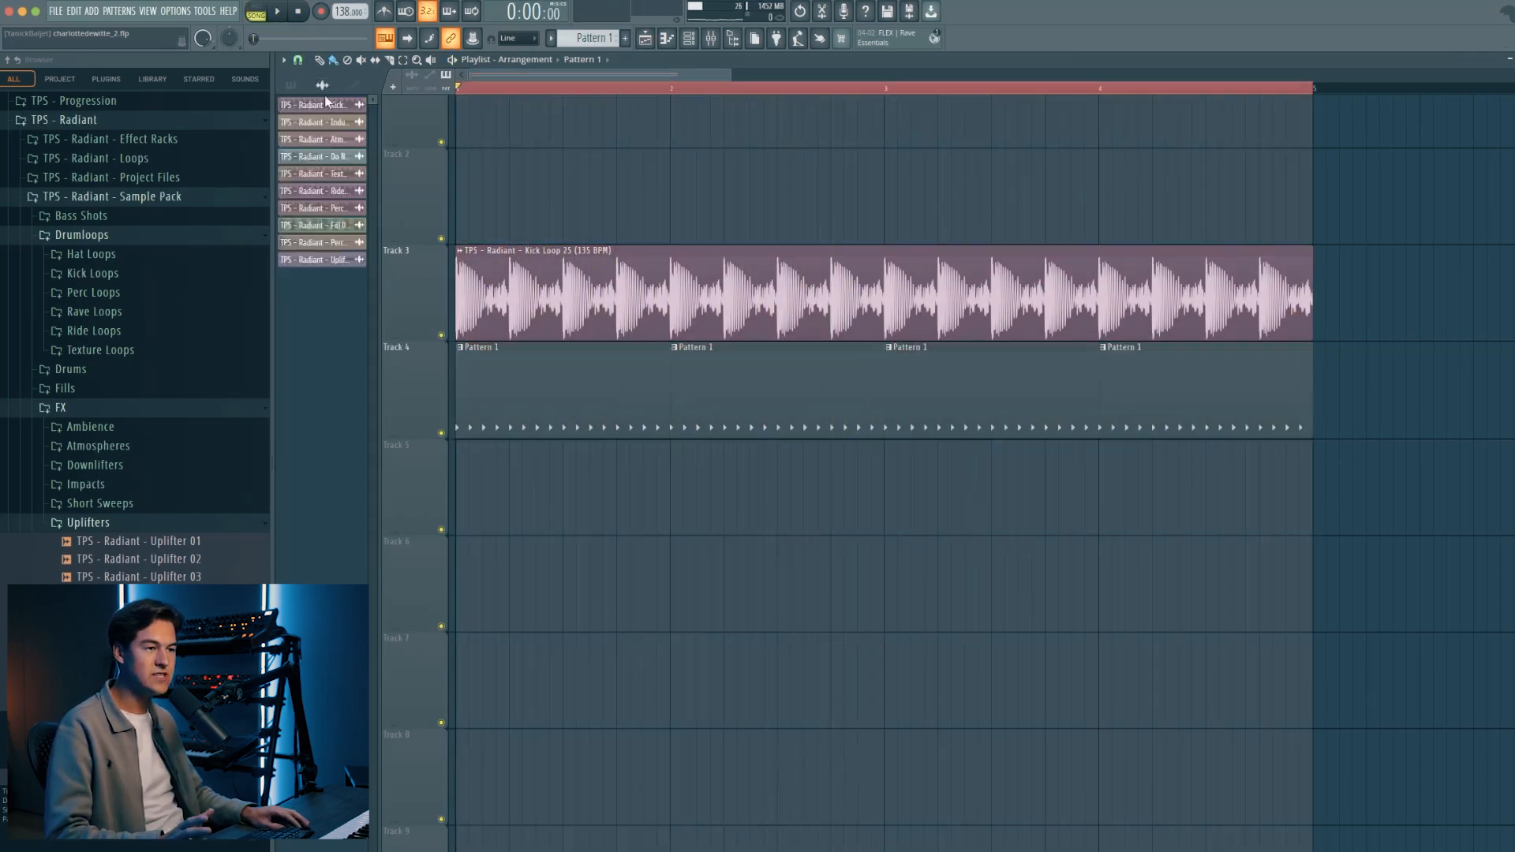
pyautogui.moveTo(319, 173); pyautogui.dragTo(450, 498)
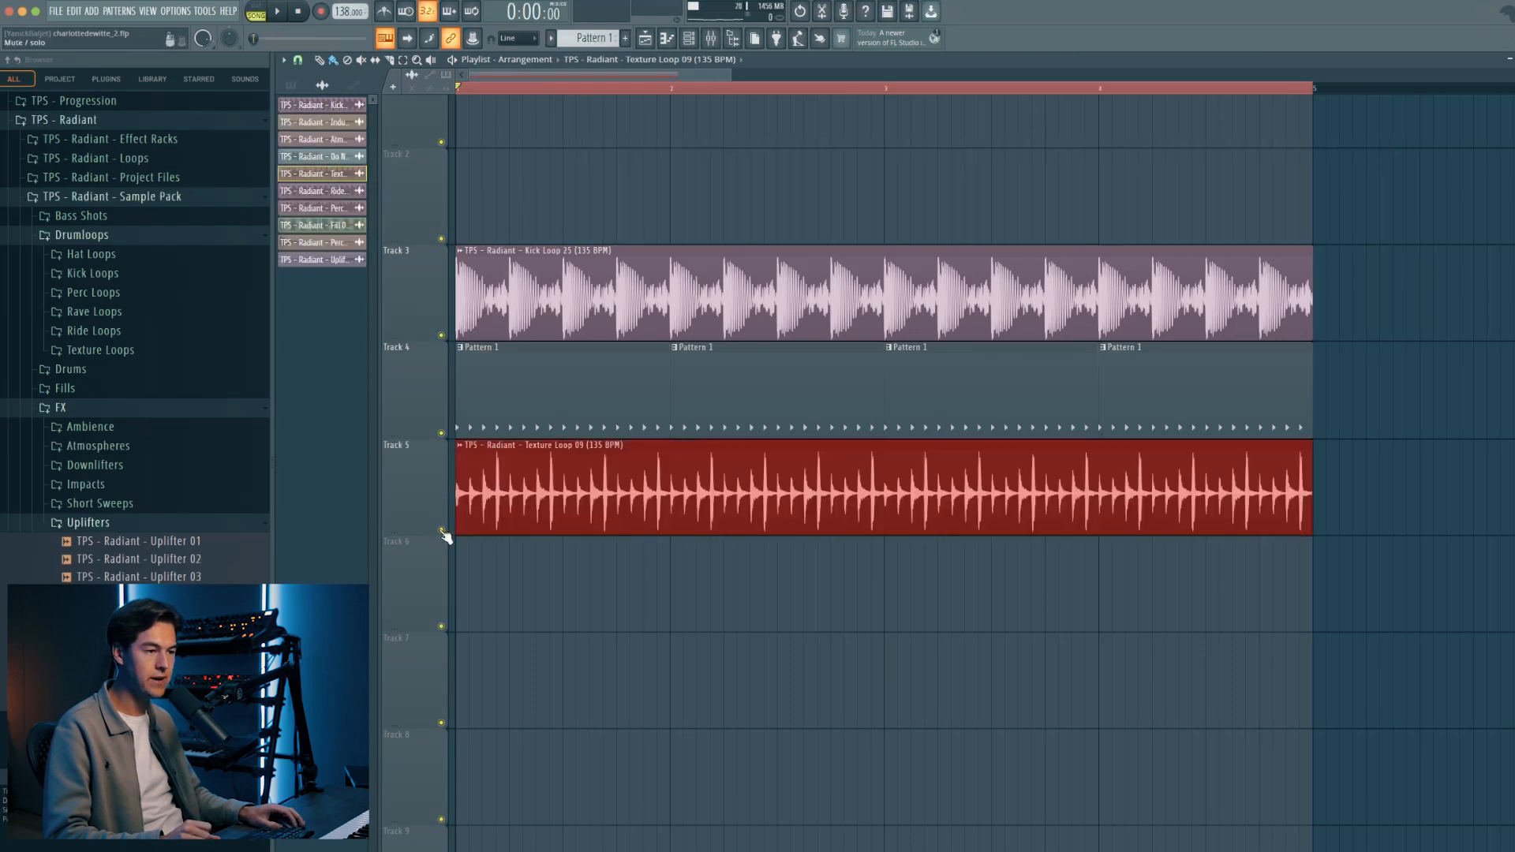
pyautogui.rightClick(441, 530)
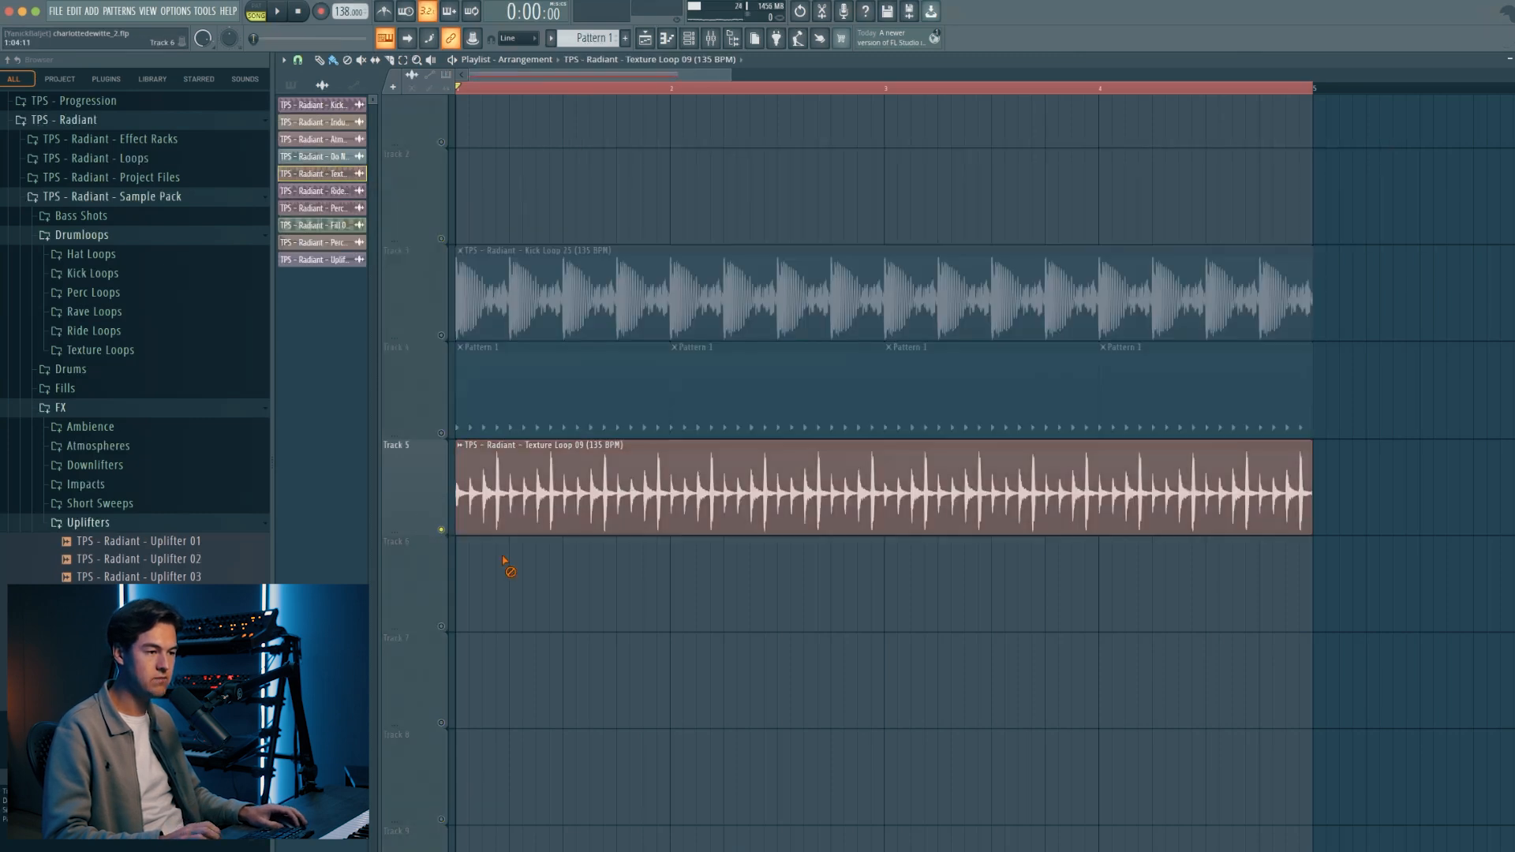
pyautogui.click(442, 335)
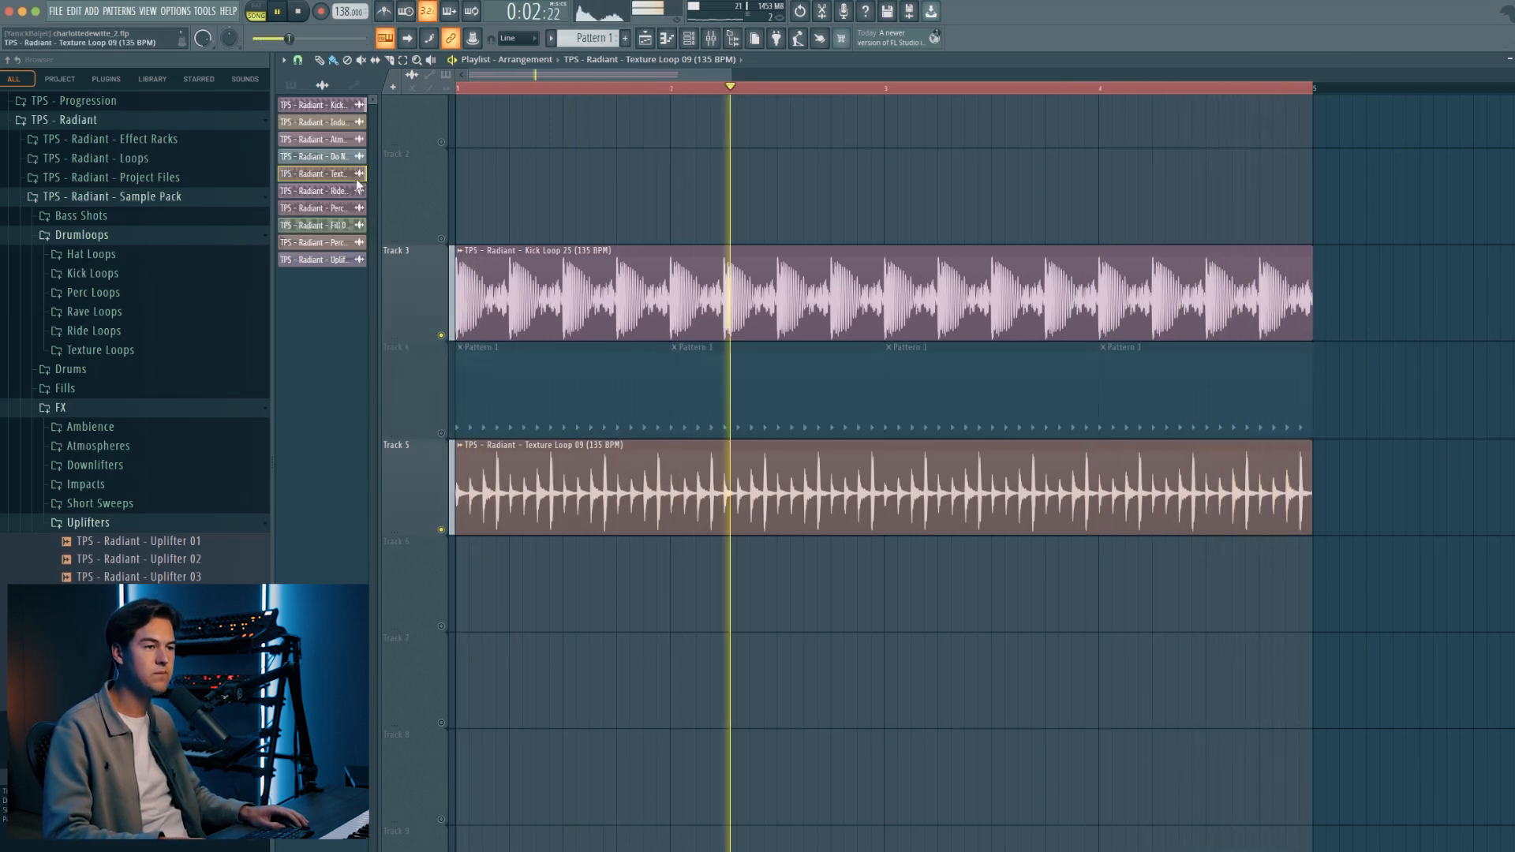
# Place Perc Loop 30 at the start of Track 6, and audition it with the kick and with the texture loop toggled.
pyautogui.click(357, 208)
pyautogui.press('space')
pyautogui.moveTo(357, 208); pyautogui.dragTo(441, 587)
pyautogui.click(440, 626)
pyautogui.press('space')
pyautogui.keyDown('super'); pyautogui.click(514, 673); pyautogui.keyUp('super')
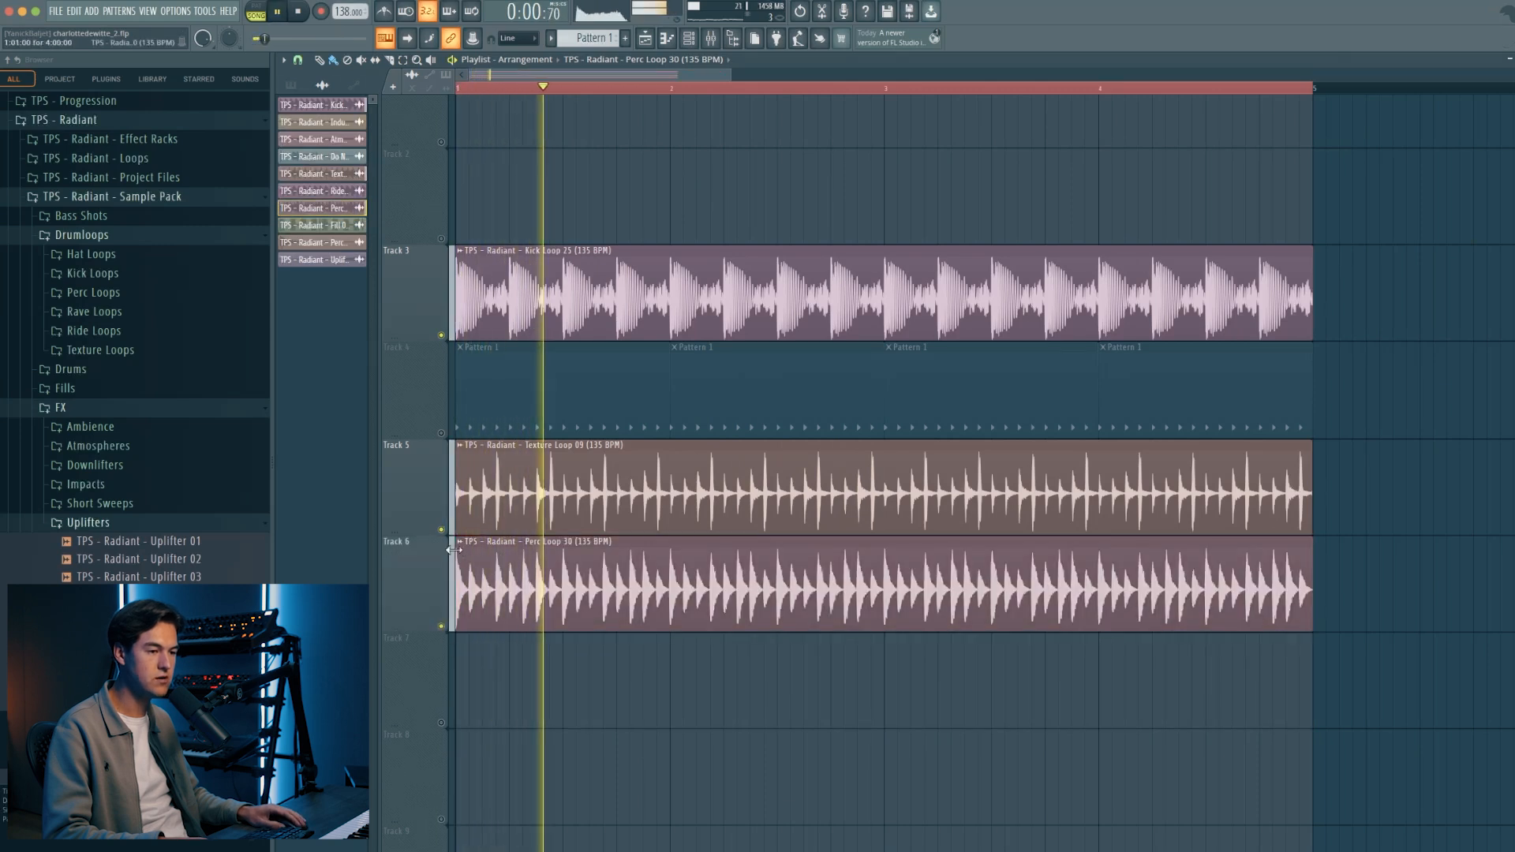
pyautogui.click(441, 530)
pyautogui.doubleClick(511, 584)
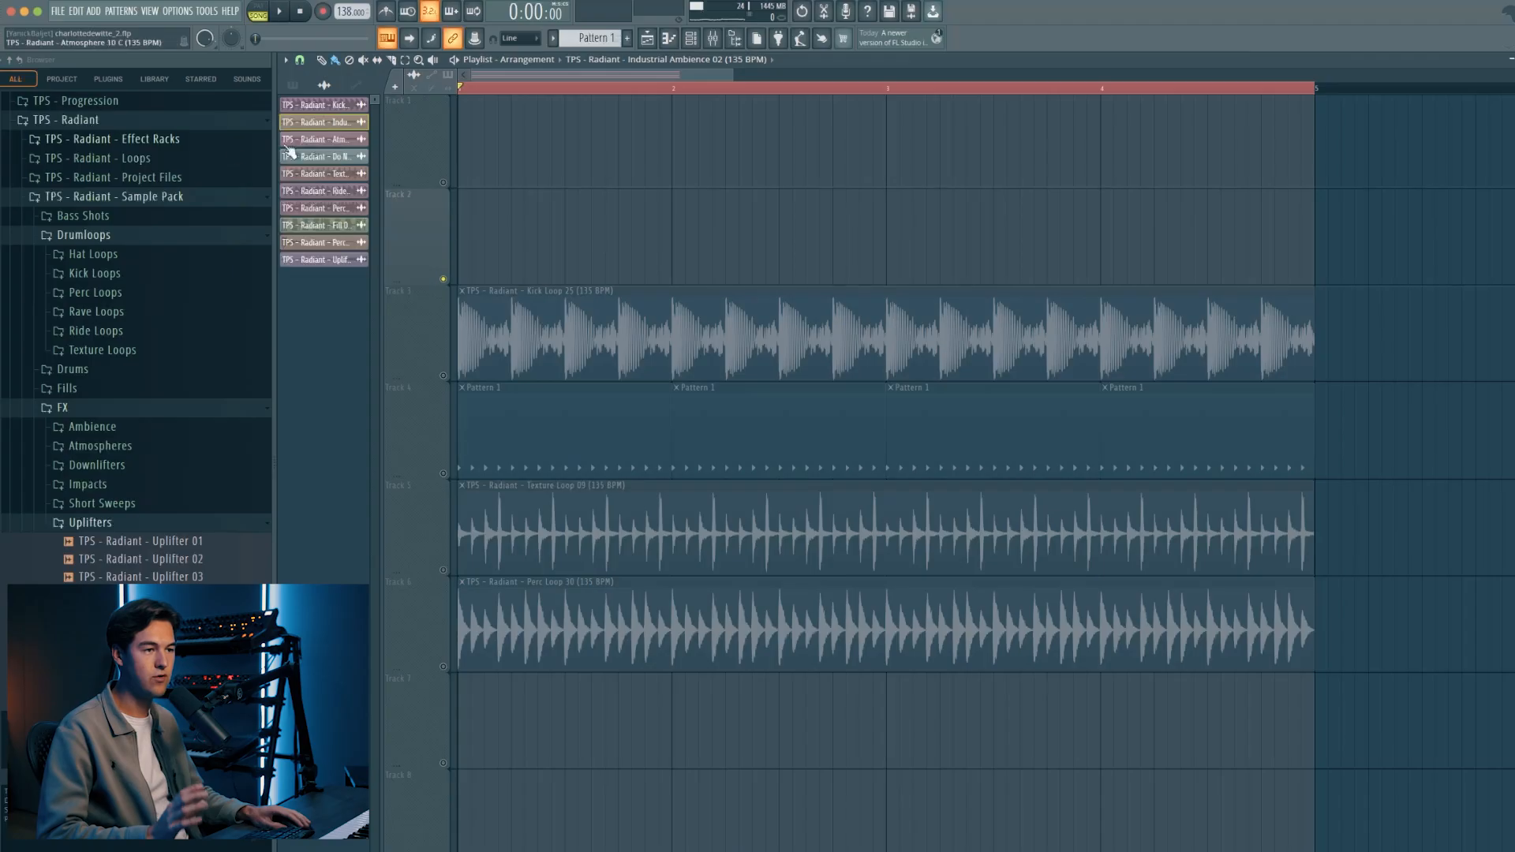
# Place Industrial Ambience 02 at the start of Track 1 and Atmosphere 10 C on Track 2.
pyautogui.moveTo(333, 123); pyautogui.dragTo(369, 200)
pyautogui.moveTo(327, 154); pyautogui.dragTo(272, 205)
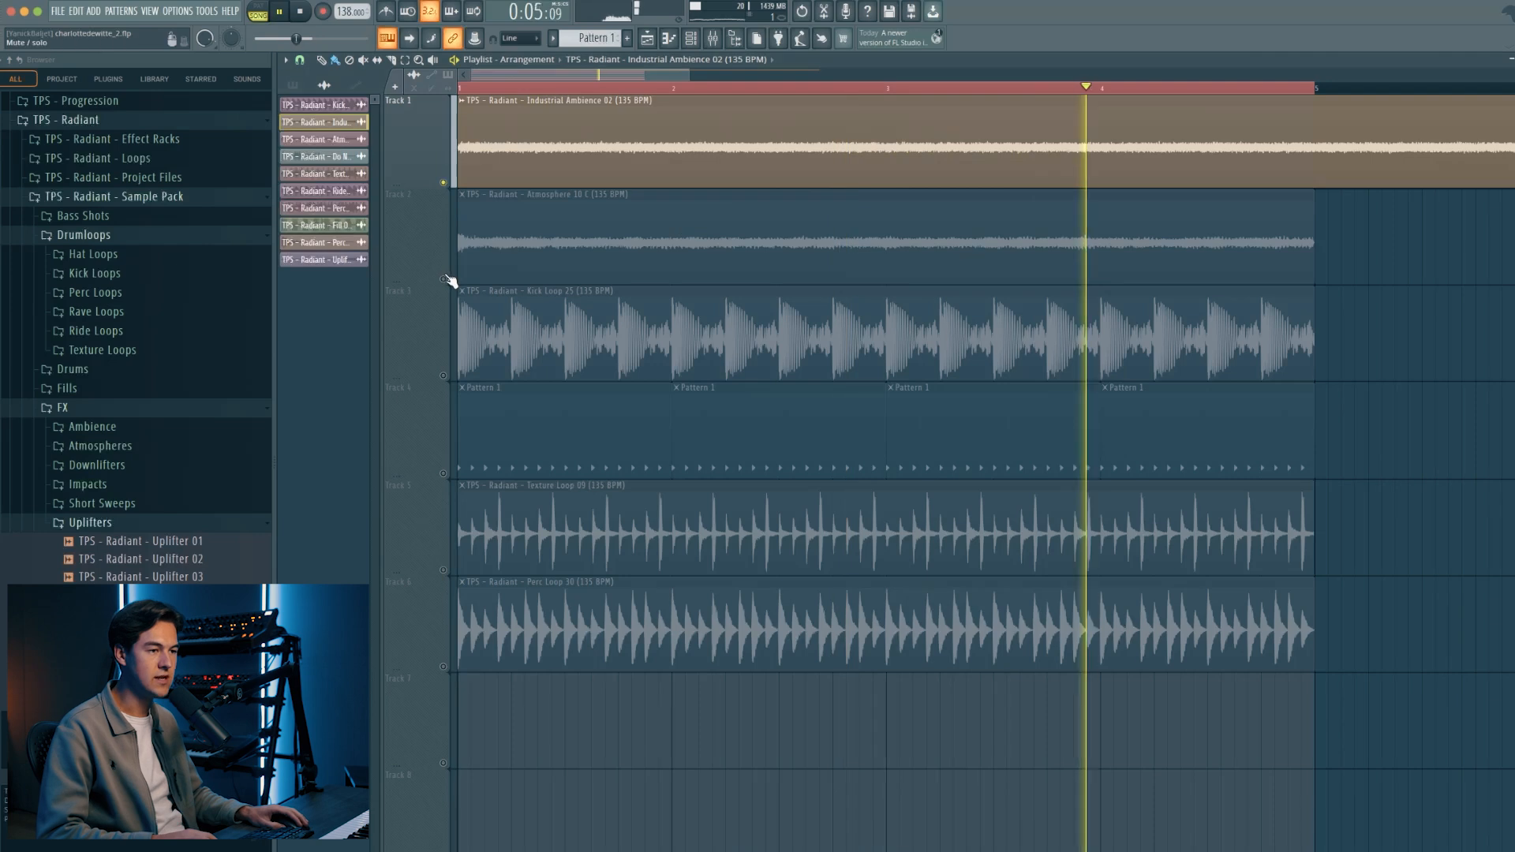
# Solo the Atmosphere track briefly, re-enable all tracks, and open the clip settings of Industrial Ambience 02.
pyautogui.rightClick(445, 278)
pyautogui.rightClick(444, 278)
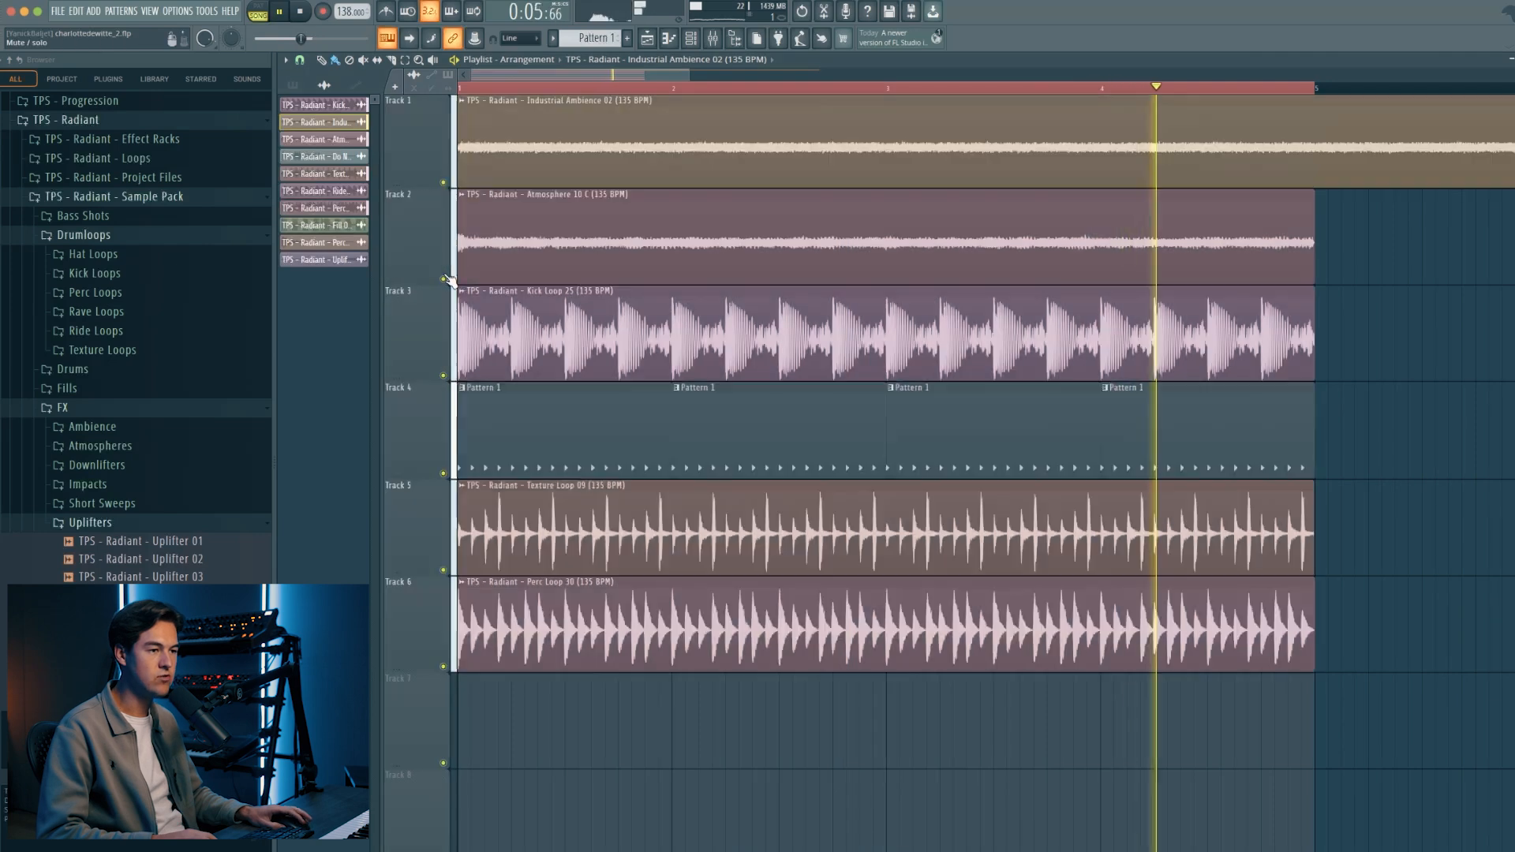
pyautogui.doubleClick(497, 142)
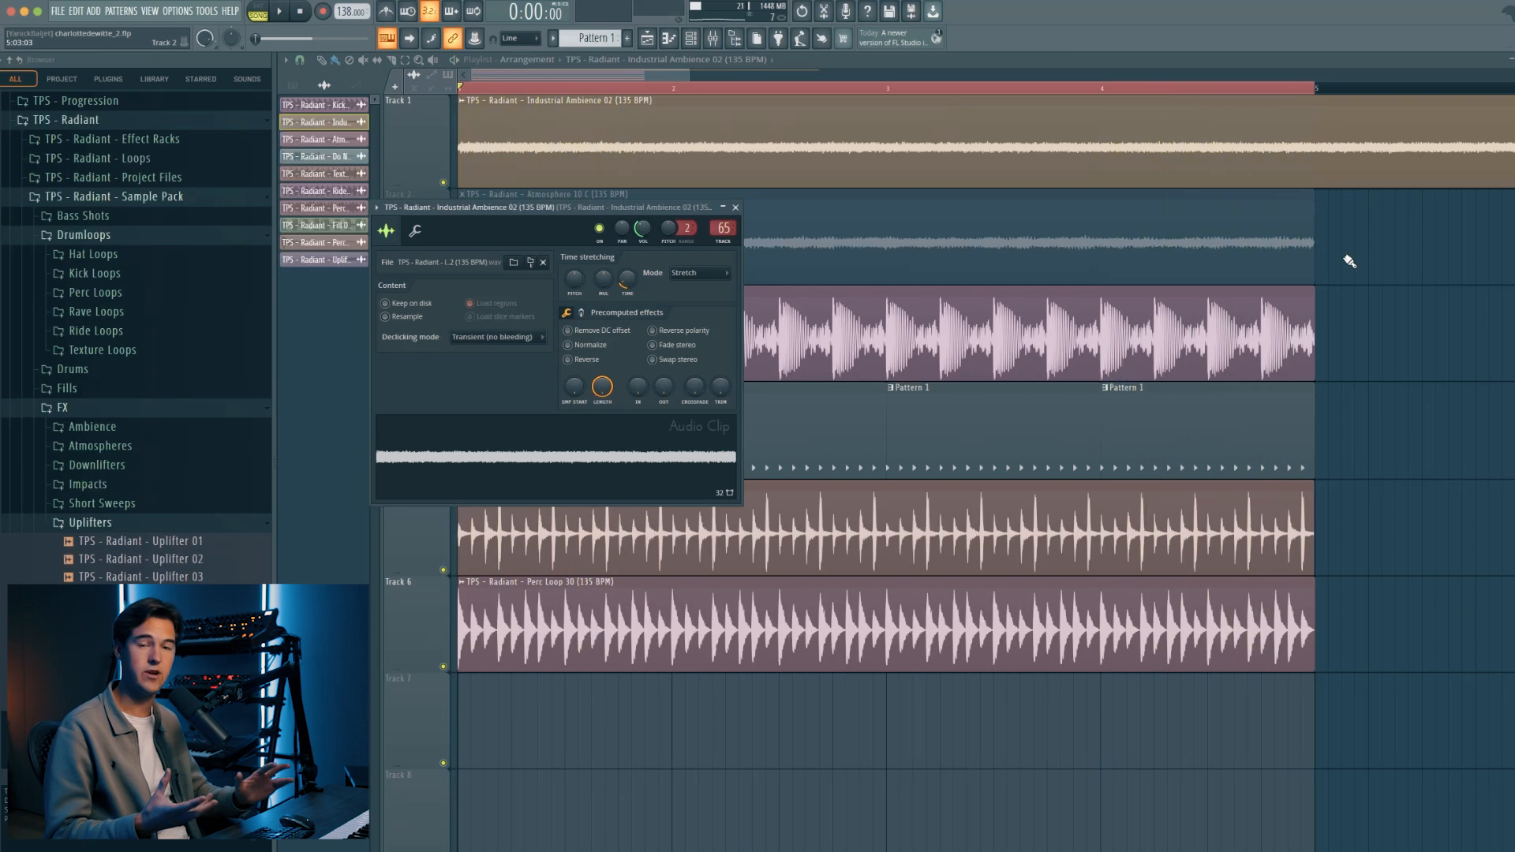
# Close the Industrial Ambience settings, re-enable Track 2, and check the Atmosphere 10 C clip settings during playback.
pyautogui.press('Escape')
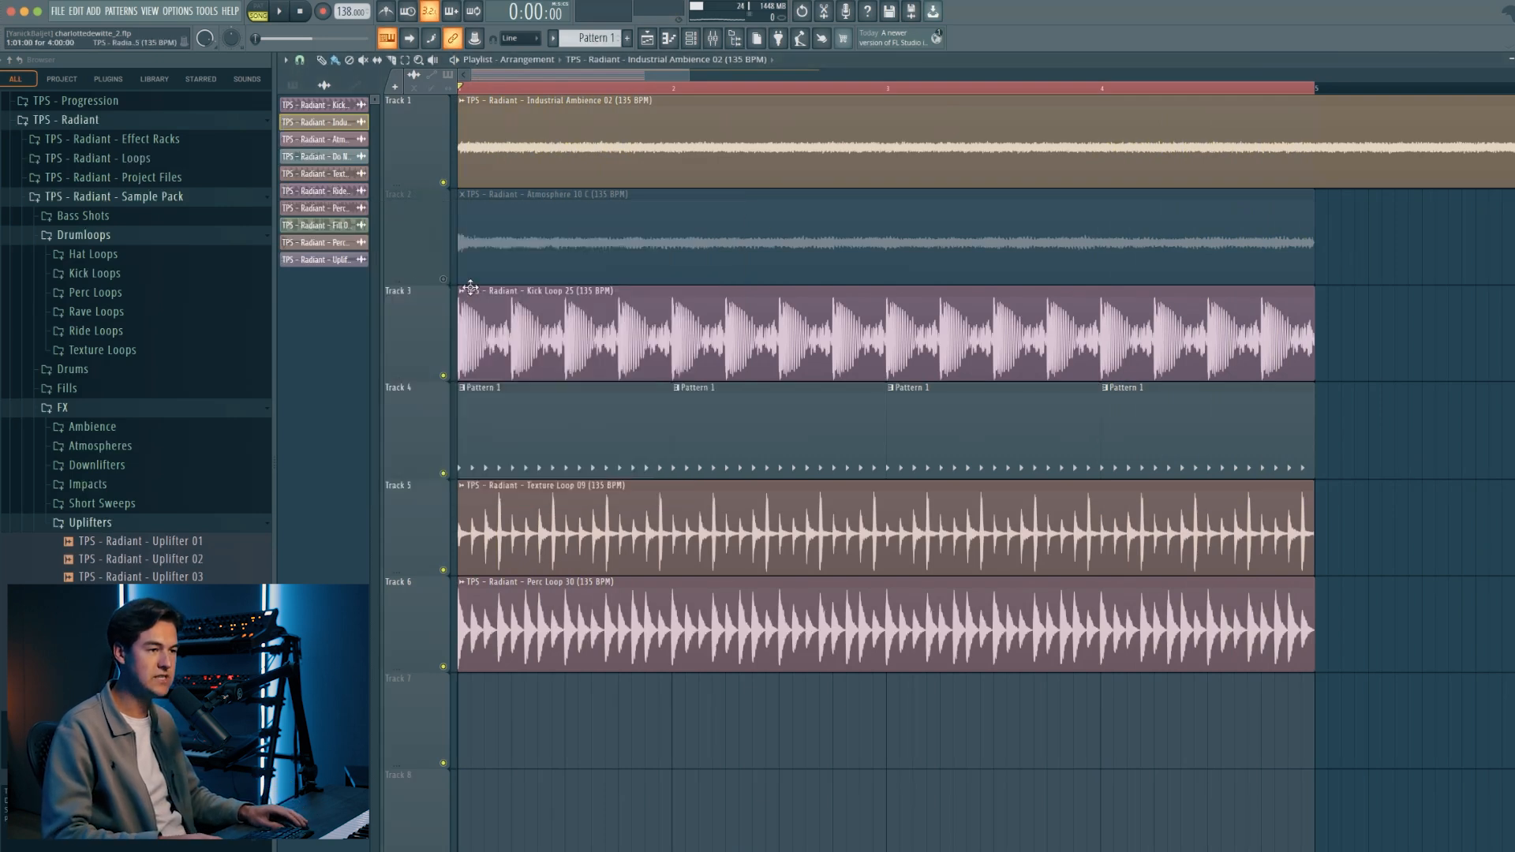
pyautogui.click(443, 280)
pyautogui.doubleClick(524, 244)
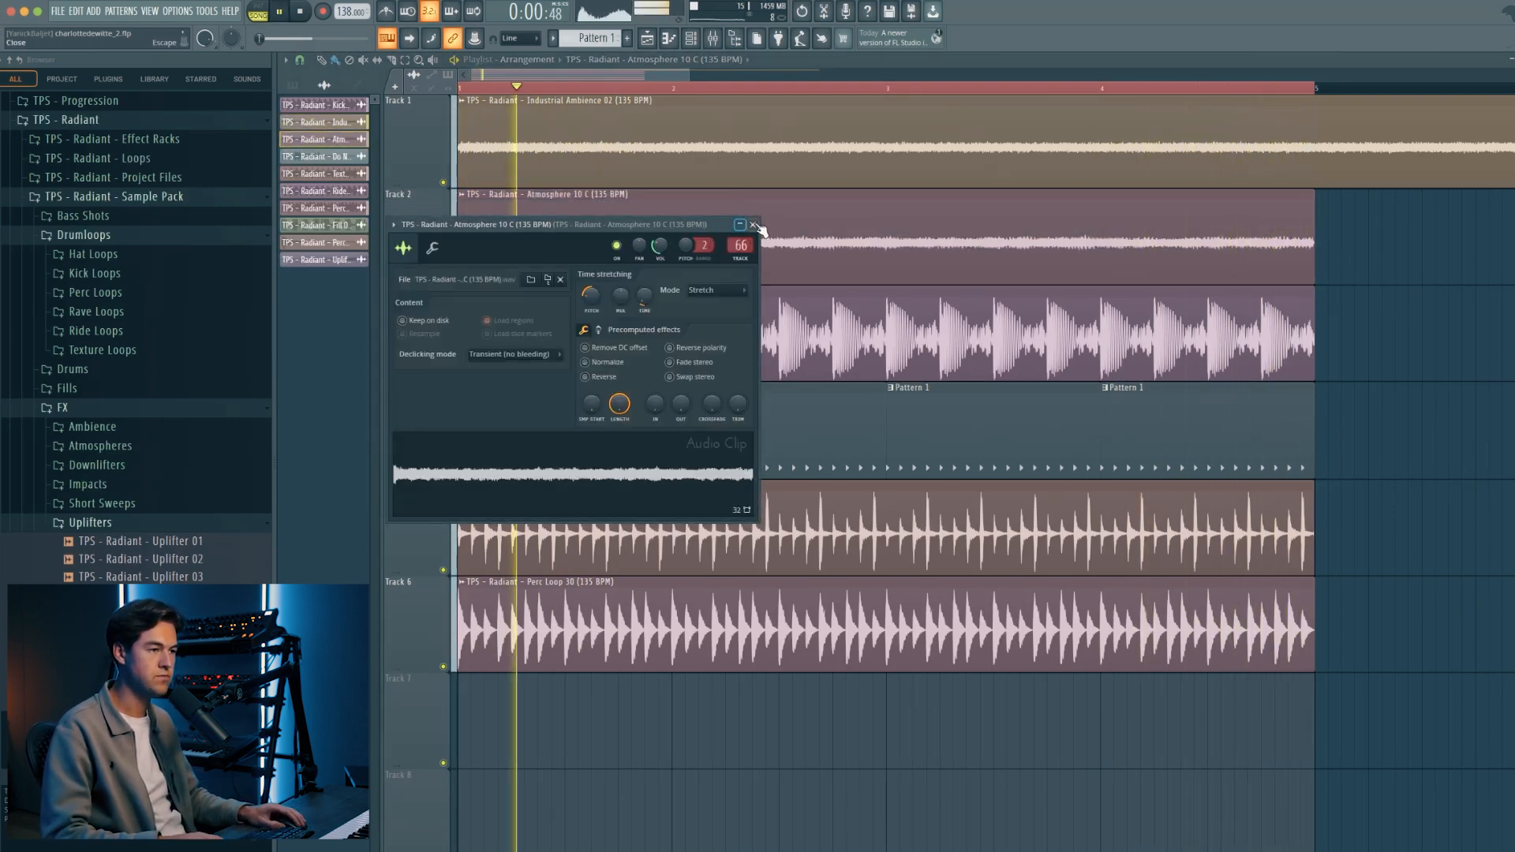
pyautogui.press('Escape')
# Trim Industrial Ambience 02 to end at bar 5, and move both ambience clips down to Tracks 8 and 9.
pyautogui.scroll(-1, 1412, 240)
pyautogui.scroll(-2, 1128, 224)
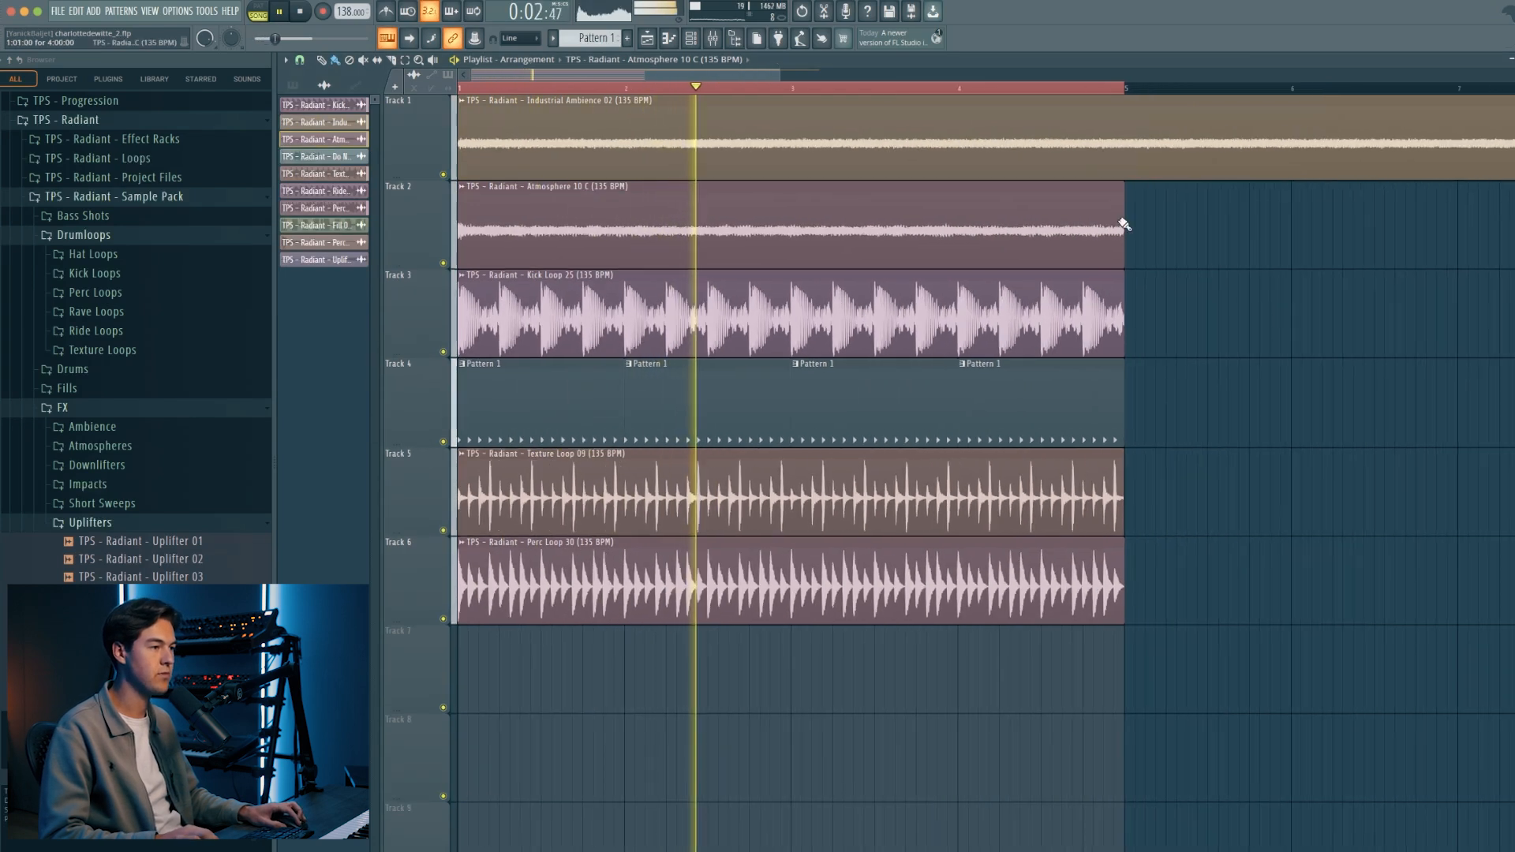
pyautogui.moveTo(883, 209); pyautogui.dragTo(724, 135)
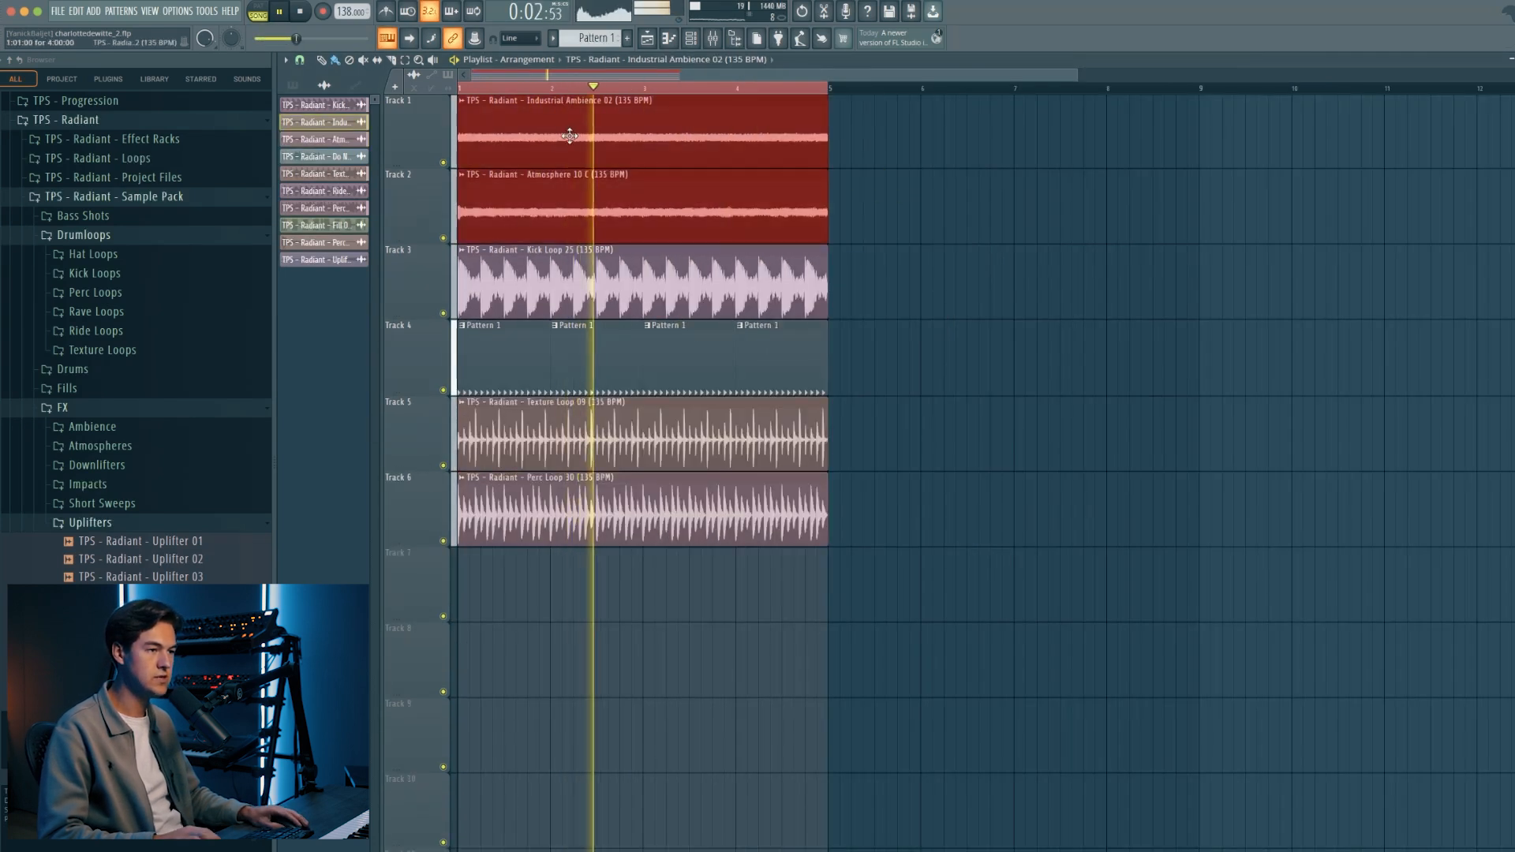
pyautogui.moveTo(571, 135); pyautogui.dragTo(478, 718)
pyautogui.scroll(-4, 493, 674)
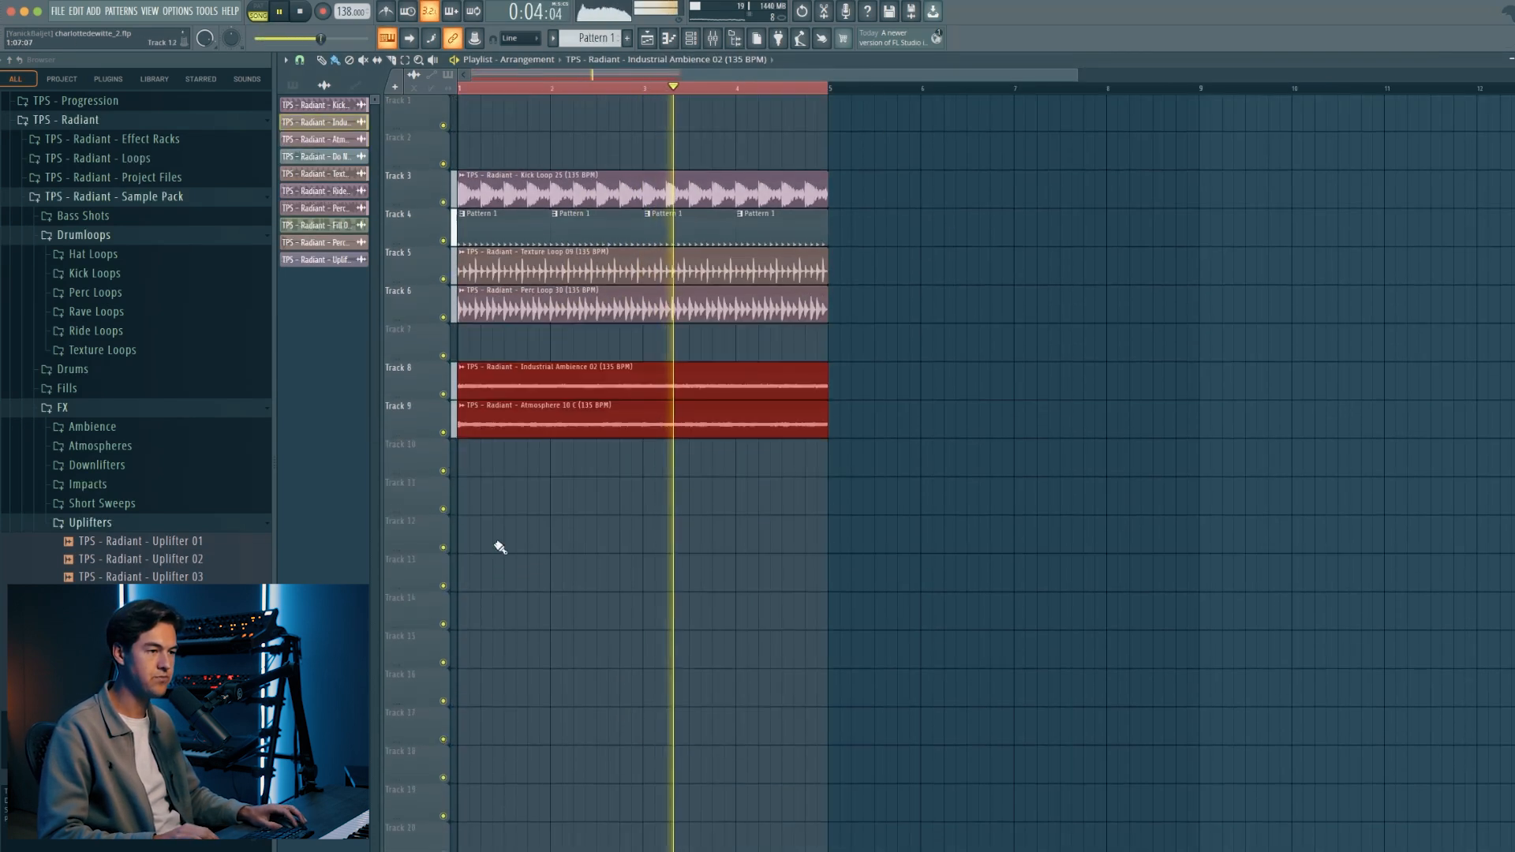
pyautogui.click(1001, 378)
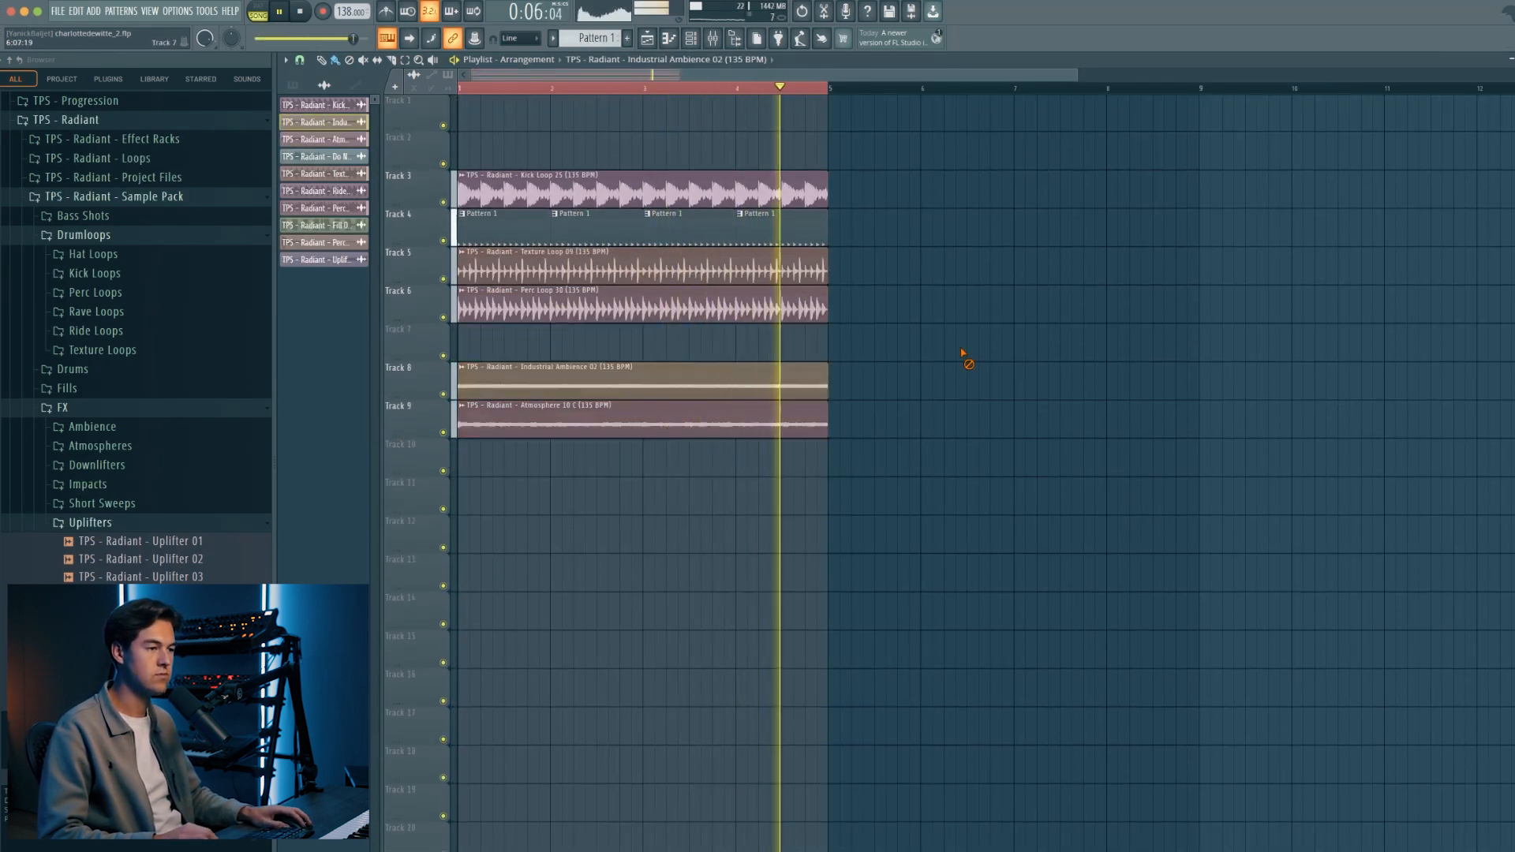
# Stop playback and place Ride Loop 05 at the start of Track 7.
pyautogui.press('space')
pyautogui.moveTo(313, 202); pyautogui.dragTo(573, 341)
pyautogui.moveTo(694, 350); pyautogui.dragTo(686, 347)
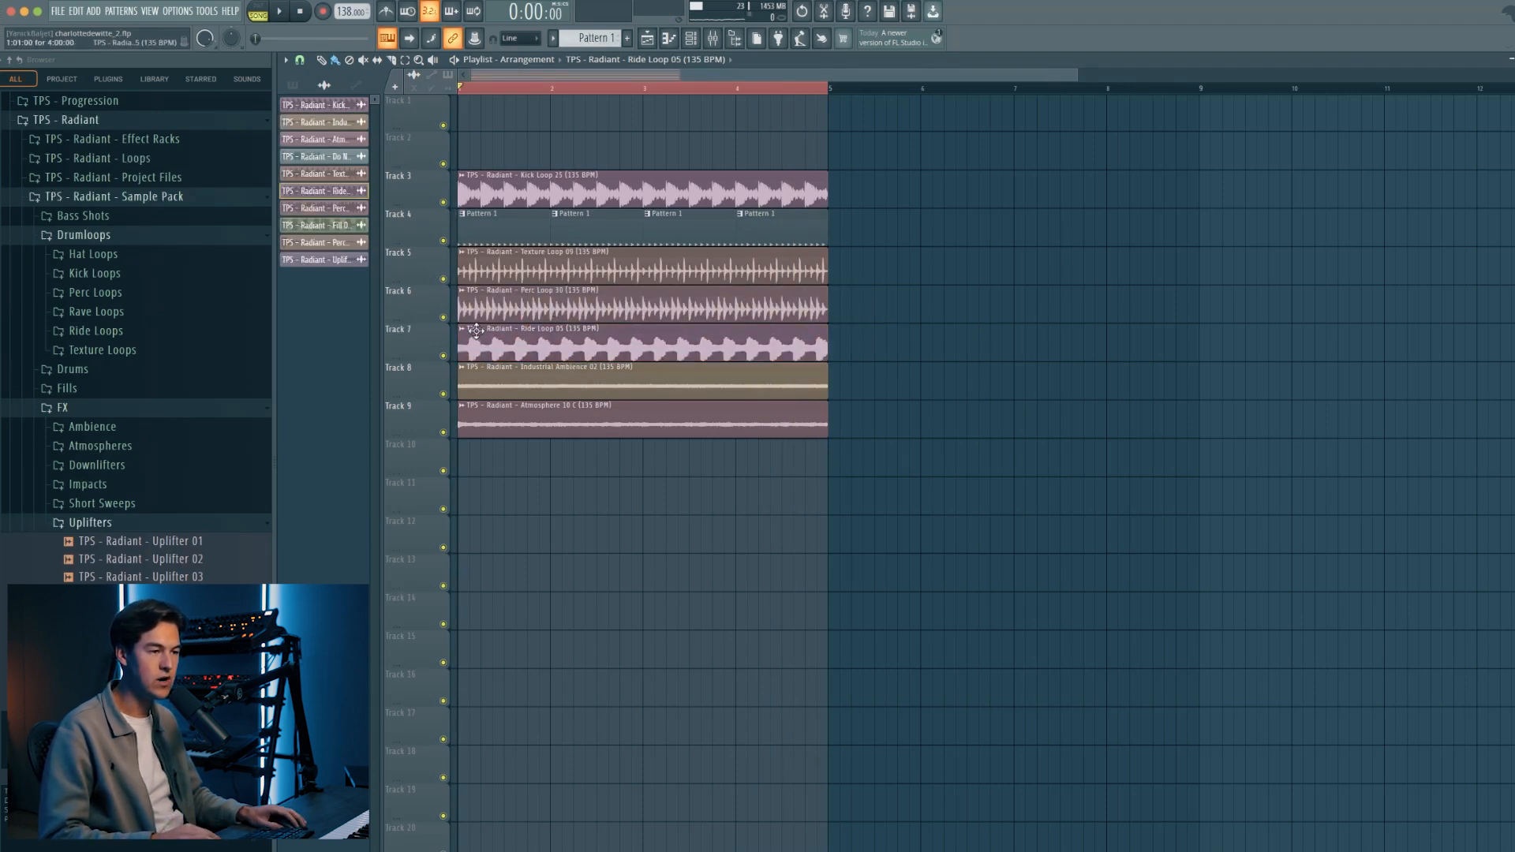
# Adjust the pitch of Ride Loop 05 while it plays soloed, and audition it with all tracks re-enabled.
pyautogui.press('space')
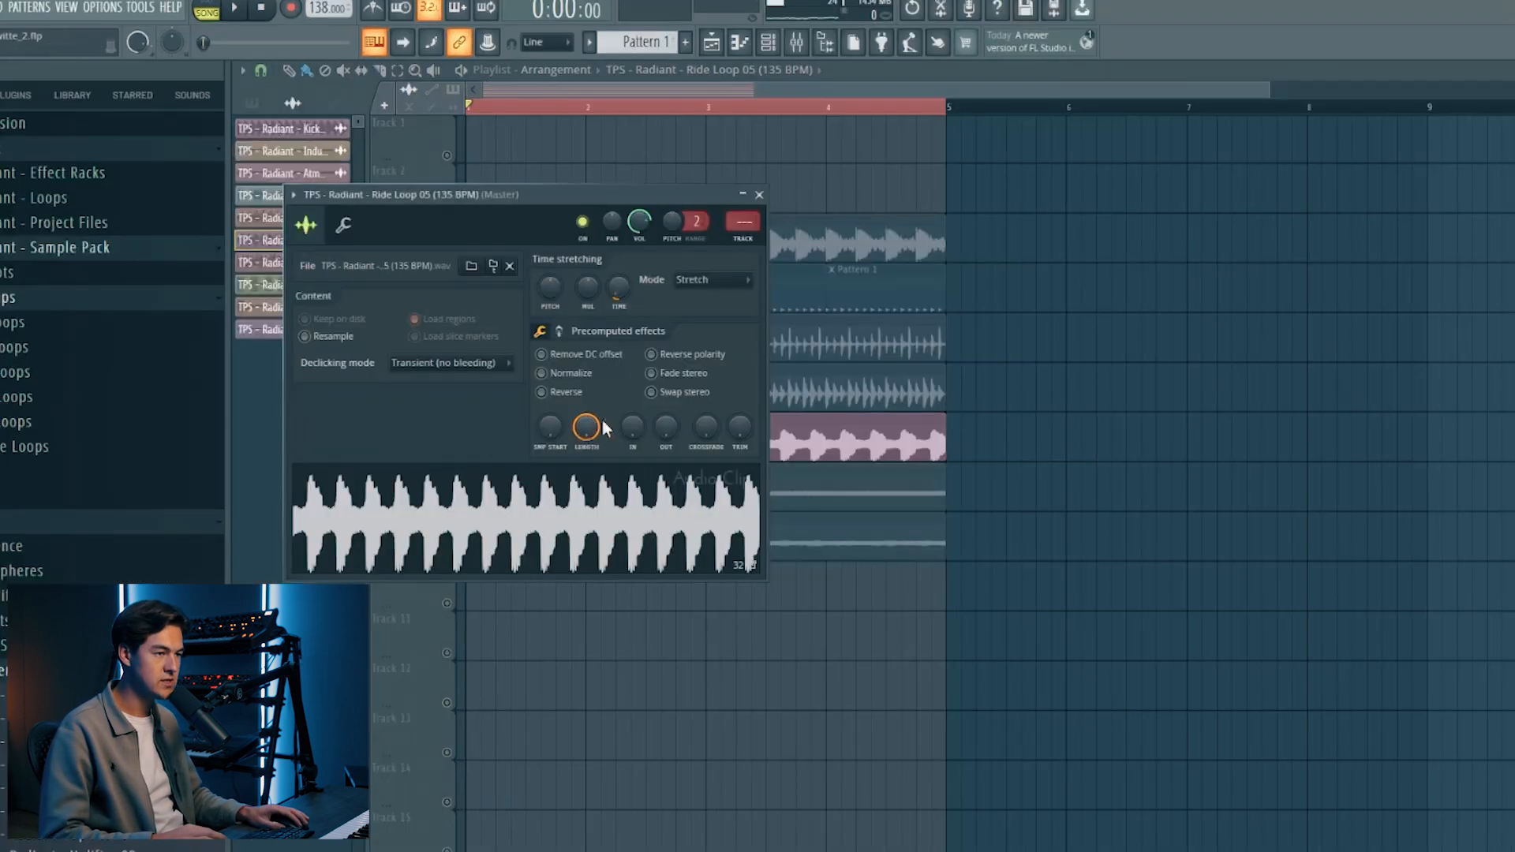
pyautogui.press('space')
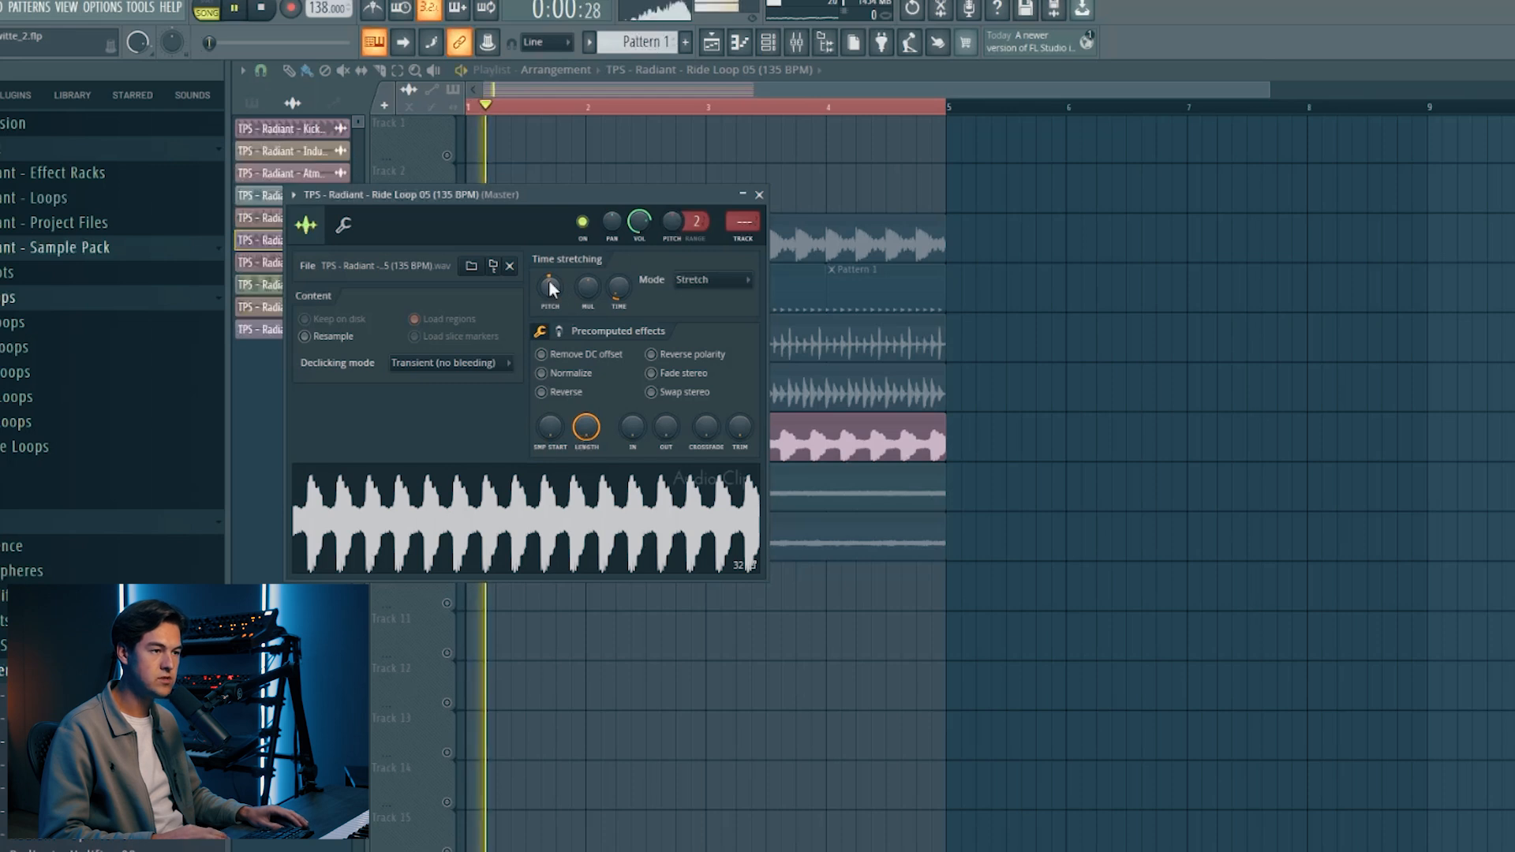
pyautogui.press('space')
pyautogui.click(759, 195)
pyautogui.rightClick(446, 453)
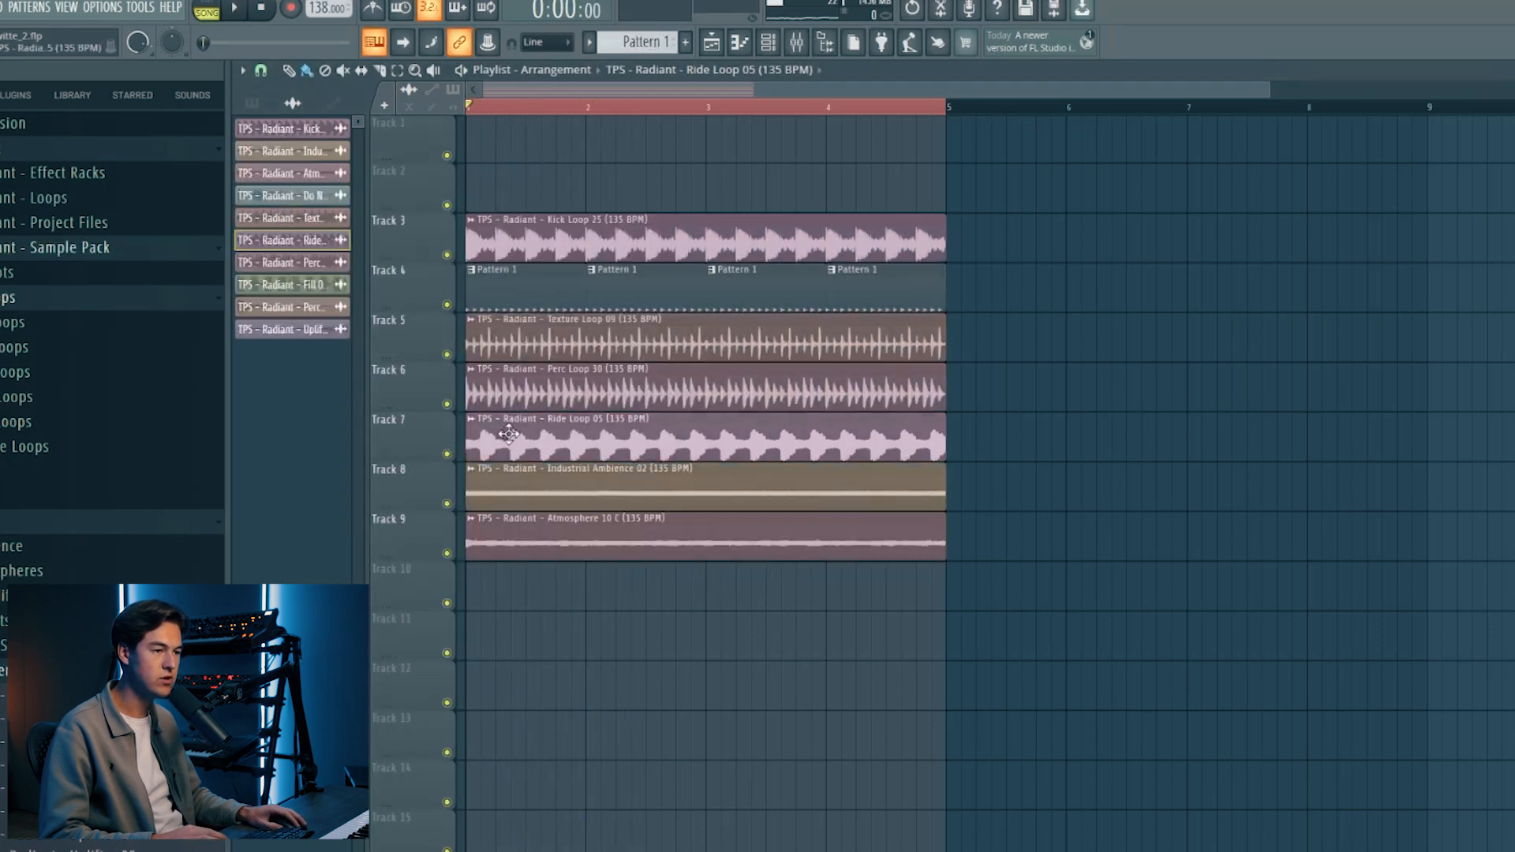
pyautogui.doubleClick(508, 434)
pyautogui.press('space')
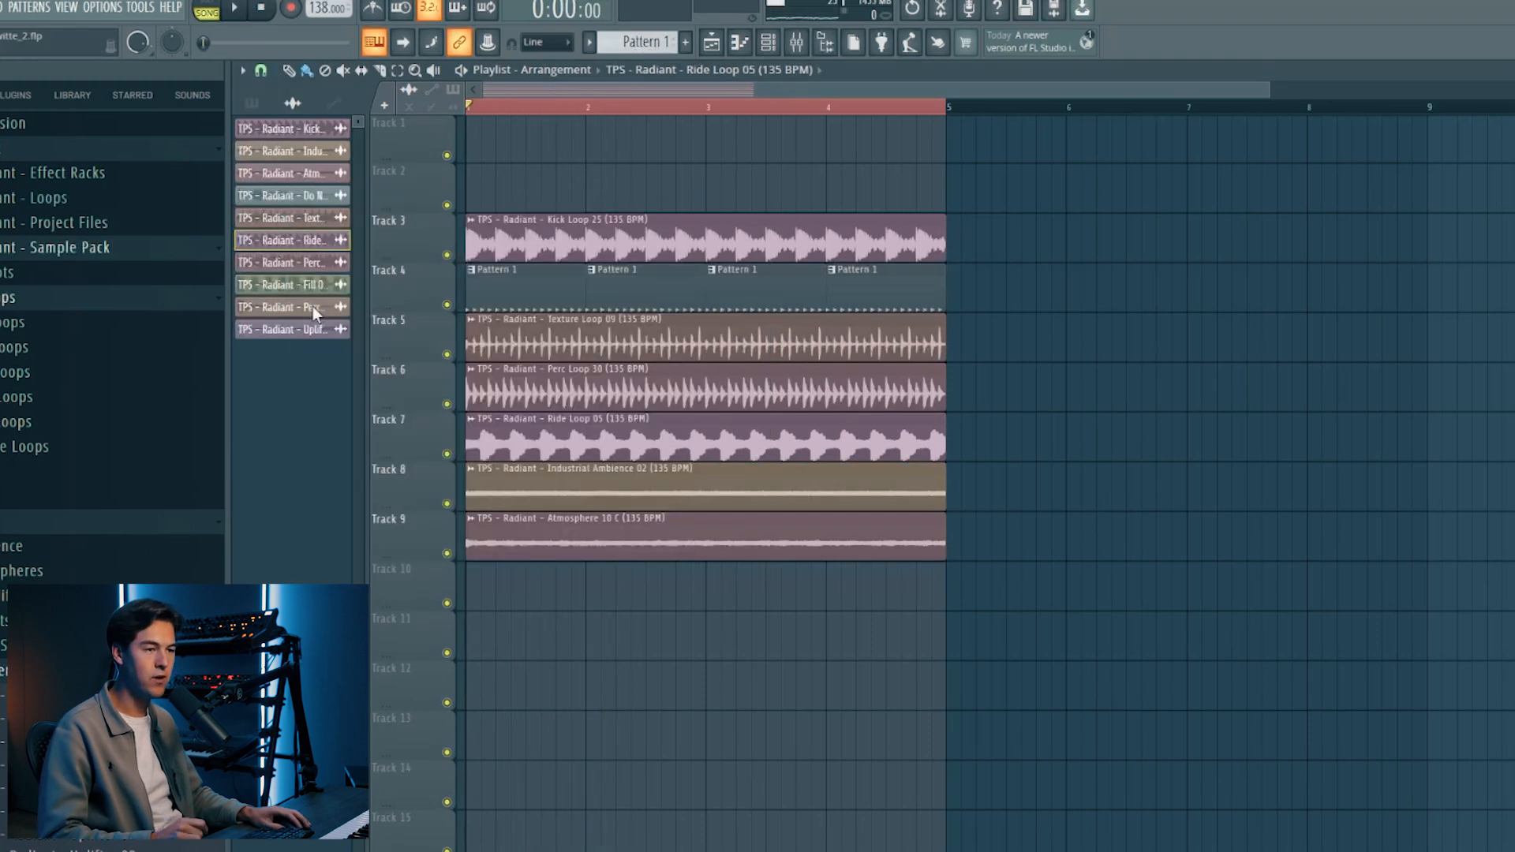
# Place Perc 22 on Track 10 just before bar 5, remove the stray copy on Track 1, and audition it.
pyautogui.moveTo(309, 305); pyautogui.dragTo(792, 601)
pyautogui.doubleClick(898, 596)
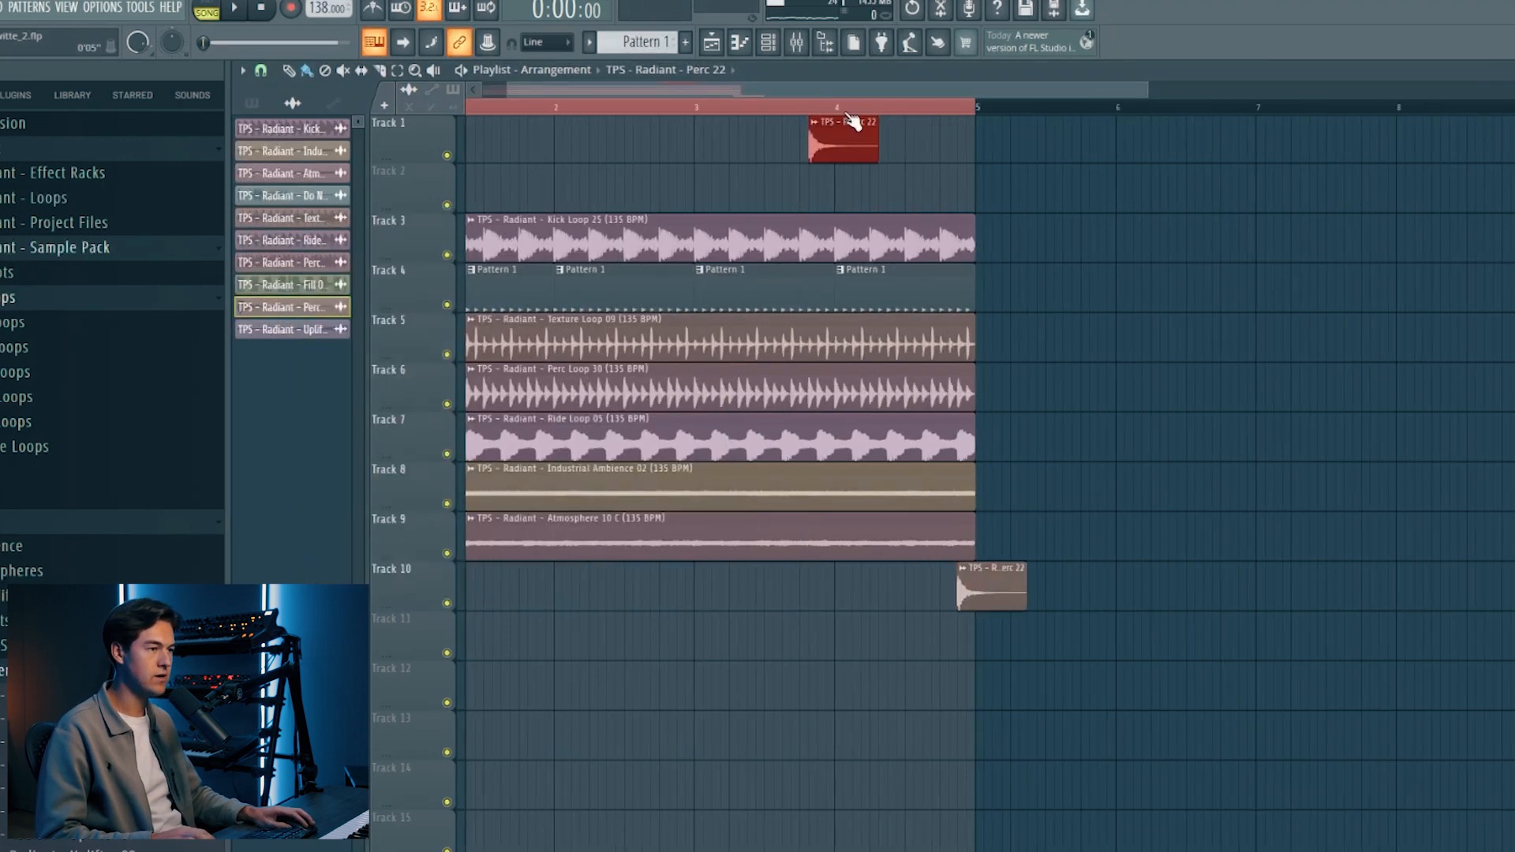
pyautogui.click(852, 124)
pyautogui.press('space')
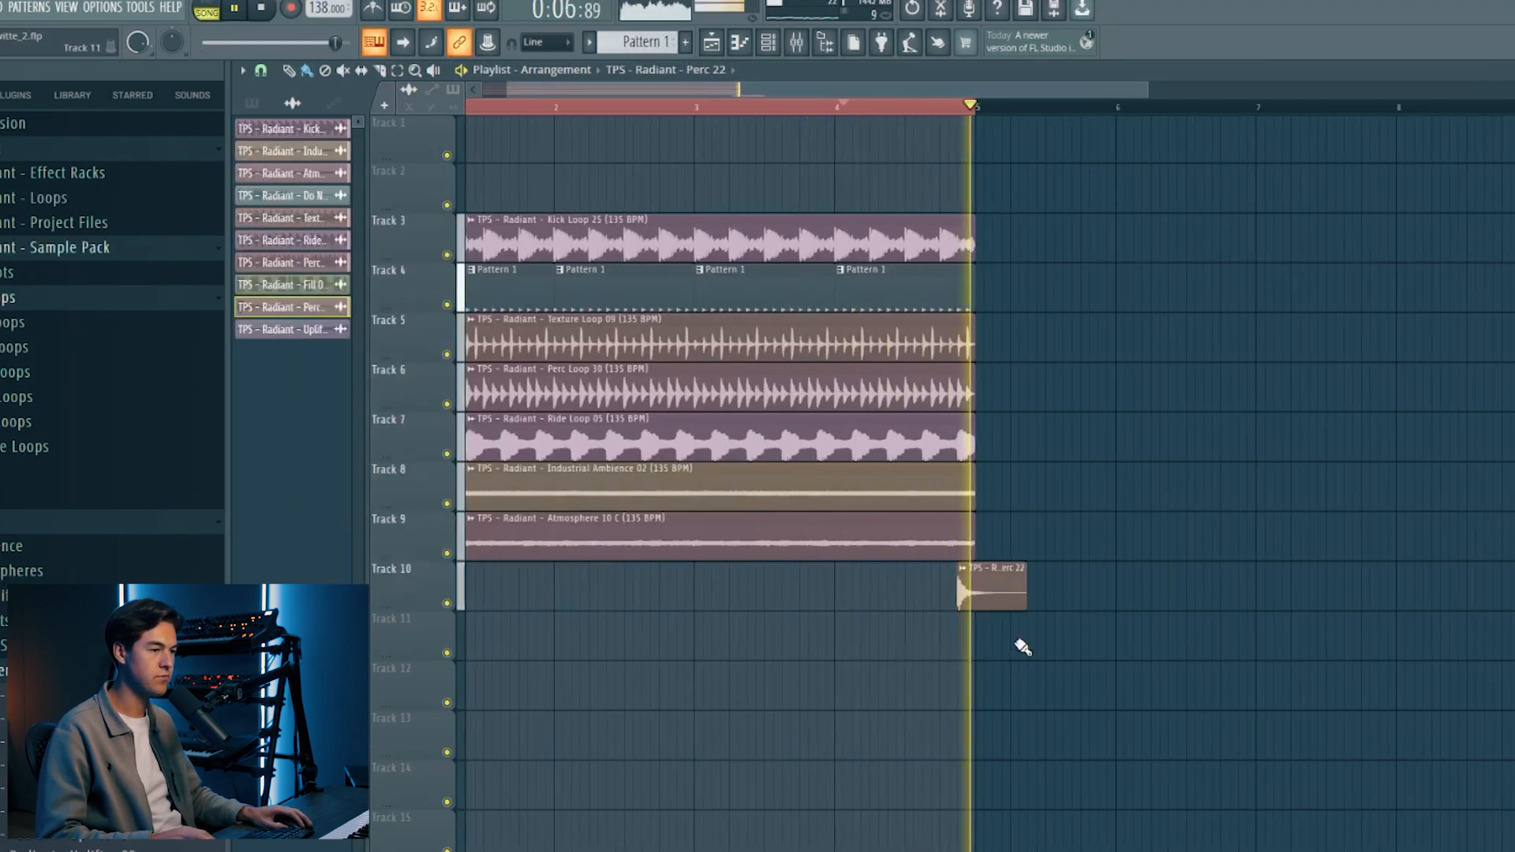
pyautogui.press('space')
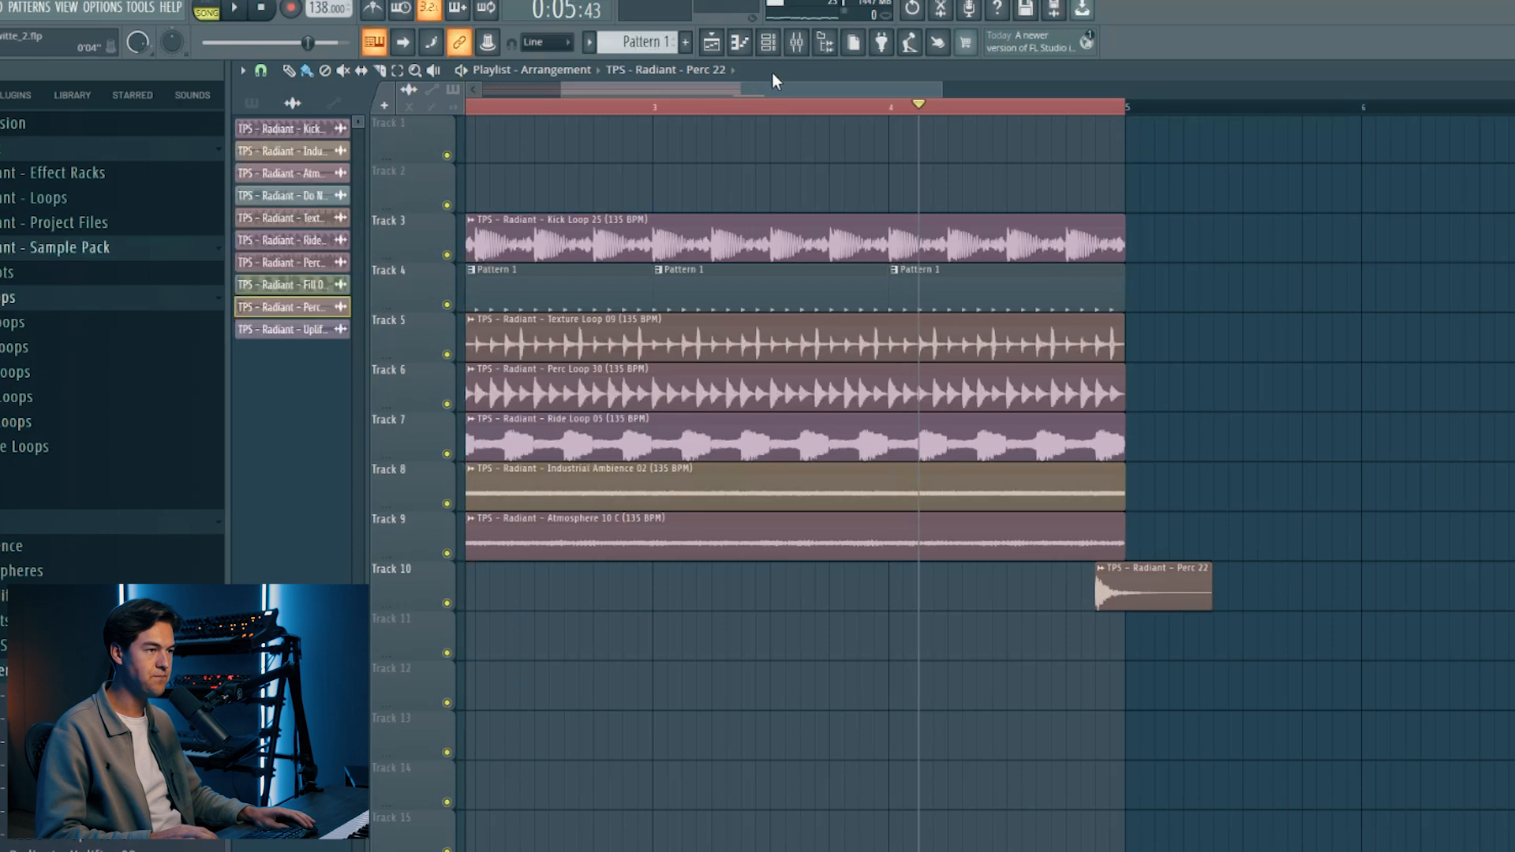
# Route Perc 22 to mixer insert 15 and load Fruity Reeverb 2 in its third effect slot.
pyautogui.press('F9')
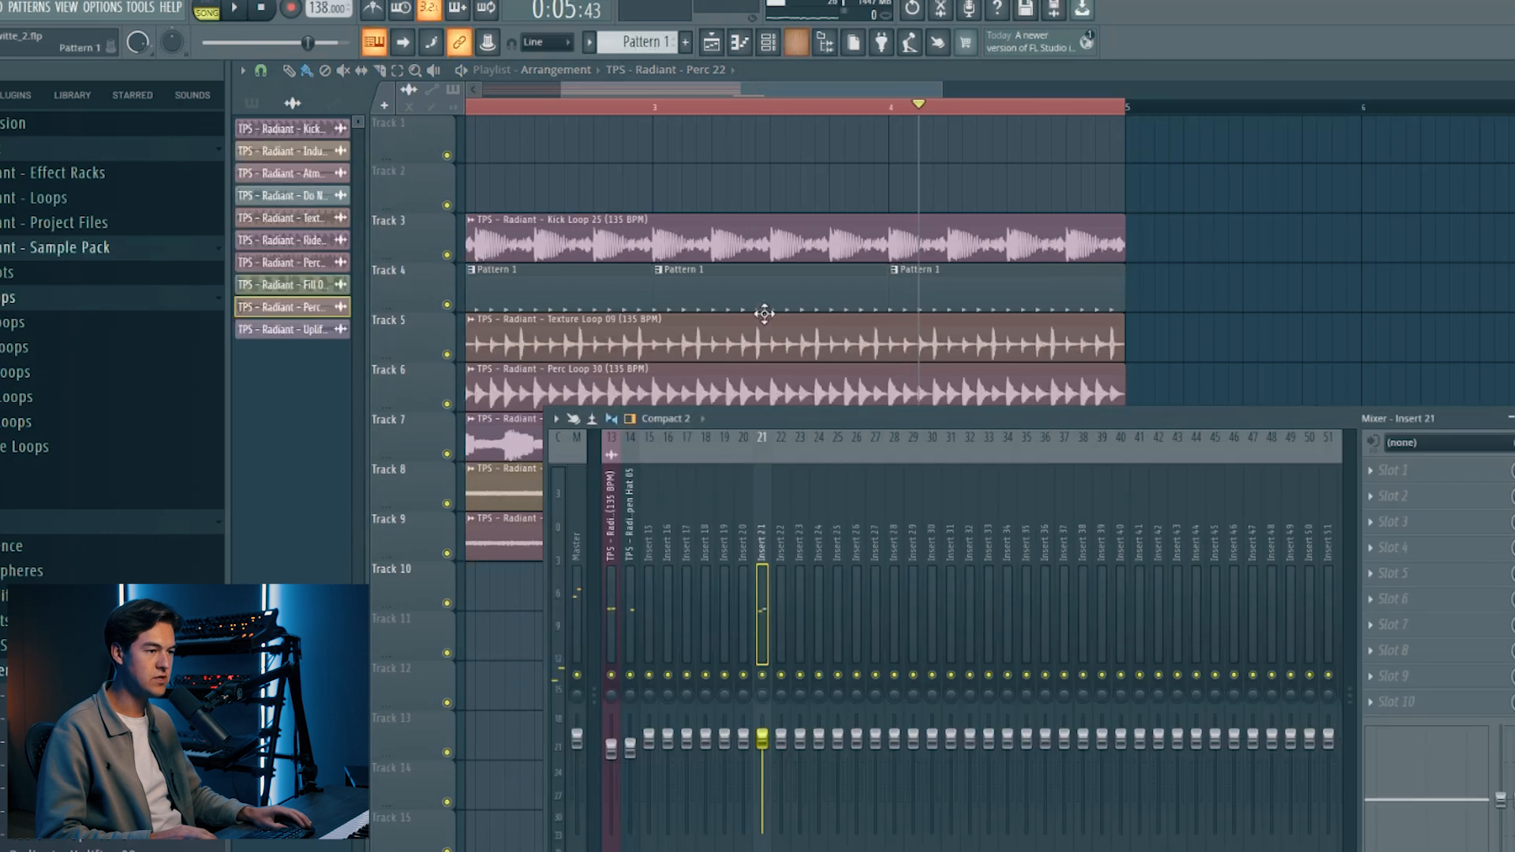
pyautogui.scroll(4, 784, 537)
pyautogui.click(873, 513)
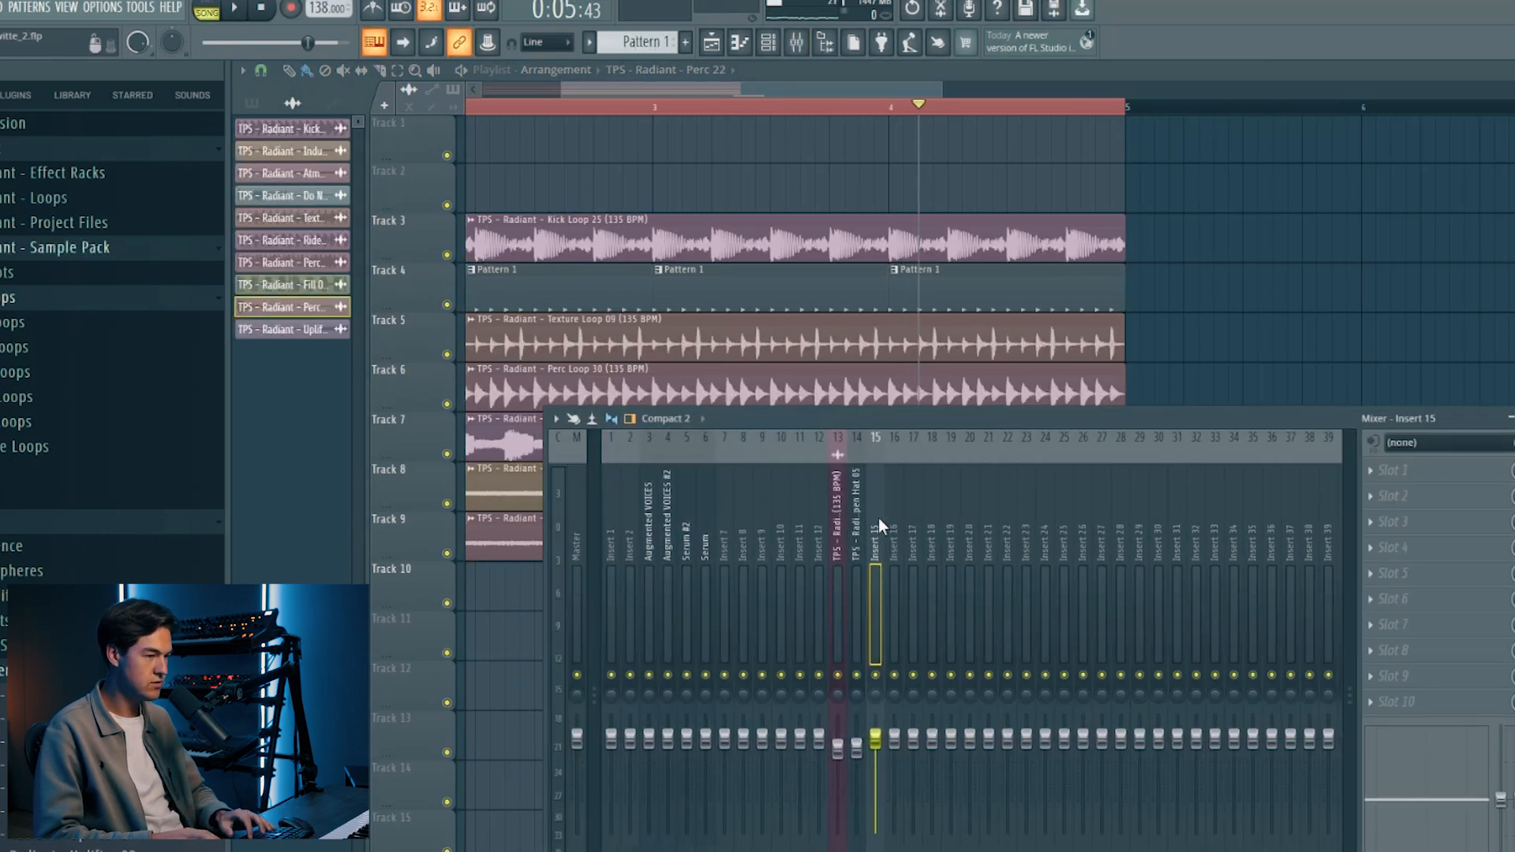
pyautogui.rightClick(1441, 527)
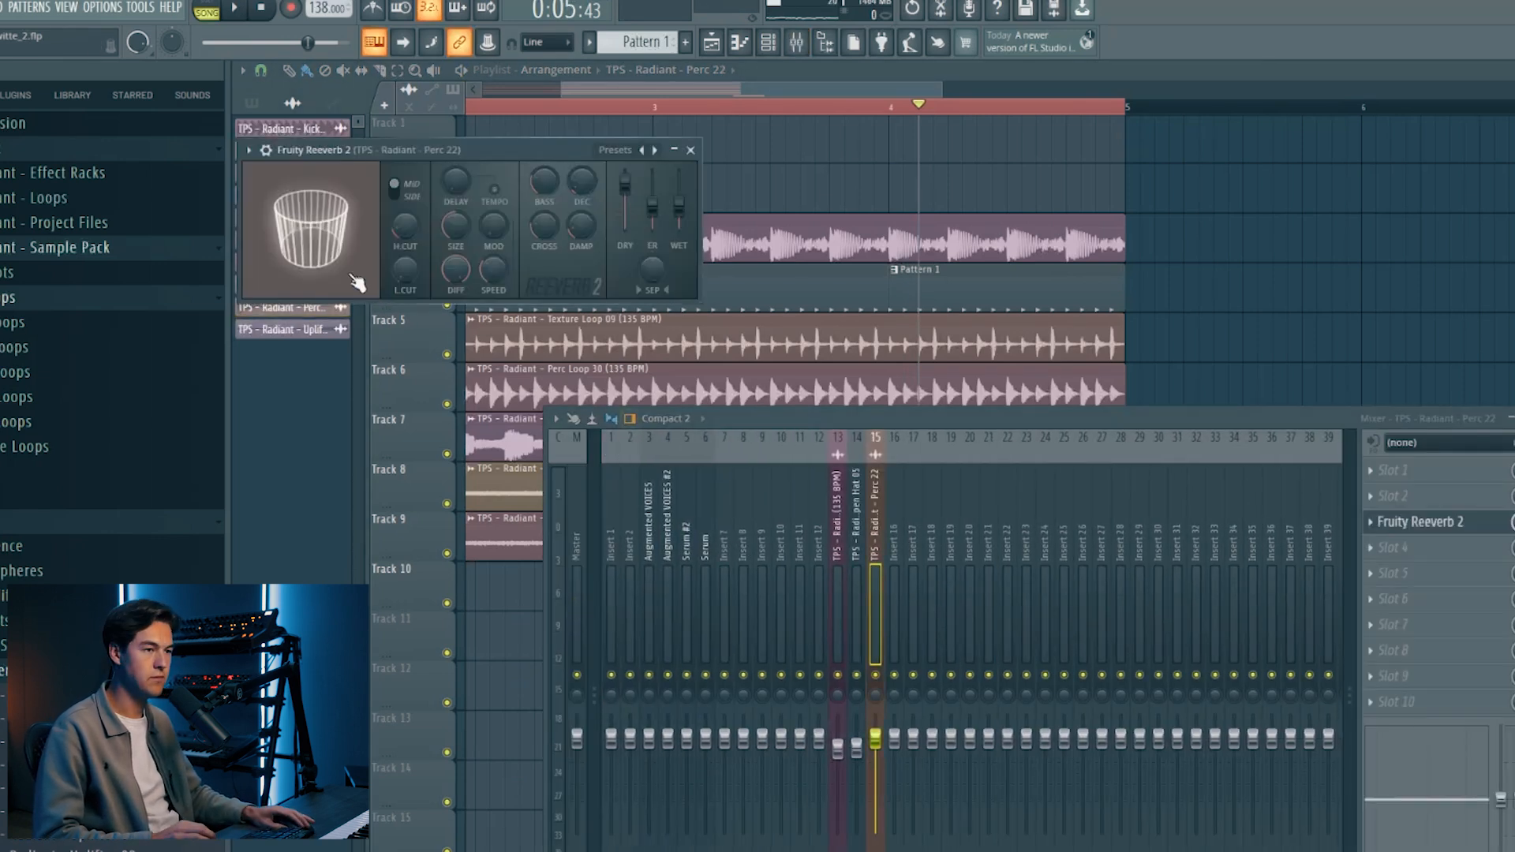
# Adjust the reverb's wet level during playback and lower Perc 22's level in the mixer.
pyautogui.moveTo(396, 146); pyautogui.dragTo(663, 330)
pyautogui.press('space')
pyautogui.moveTo(940, 383); pyautogui.dragTo(939, 374)
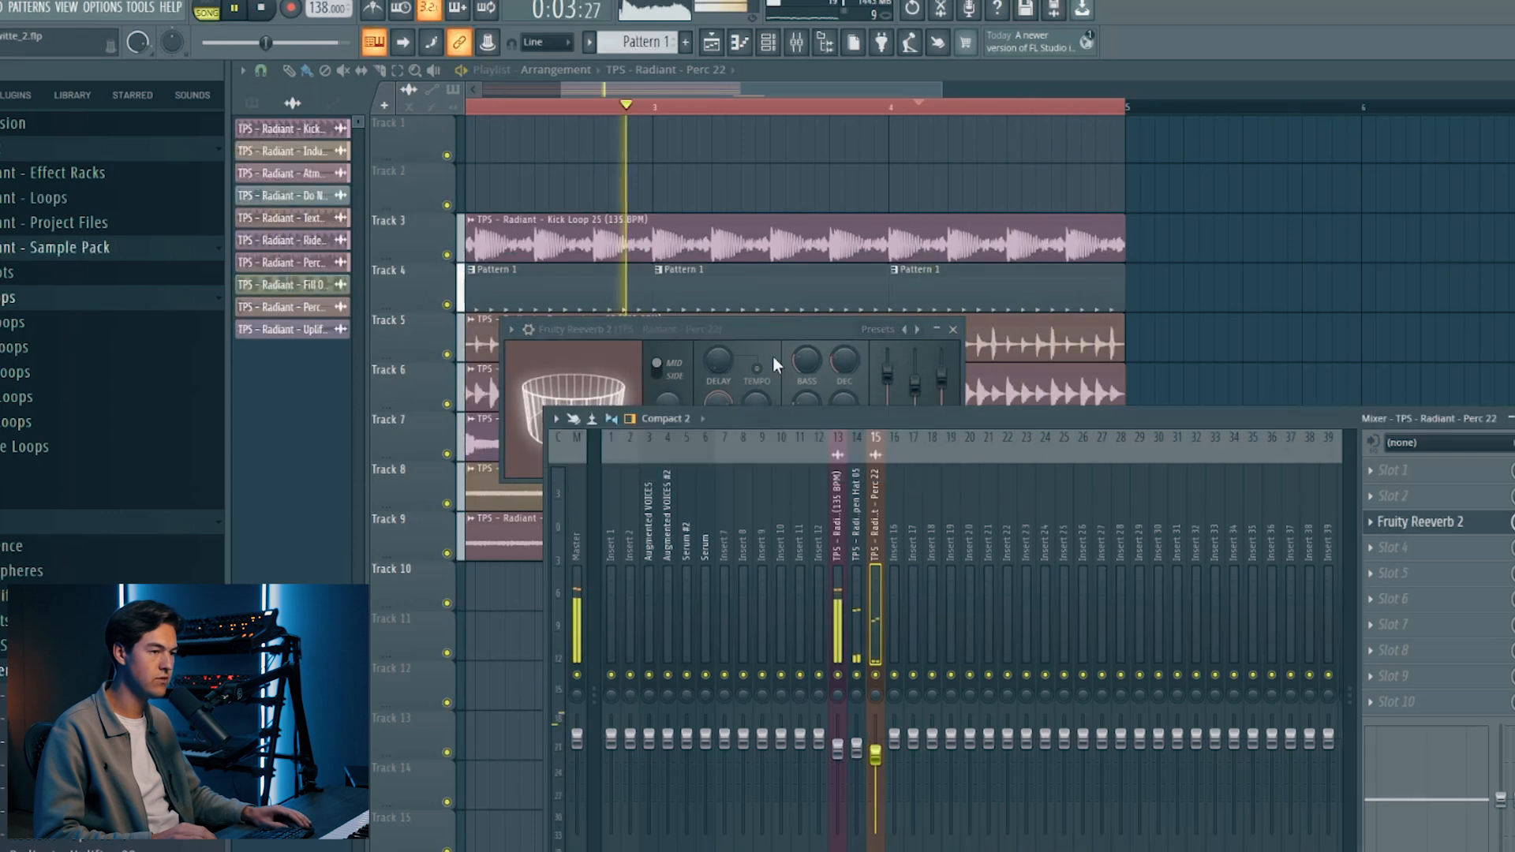
pyautogui.click(773, 356)
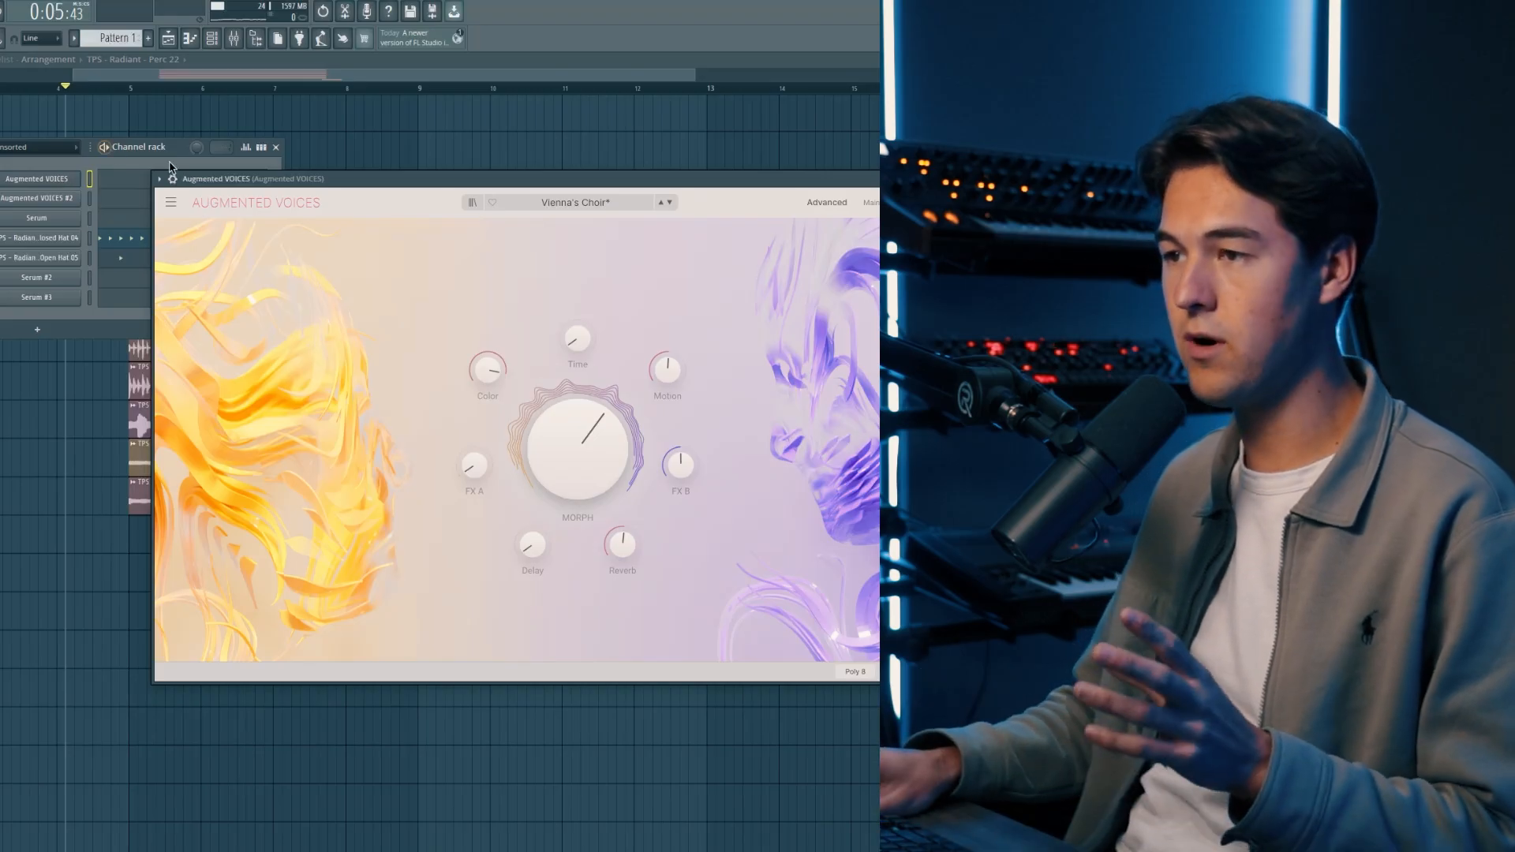
# Audition the Vienna's Choir preset in Augmented VOICES and close the instrument.
pyautogui.moveTo(319, 183); pyautogui.dragTo(188, 182)
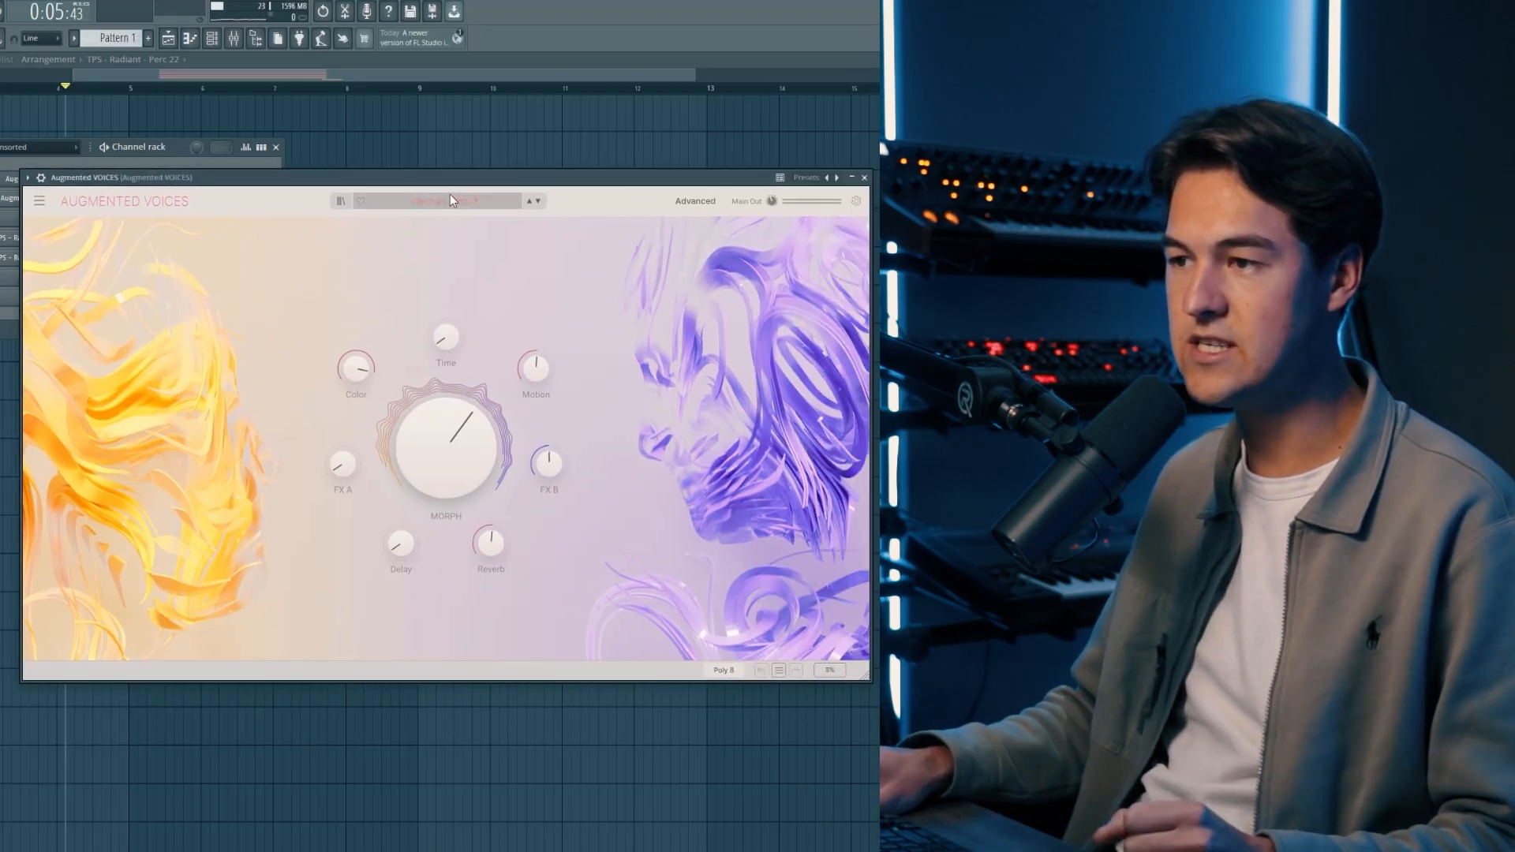
pyautogui.moveTo(433, 327)
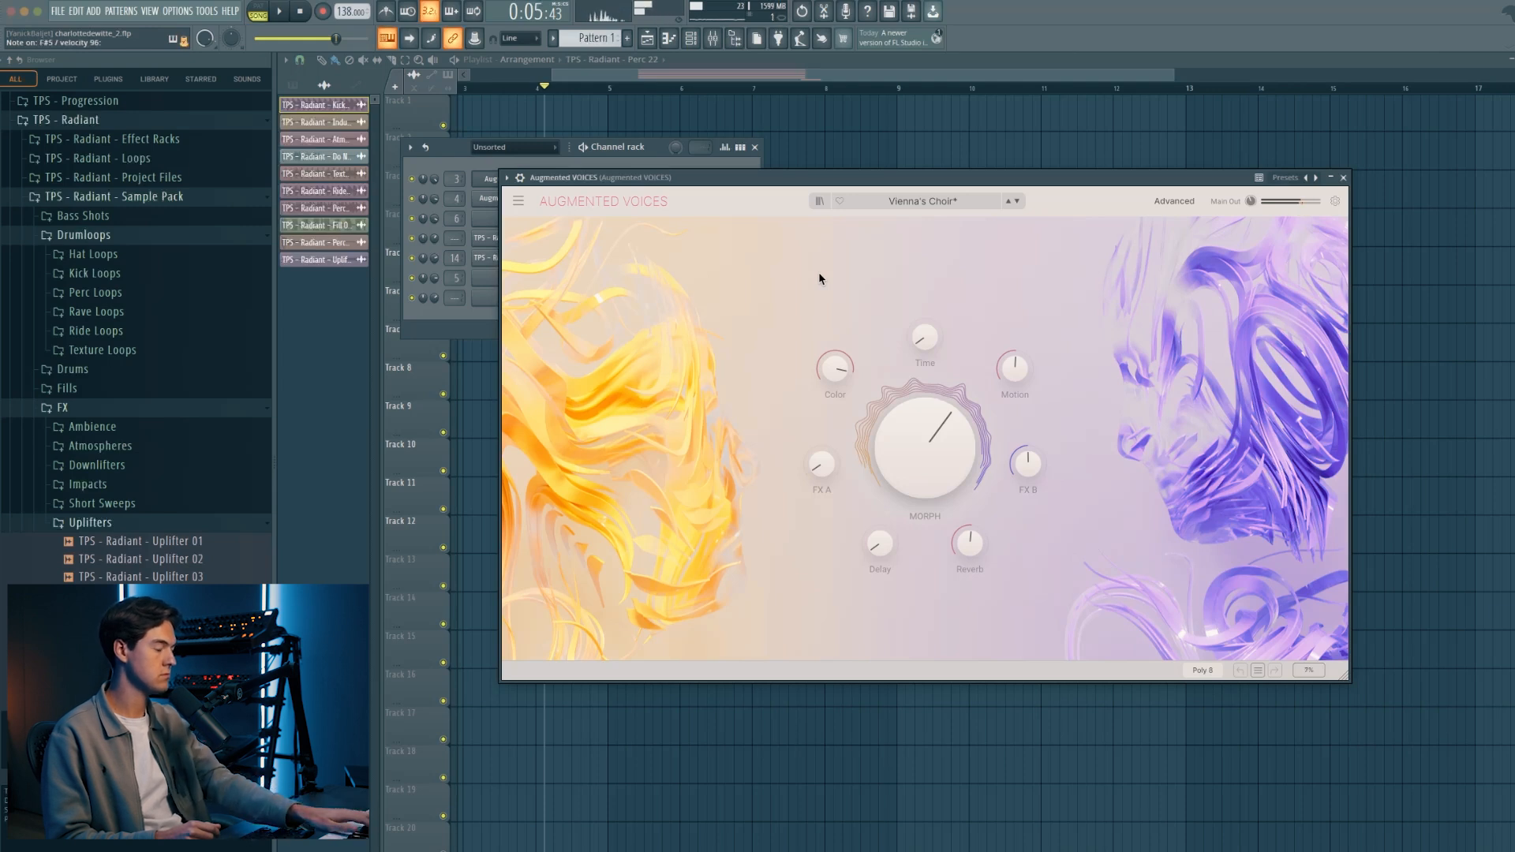
pyautogui.click(1343, 179)
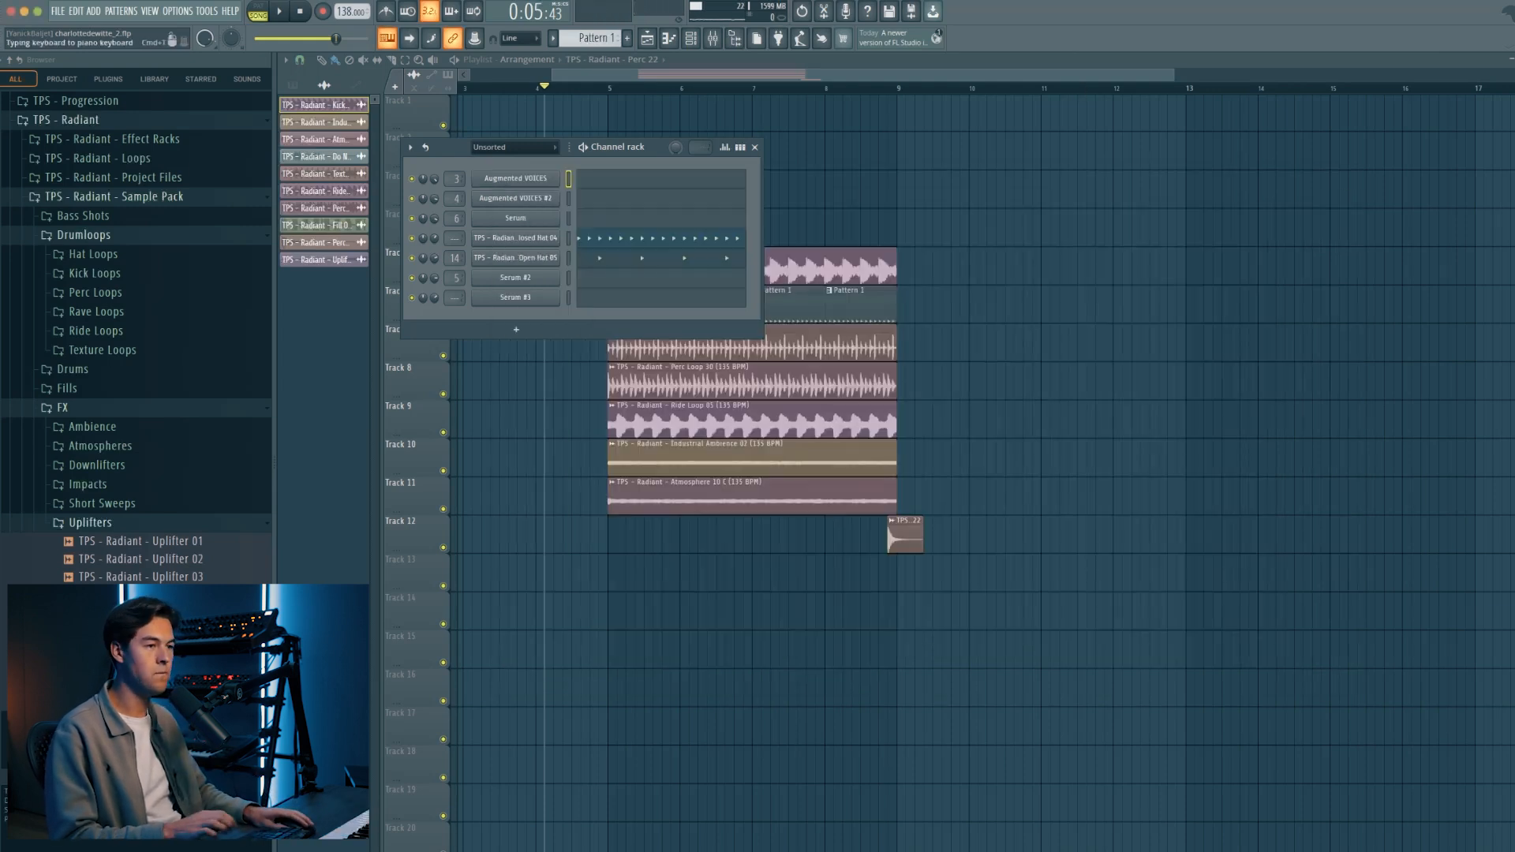
# Create Pattern 2 and enter a one-bar Augmented VOICES melody of A5, F#5, G#5, A5 and C#5.
pyautogui.click(121, 12)
pyautogui.click(185, 30)
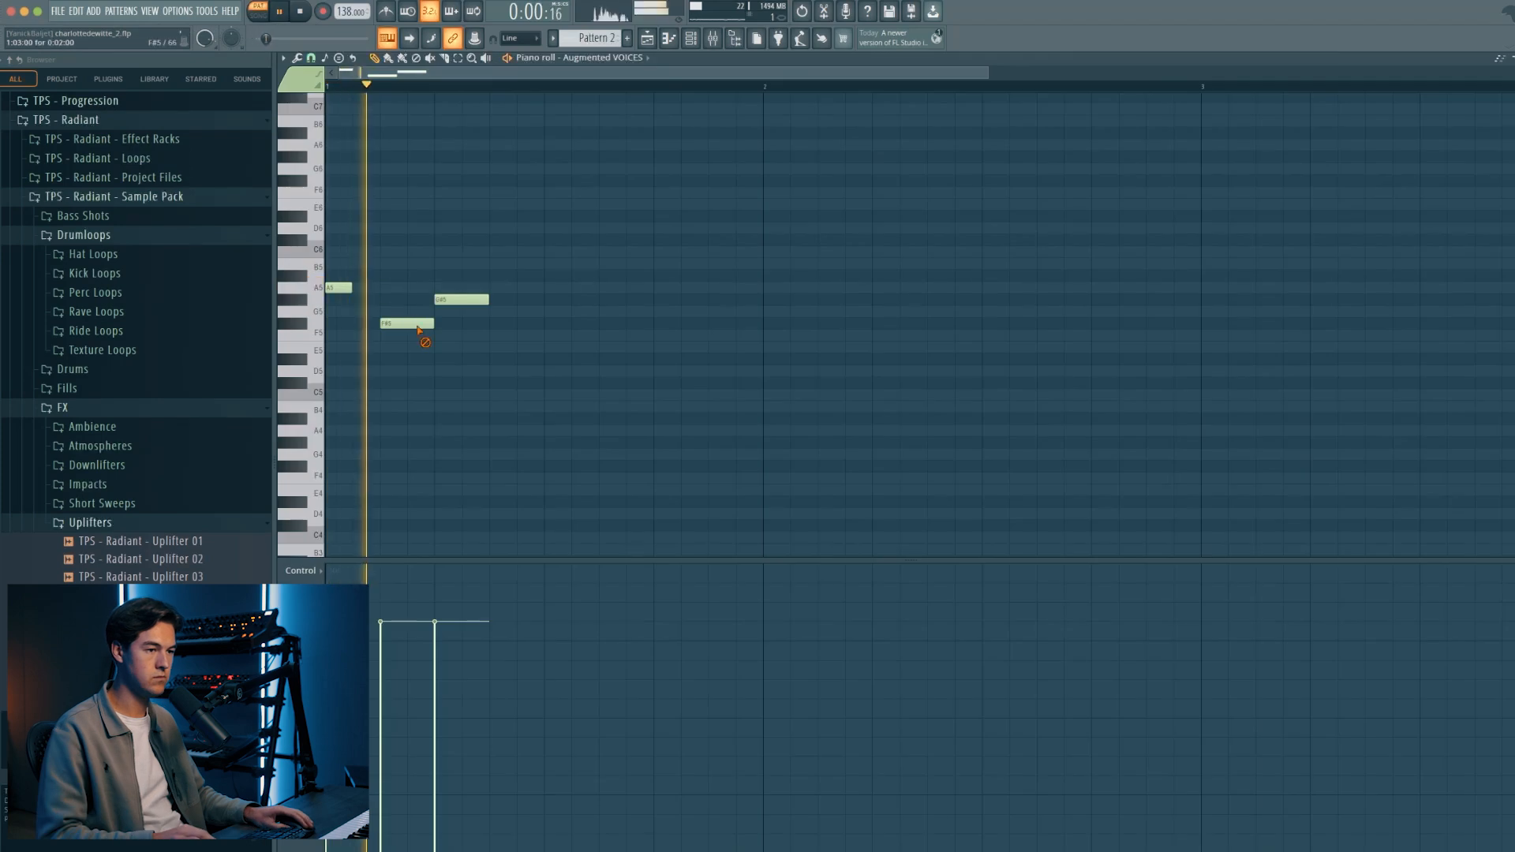
pyautogui.click(705, 354)
pyautogui.moveTo(705, 354); pyautogui.dragTo(721, 380)
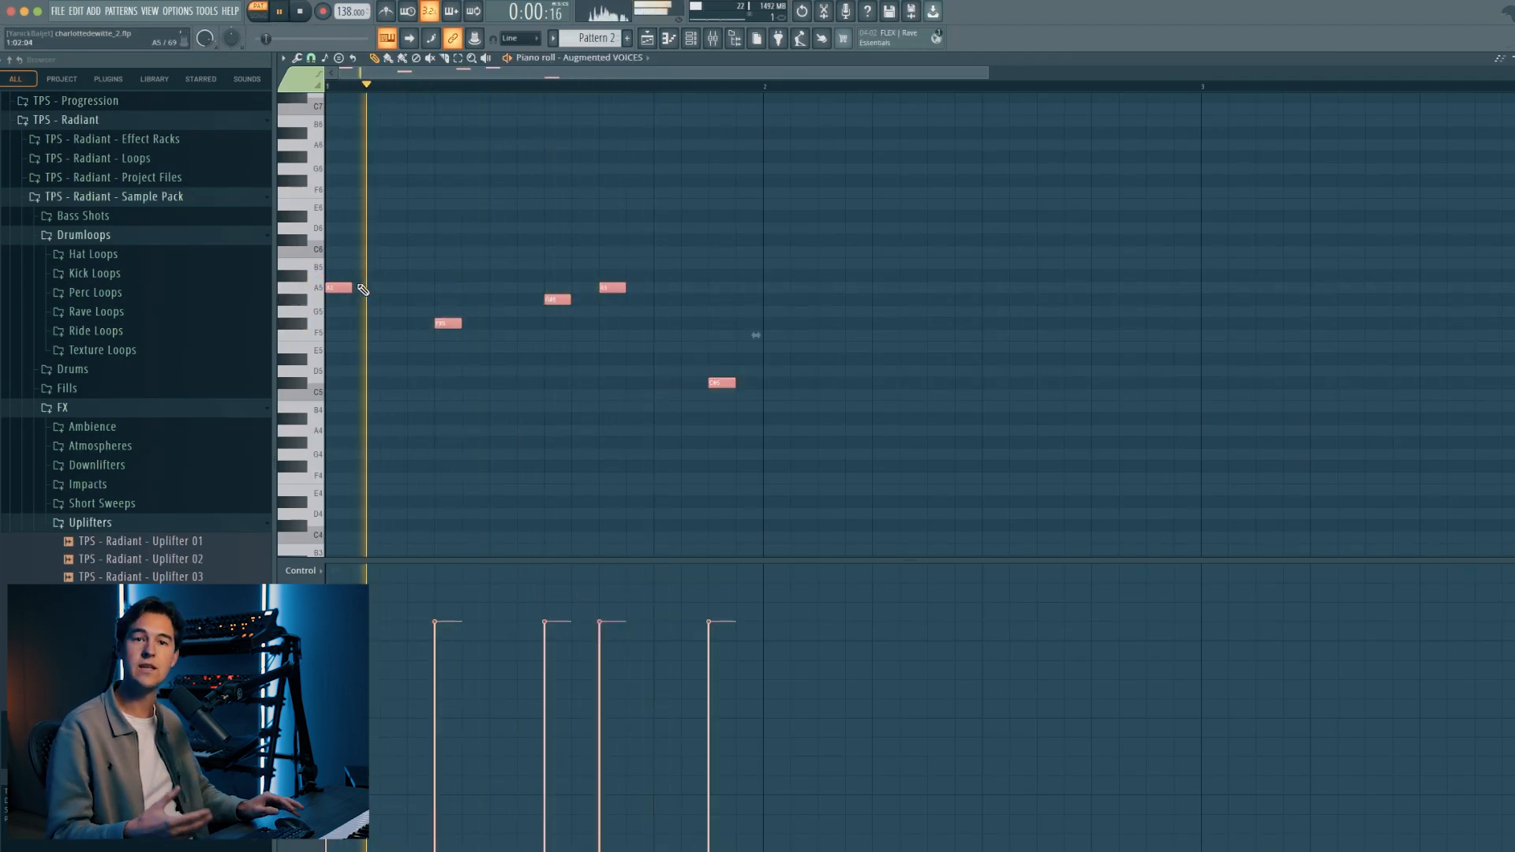
# Adjust the length of all five melody notes together and duplicate the phrase to fill four bars.
pyautogui.press('space')
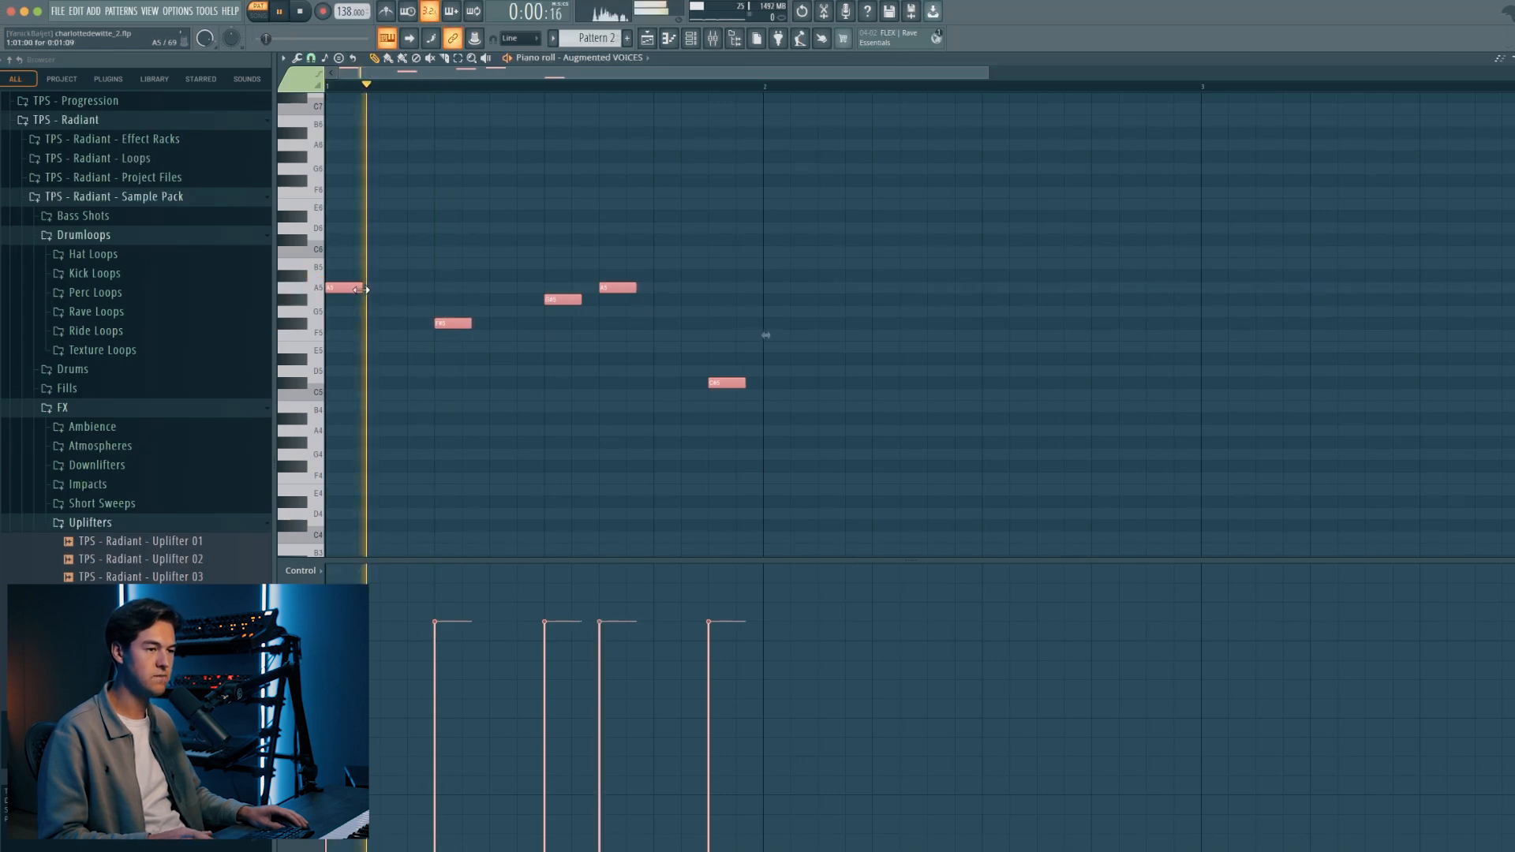
pyautogui.moveTo(361, 290); pyautogui.dragTo(359, 291)
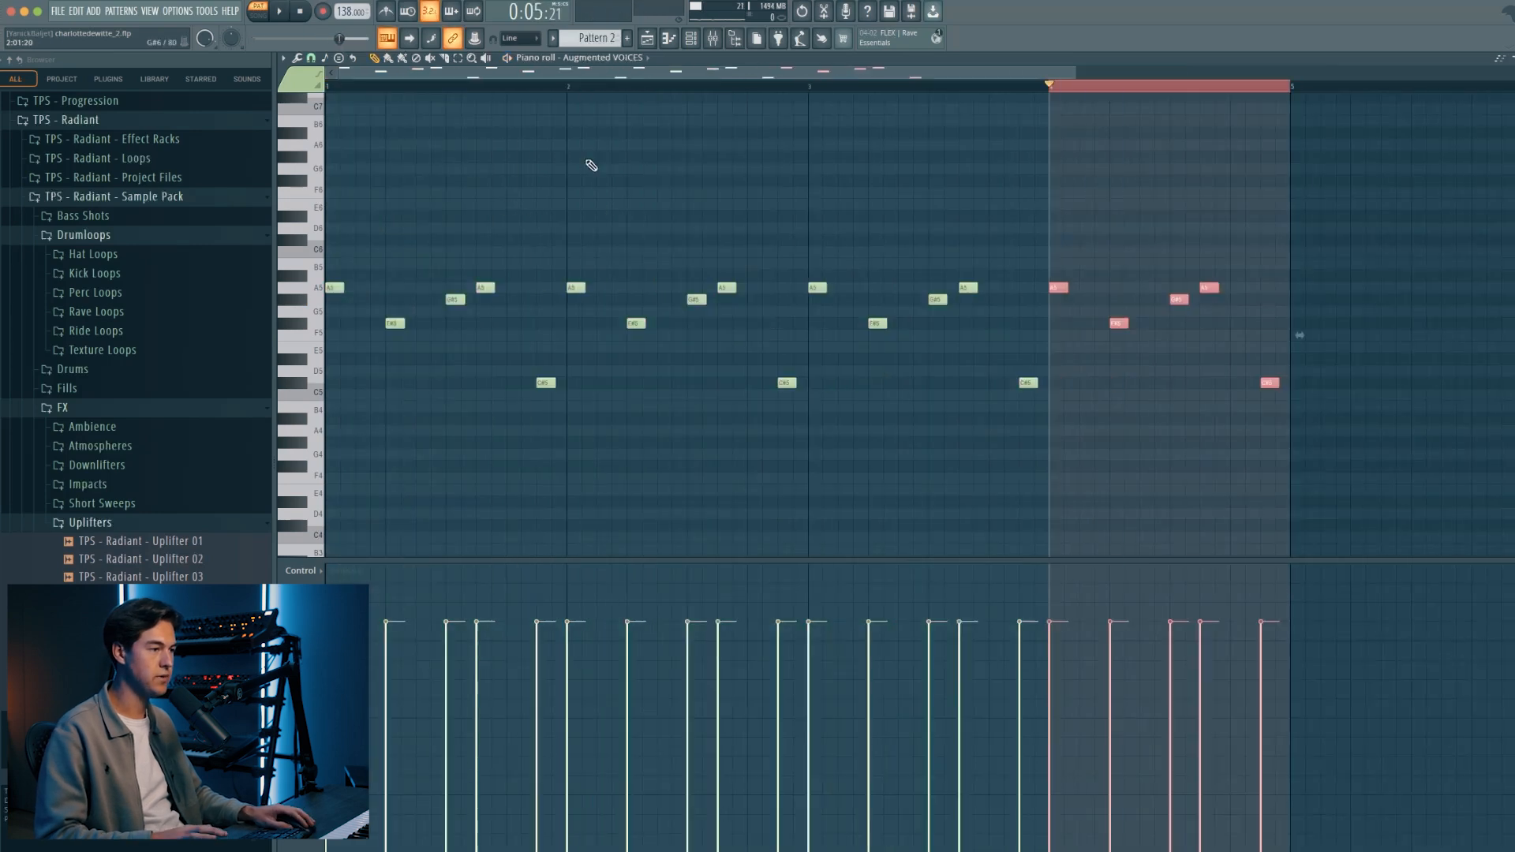
pyautogui.hotkey('ctrl', 'd')
# Place Pattern 2 on Track 3, aligned with the kick loop's start at bar 5.
pyautogui.press('F5')
pyautogui.press('l')
pyautogui.scroll(3, 649, 203)
pyautogui.click(617, 200)
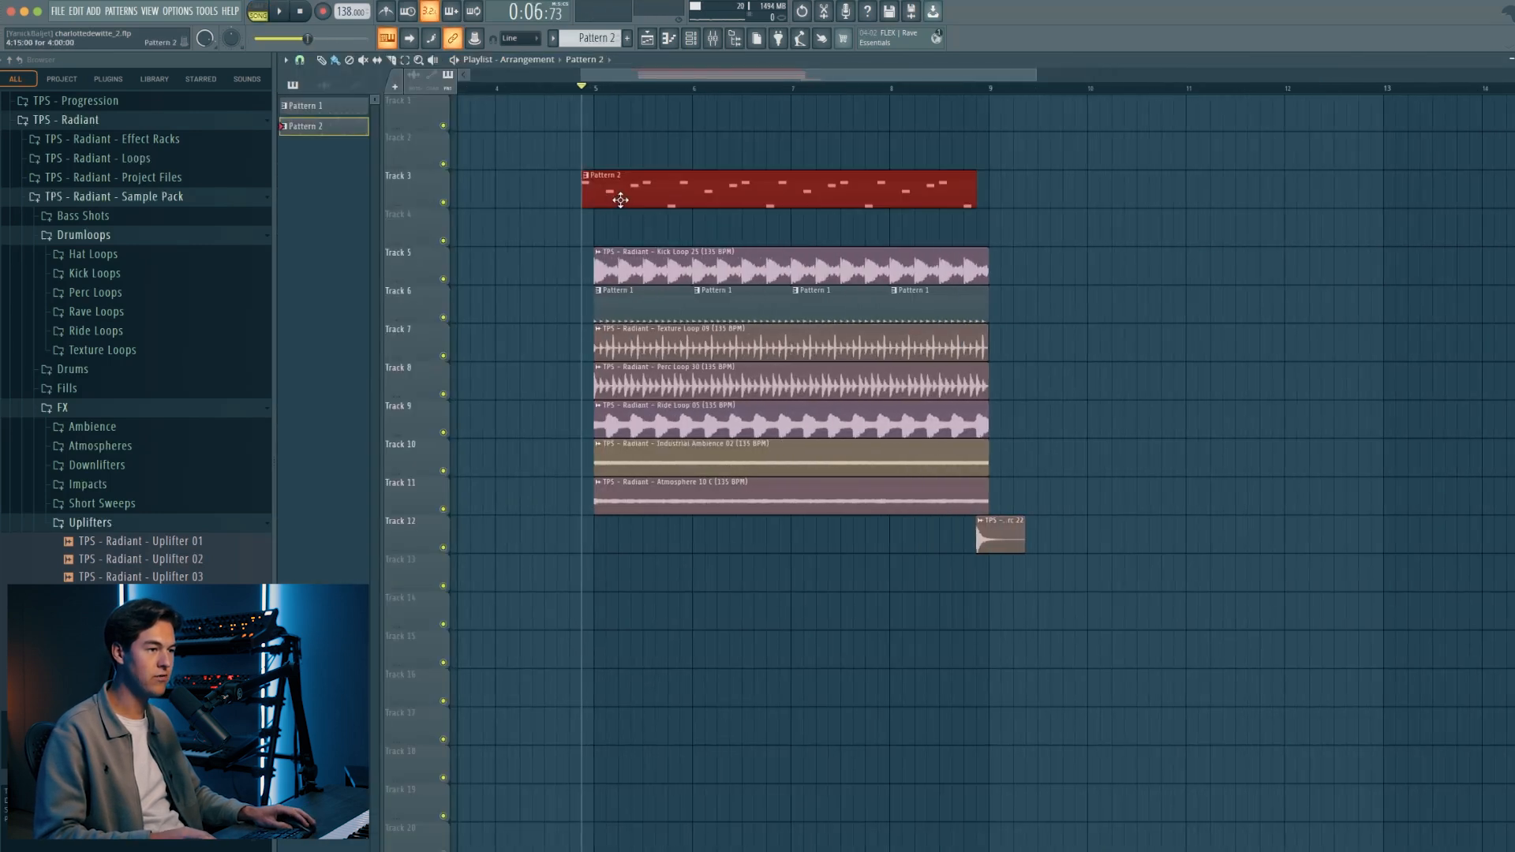
pyautogui.moveTo(628, 200); pyautogui.dragTo(673, 226)
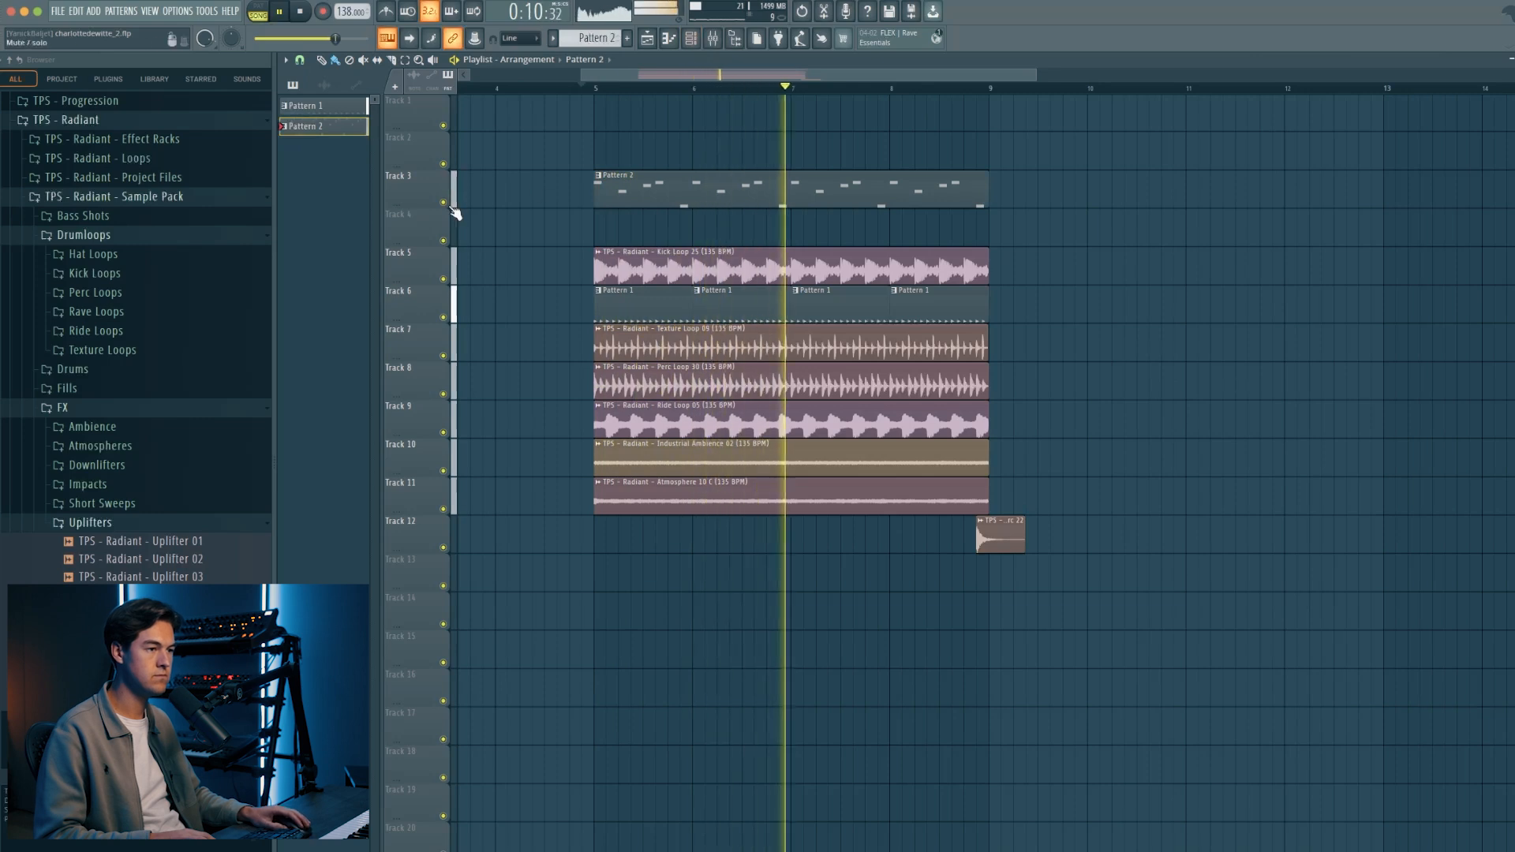
# Adjust the length of all Pattern 2 melody notes together and audition them with the groove.
pyautogui.doubleClick(631, 195)
pyautogui.scroll(2, 659, 291)
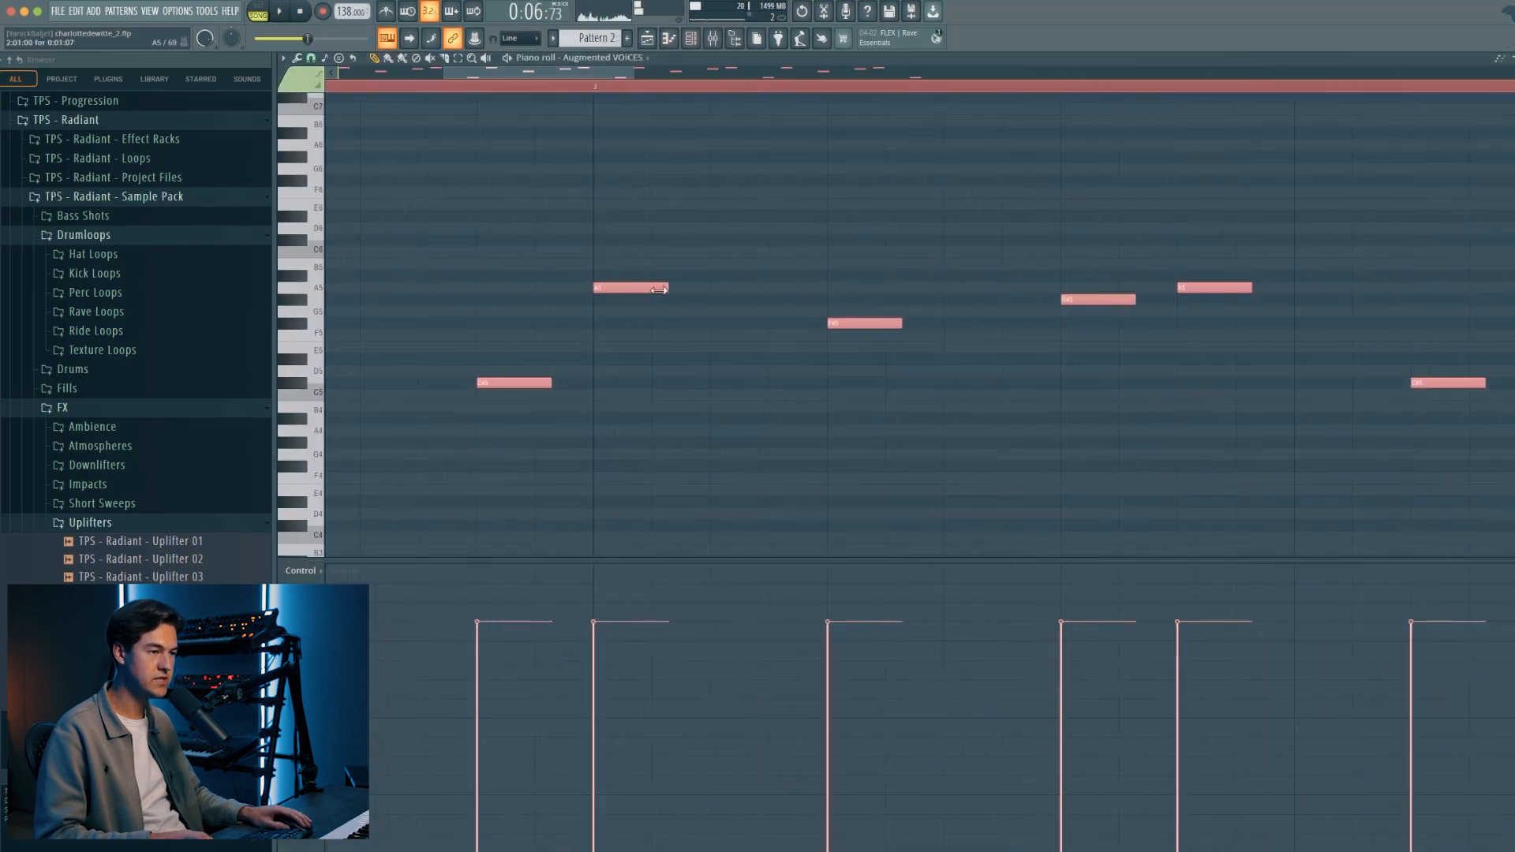
pyautogui.press('space')
pyautogui.scroll(-3, 663, 289)
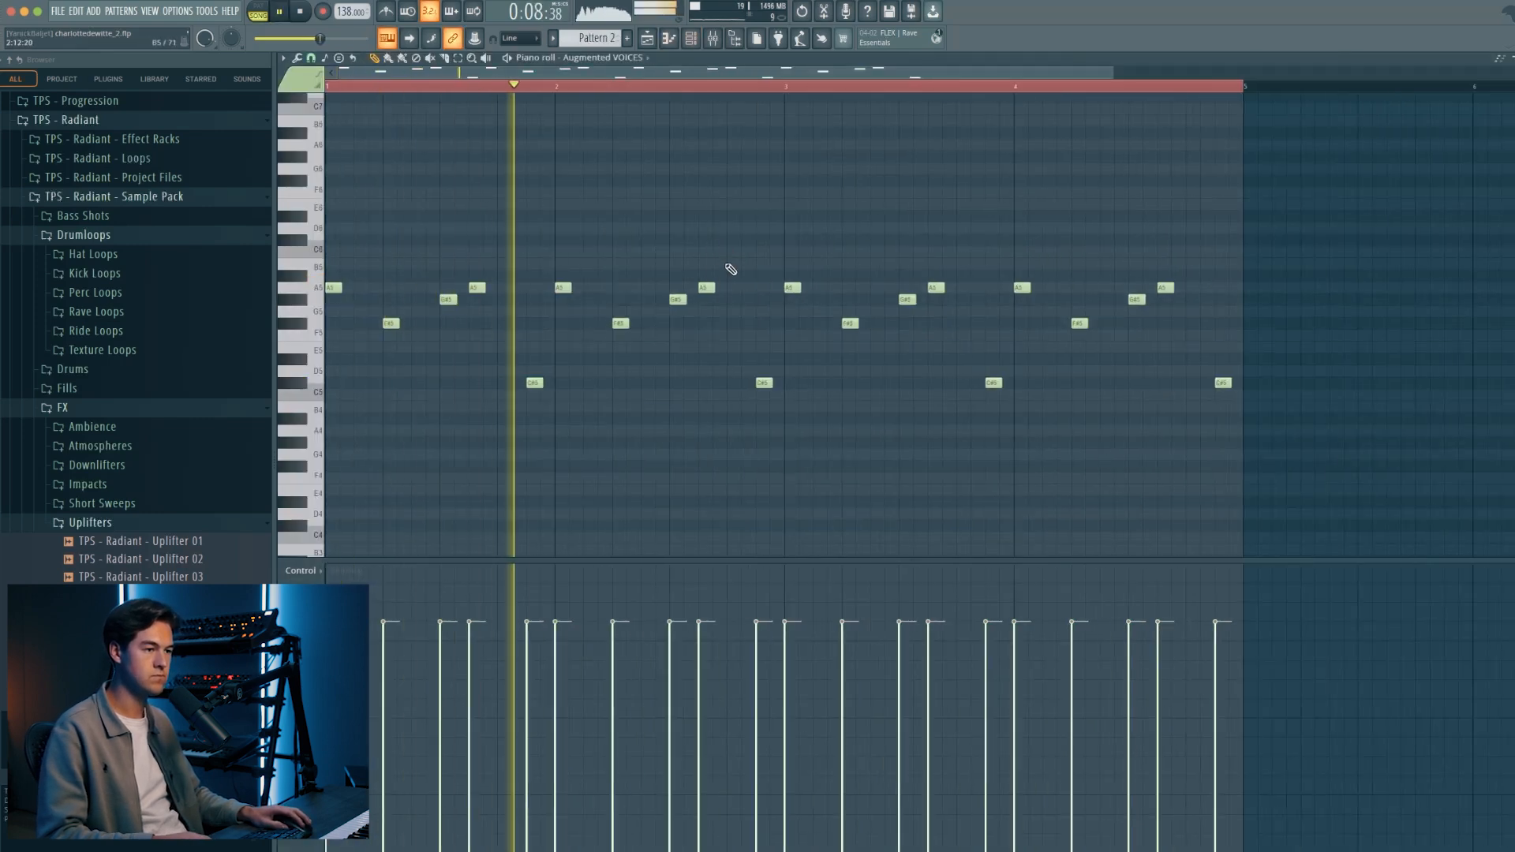
# Load Decapitator on the Augmented VOICES mixer insert and adjust its Drive while only Pattern 2 plays.
pyautogui.press('F6')
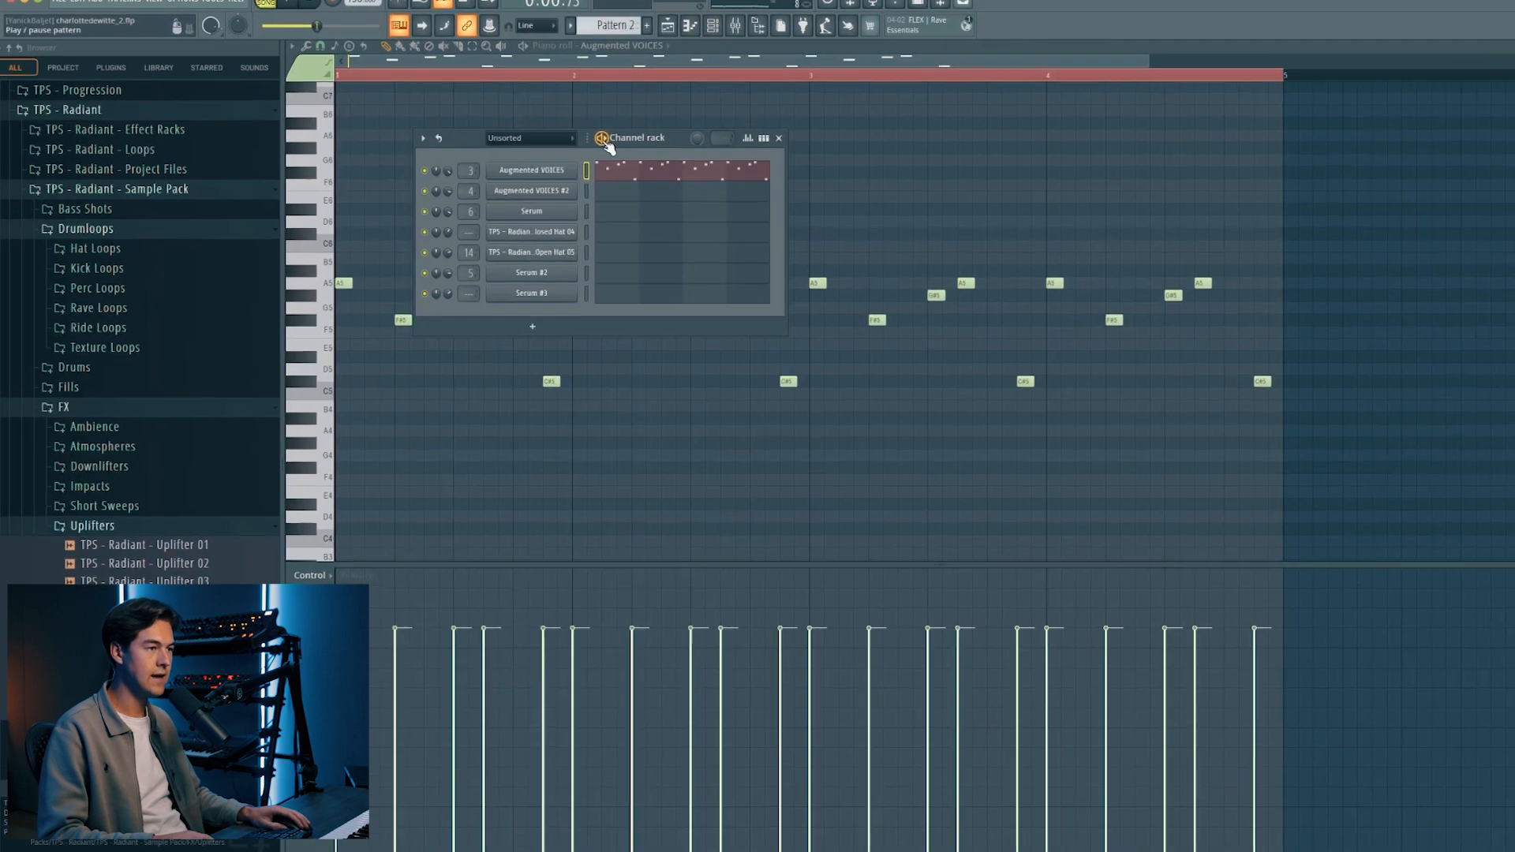
pyautogui.press('F9')
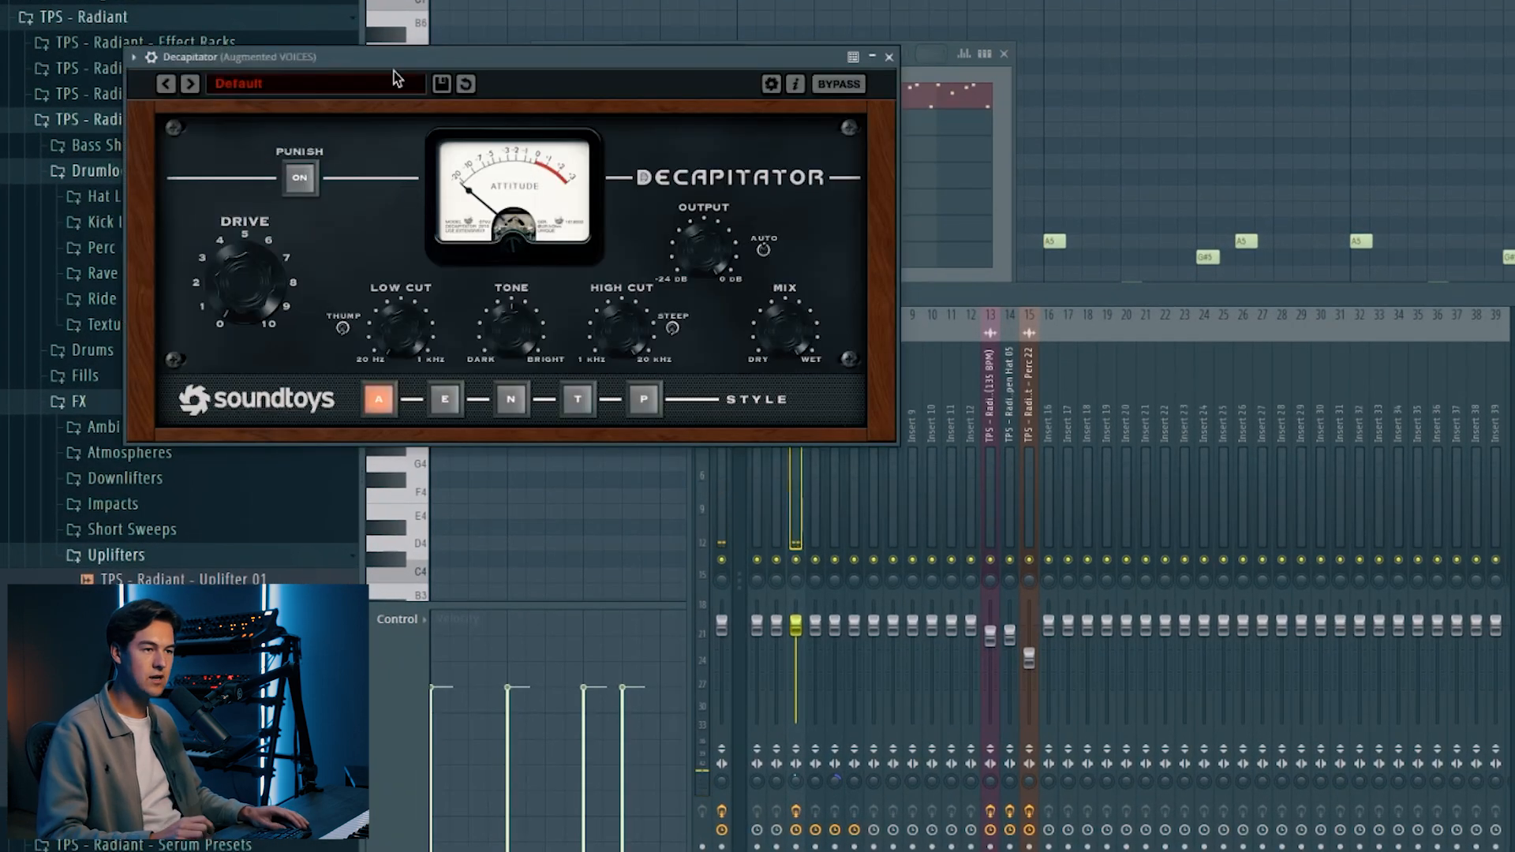
pyautogui.moveTo(396, 70); pyautogui.dragTo(580, 139)
pyautogui.moveTo(462, 355); pyautogui.dragTo(442, 342)
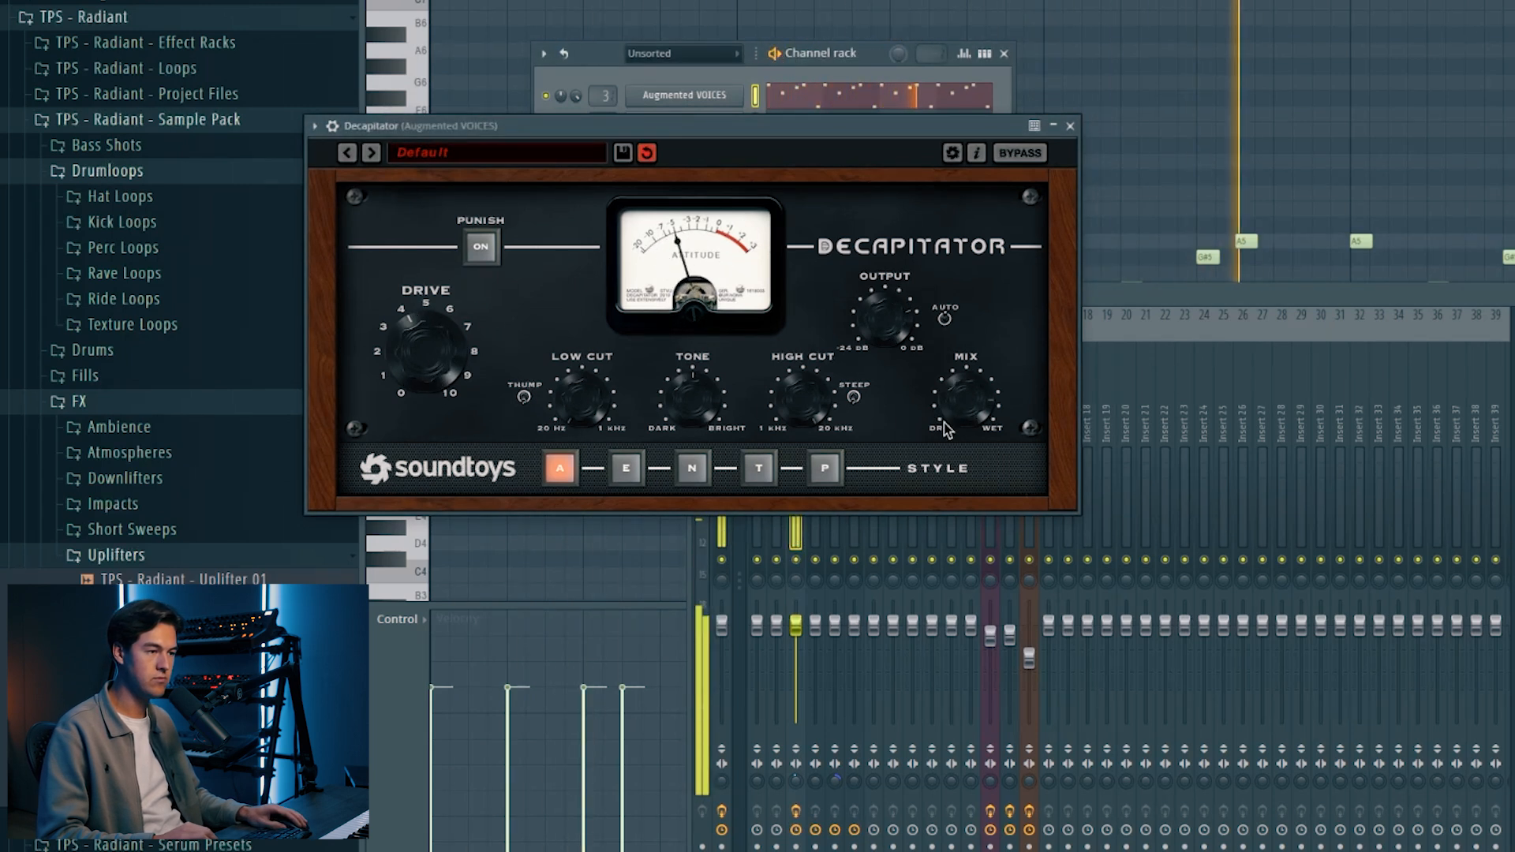
pyautogui.click(995, 126)
pyautogui.press('space')
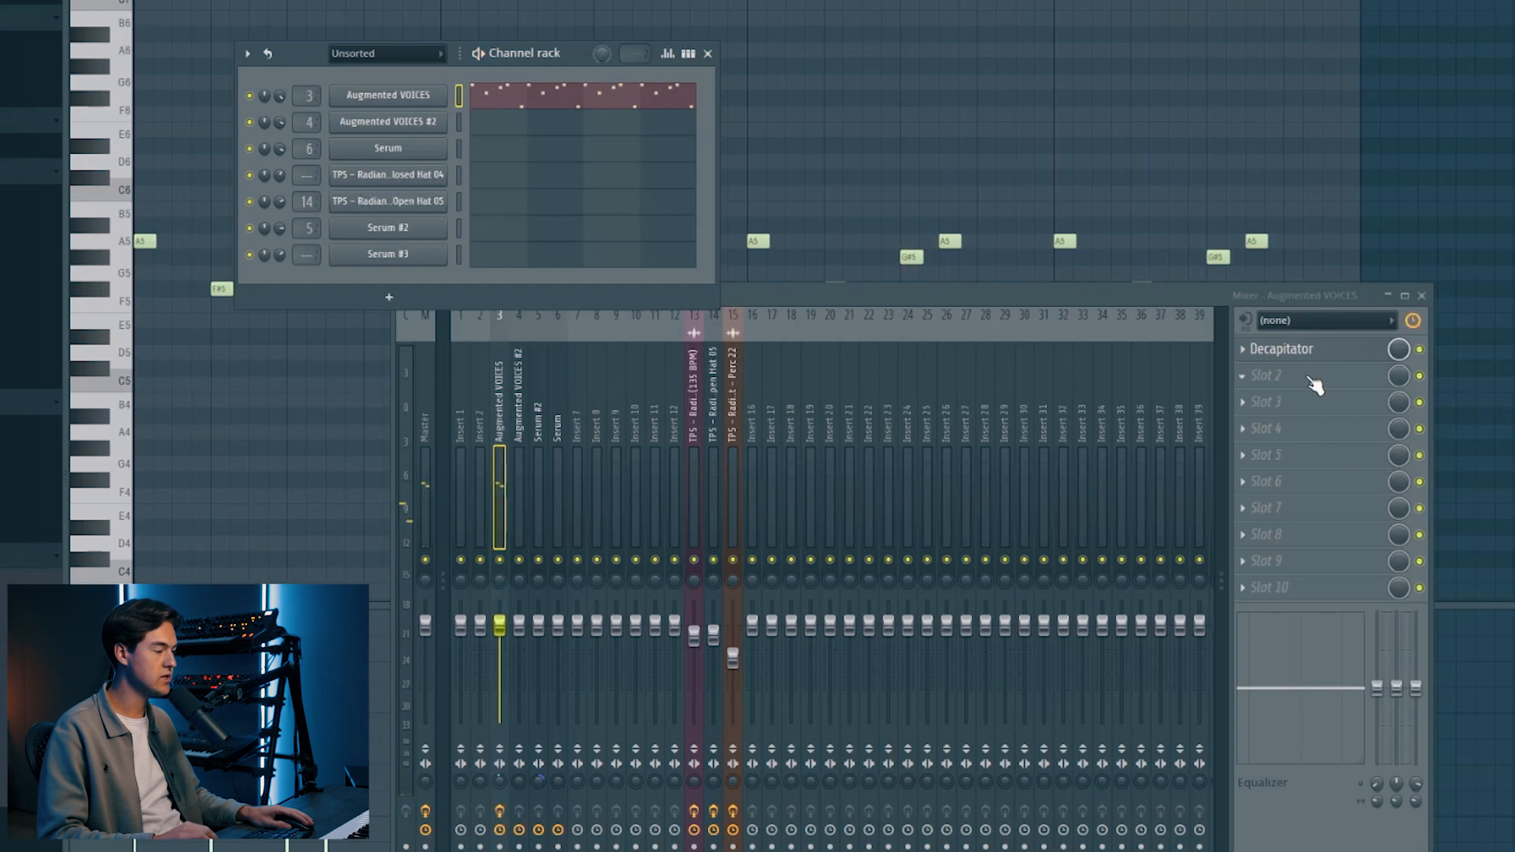
# Add Fruity Parametric EQ 2 in slot 2 after Decapitator, and cut the low end with a high-pass on band 1.
pyautogui.click(1462, 375)
pyautogui.moveTo(1210, 399)
pyautogui.click(1418, 768)
pyautogui.click(1031, 319)
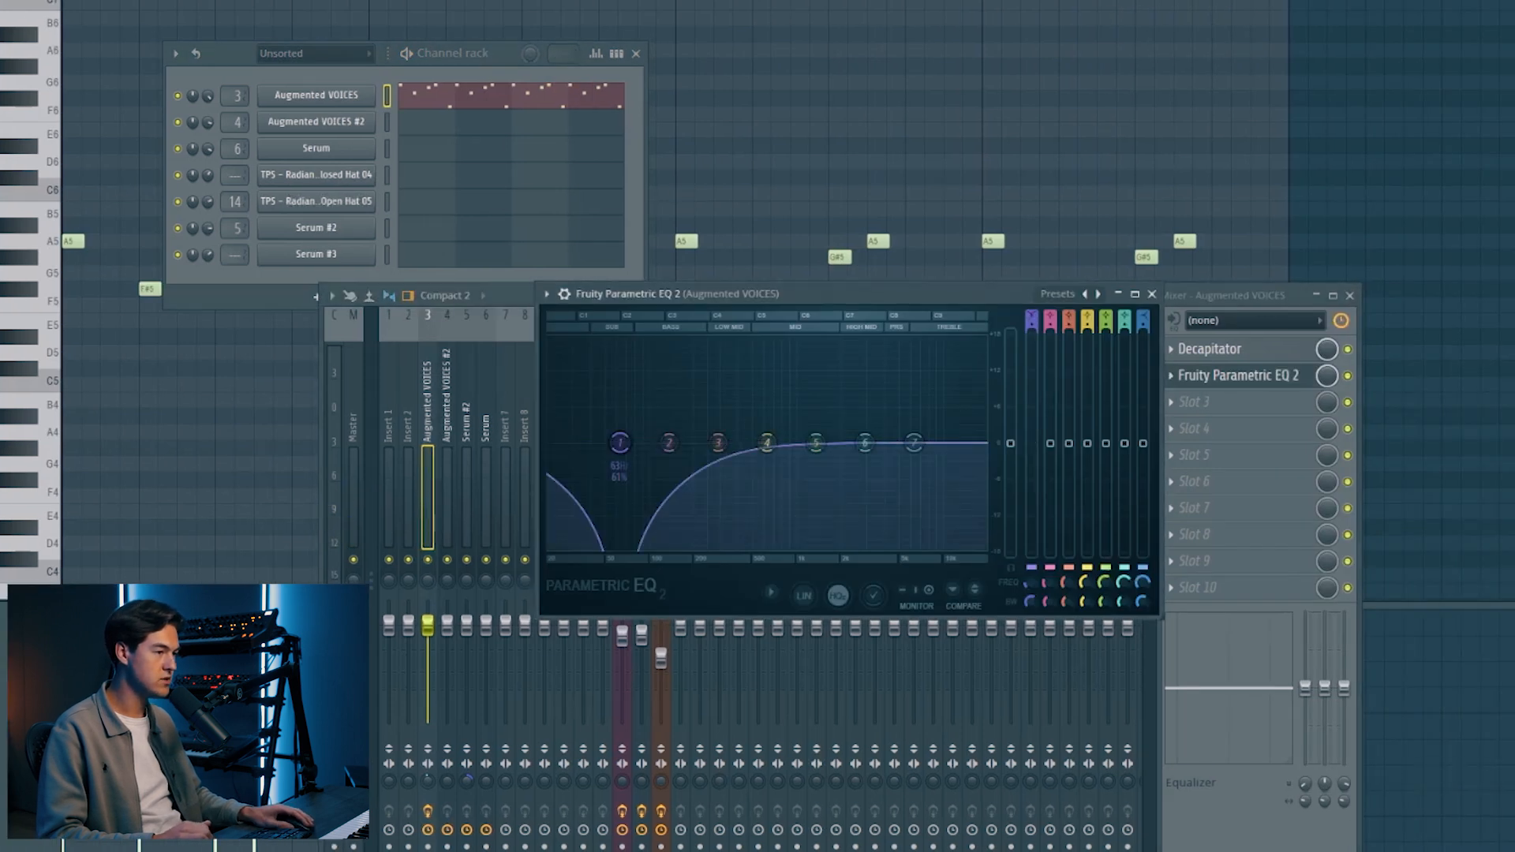
# Raise the vocal EQ's high-pass cutoff, dip band 4 and boost band 6 in the upper mids during playback, and check Decapitator's settings.
pyautogui.press('space')
pyautogui.moveTo(634, 442); pyautogui.dragTo(686, 442)
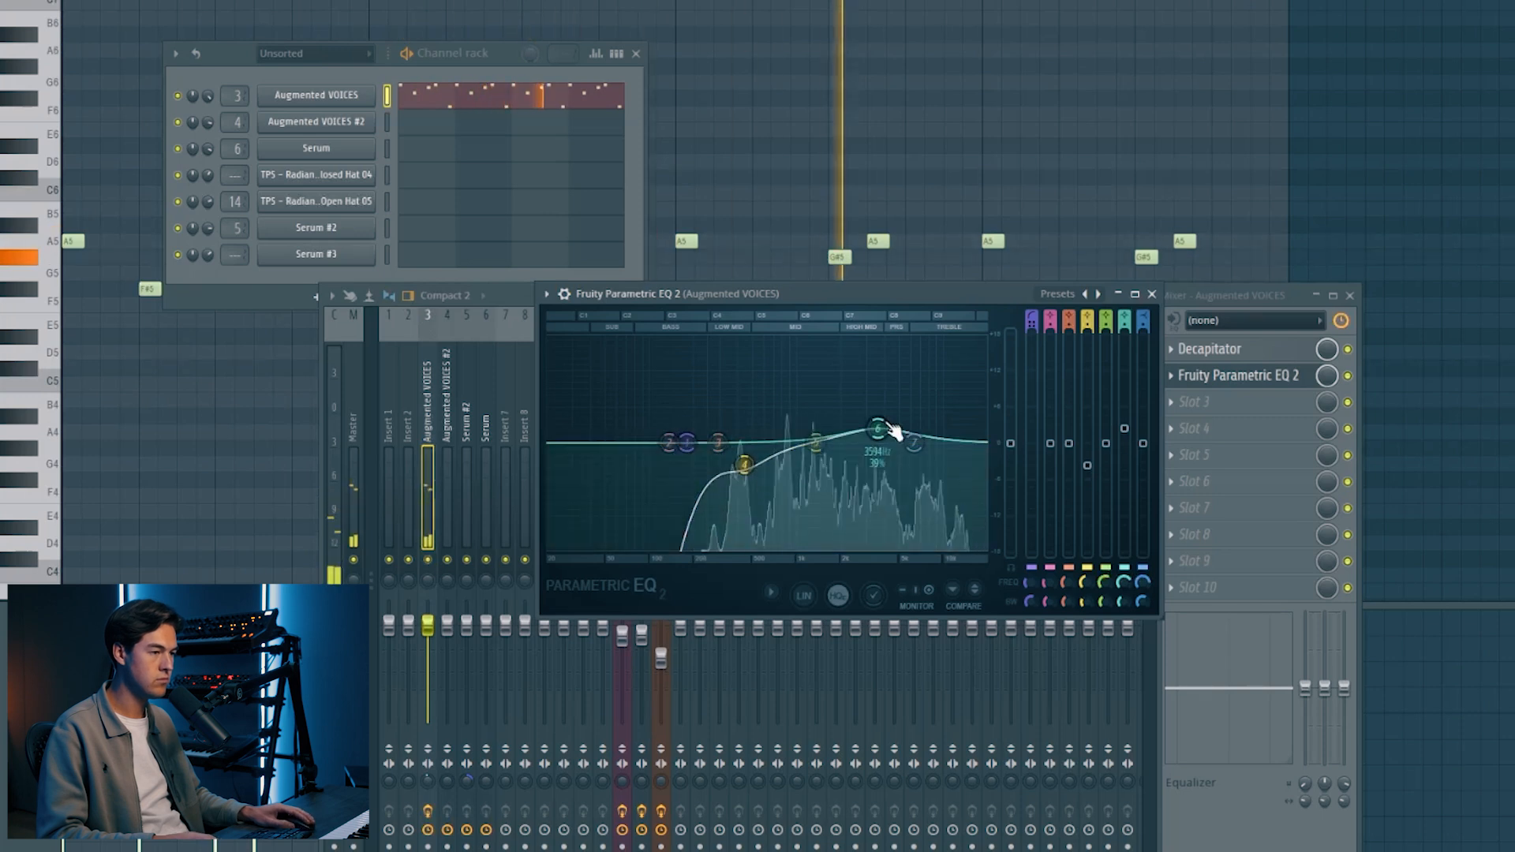
pyautogui.click(1209, 349)
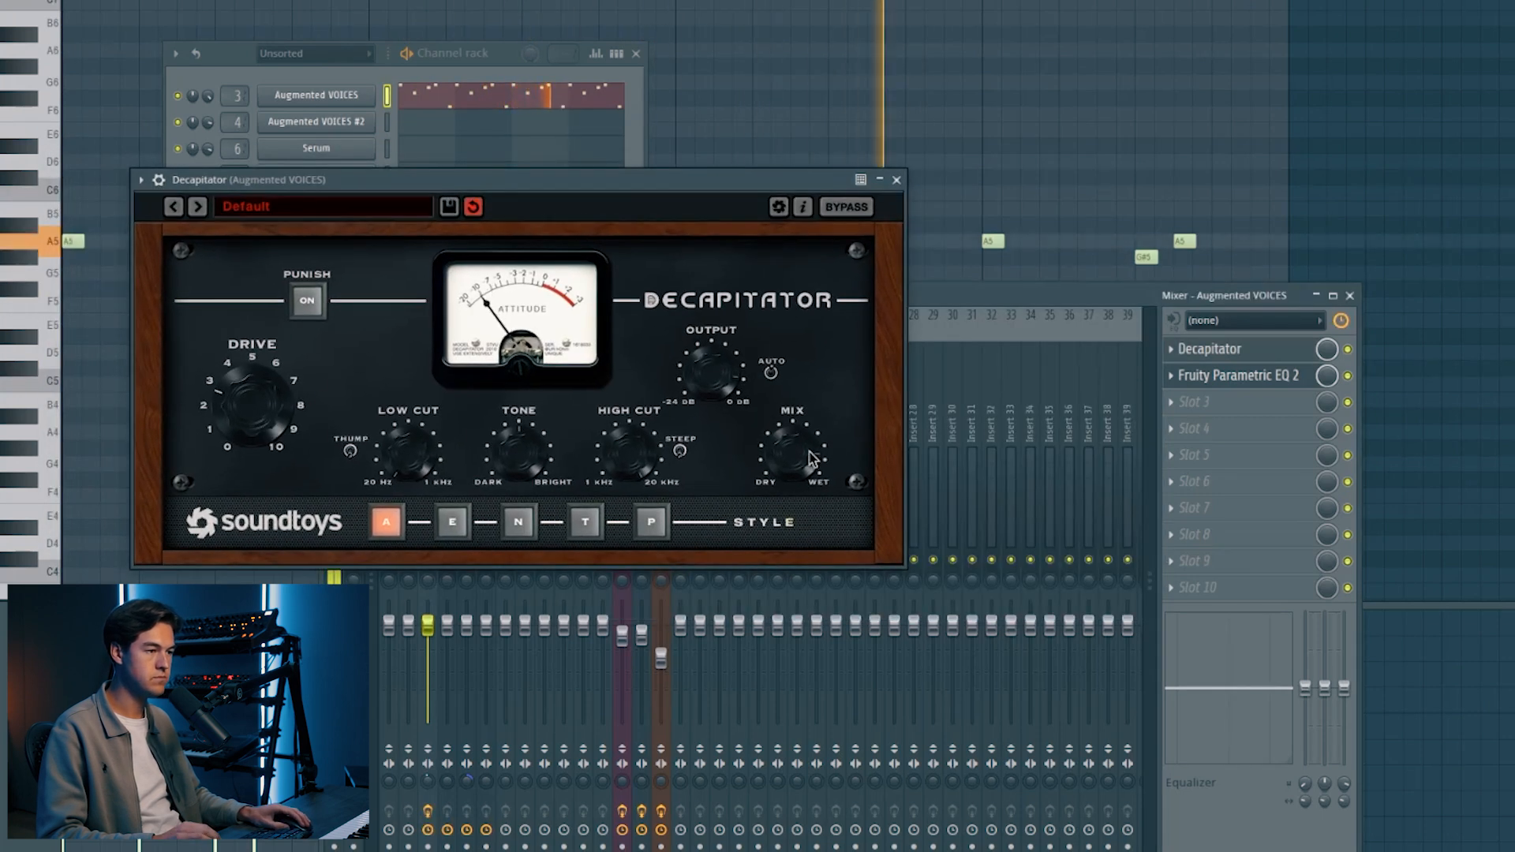
pyautogui.click(1210, 349)
# Add Fruity Delay 3 in slot 3 of the Augmented VOICES insert and adjust its wet level, and load Fruity Reeverb 2 in slot 4.
pyautogui.click(1193, 401)
pyautogui.moveTo(1193, 425)
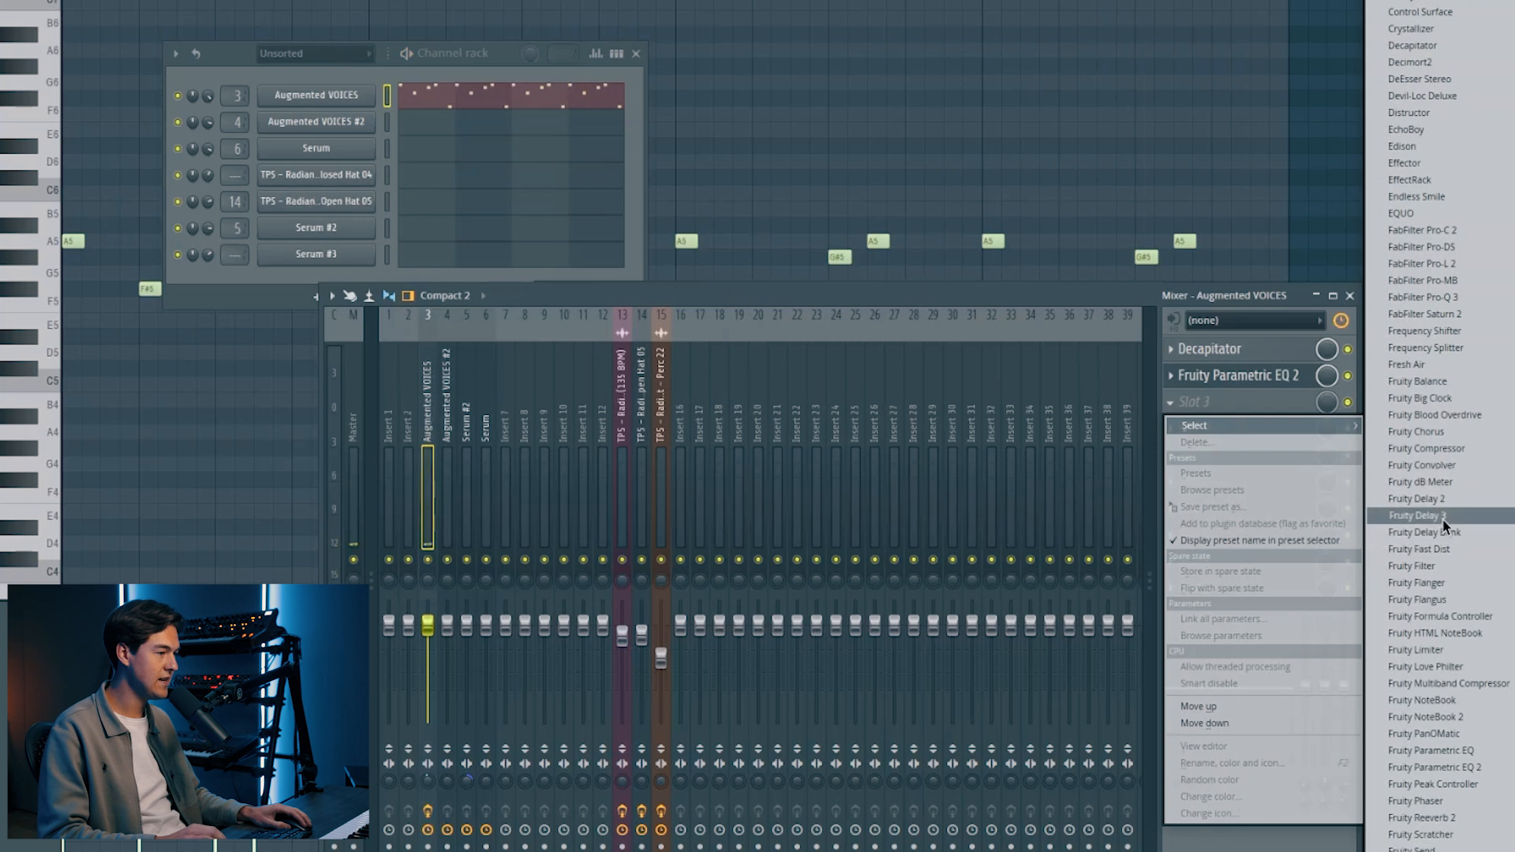
pyautogui.click(1417, 515)
pyautogui.moveTo(175, 63); pyautogui.dragTo(455, 227)
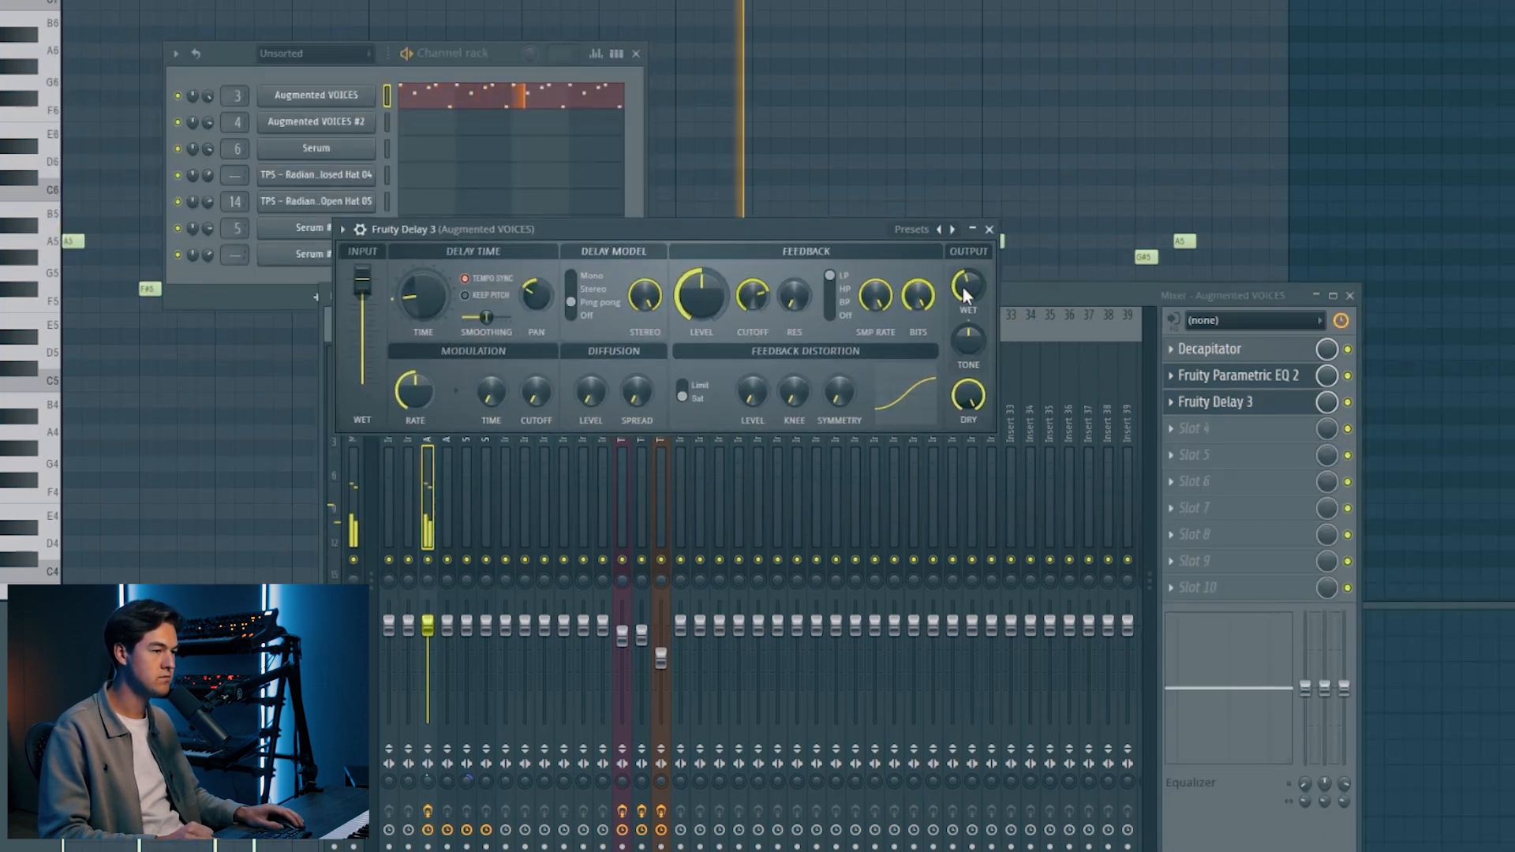
pyautogui.click(1193, 428)
pyautogui.click(1443, 812)
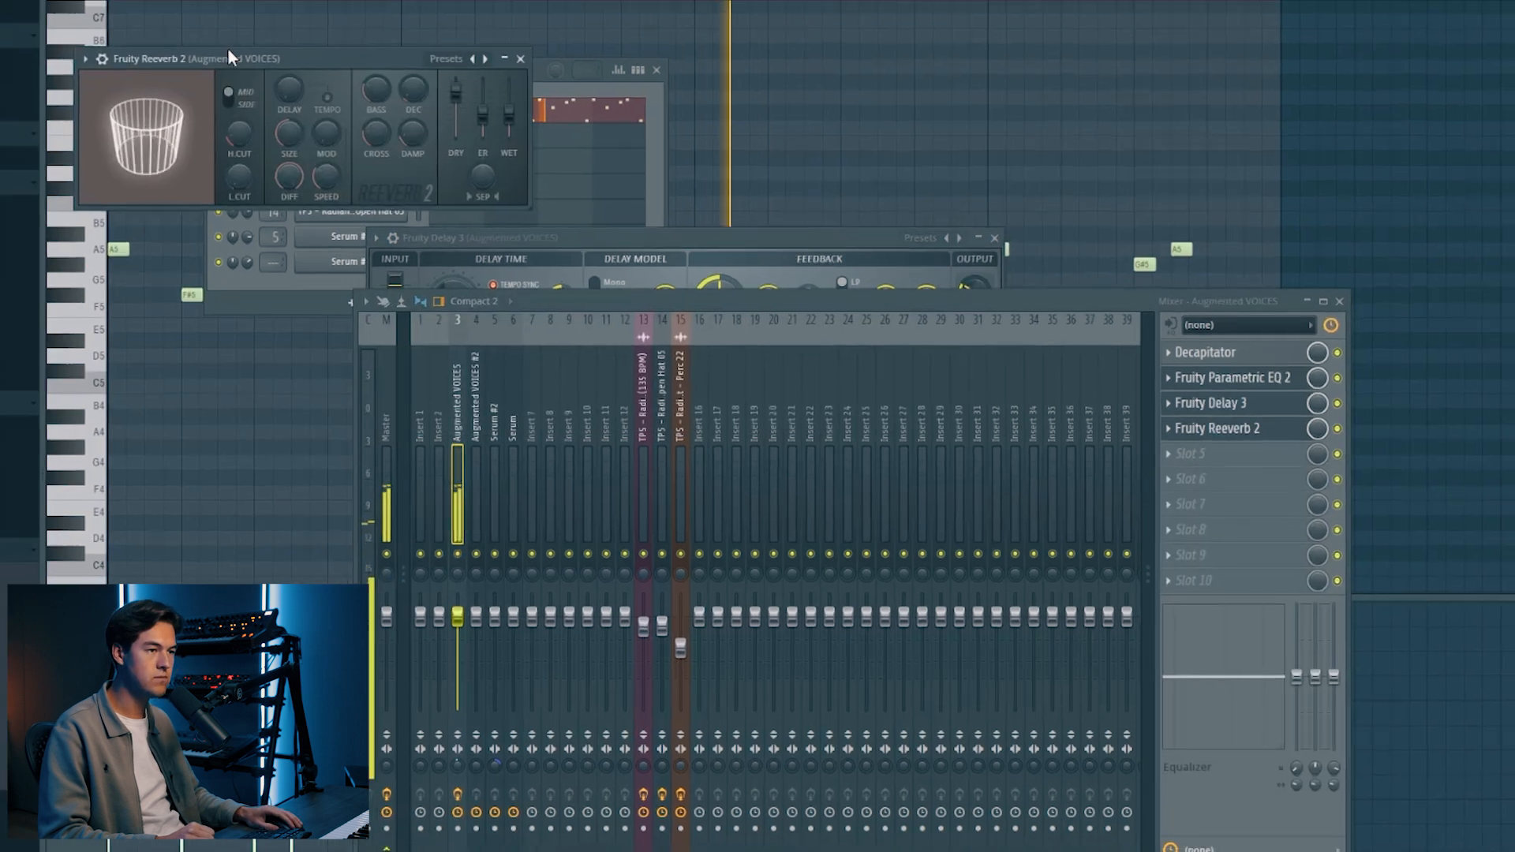
# Load Kickstart 2 in slot 7 of the Augmented VOICES insert and set its Mix to 34%.
pyautogui.click(1215, 508)
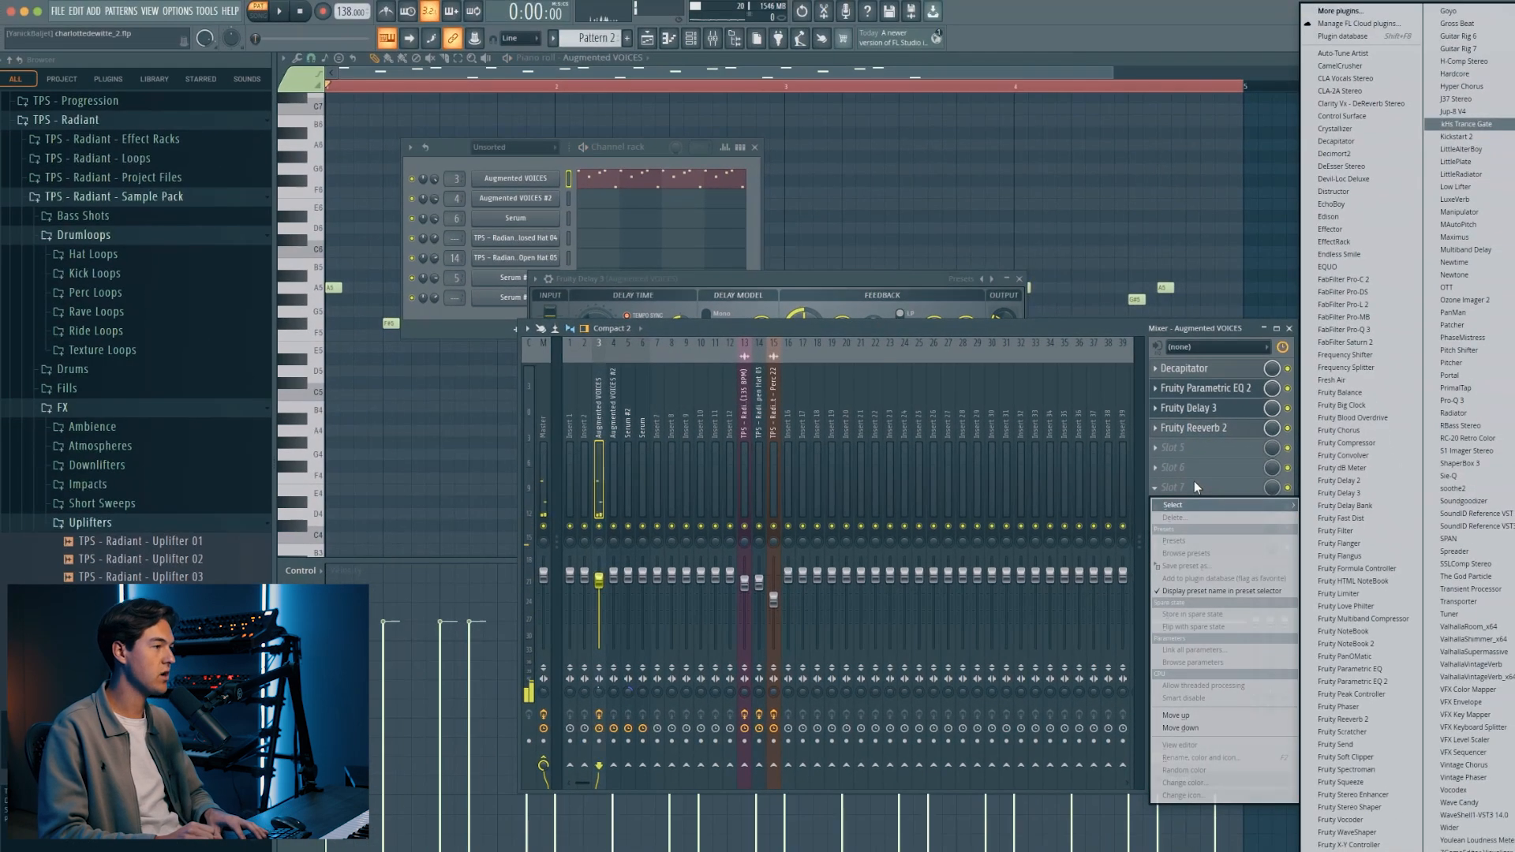
pyautogui.click(1453, 137)
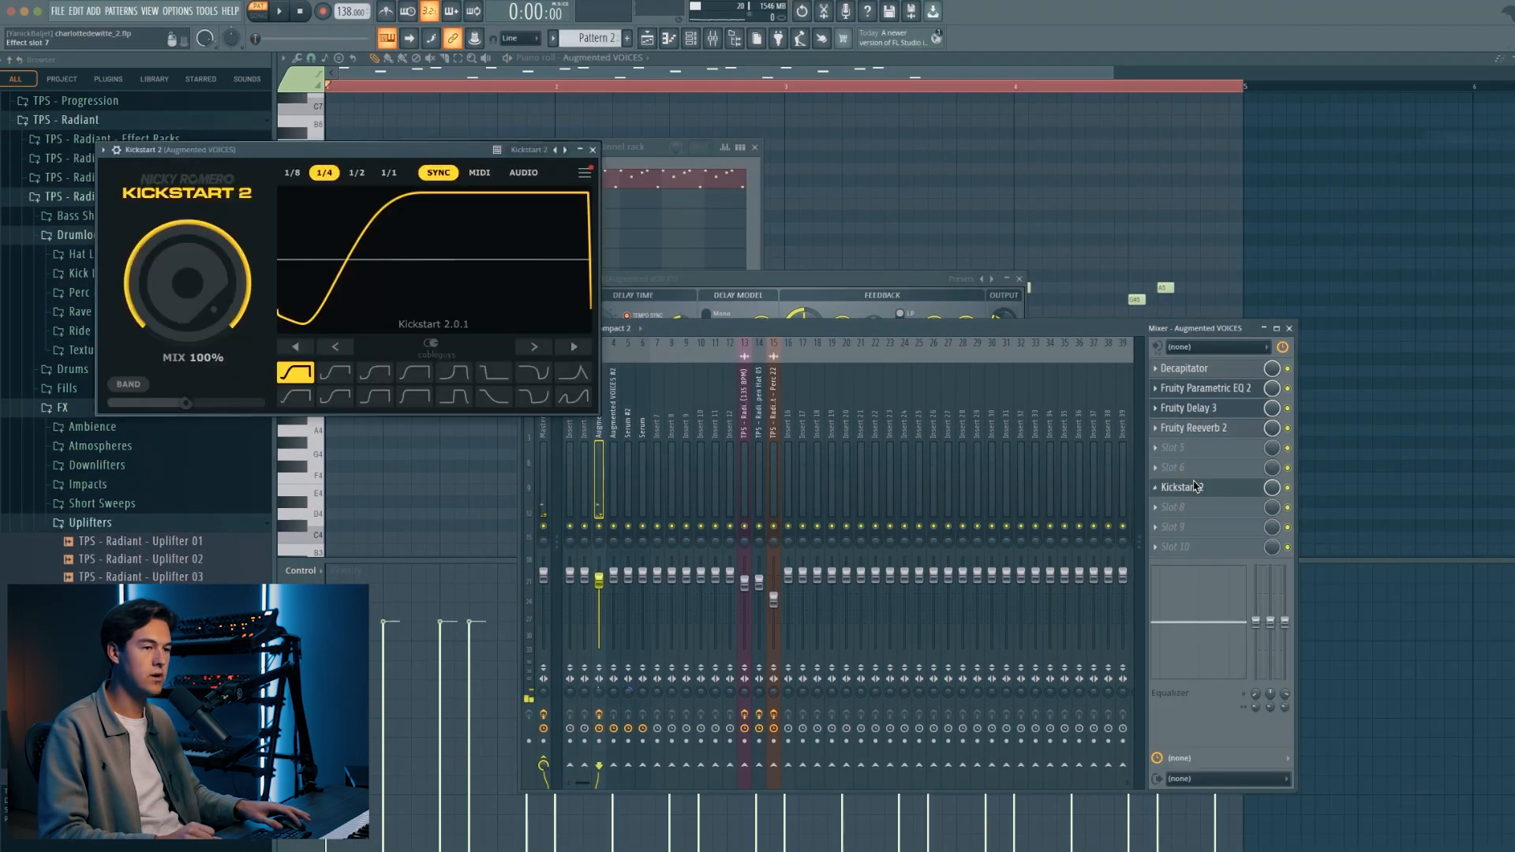
pyautogui.moveTo(217, 255); pyautogui.dragTo(203, 269)
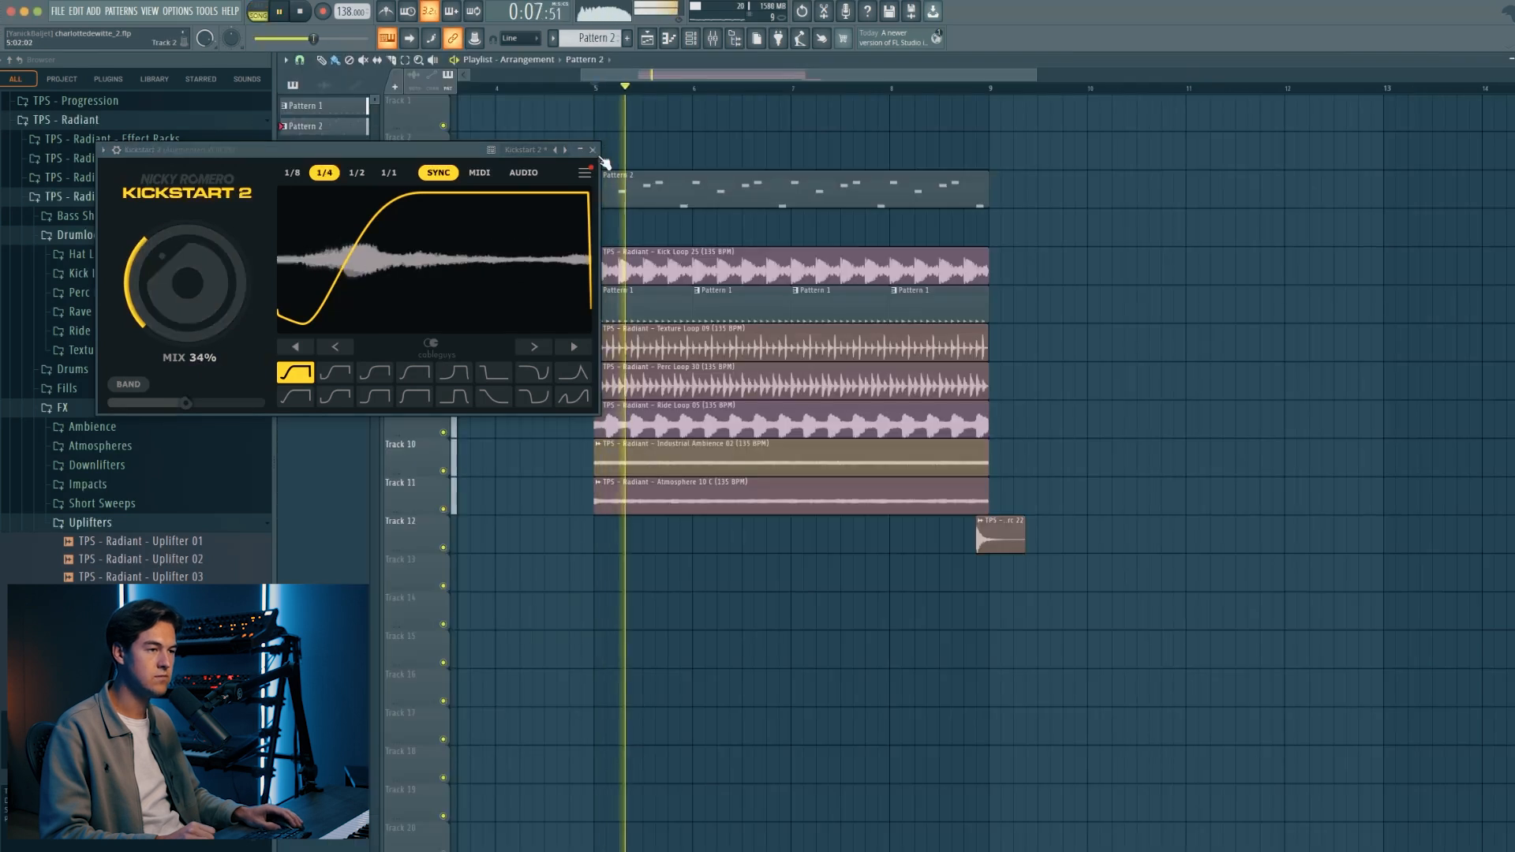
pyautogui.click(593, 149)
pyautogui.click(714, 40)
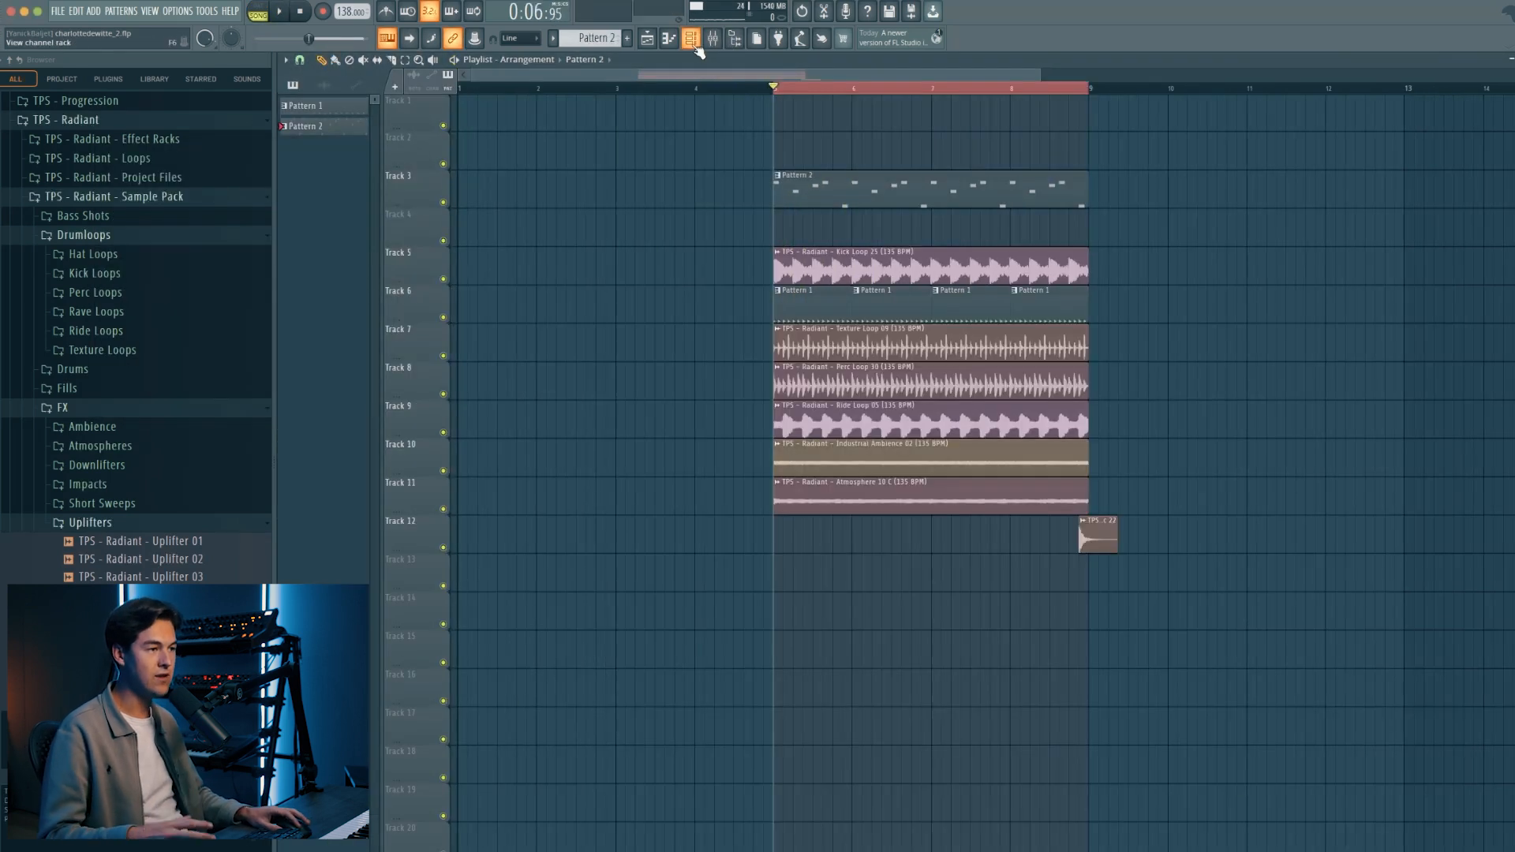
# Create a new empty pattern and audition the Data Voices preset in Augmented VOICES #2.
pyautogui.click(691, 39)
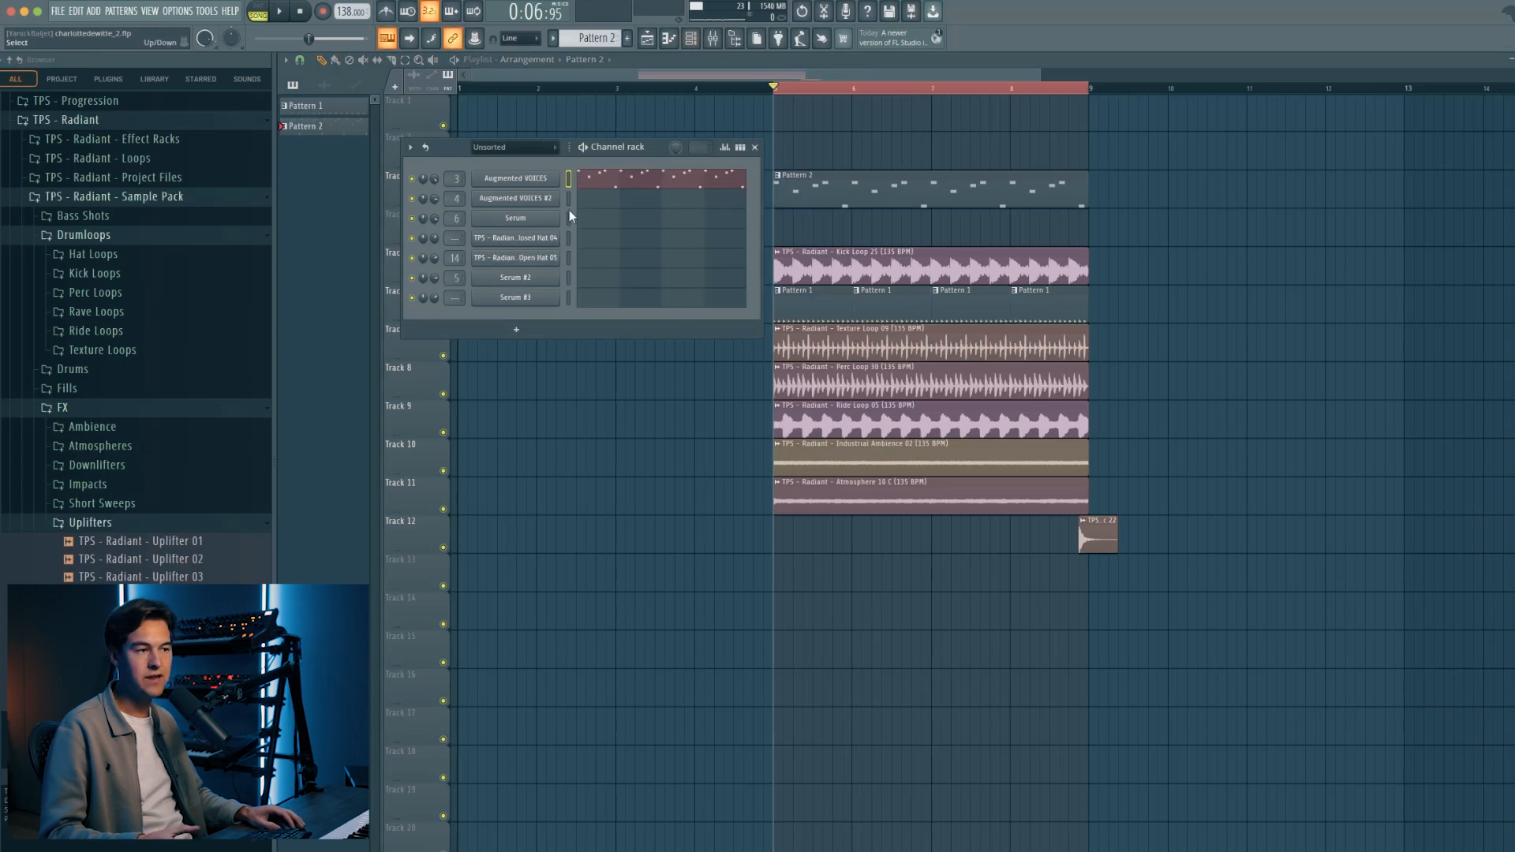
pyautogui.click(121, 11)
pyautogui.click(194, 41)
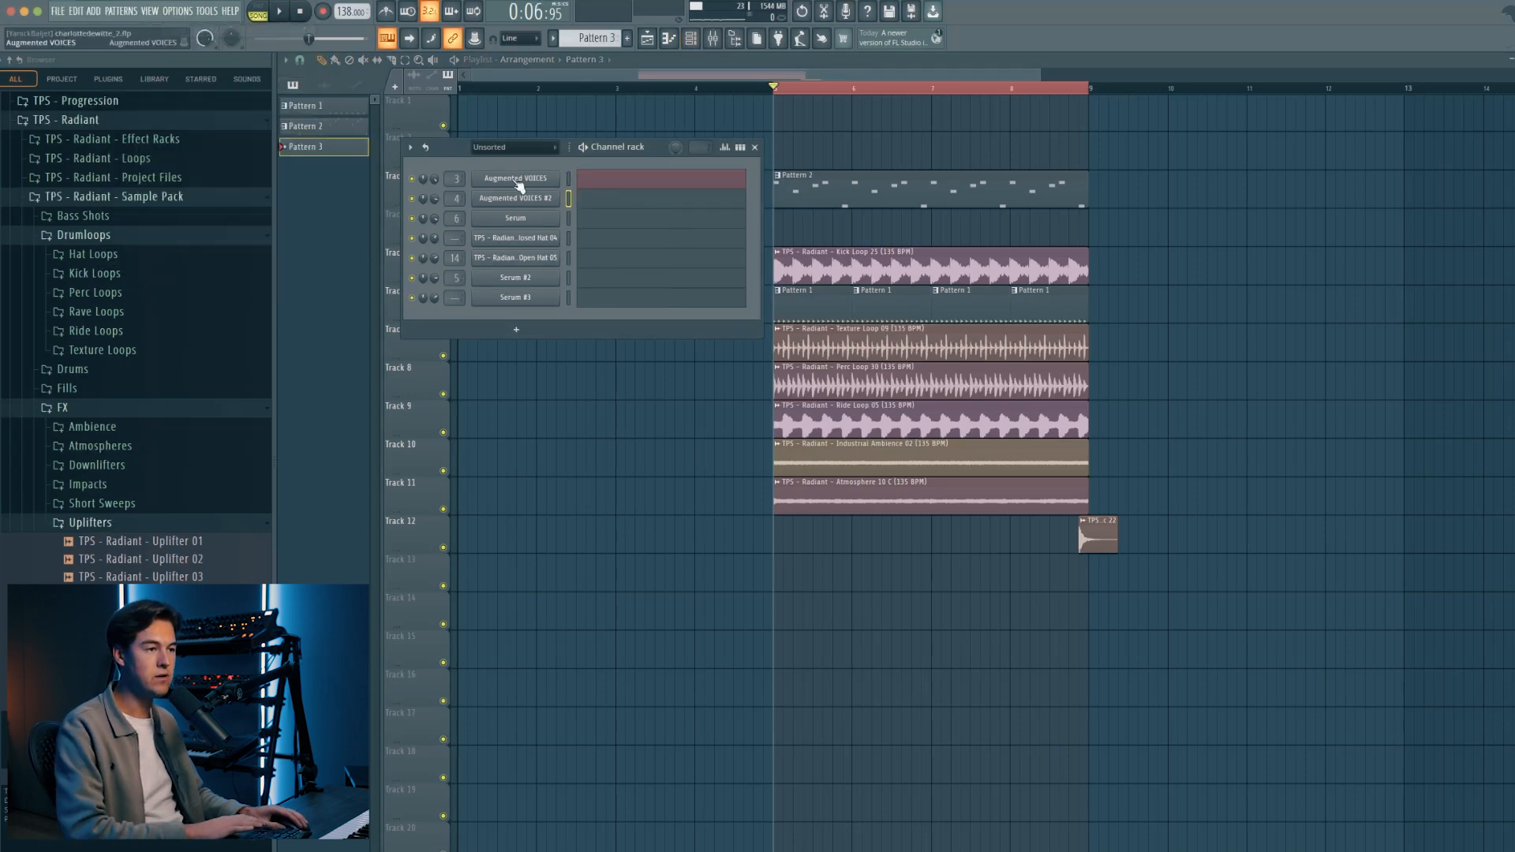
pyautogui.click(520, 201)
pyautogui.moveTo(827, 260); pyautogui.dragTo(750, 250)
pyautogui.click(843, 267)
pyautogui.click(598, 322)
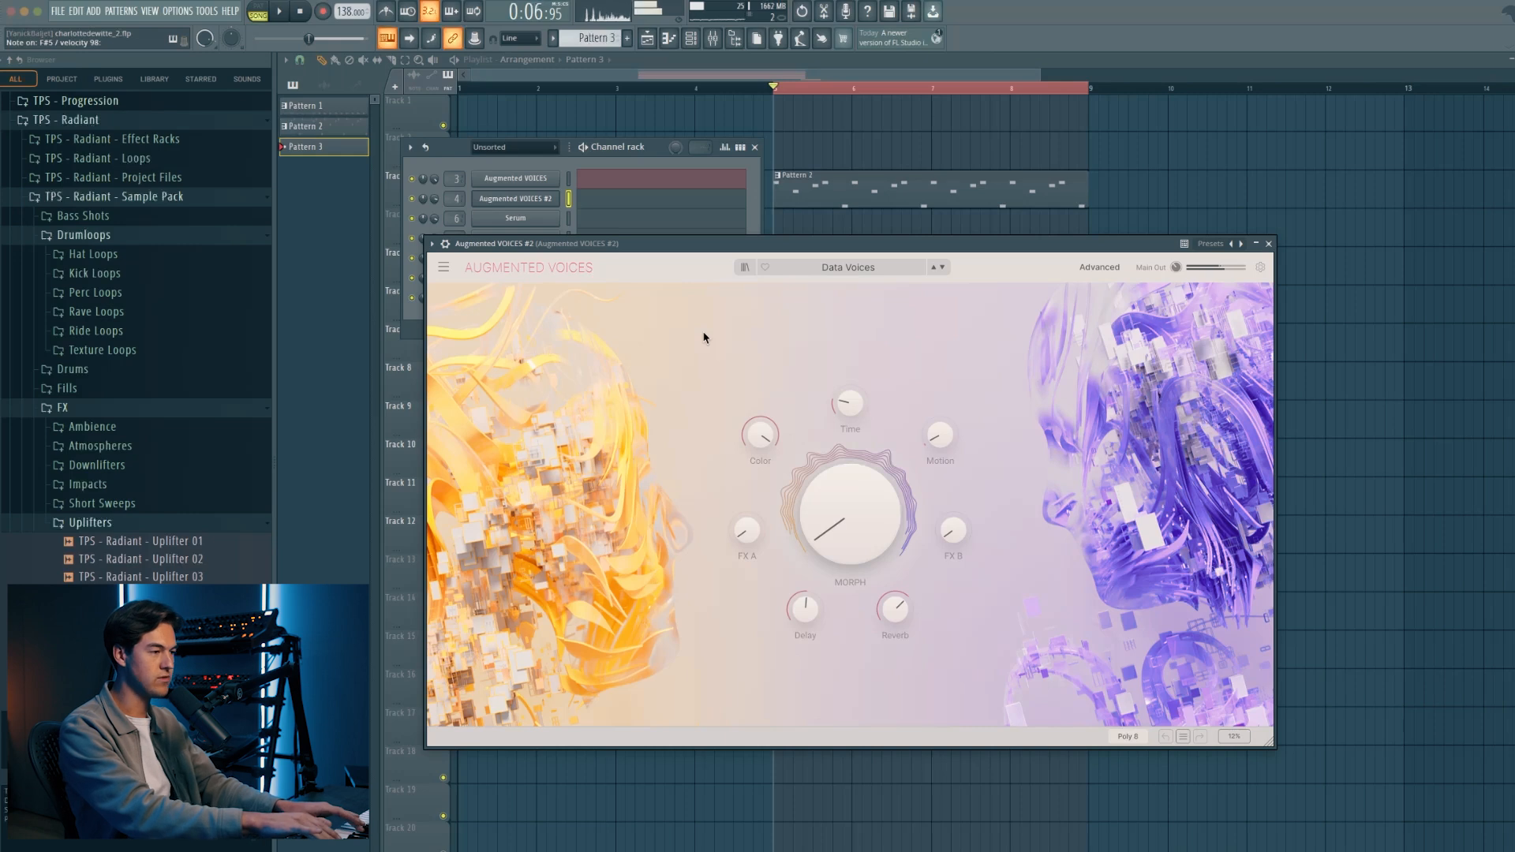
pyautogui.click(1269, 243)
# Enter four-bar sustained F#4 and F#5 notes for Augmented VOICES #2, lower the velocity of the upper note, and audition them.
pyautogui.click(653, 204)
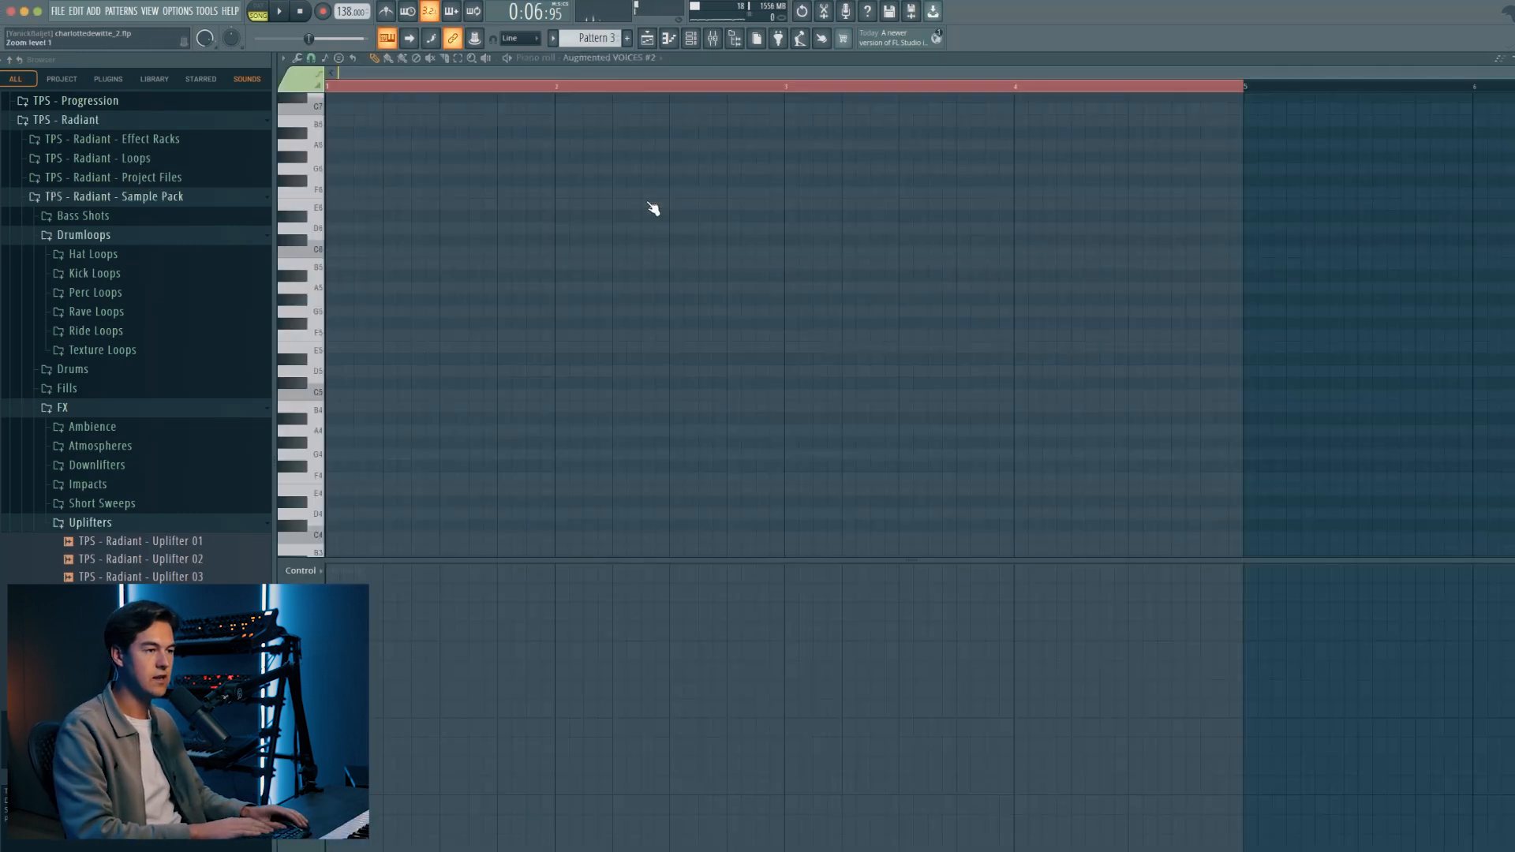
pyautogui.moveTo(381, 371); pyautogui.dragTo(374, 323)
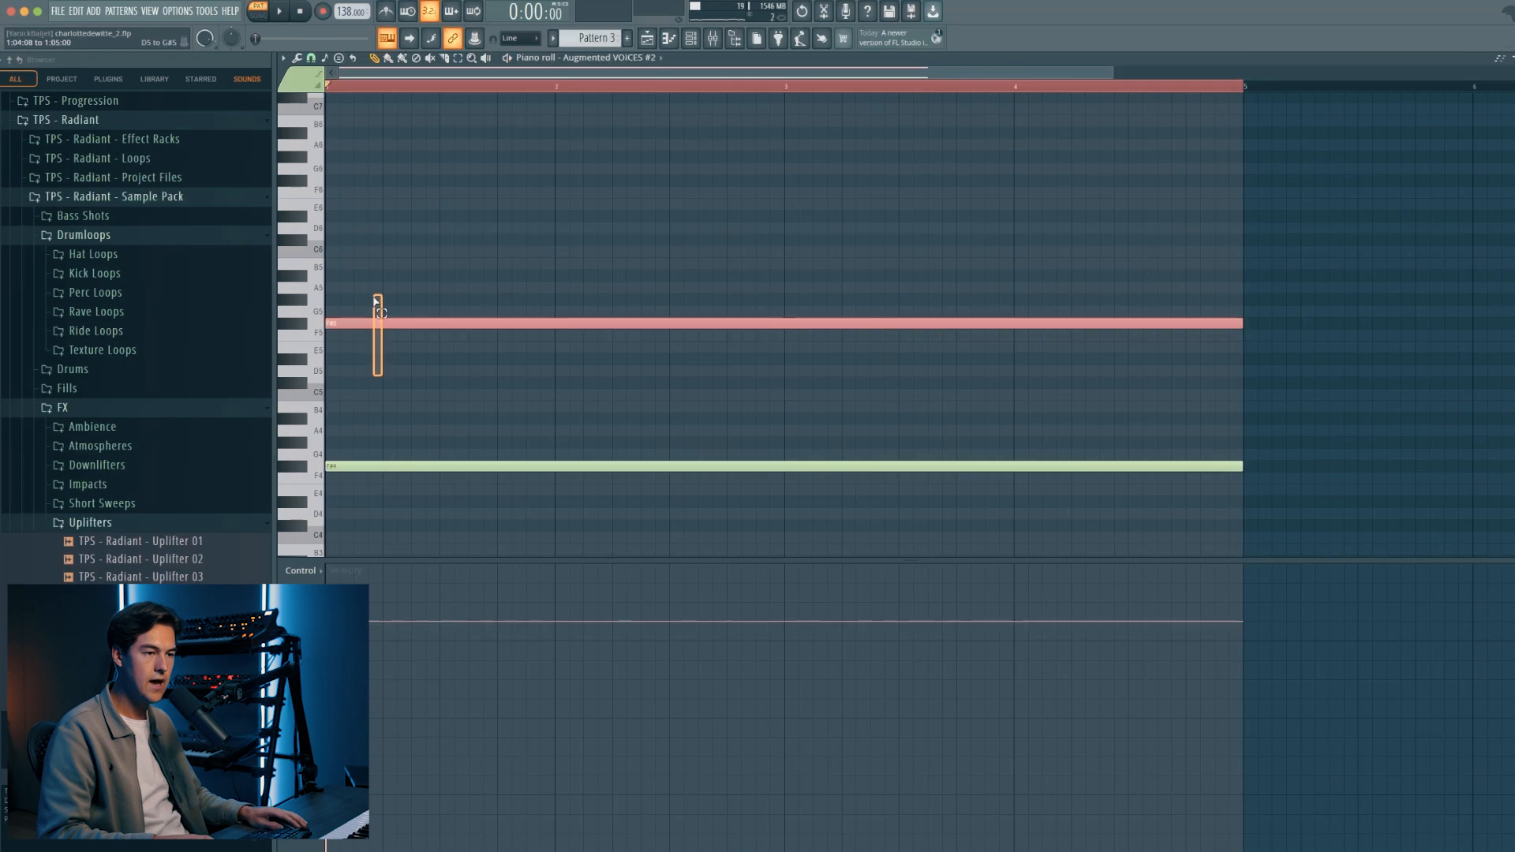
pyautogui.moveTo(336, 662); pyautogui.dragTo(372, 768)
pyautogui.press('space')
pyautogui.press('space')
pyautogui.press('space')
pyautogui.press('space')
pyautogui.press('space')
pyautogui.keyDown('super'); pyautogui.click(591, 536); pyautogui.keyUp('super')
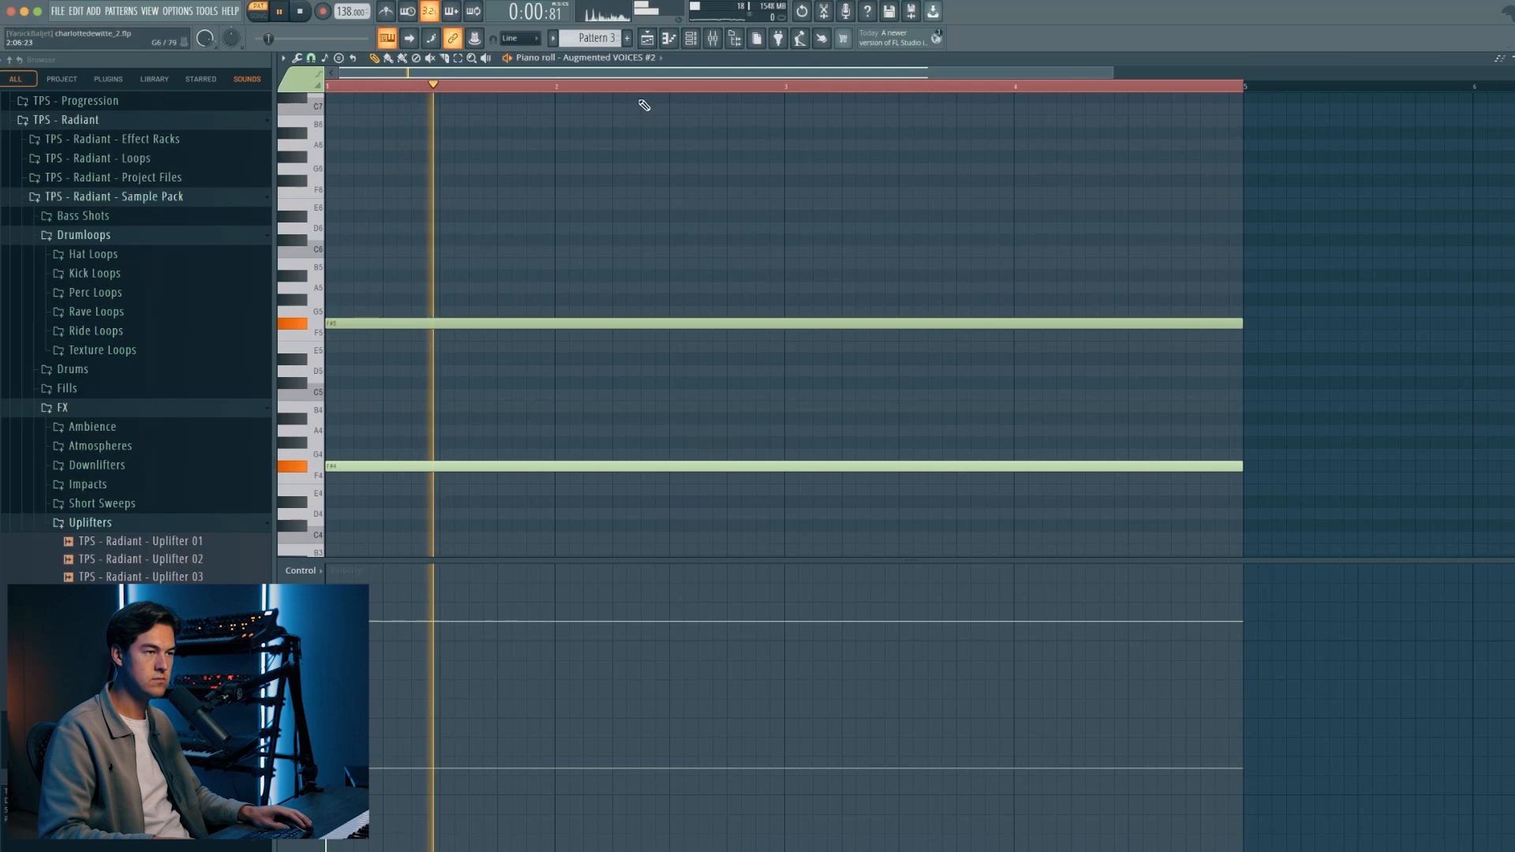
pyautogui.press('space')
# Place Pattern 3 on Track 4, aligned with the loops' start at bar 5, and play it with the groove.
pyautogui.click(649, 38)
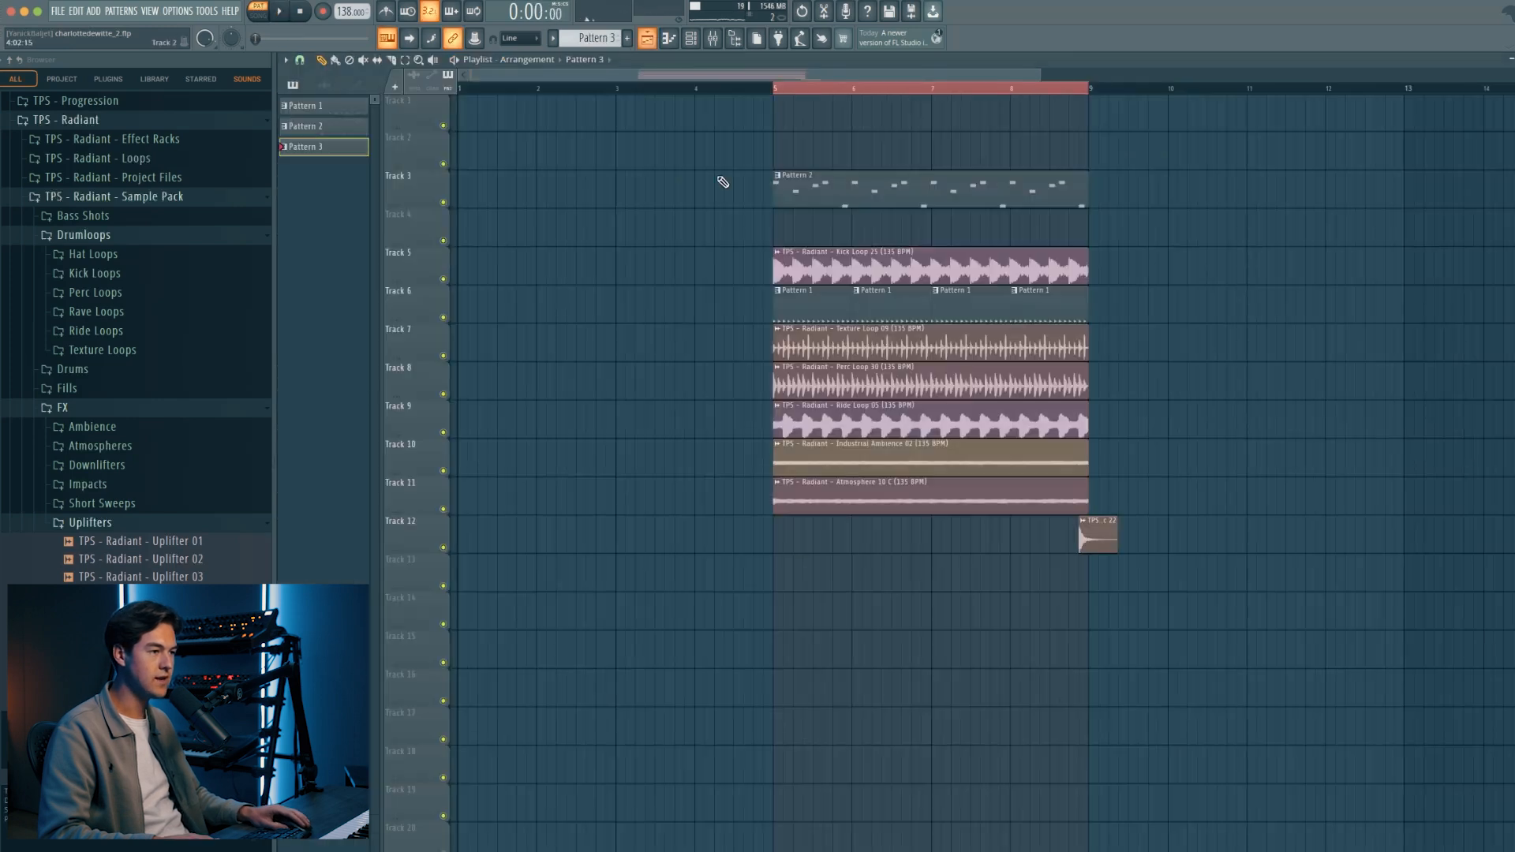
pyautogui.click(780, 235)
pyautogui.press('space')
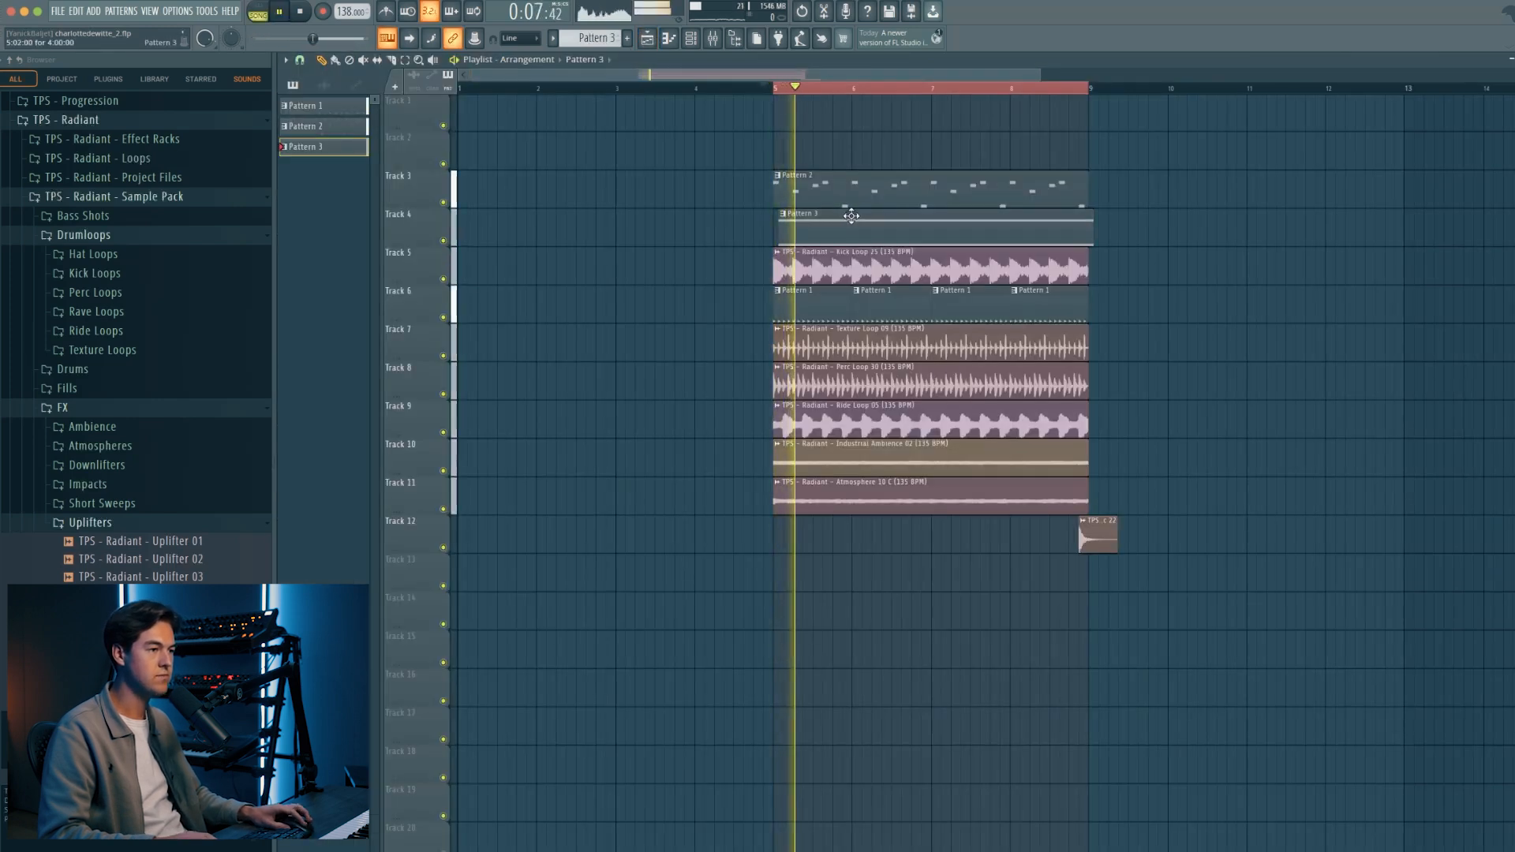
pyautogui.scroll(3, 809, 235)
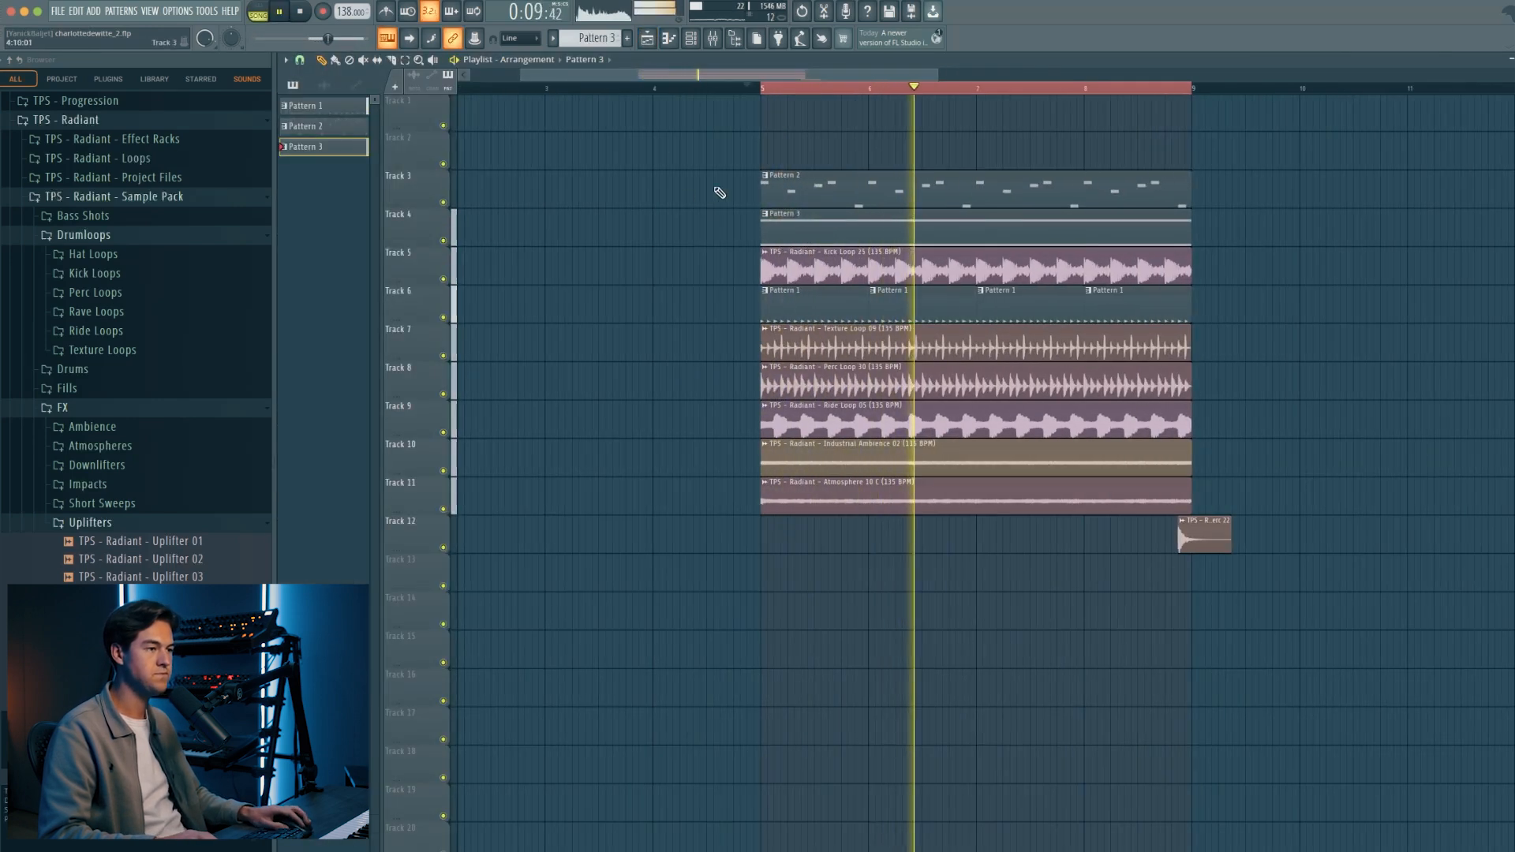
pyautogui.hscroll(3, 893, 211)
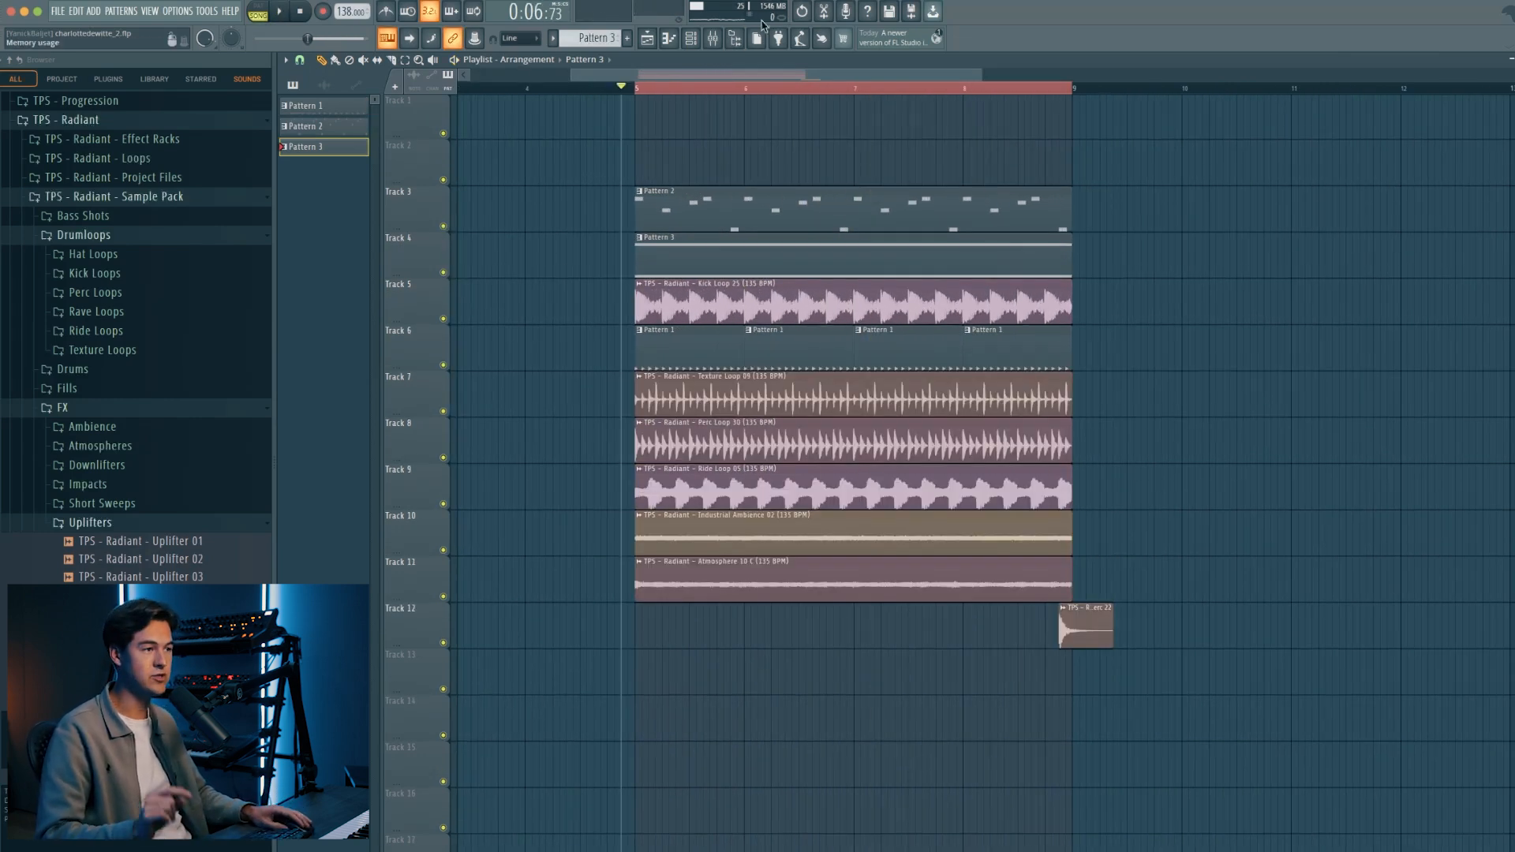
# Add Gross Beat in slot 2 of the Augmented VOICES #2 insert, choose the Trance Gt 1 volume preset, and audition the gated pattern.
pyautogui.click(727, 38)
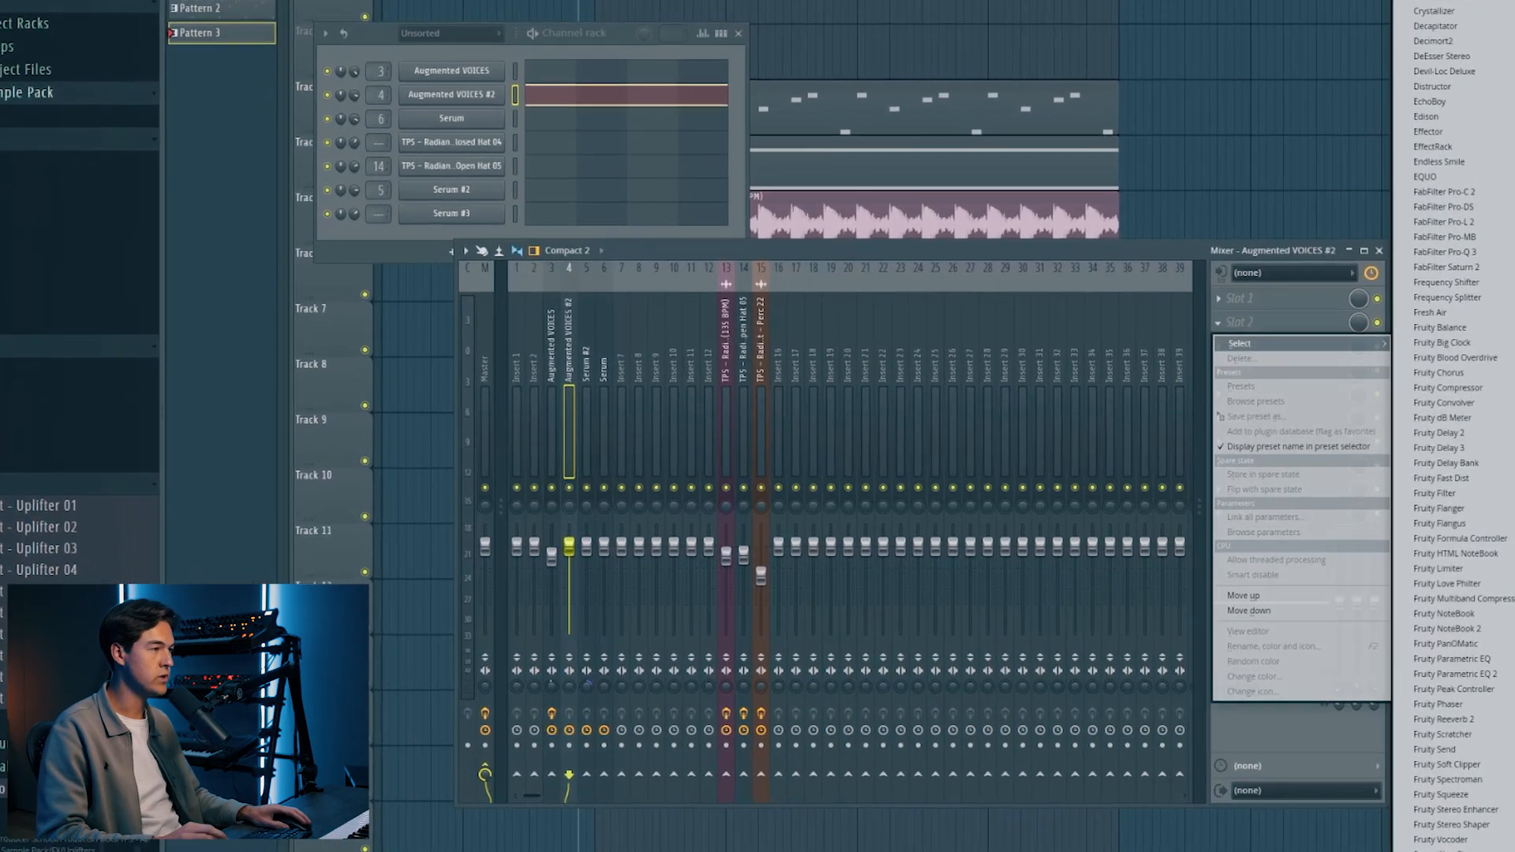
pyautogui.click(1422, 848)
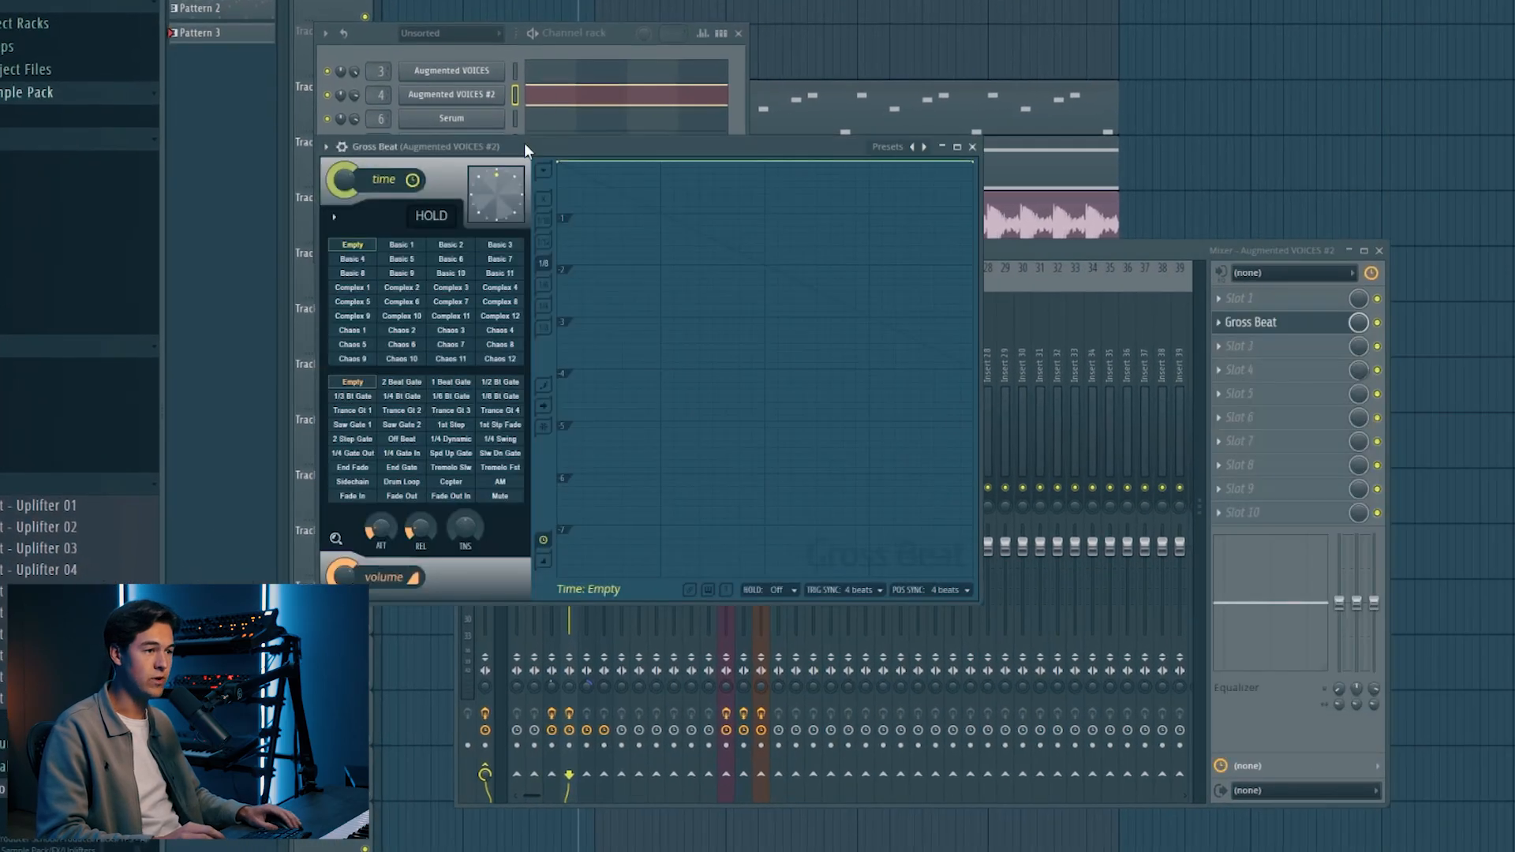
pyautogui.moveTo(524, 146); pyautogui.dragTo(599, 197)
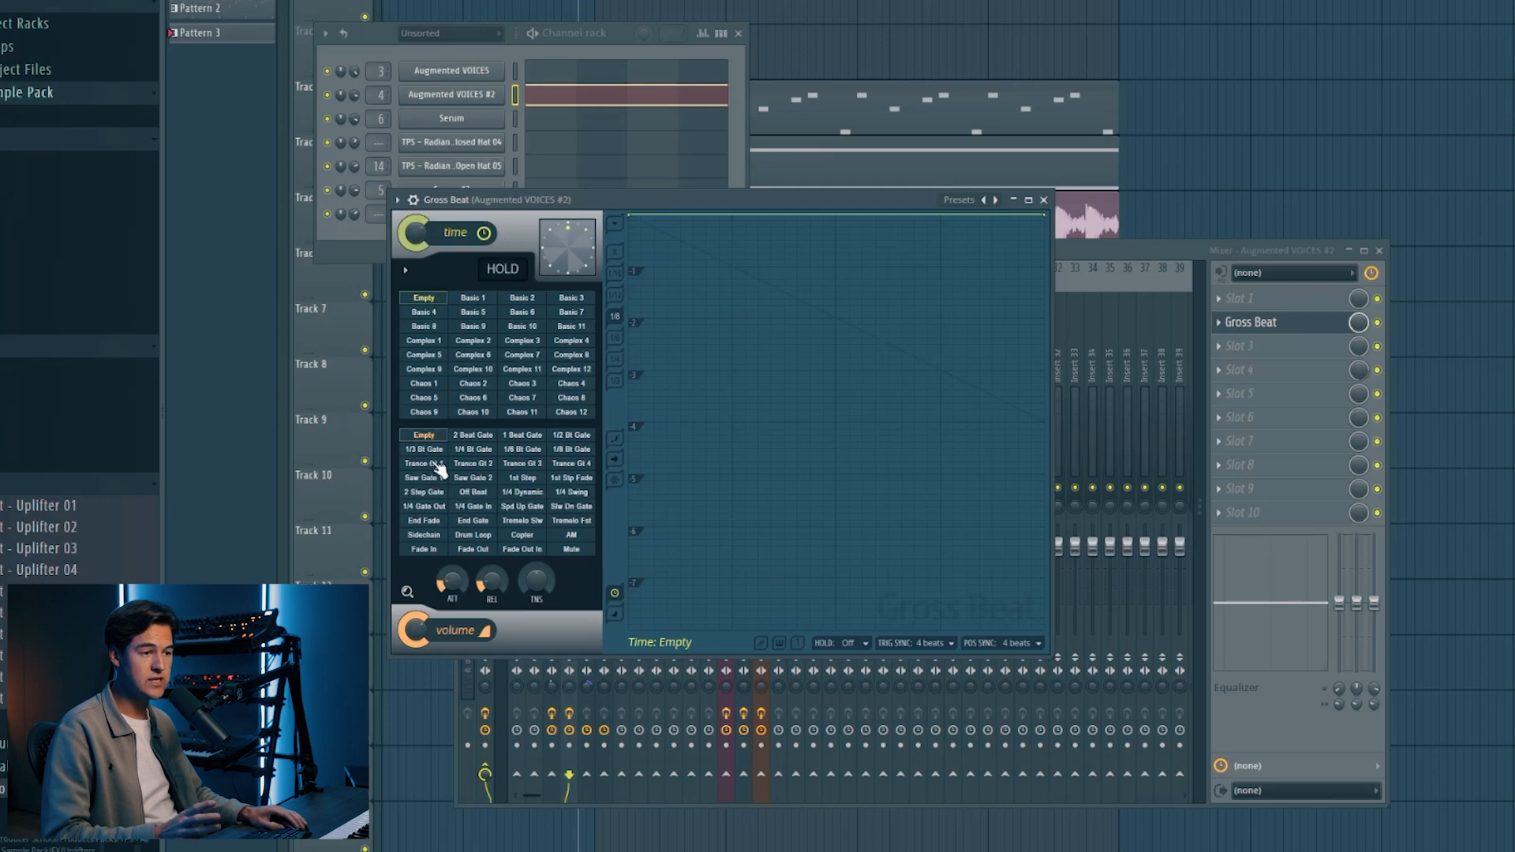
pyautogui.click(423, 464)
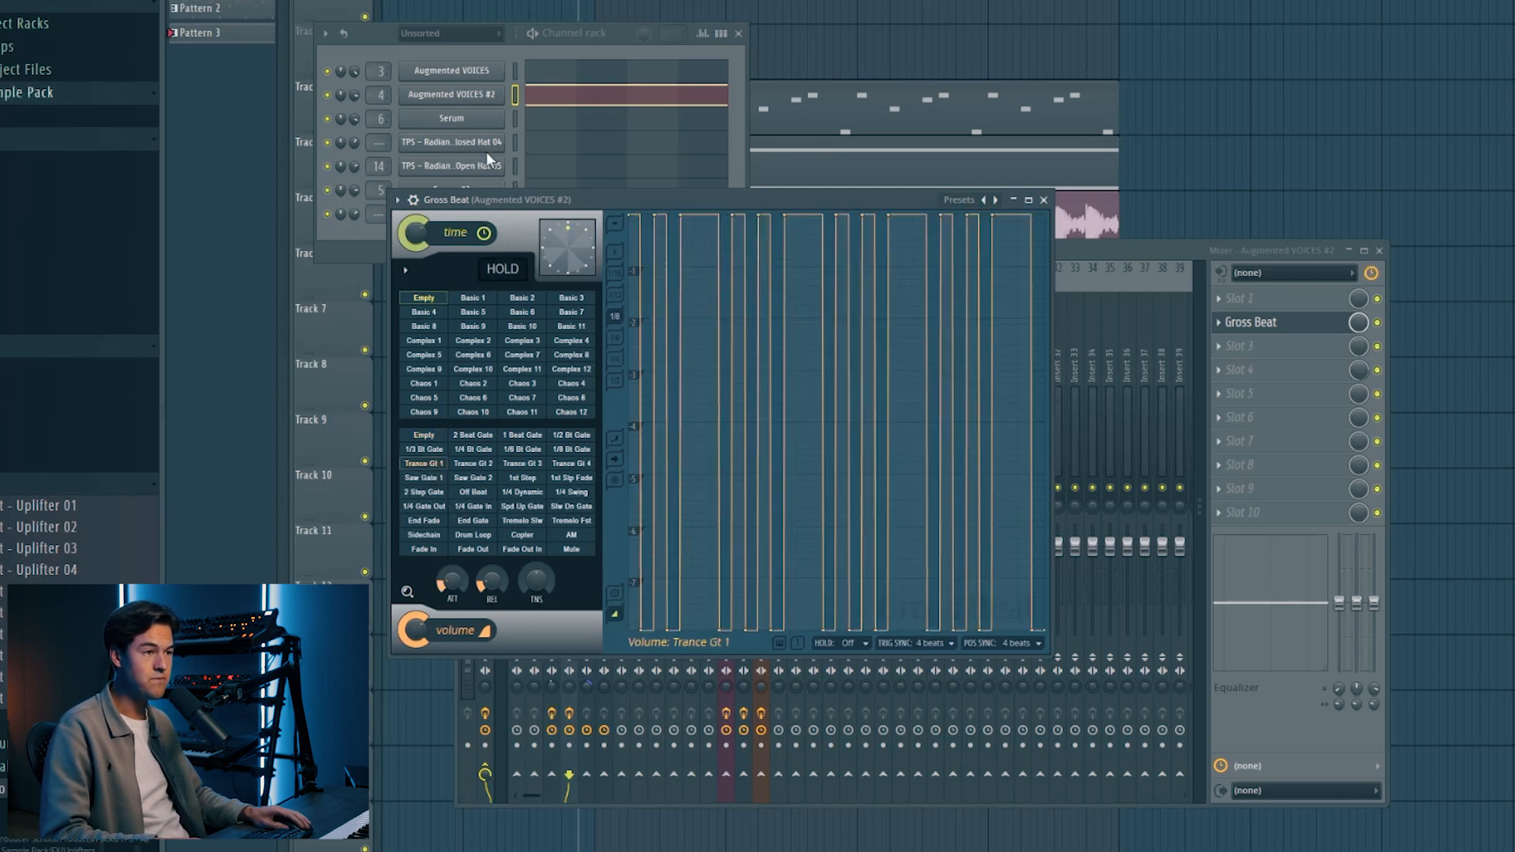
pyautogui.click(540, 40)
pyautogui.click(491, 590)
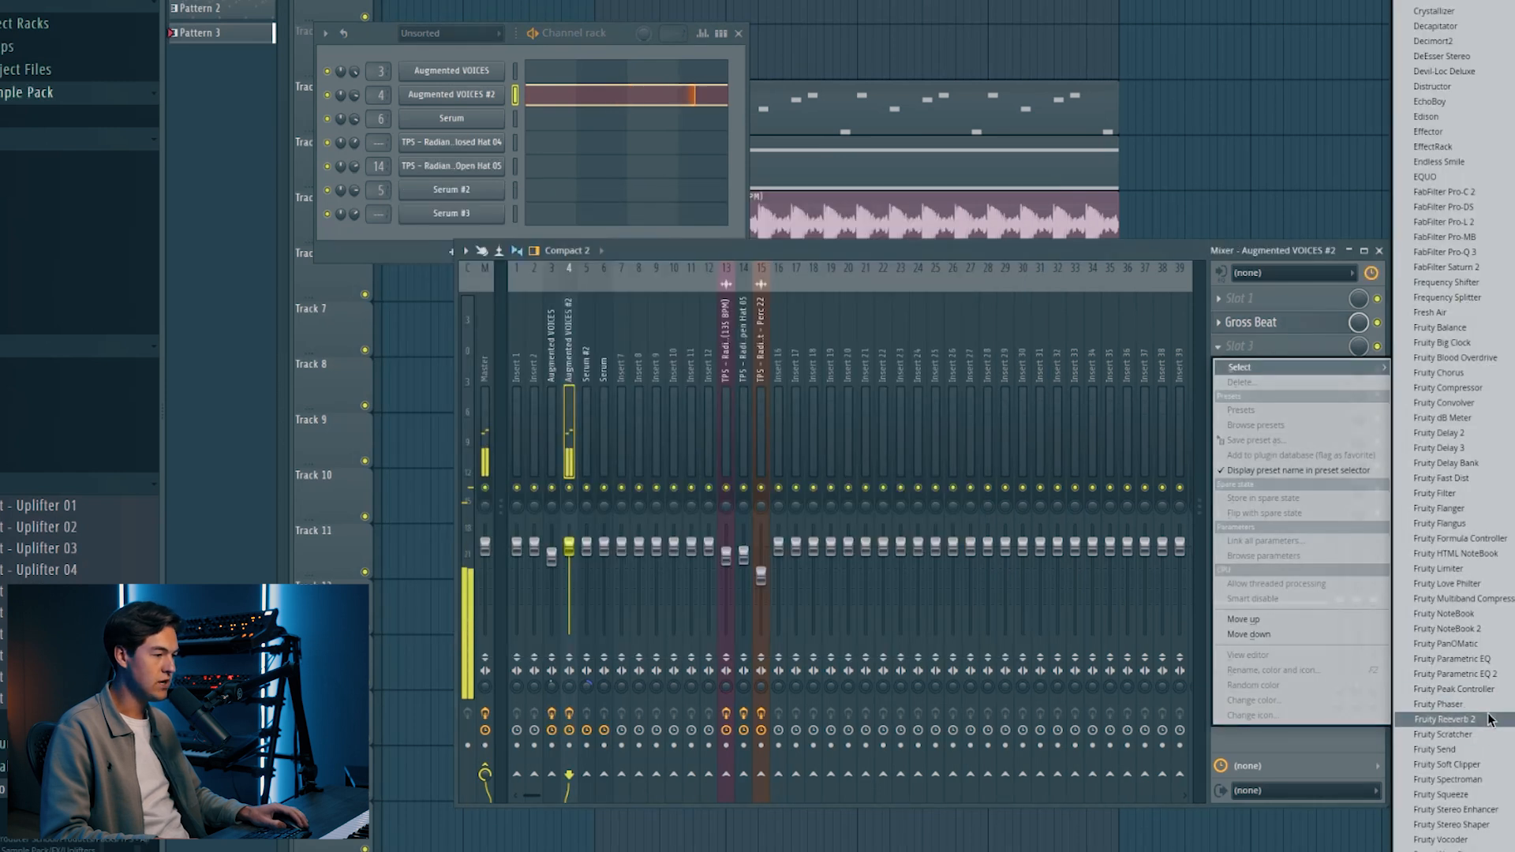
# Add Fruity Reeverb 2 in slot 3 and Fruity Parametric EQ 2 in slot 4 of the Augmented VOICES #2 insert, cutting the lows with band 2.
pyautogui.click(1483, 720)
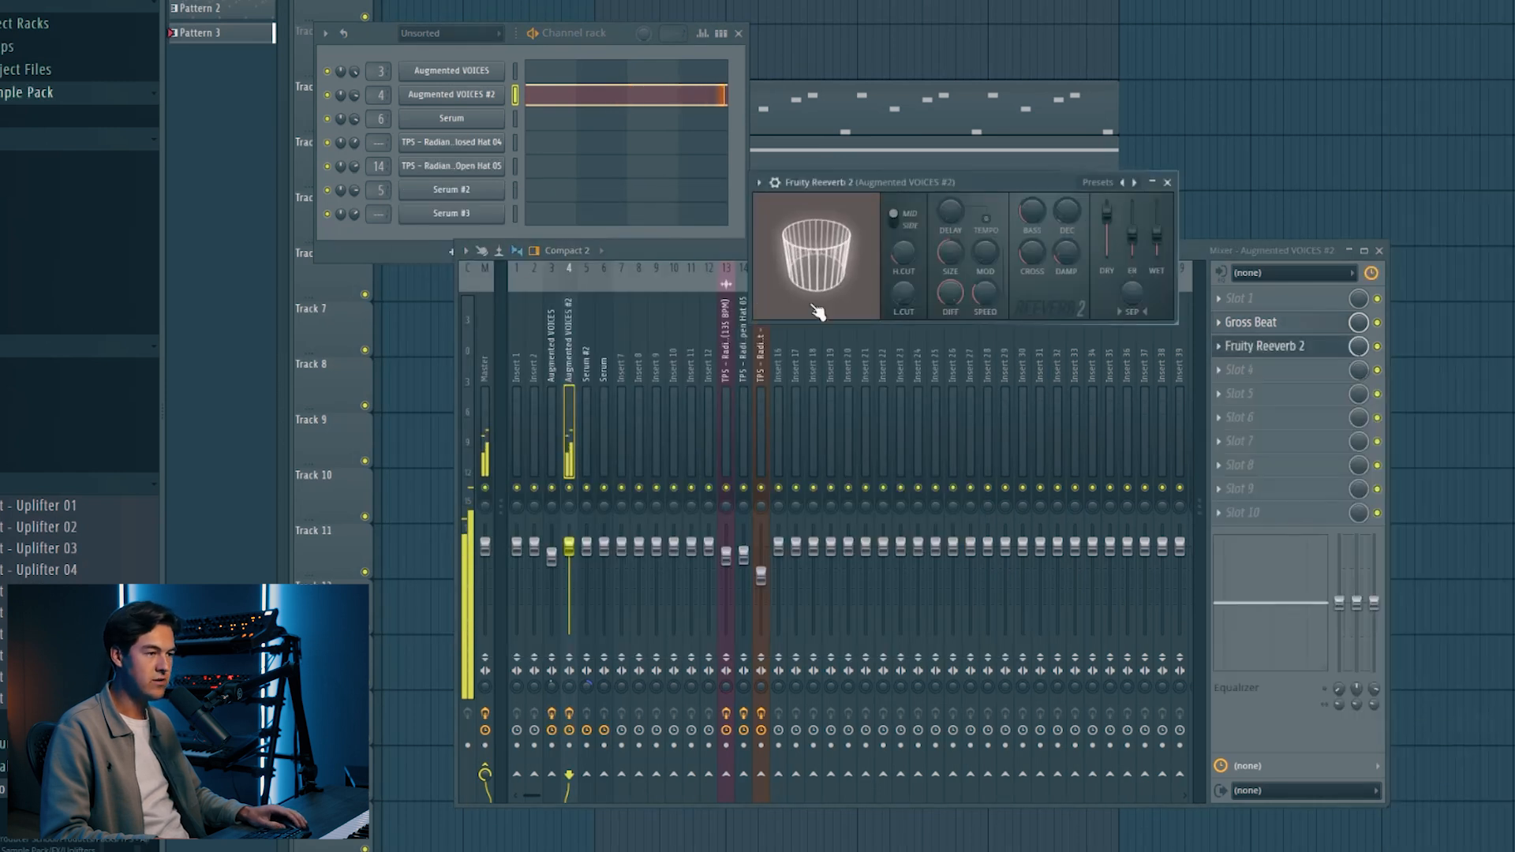
pyautogui.click(1260, 345)
pyautogui.click(1239, 369)
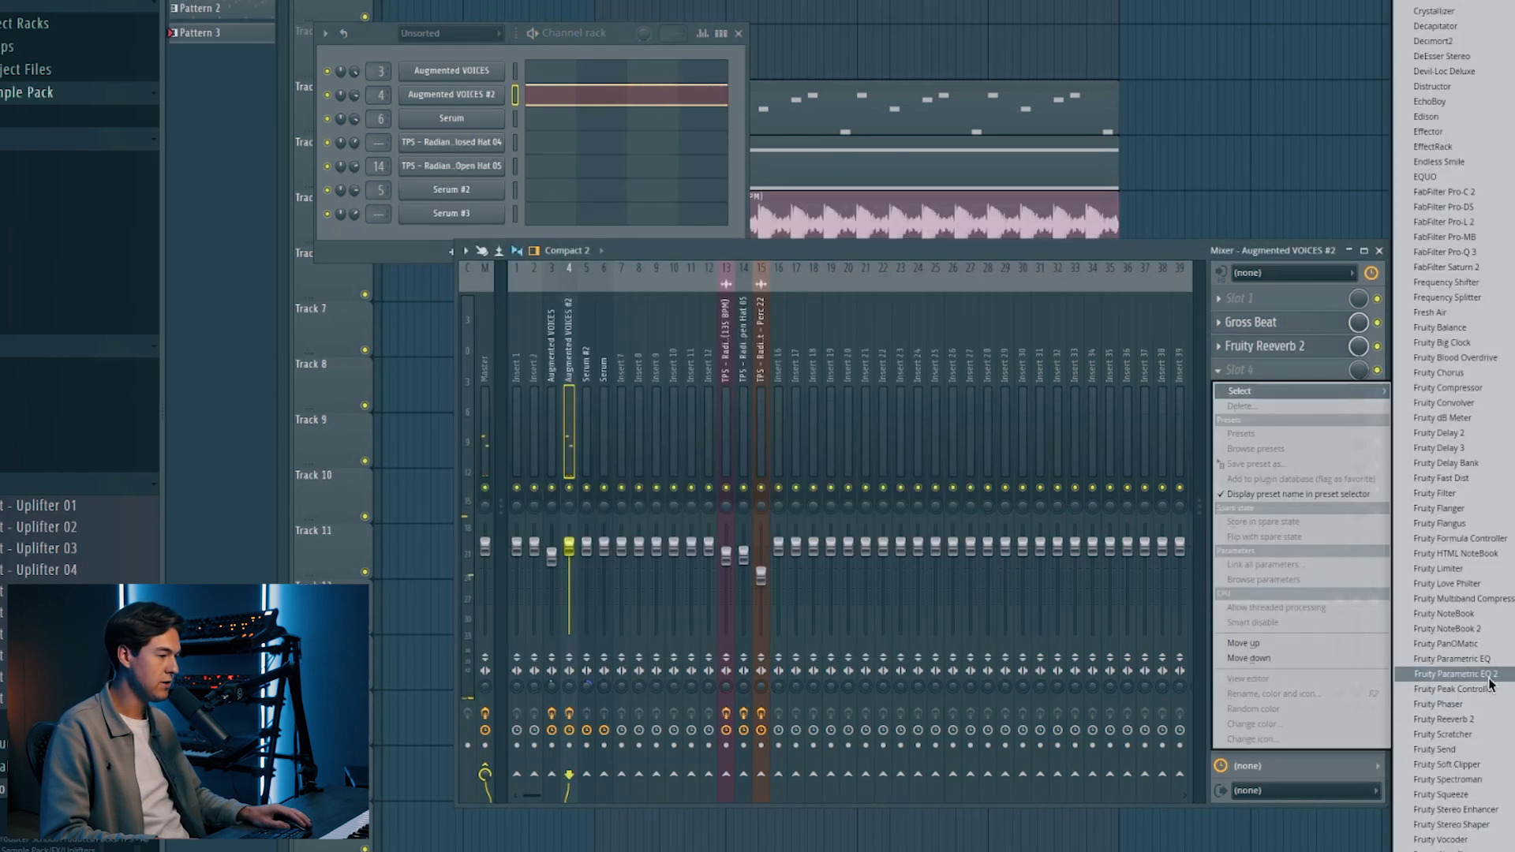
pyautogui.click(1452, 674)
pyautogui.moveTo(417, 259); pyautogui.dragTo(446, 318)
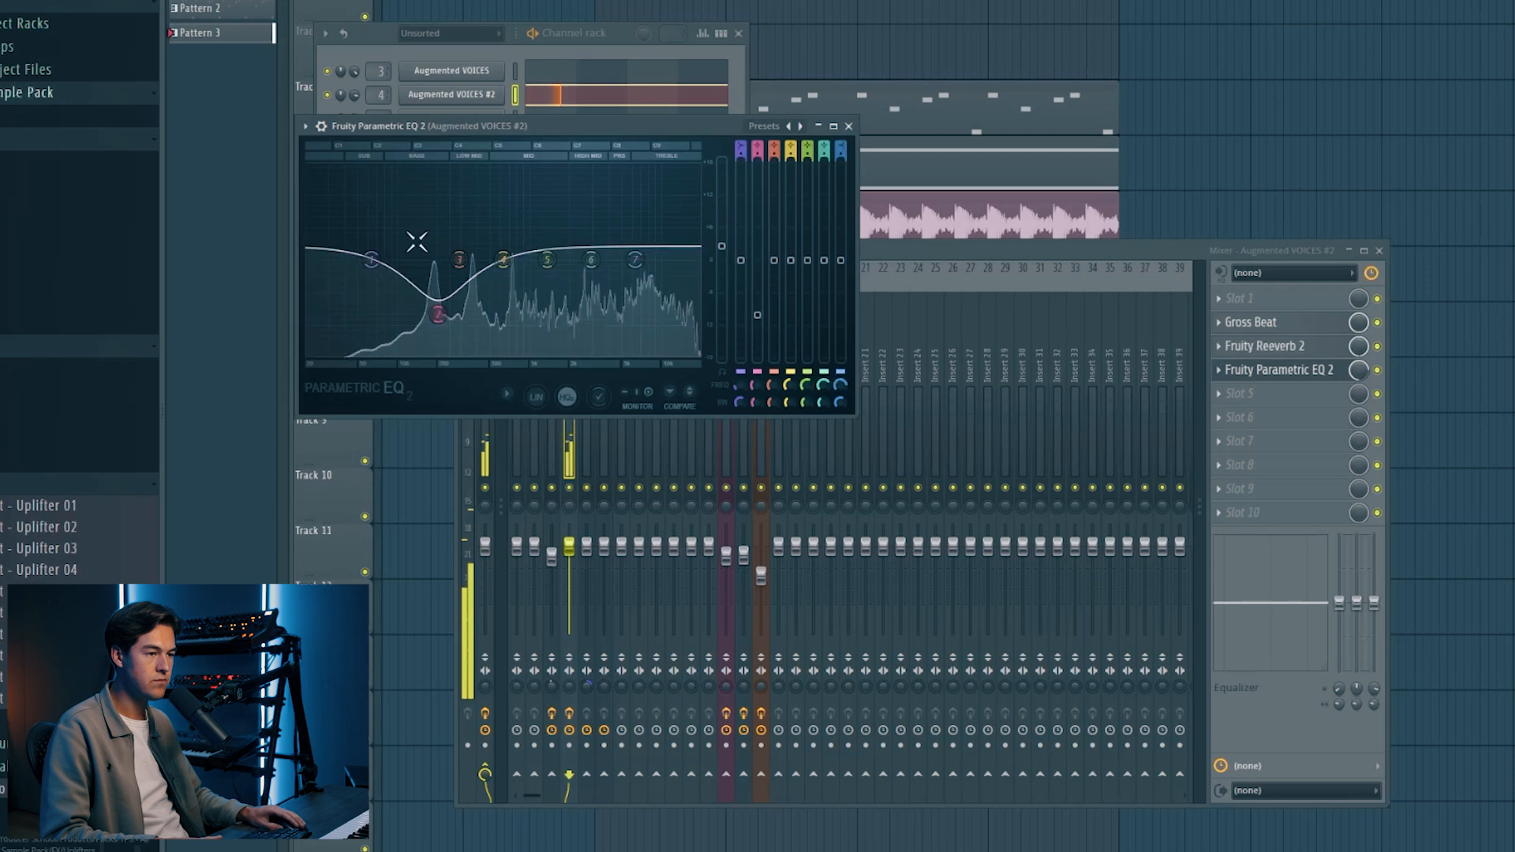
pyautogui.click(1278, 370)
# Load Kickstart 2 in slot 6 of the Augmented VOICES #2 insert and set its Mix to 55%.
pyautogui.click(1270, 418)
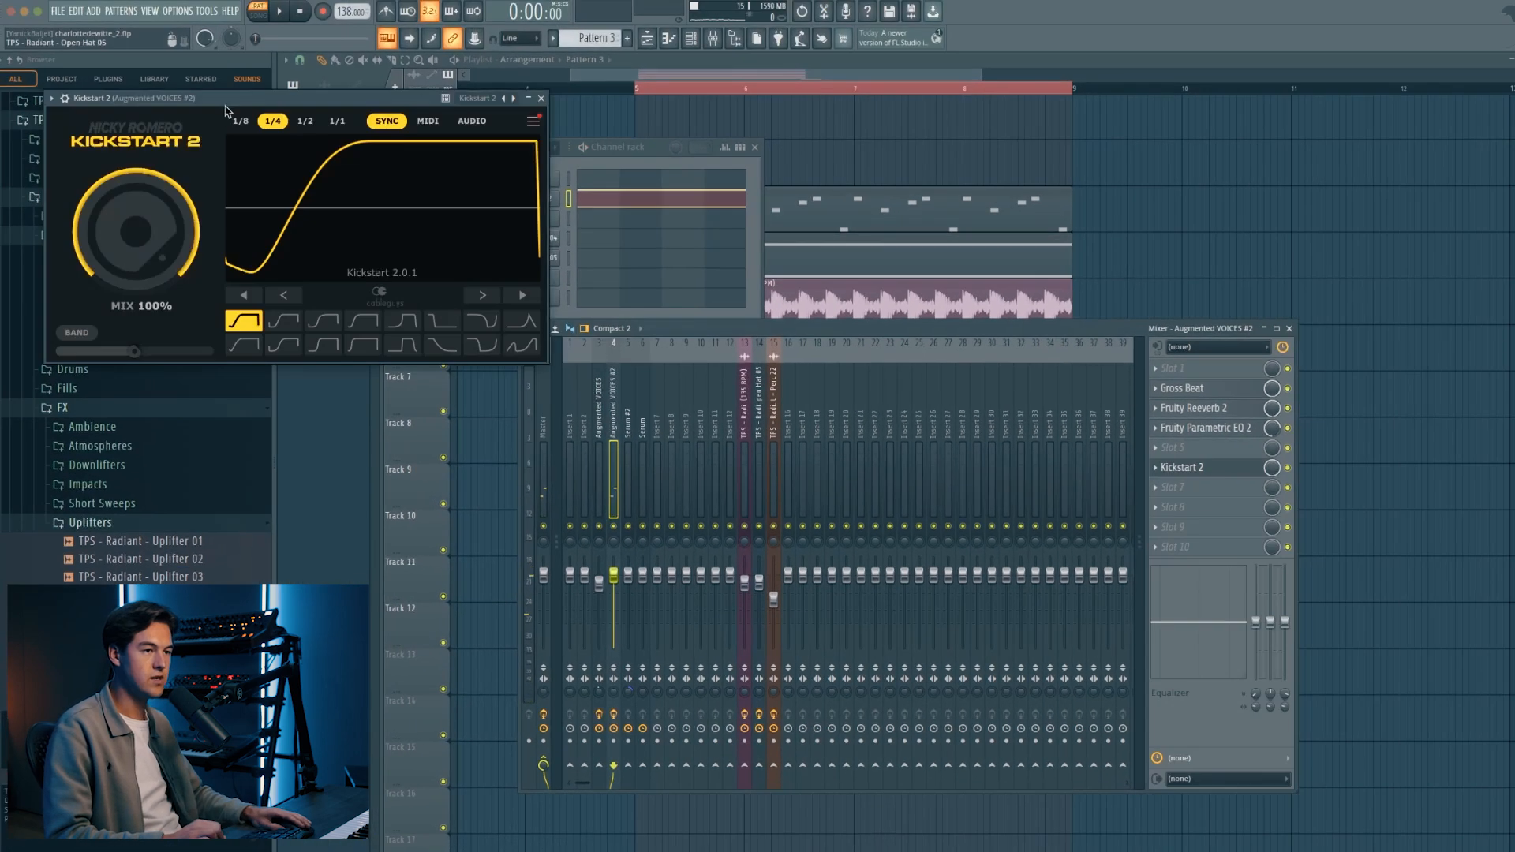
pyautogui.moveTo(226, 102); pyautogui.dragTo(682, 255)
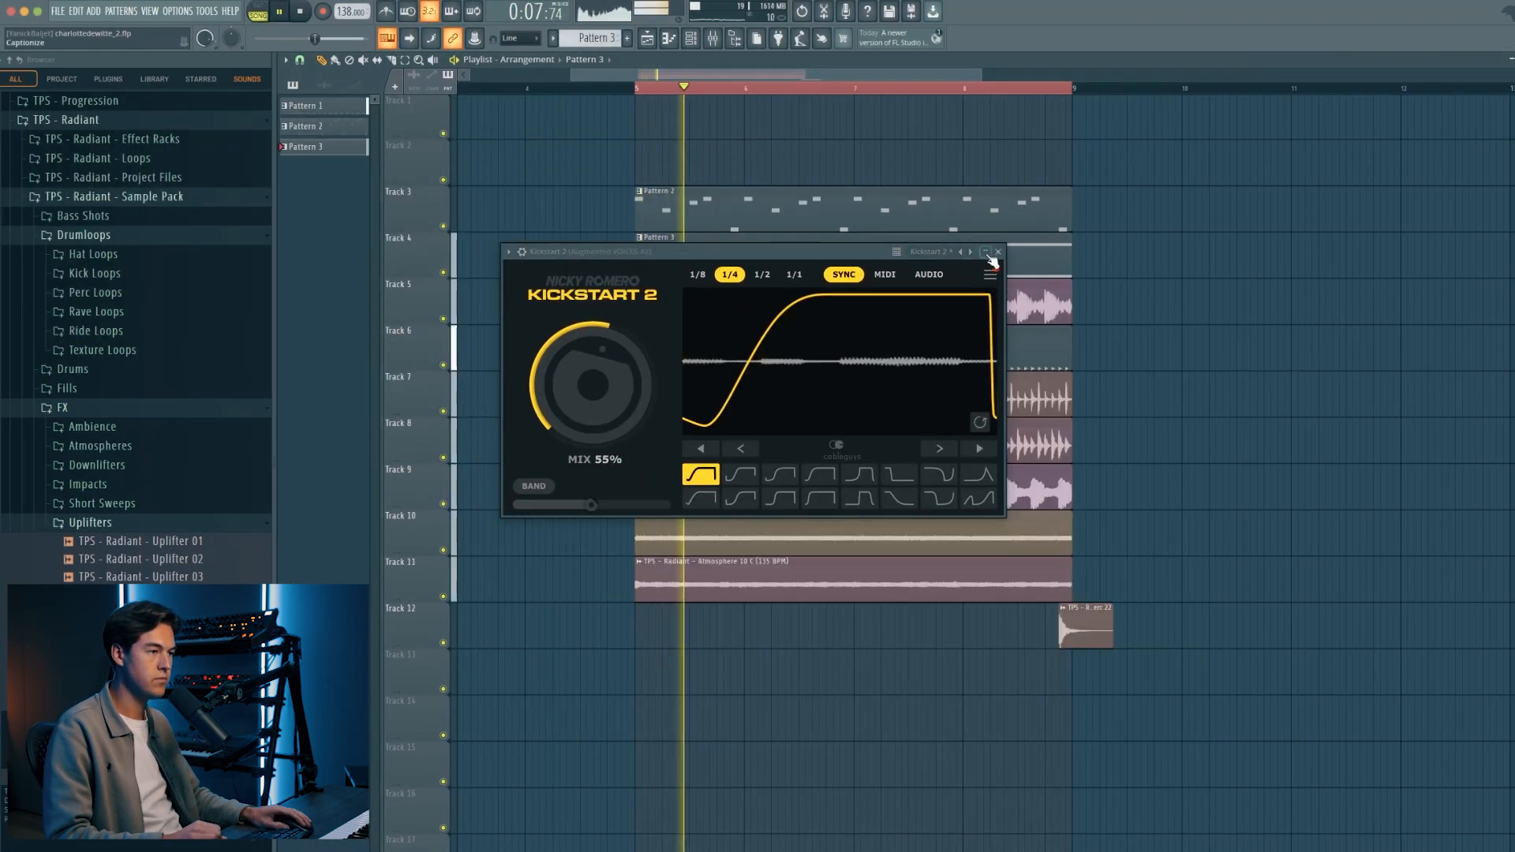
pyautogui.click(996, 252)
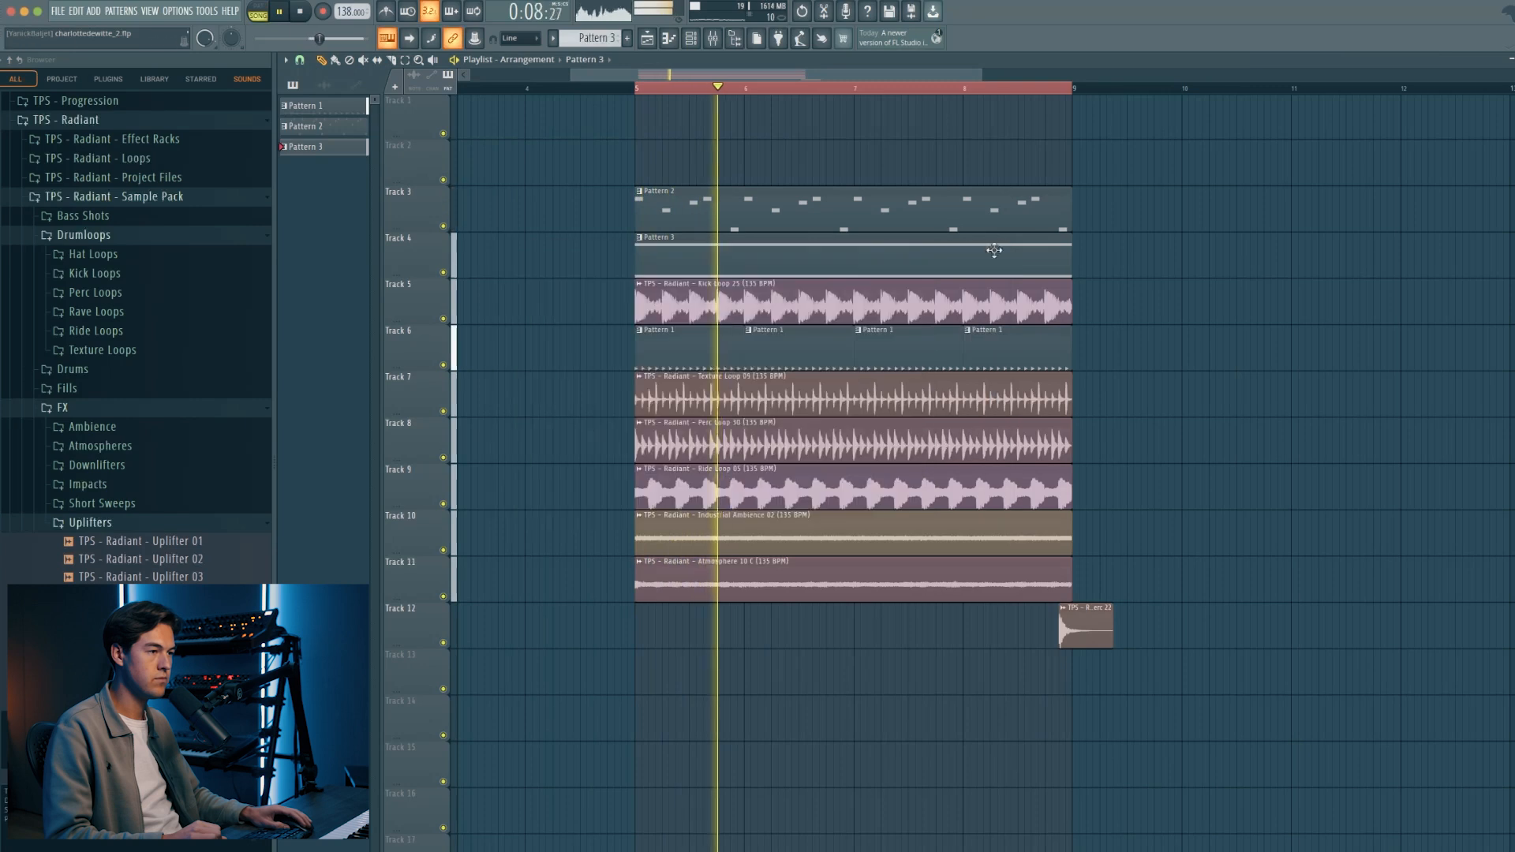
pyautogui.press('F9')
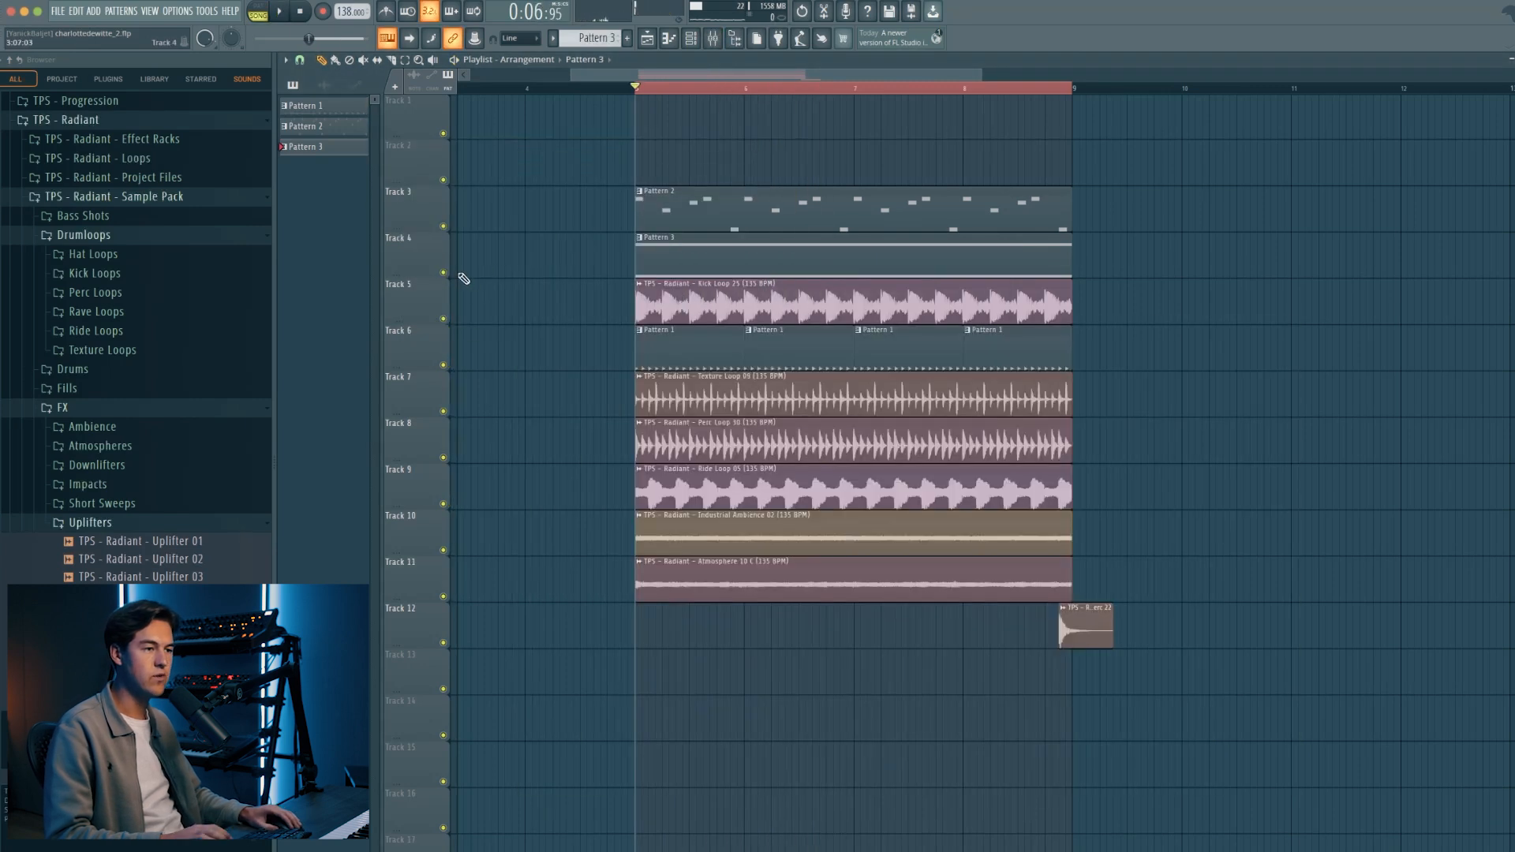
# Isolate the two vocal patterns on Tracks 3 and 4 and listen to them without the drums and ambience.
pyautogui.rightClick(444, 272)
pyautogui.press('space')
pyautogui.click(443, 227)
pyautogui.press('space')
pyautogui.press('space')
pyautogui.click(454, 272)
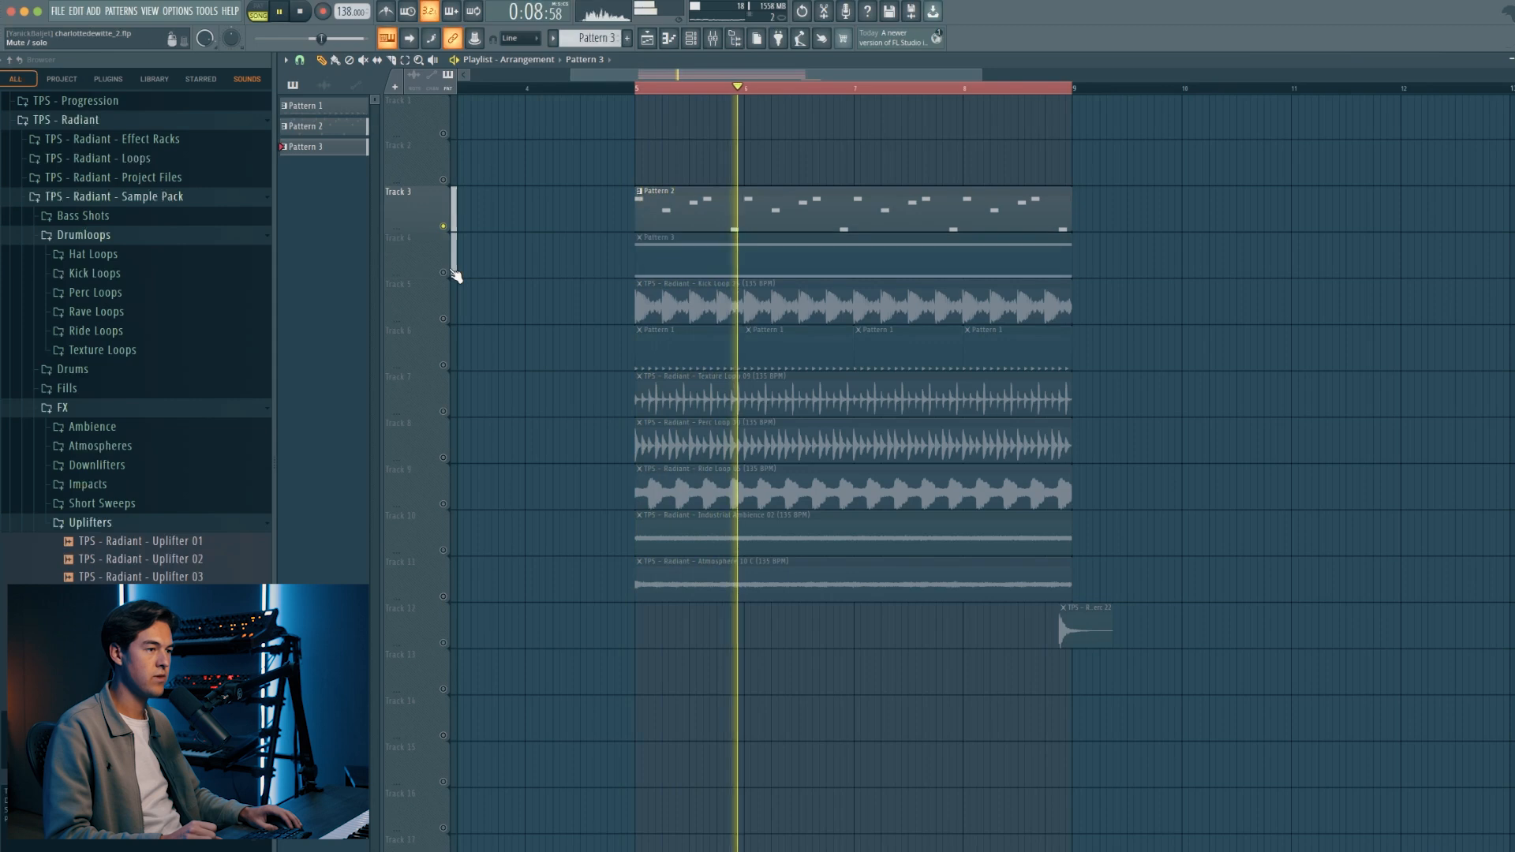
pyautogui.press('space')
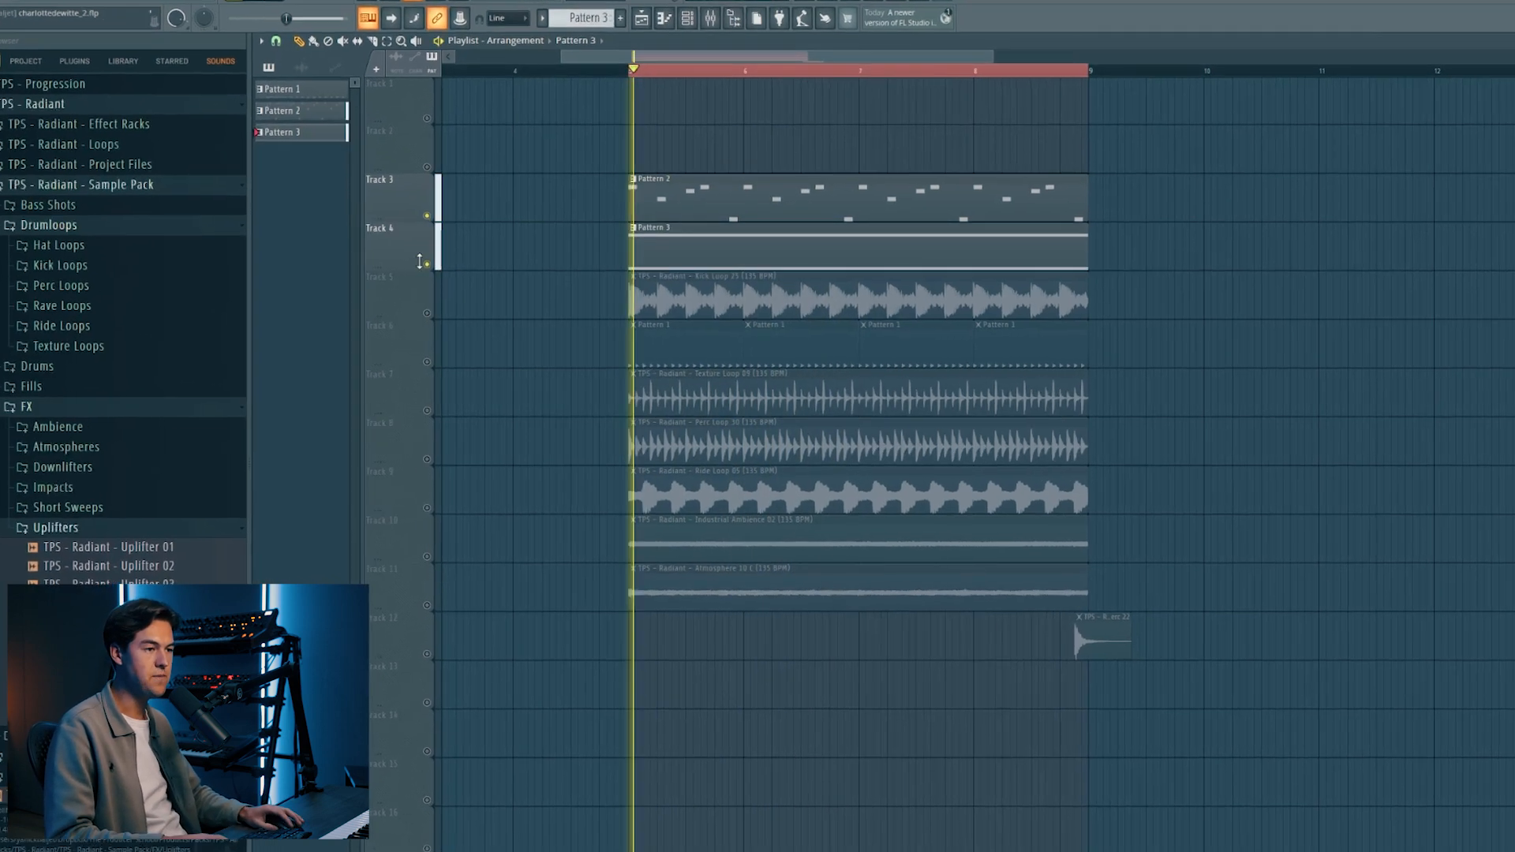
# Add another empty pattern, Pattern 4, to the project with the channel rack open.
pyautogui.press('F6')
pyautogui.click(96, 0)
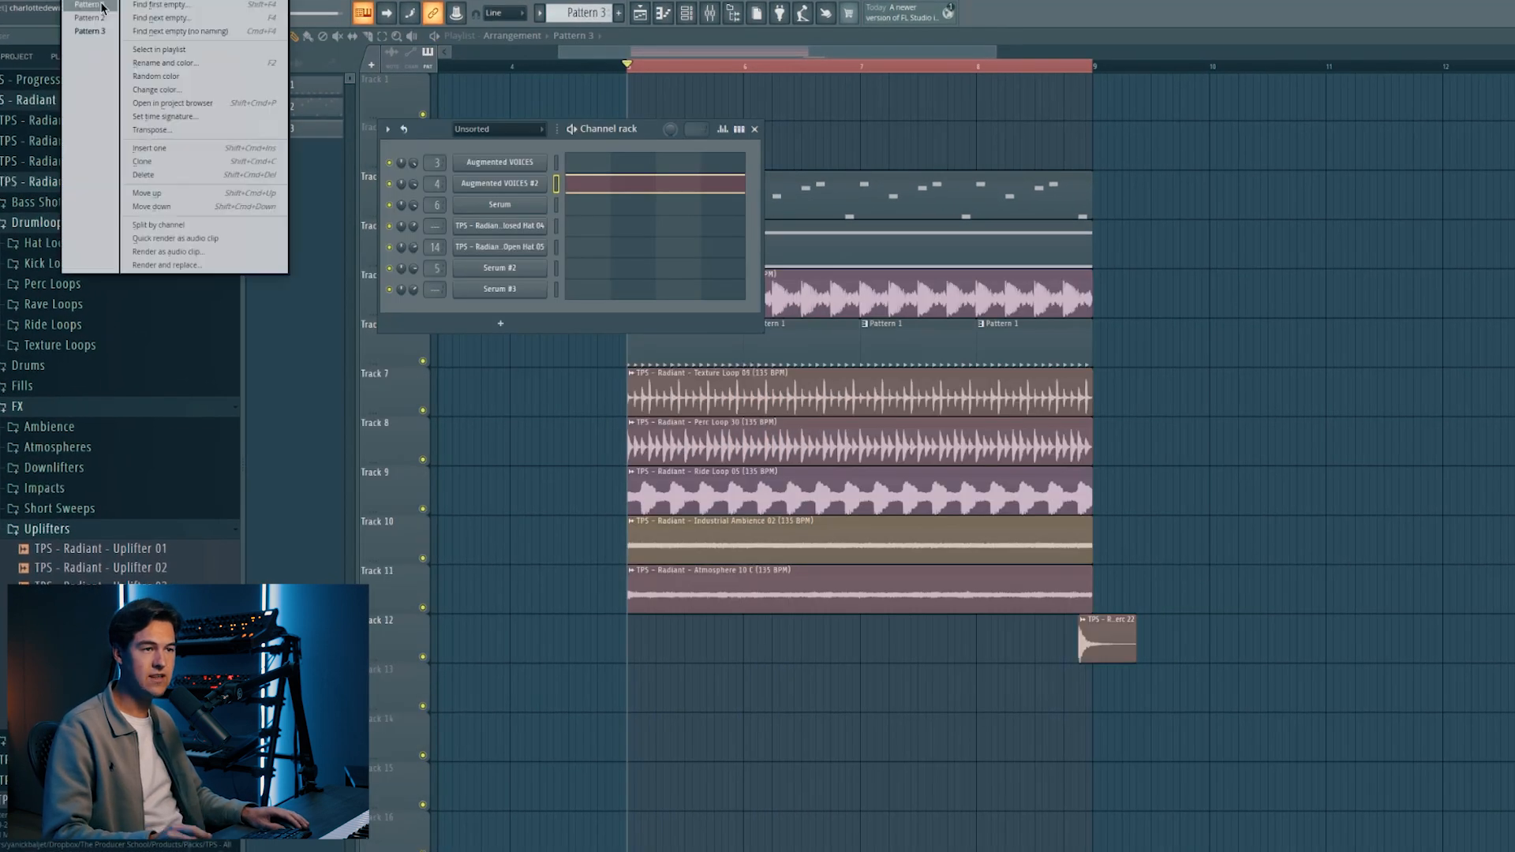
pyautogui.click(150, 5)
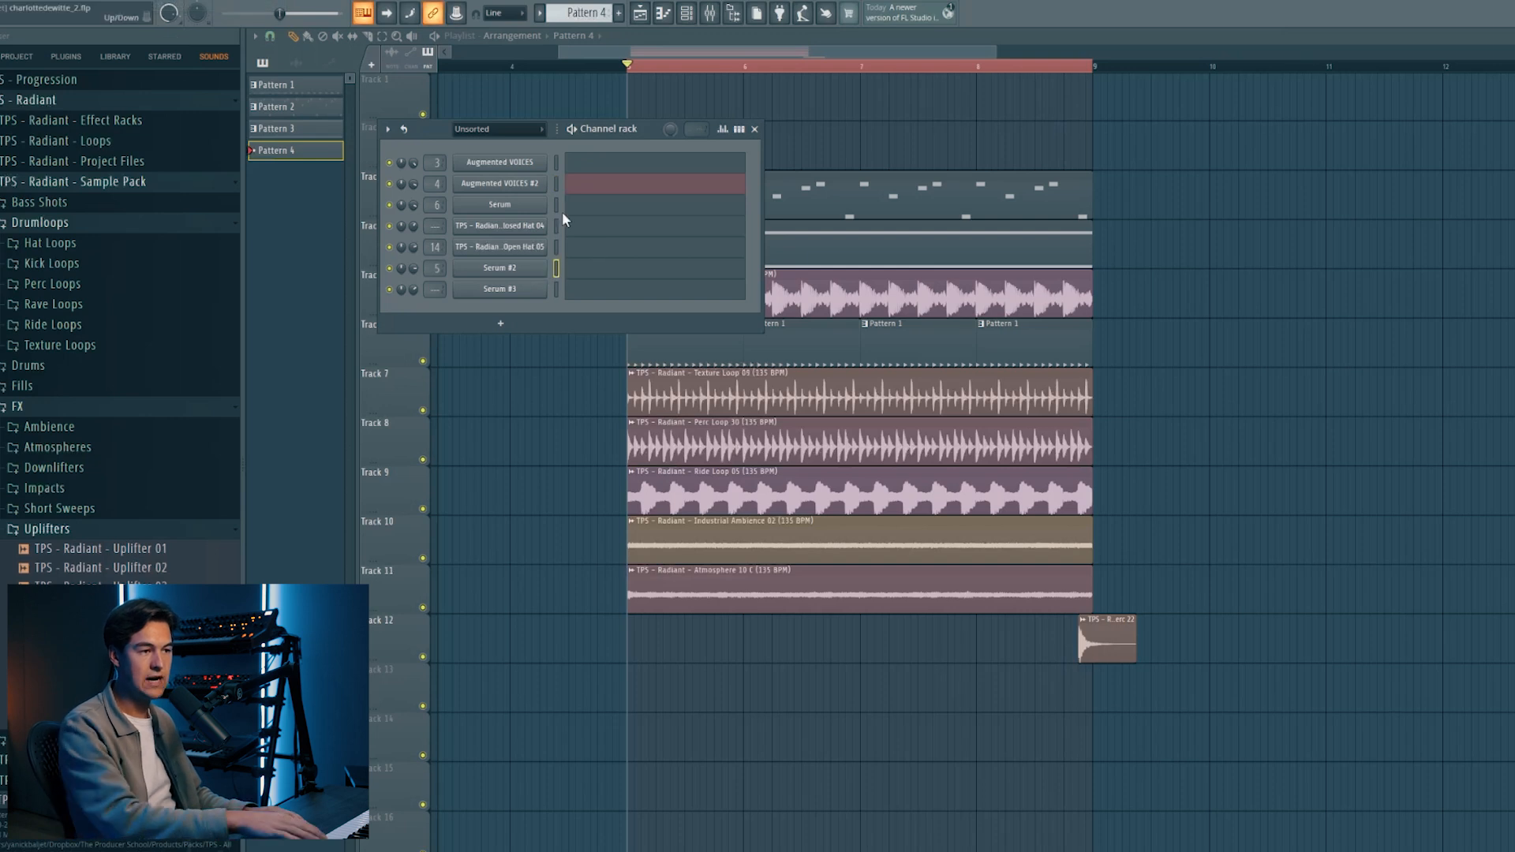
# Open the Serum #2 and Serum #3 instruments in turn to review their synth sounds.
pyautogui.click(539, 275)
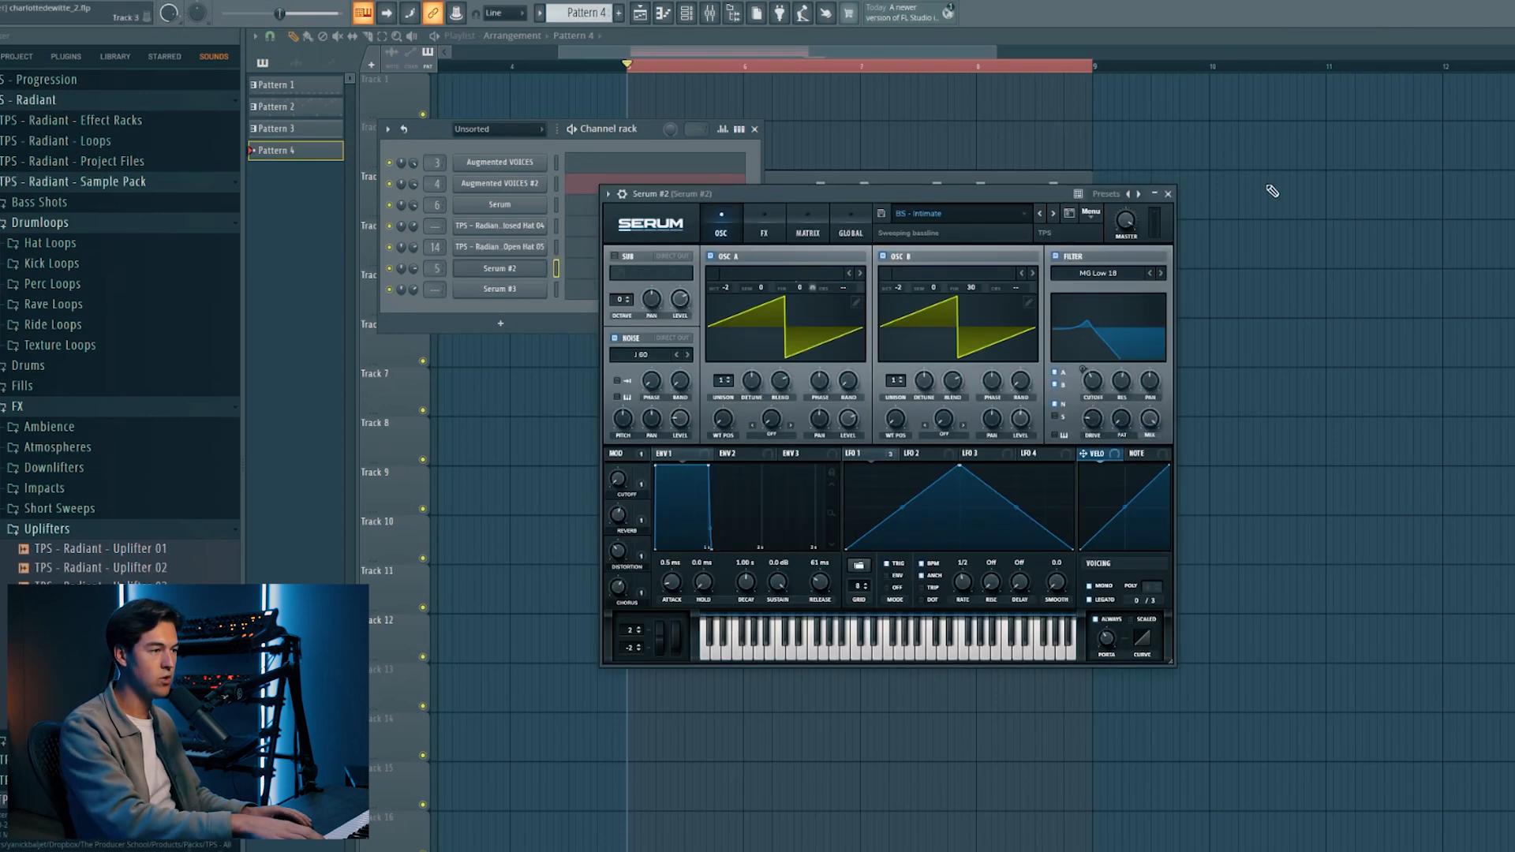
pyautogui.click(1168, 194)
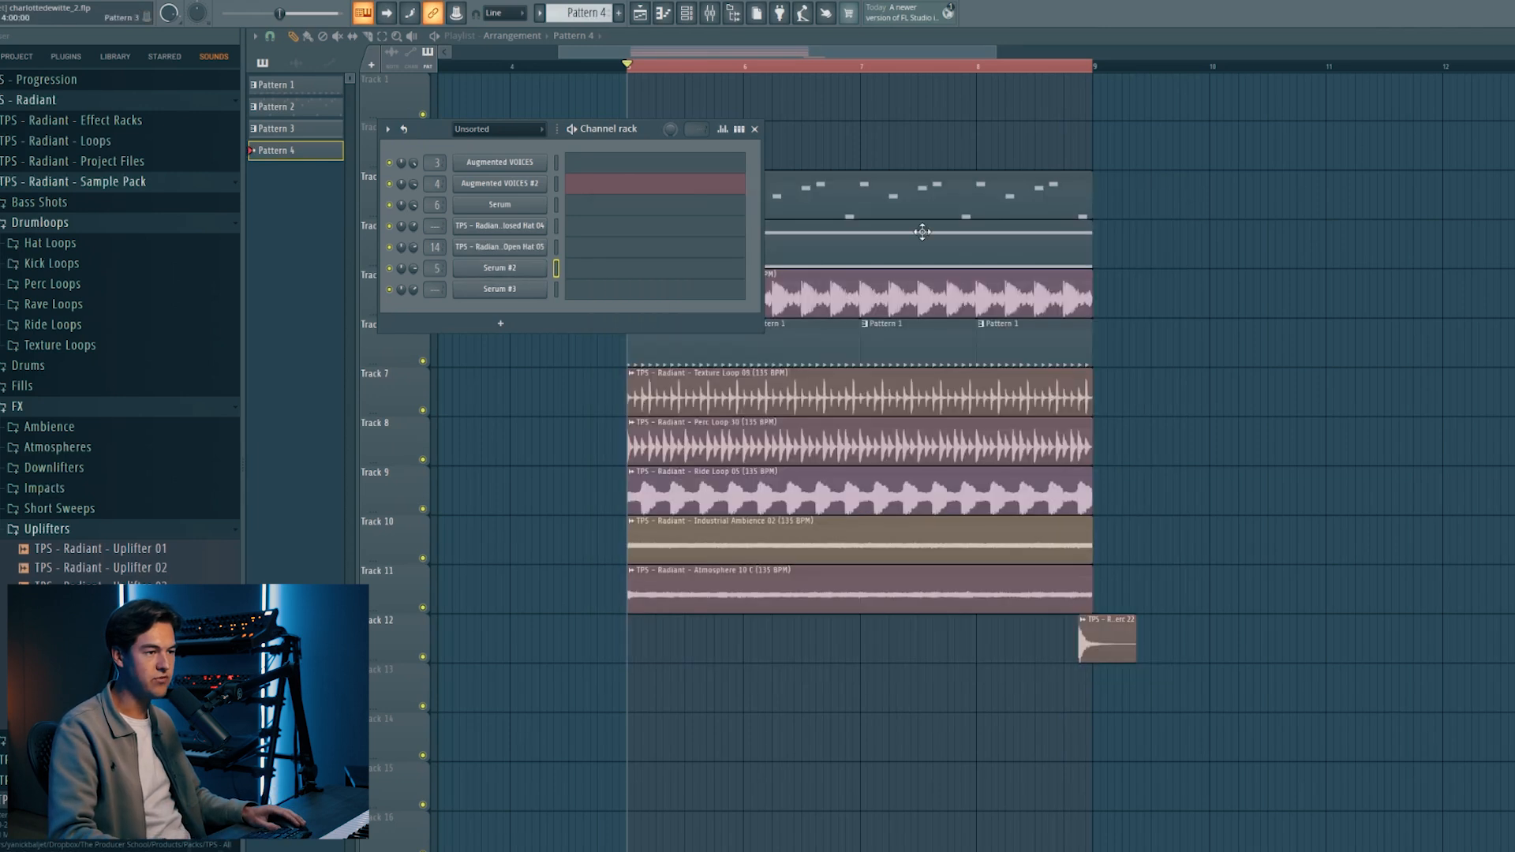
pyautogui.click(527, 289)
pyautogui.moveTo(730, 199); pyautogui.dragTo(841, 207)
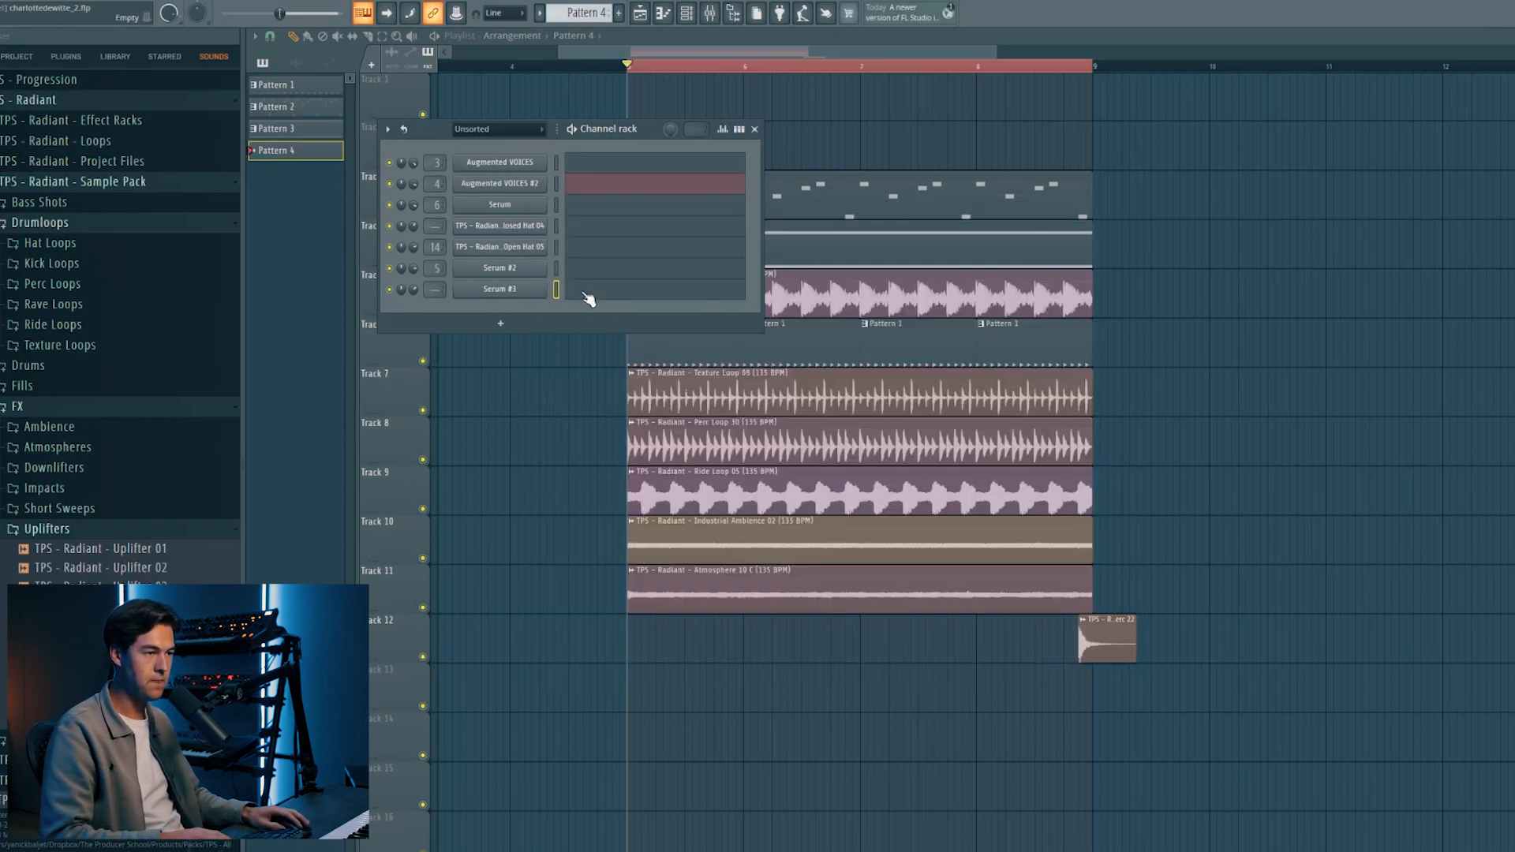
# Place Pattern 4 on Track 2 and write short F#3 notes for Serum #3 at the starts of bars 1 and 3.
pyautogui.press('F6')
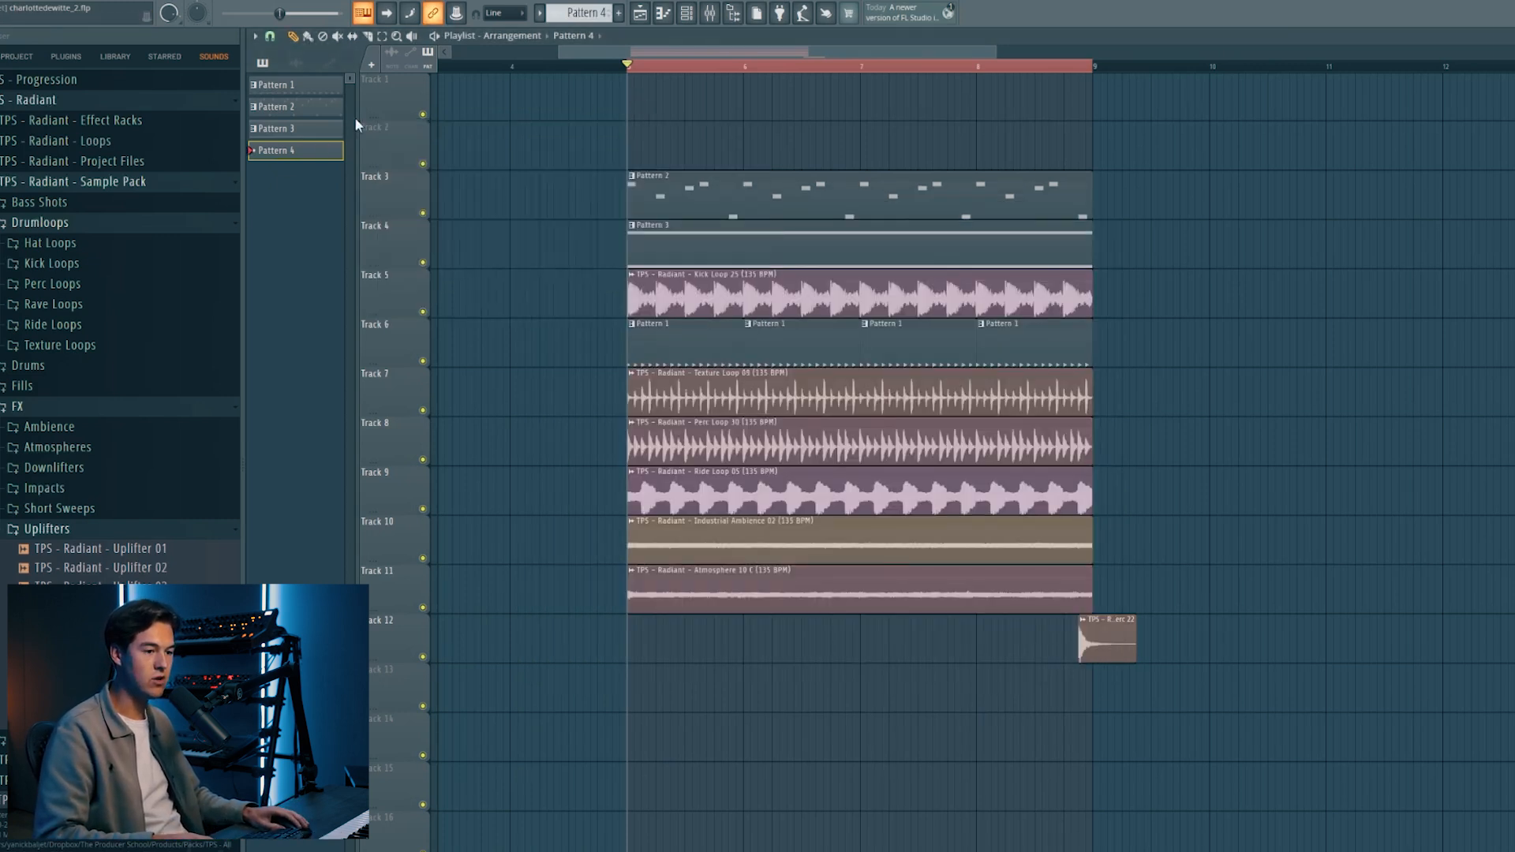
pyautogui.click(659, 148)
pyautogui.press('F7')
pyautogui.moveTo(399, 419)
pyautogui.mouseDown()
pyautogui.moveTo(272, 474)
pyautogui.moveTo(284, 480)
pyautogui.mouseUp()
pyautogui.rightClick(348, 482)
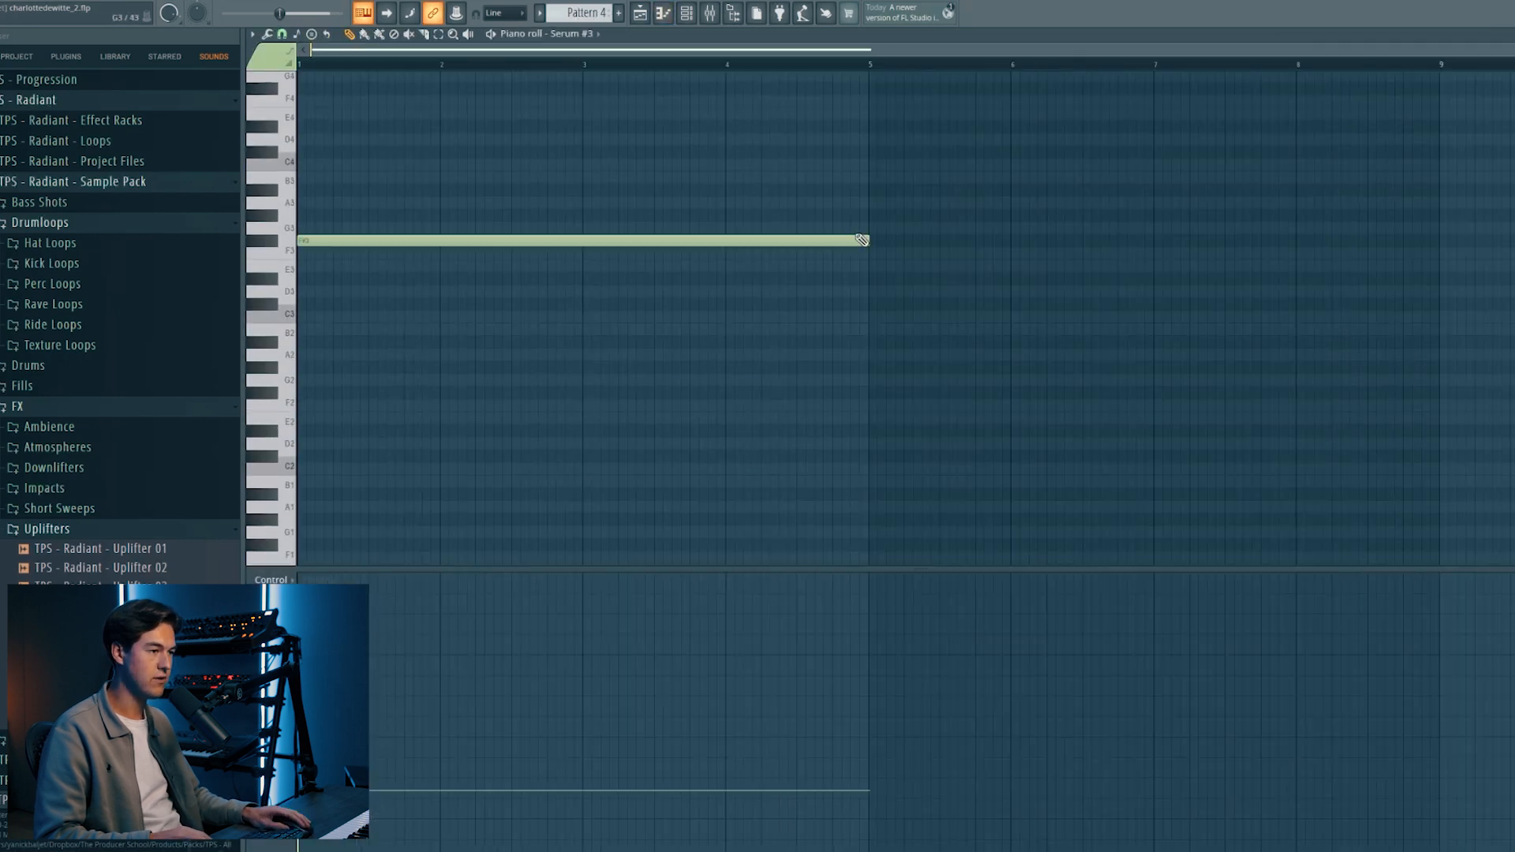
pyautogui.moveTo(862, 240); pyautogui.dragTo(314, 230)
pyautogui.press('space')
pyautogui.press('space')
pyautogui.press('space')
pyautogui.press('space')
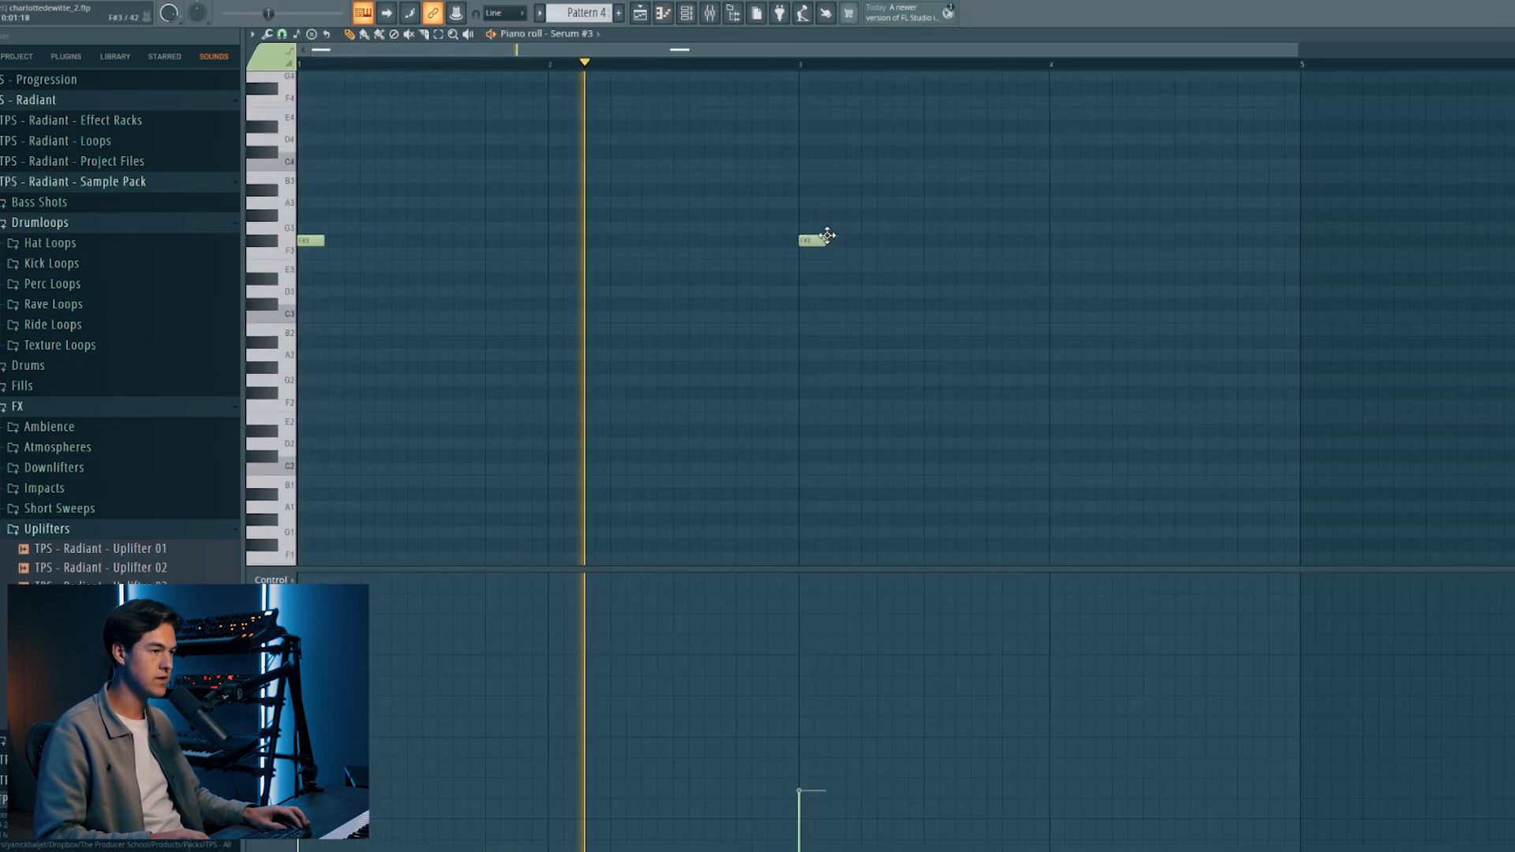
# Set a loop over bars 1 to 4 of the Serum #3 piano roll and listen to the notes.
pyautogui.scroll(-2, 826, 235)
pyautogui.moveTo(1066, 65); pyautogui.dragTo(300, 65)
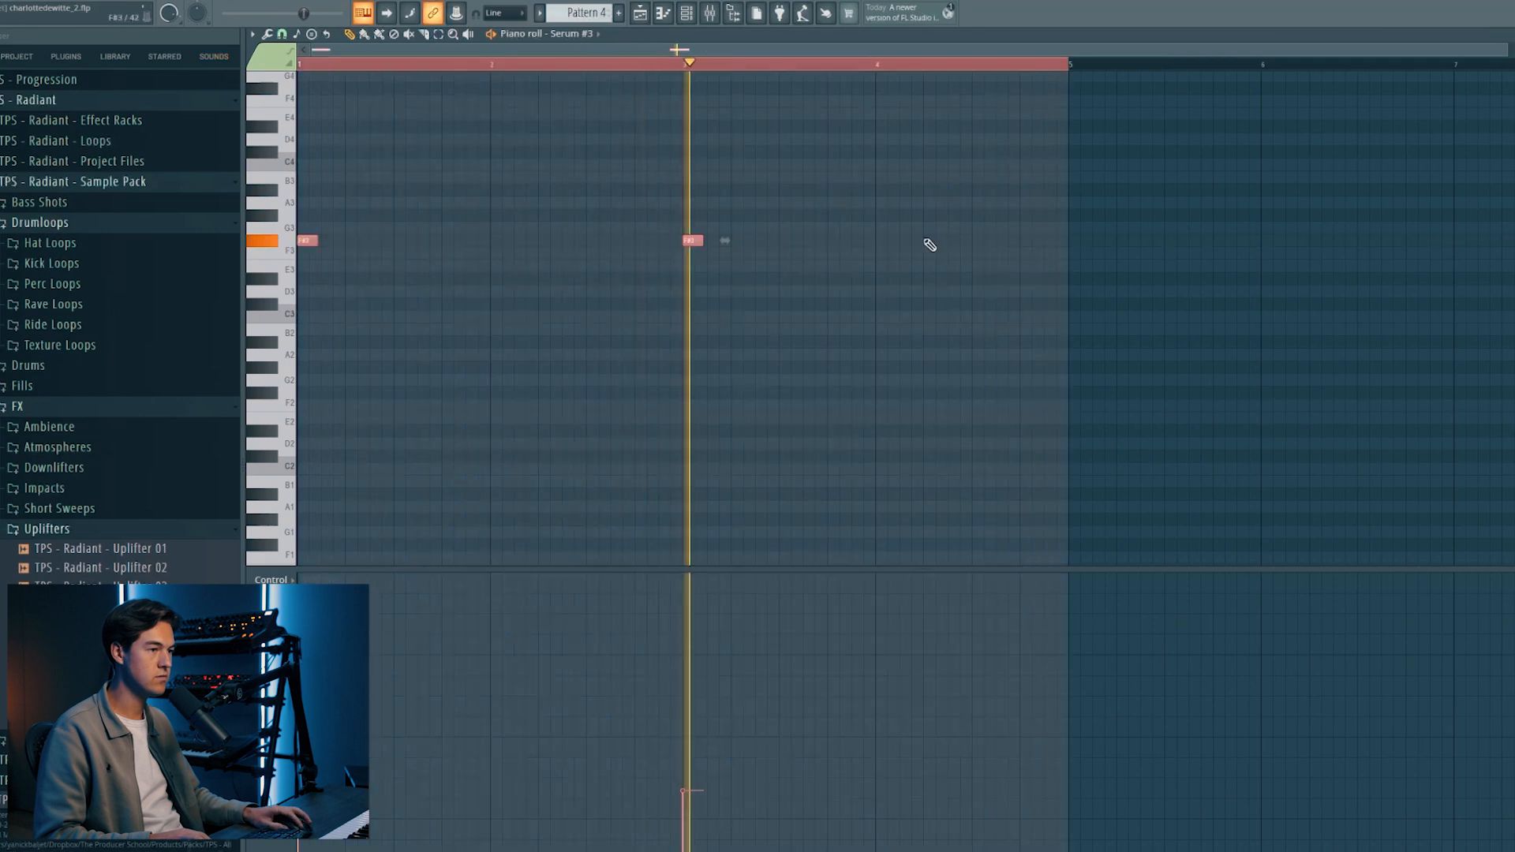
pyautogui.scroll(5, 930, 260)
pyautogui.press('space')
# Write F#4 notes for Serum #2 just before bar 3 and, longer, at the end of bar 4.
pyautogui.press('F6')
pyautogui.click(549, 270)
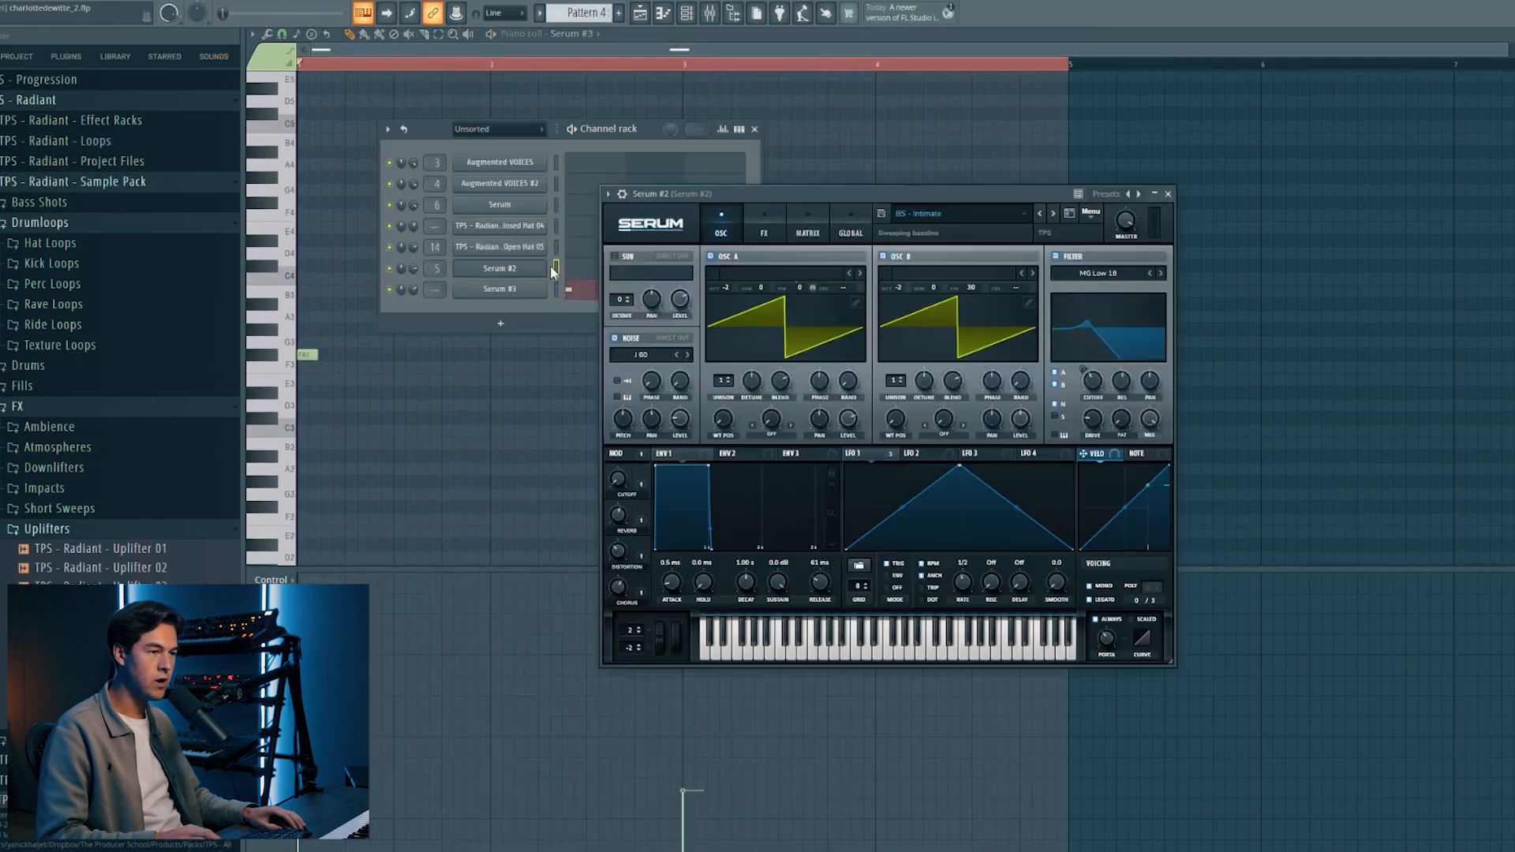
pyautogui.click(1168, 193)
pyautogui.press('F6')
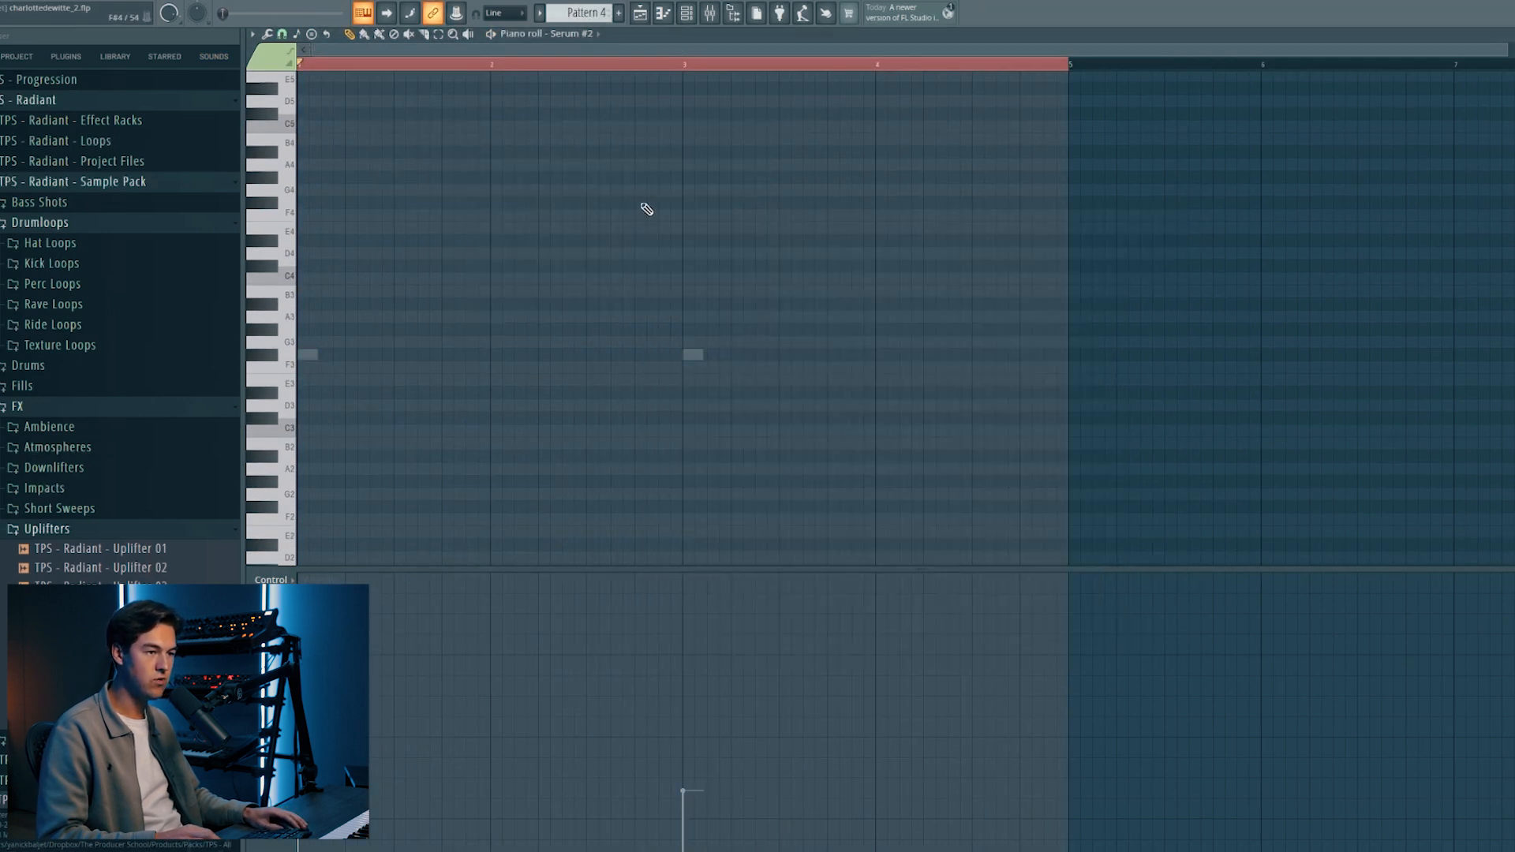
pyautogui.press('space')
pyautogui.moveTo(647, 216); pyautogui.dragTo(663, 206)
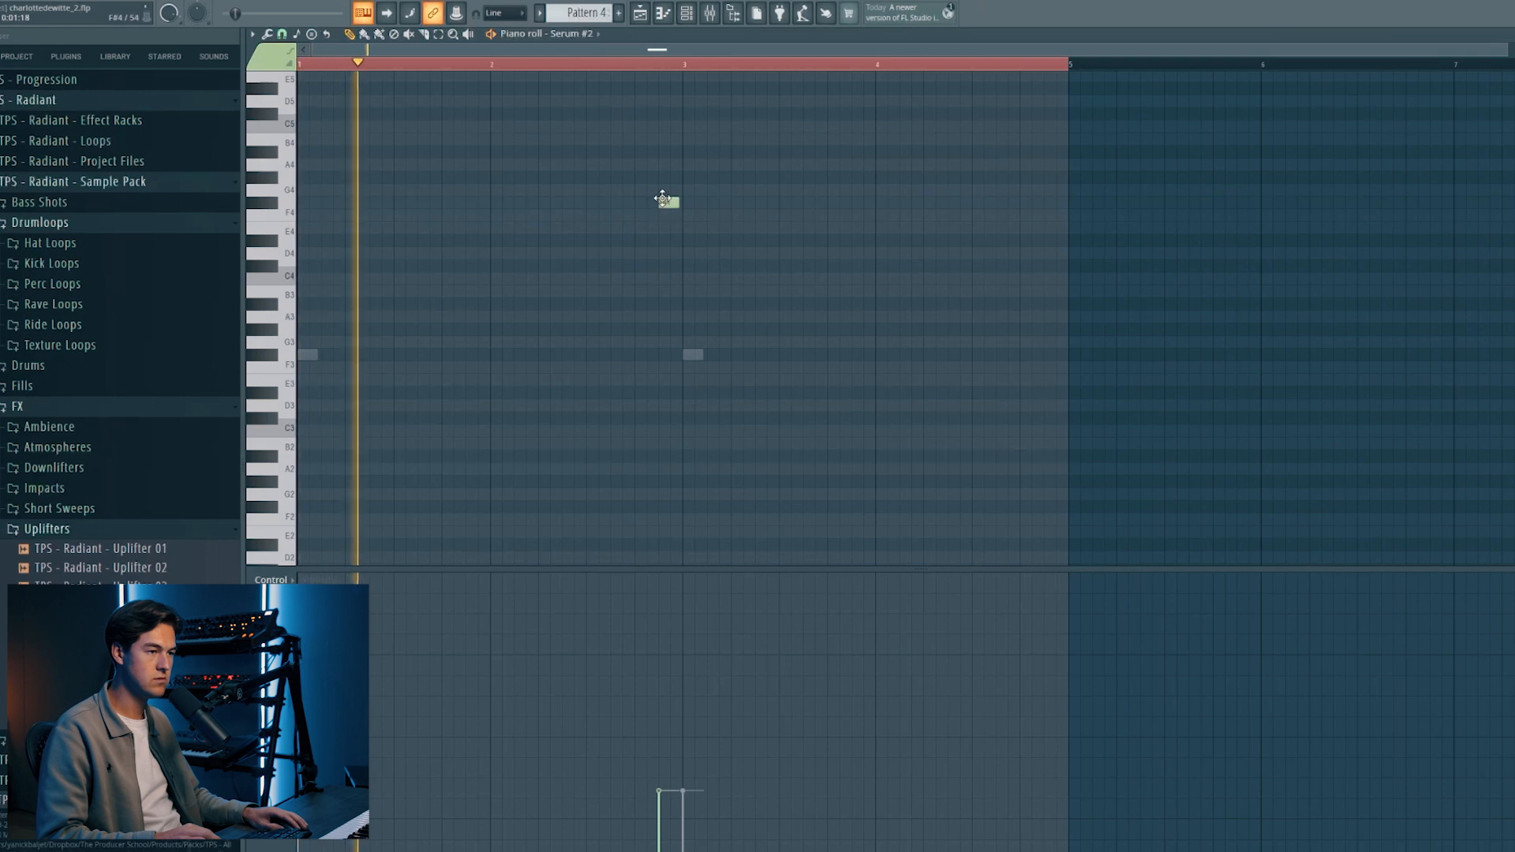
pyautogui.click(1034, 203)
pyautogui.moveTo(1033, 208); pyautogui.dragTo(1065, 205)
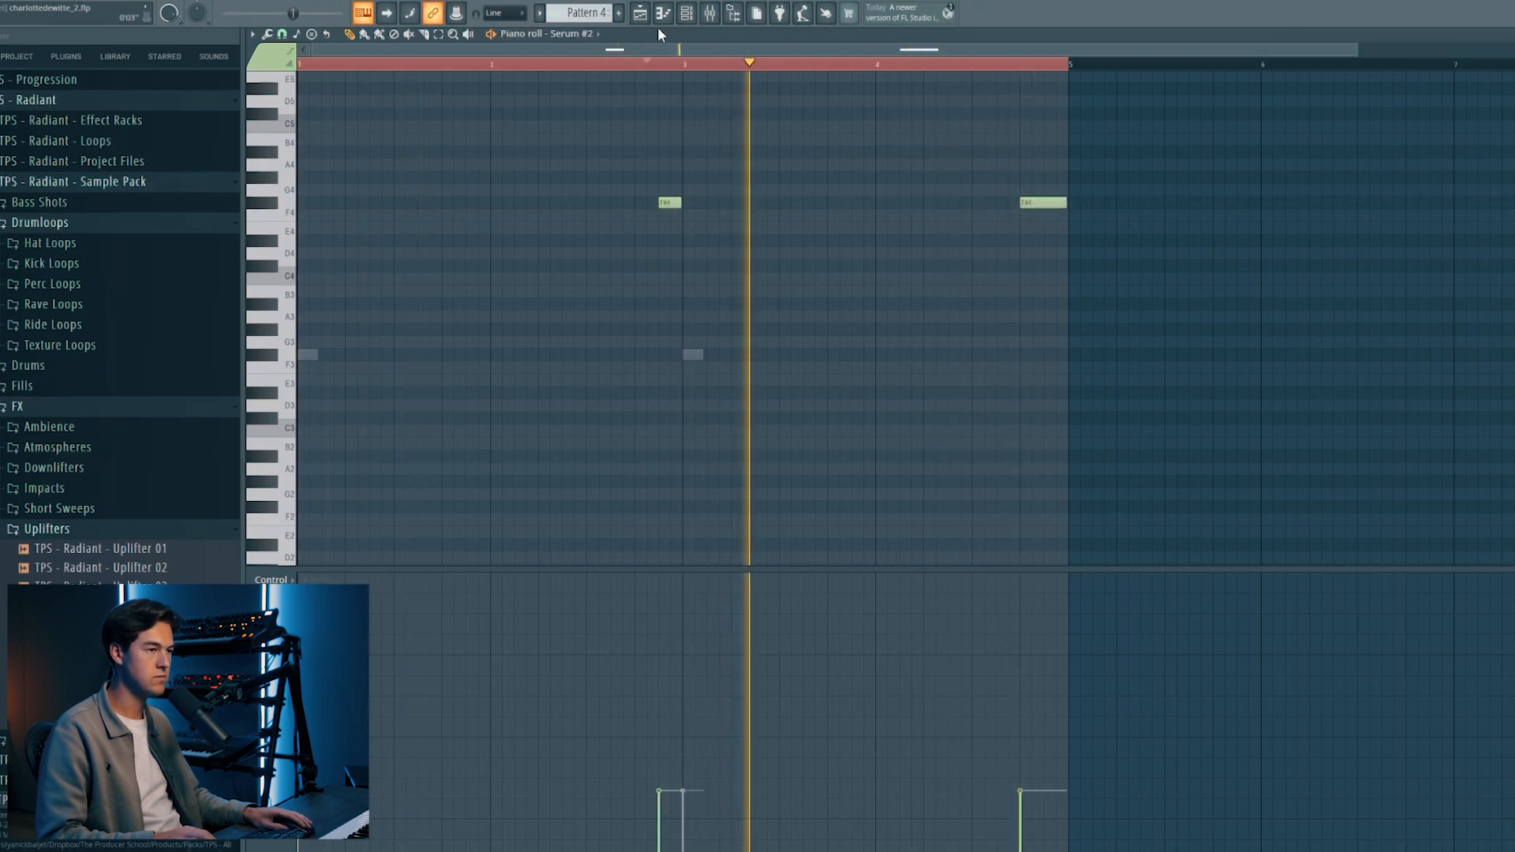
# Remove the extra Pattern 4 clip from Track 1 and solo Track 2 with playback set to the loop start.
pyautogui.press('F6')
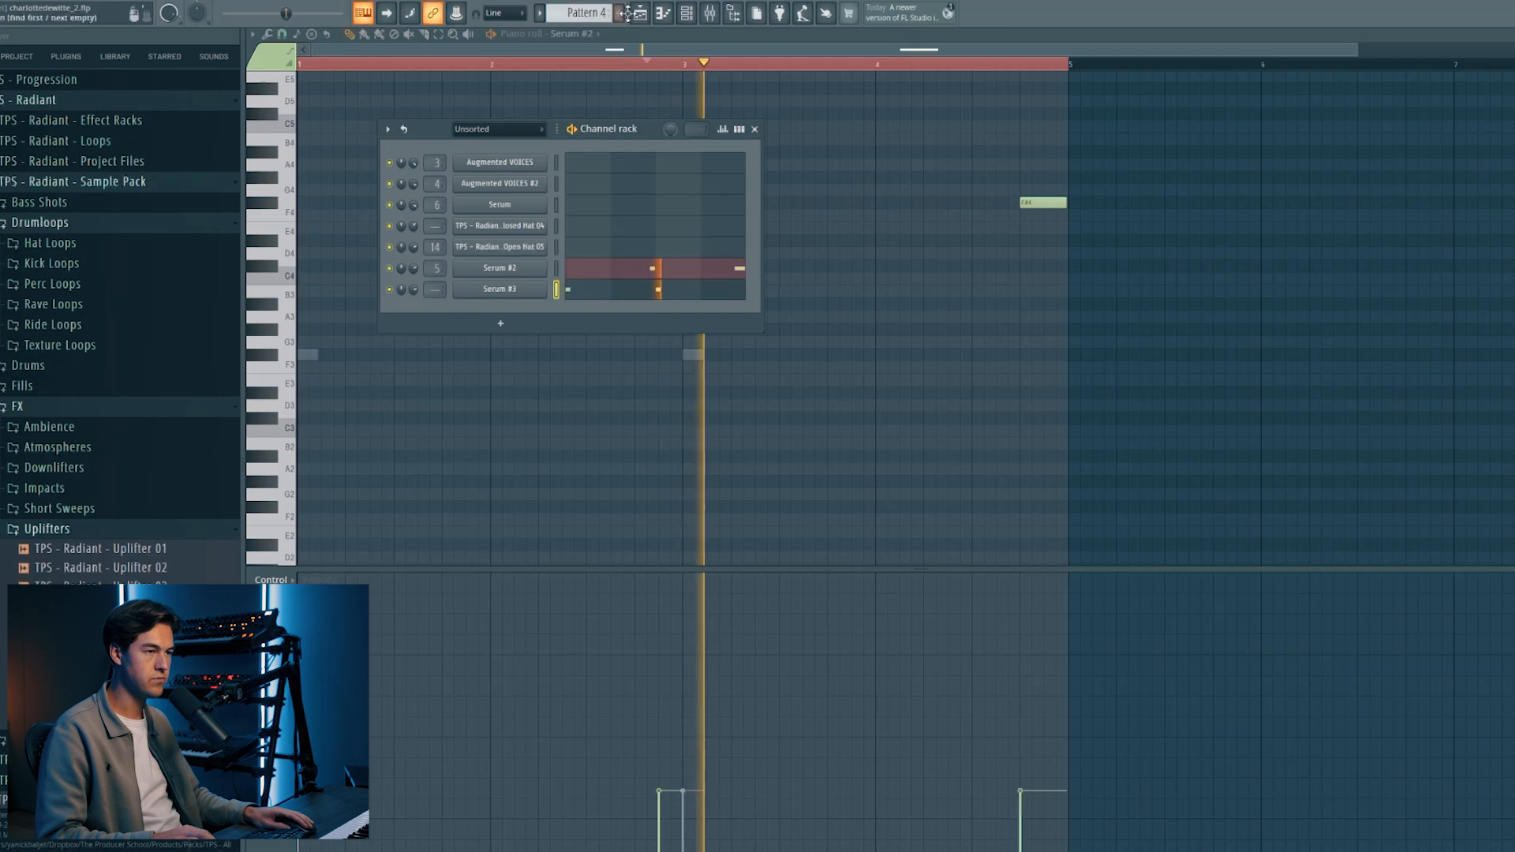
pyautogui.press('F5')
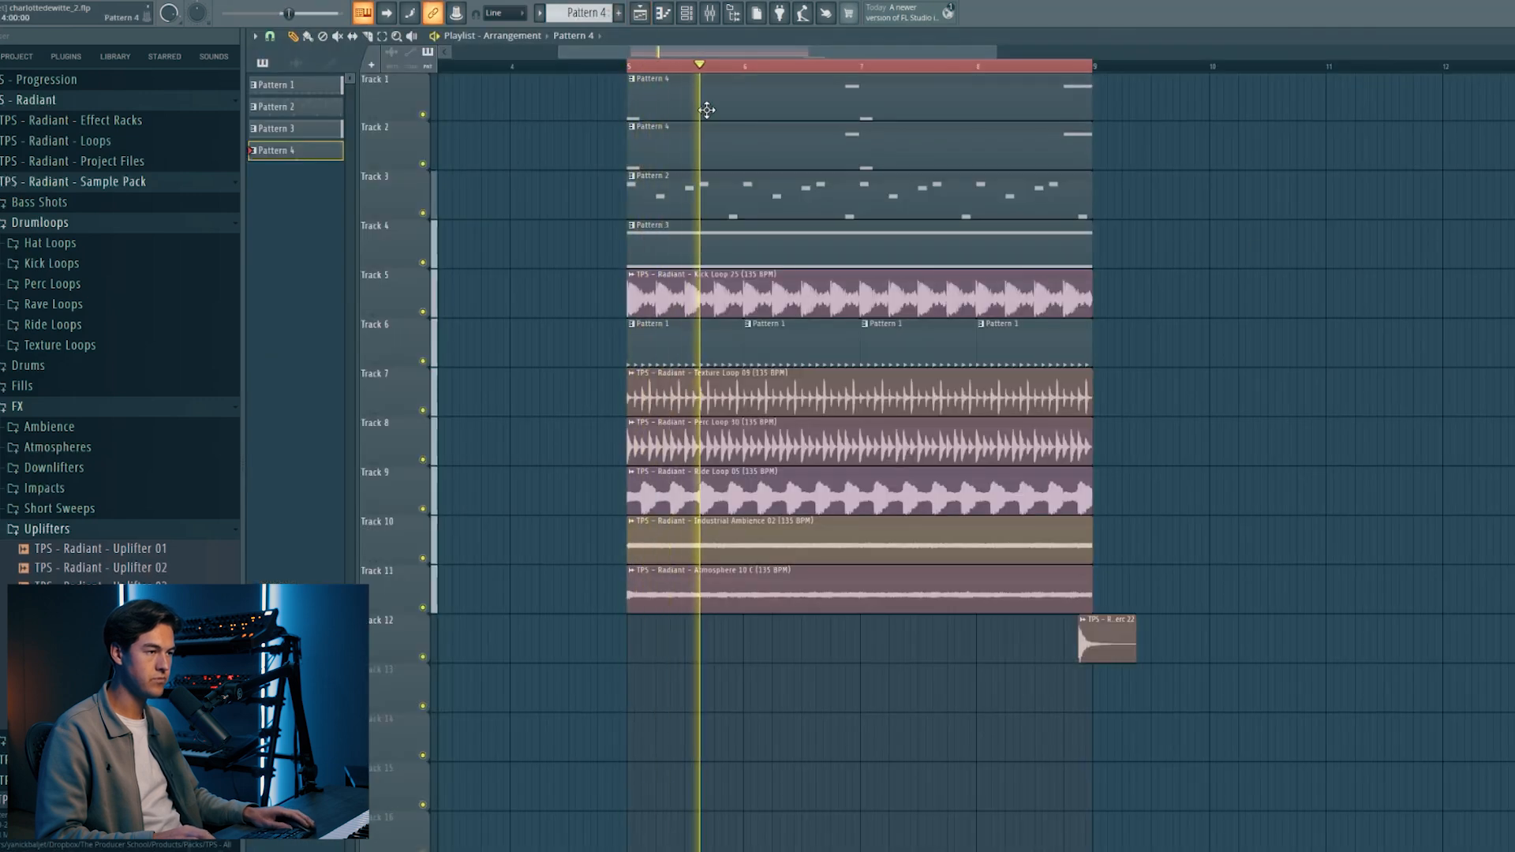
pyautogui.rightClick(747, 103)
pyautogui.click(841, 66)
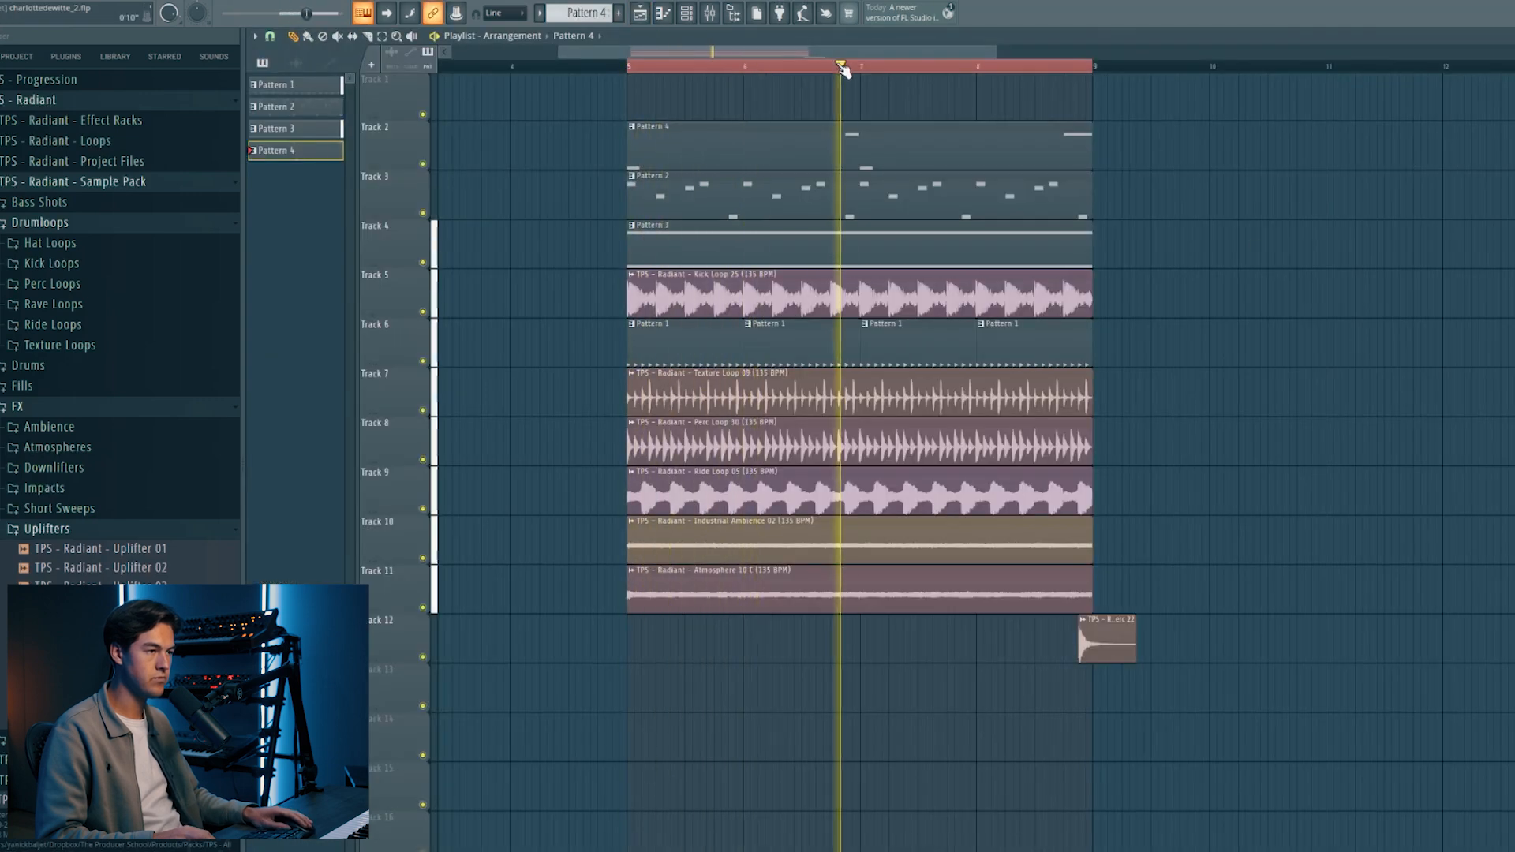
pyautogui.rightClick(423, 164)
pyautogui.press('space')
pyautogui.click(628, 66)
# Load Decapitator in slot 1 of the Serum #2 mixer insert.
pyautogui.press('F6')
pyautogui.click(555, 268)
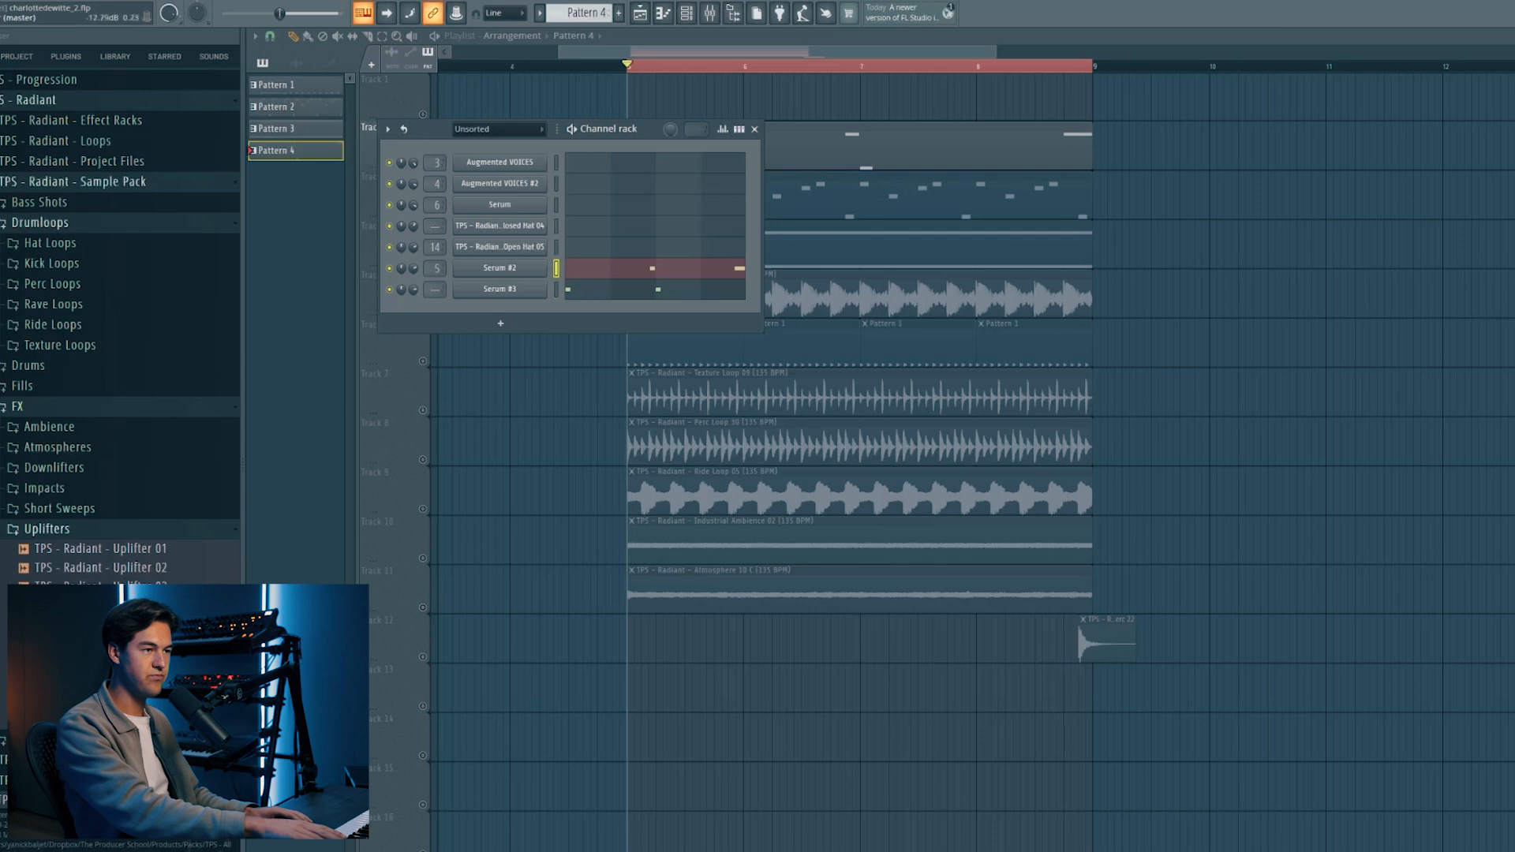
pyautogui.click(715, 18)
pyautogui.click(1213, 374)
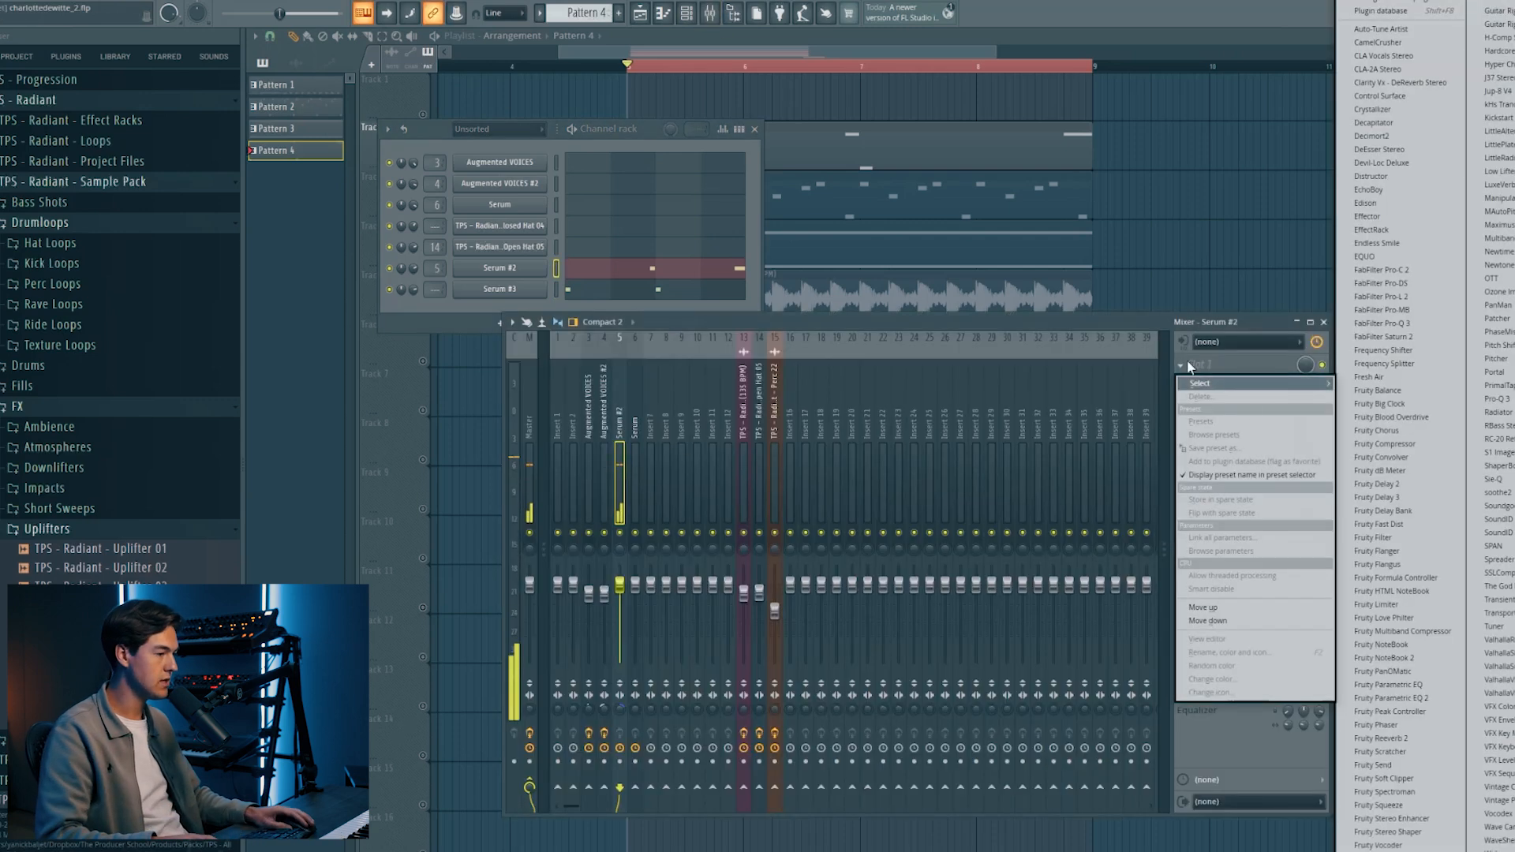
pyautogui.click(1370, 123)
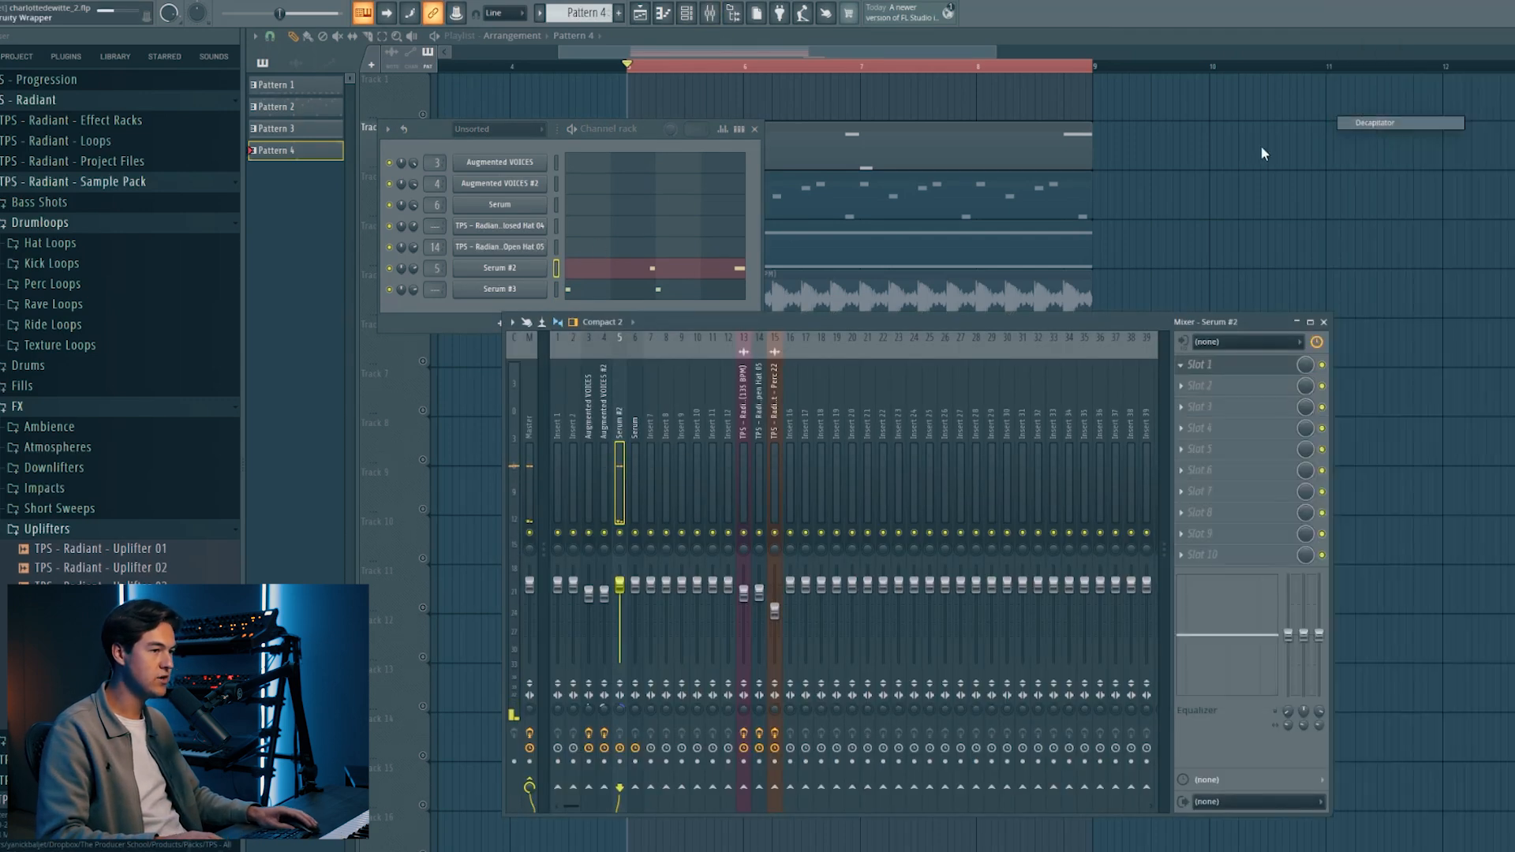
pyautogui.moveTo(194, 43); pyautogui.dragTo(654, 217)
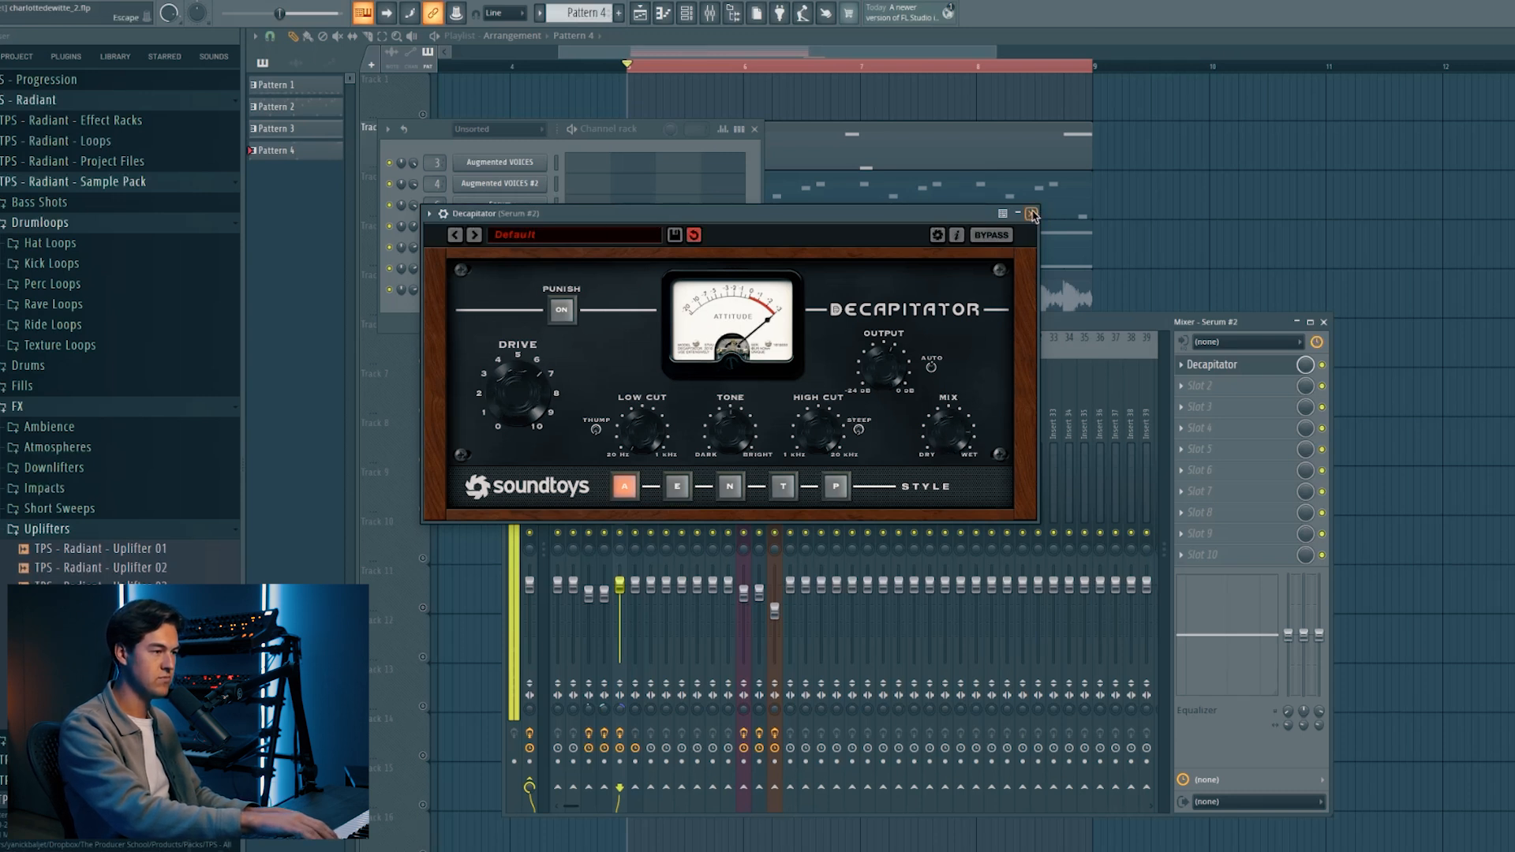
pyautogui.click(1031, 213)
# Add Fruity Parametric EQ 2 in slot 2 of the Serum #2 insert and cut the lows with a band 1 high pass.
pyautogui.click(1212, 385)
pyautogui.click(1435, 698)
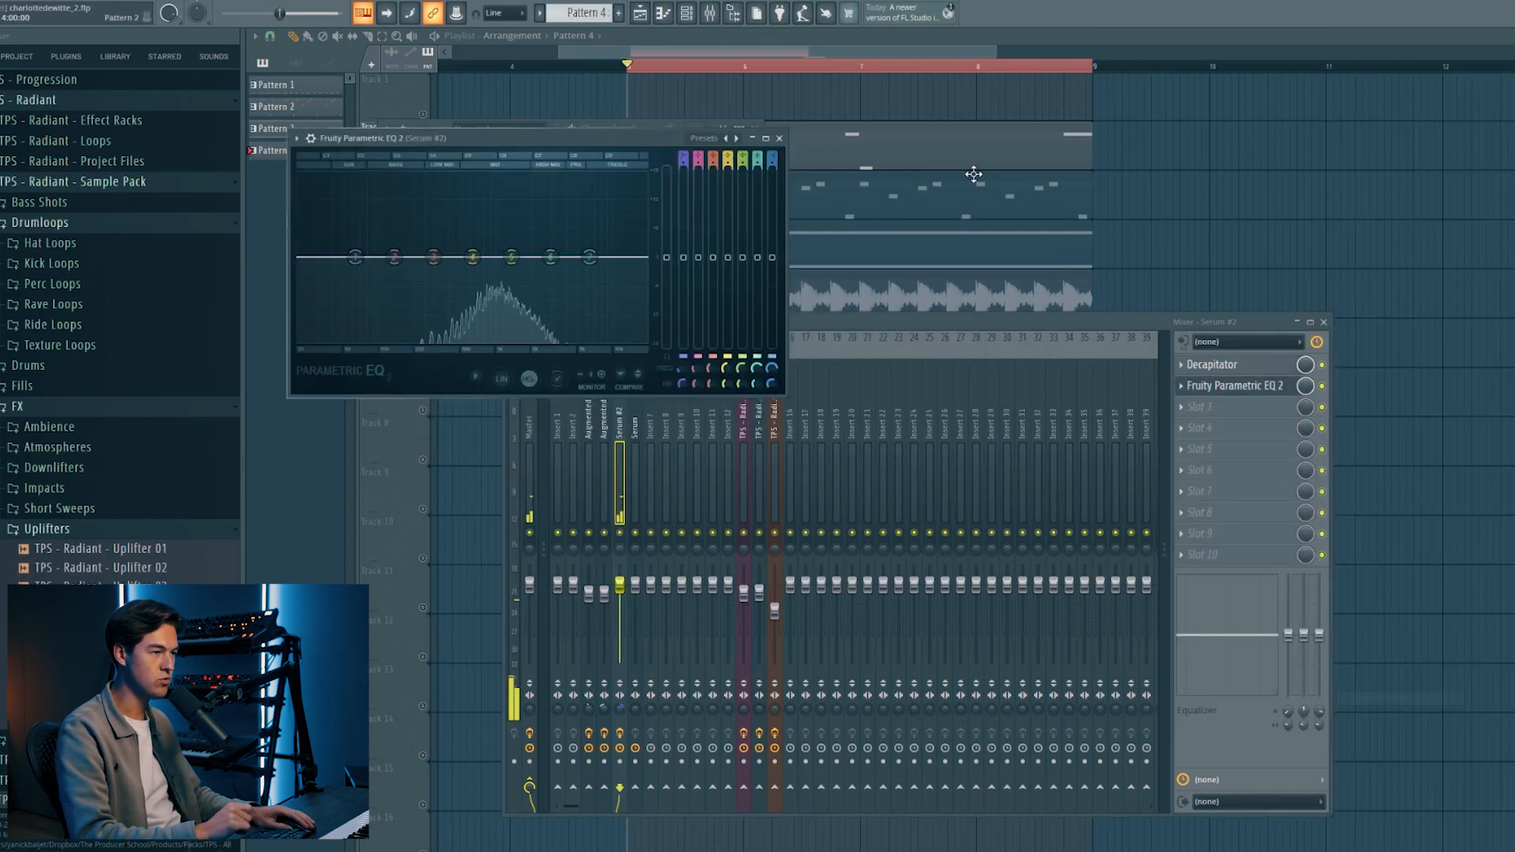
pyautogui.moveTo(682, 155)
pyautogui.mouseDown()
pyautogui.moveTo(682, 170)
pyautogui.moveTo(683, 150)
pyautogui.mouseUp()
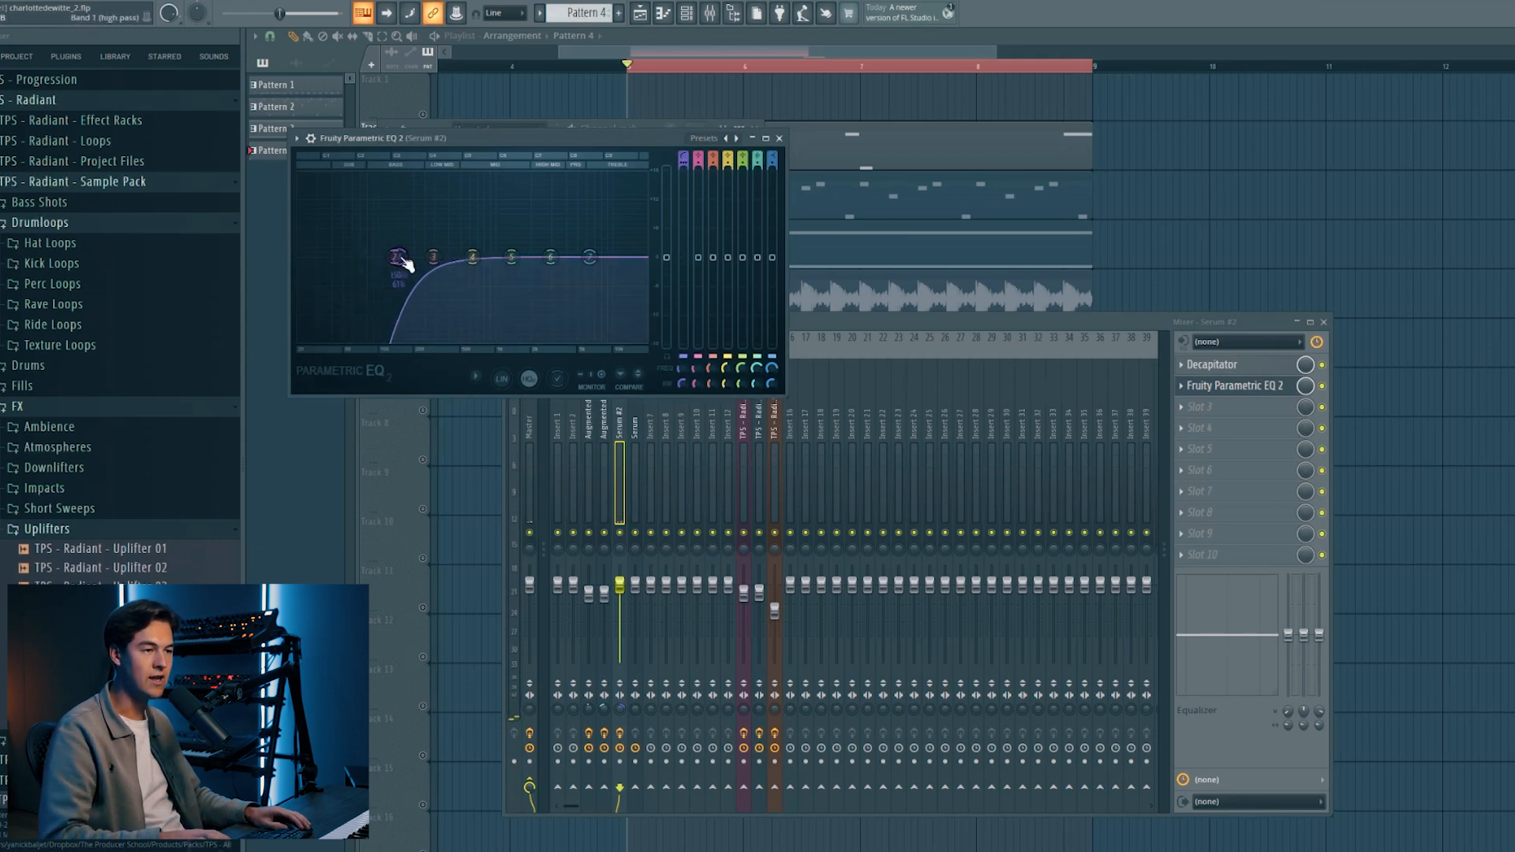
pyautogui.moveTo(408, 260); pyautogui.dragTo(419, 259)
pyautogui.click(1234, 386)
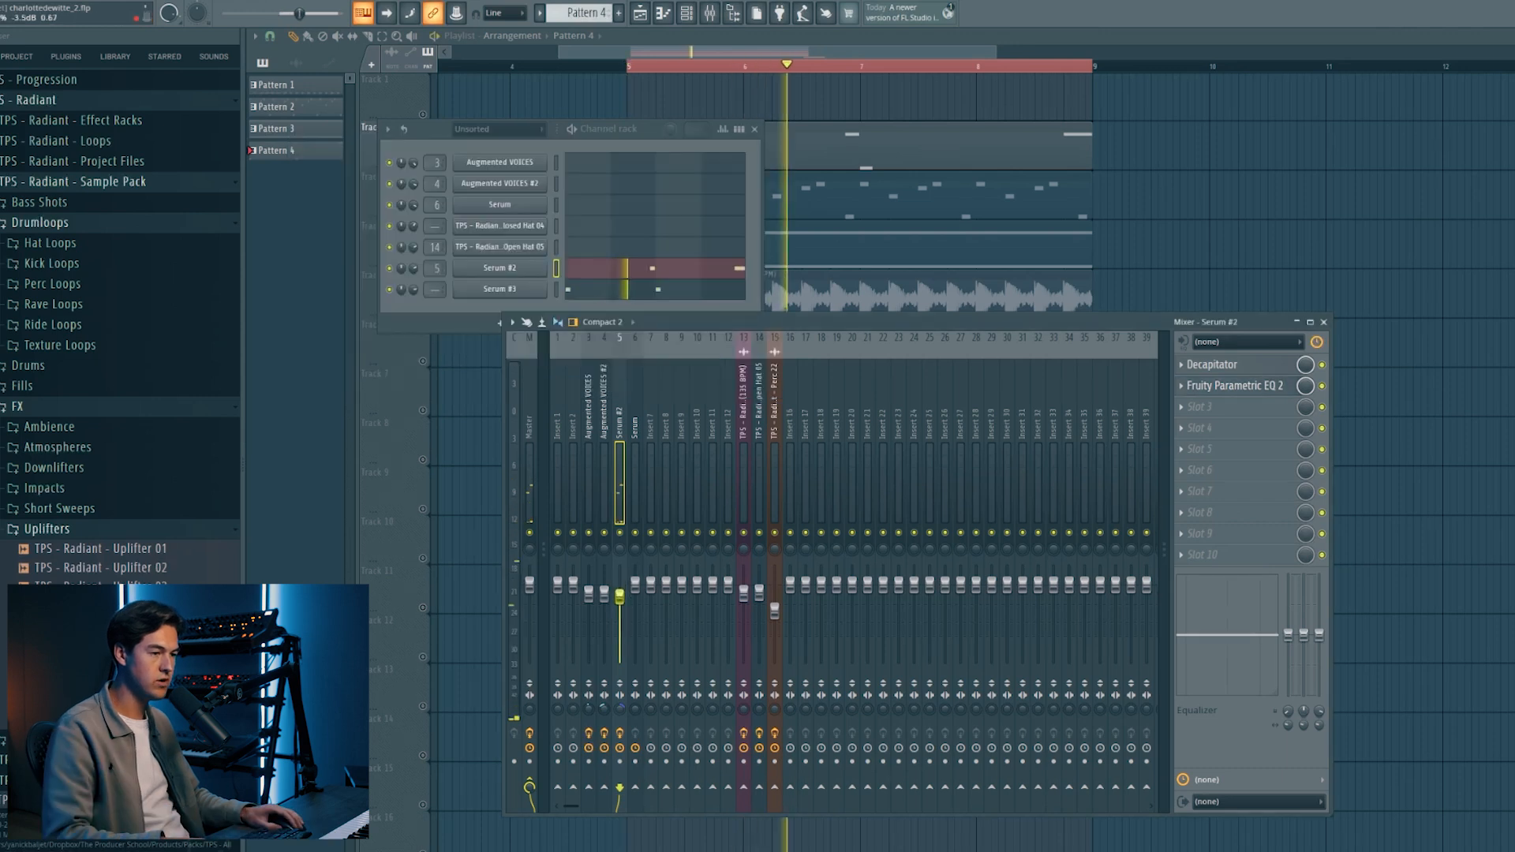
# Add Fruity Reeverb 2 in slot 3 of the Serum #2 insert and balance its volume at about -2.9 dB in the full mix.
pyautogui.click(1199, 406)
pyautogui.click(1415, 738)
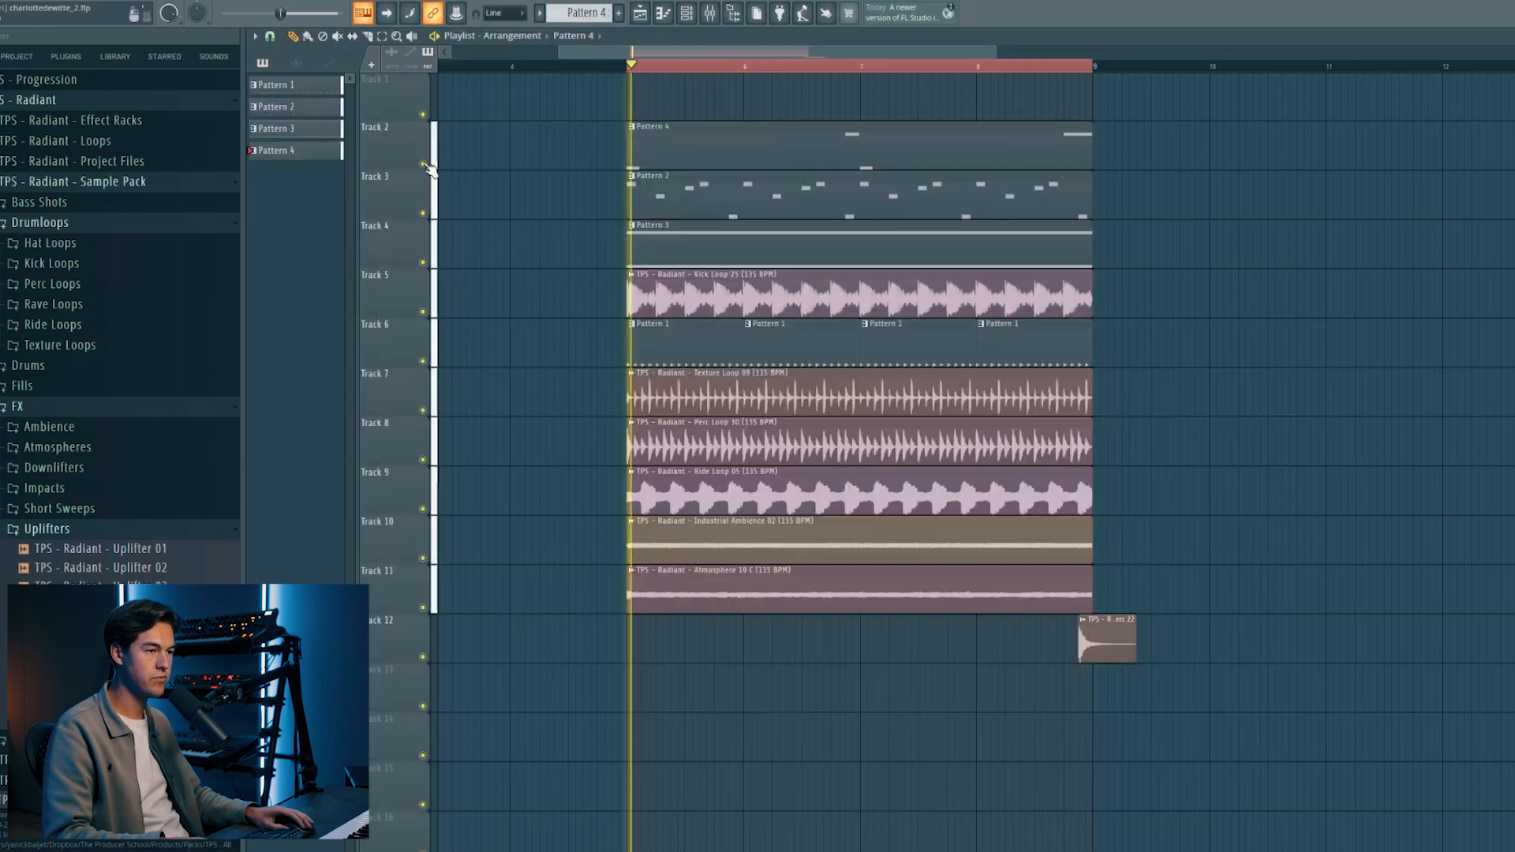
pyautogui.click(710, 13)
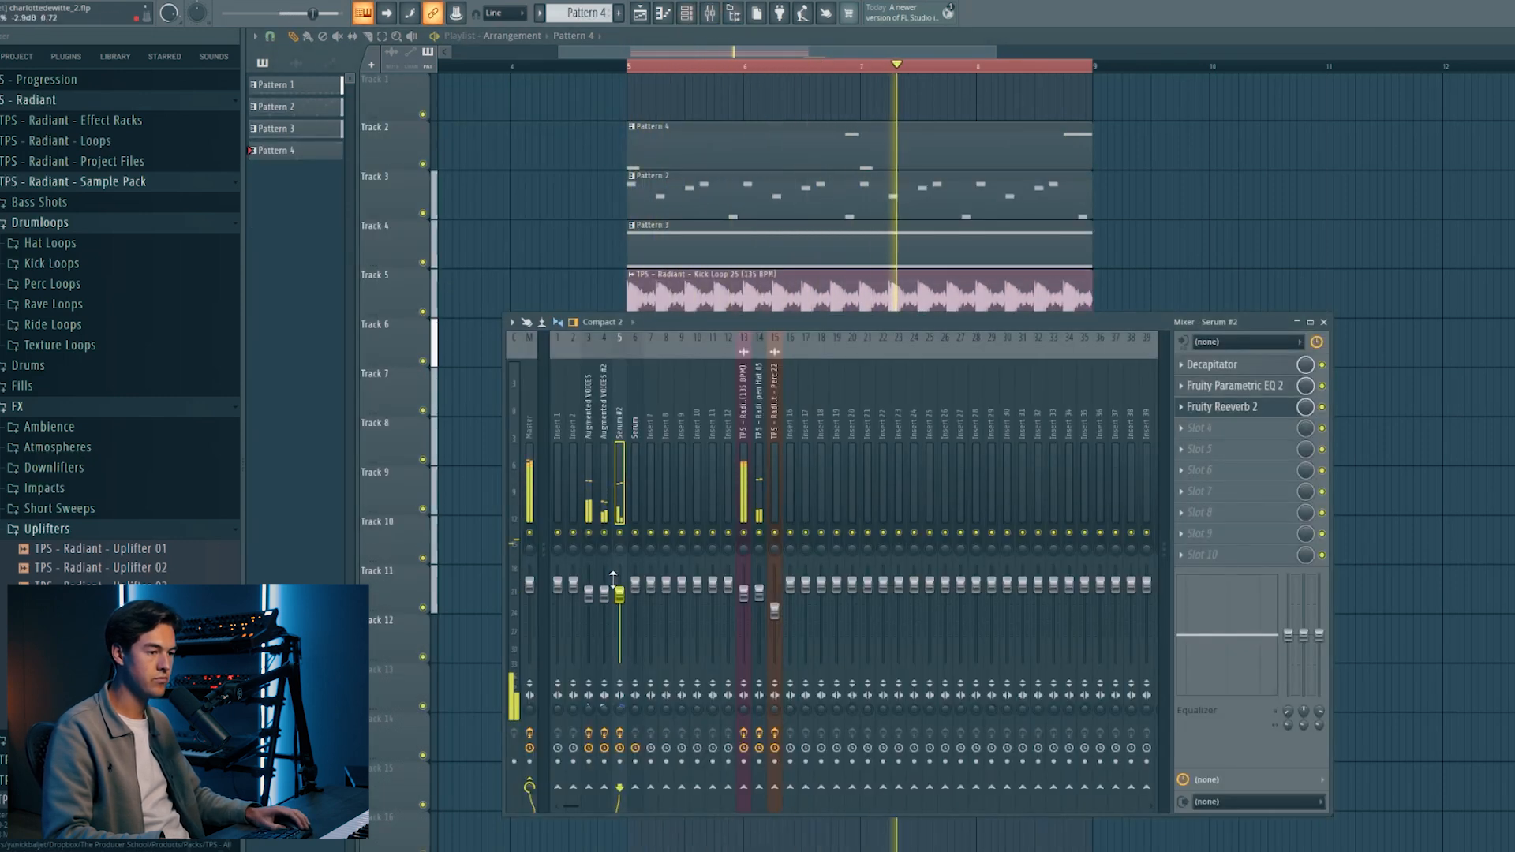
# Add an empty pattern, Pattern 5, and check the ACID - Og preset on the Serum channel.
pyautogui.click(687, 14)
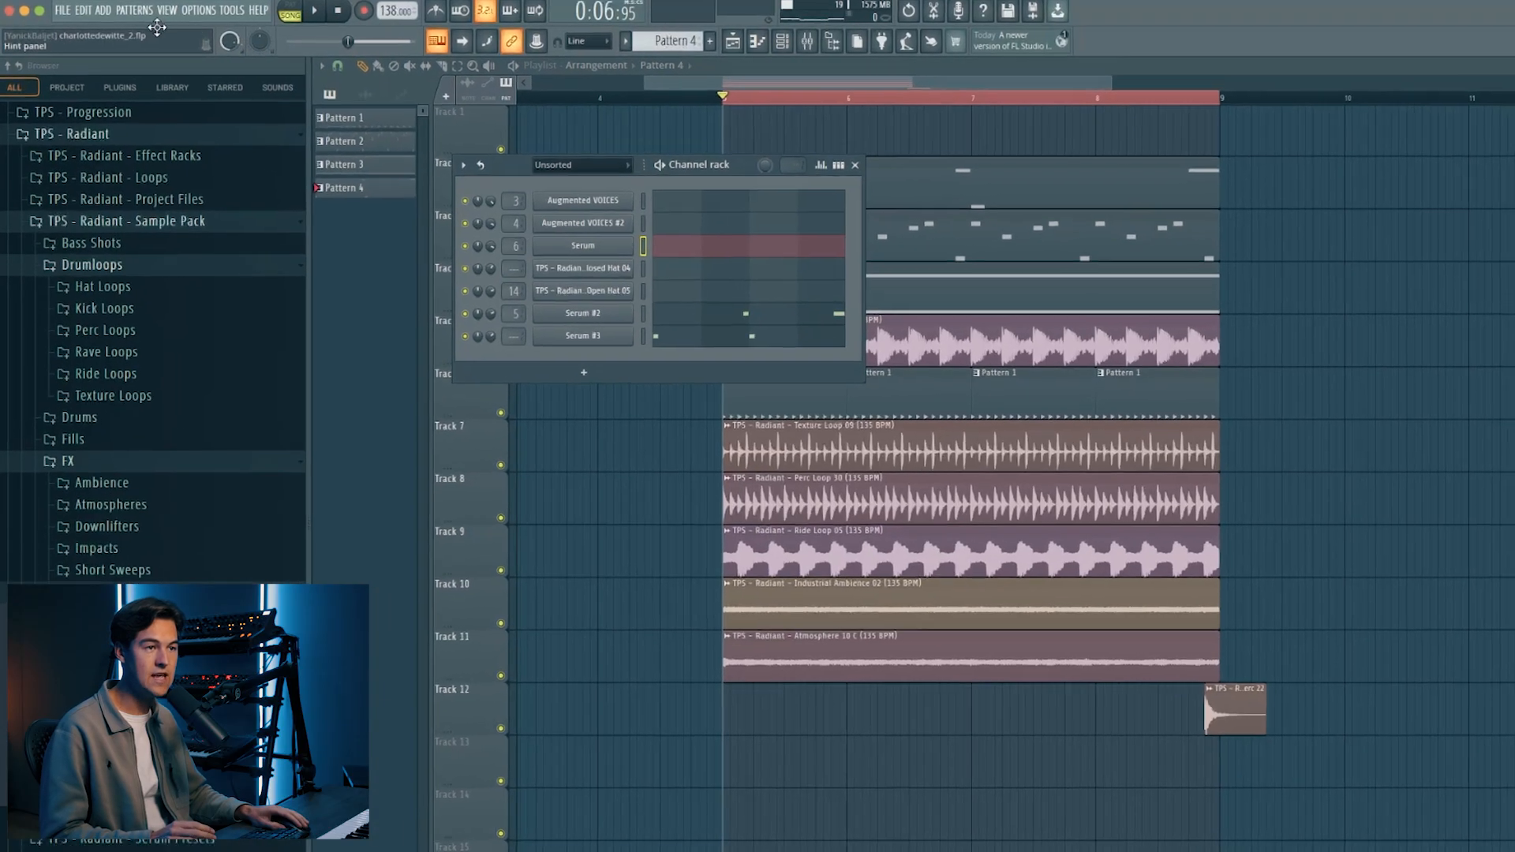
pyautogui.click(141, 9)
pyautogui.click(209, 34)
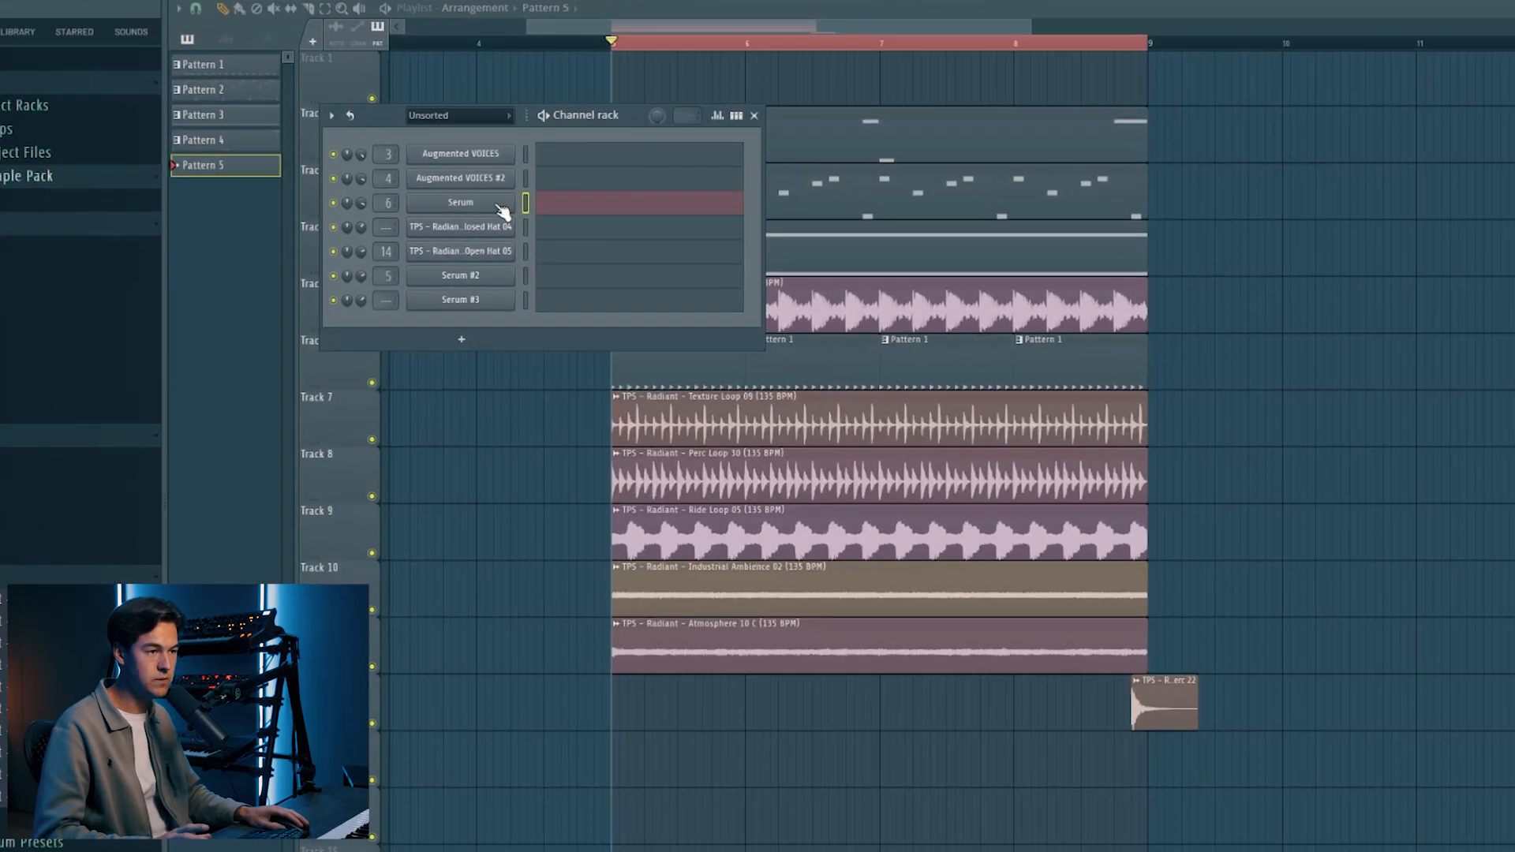
pyautogui.click(502, 211)
pyautogui.moveTo(830, 139); pyautogui.dragTo(631, 162)
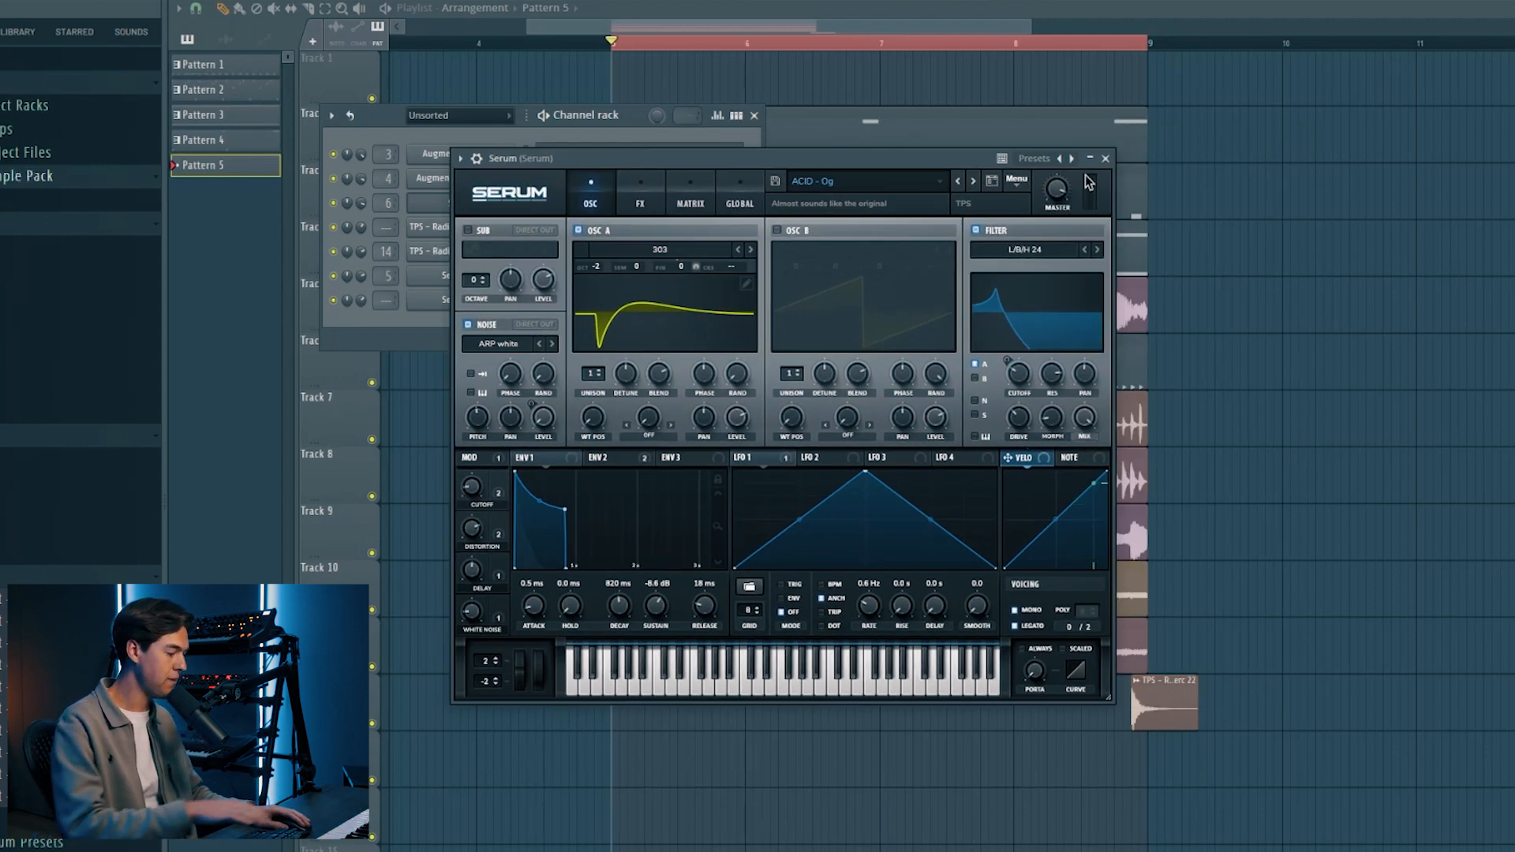
pyautogui.click(1105, 158)
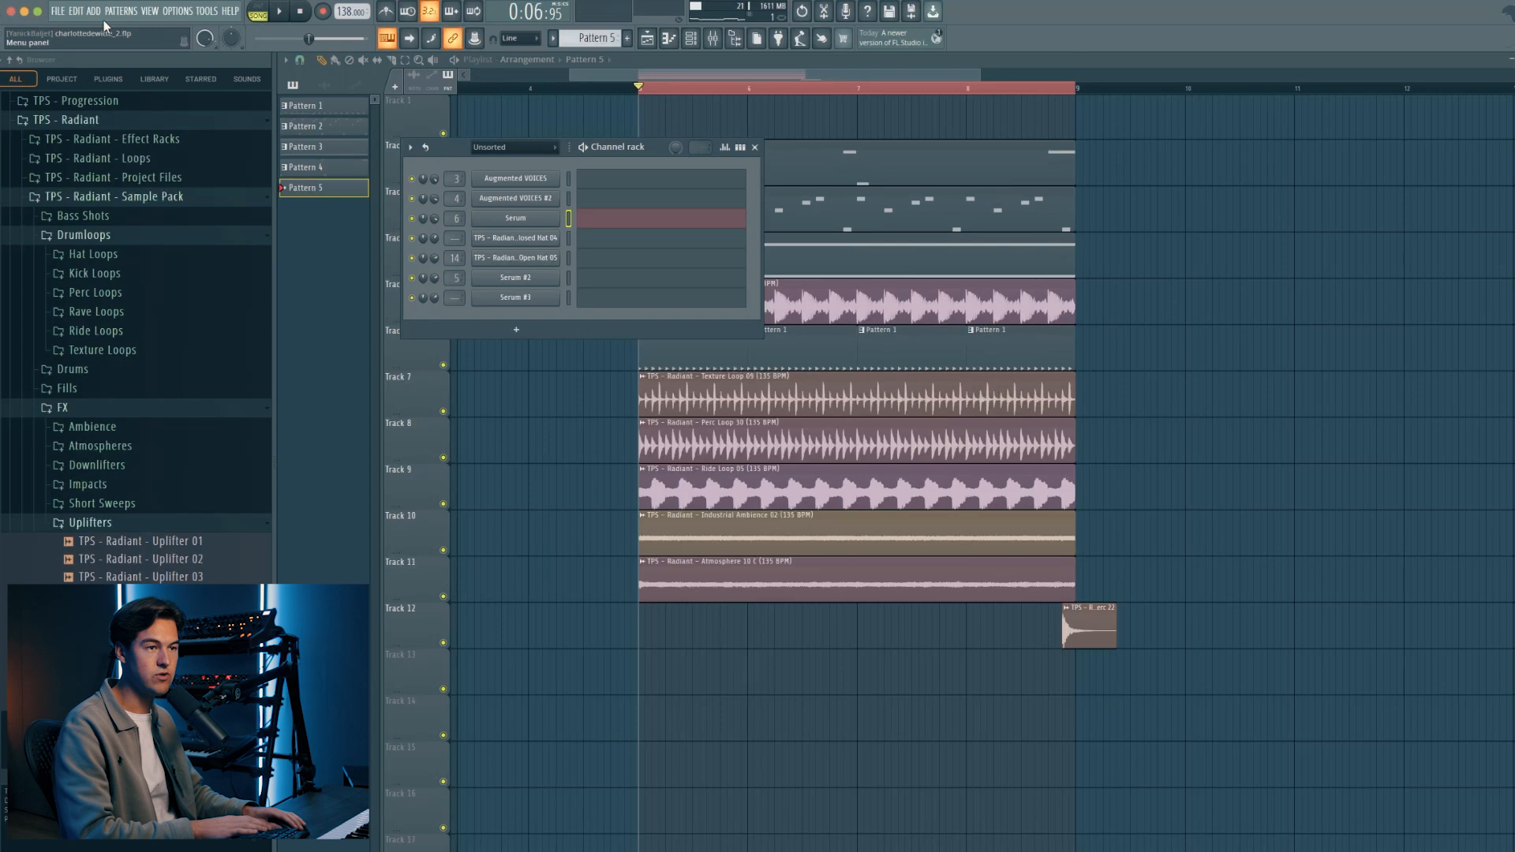
pyautogui.click(121, 11)
pyautogui.click(204, 42)
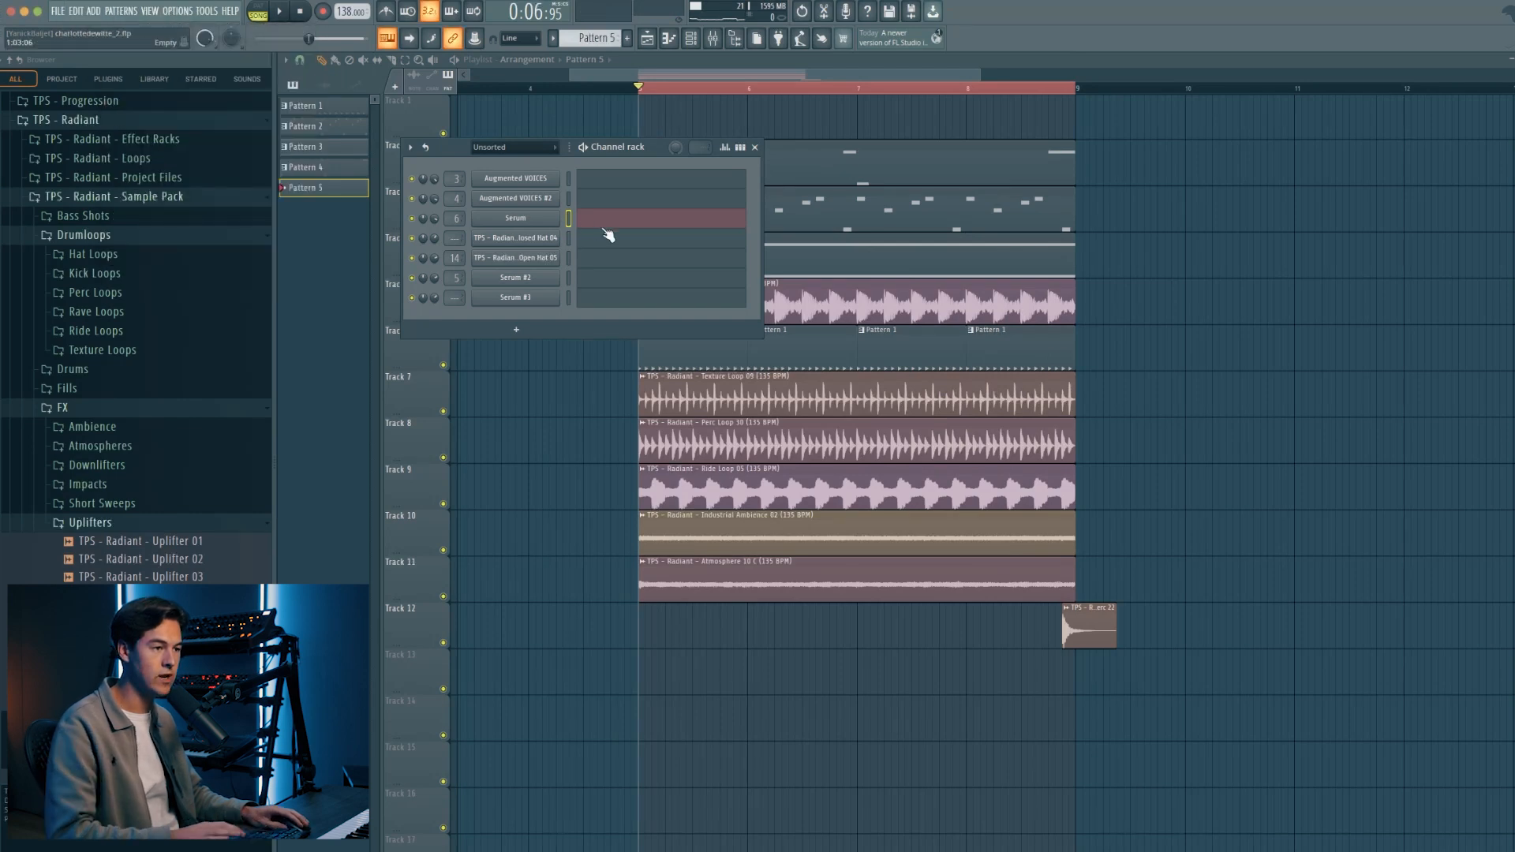
# Write a one-bar rhythm of short F#5 notes with gaps in the Serum piano roll of Pattern 5.
pyautogui.press('F7')
pyautogui.moveTo(346, 314); pyautogui.dragTo(269, 312)
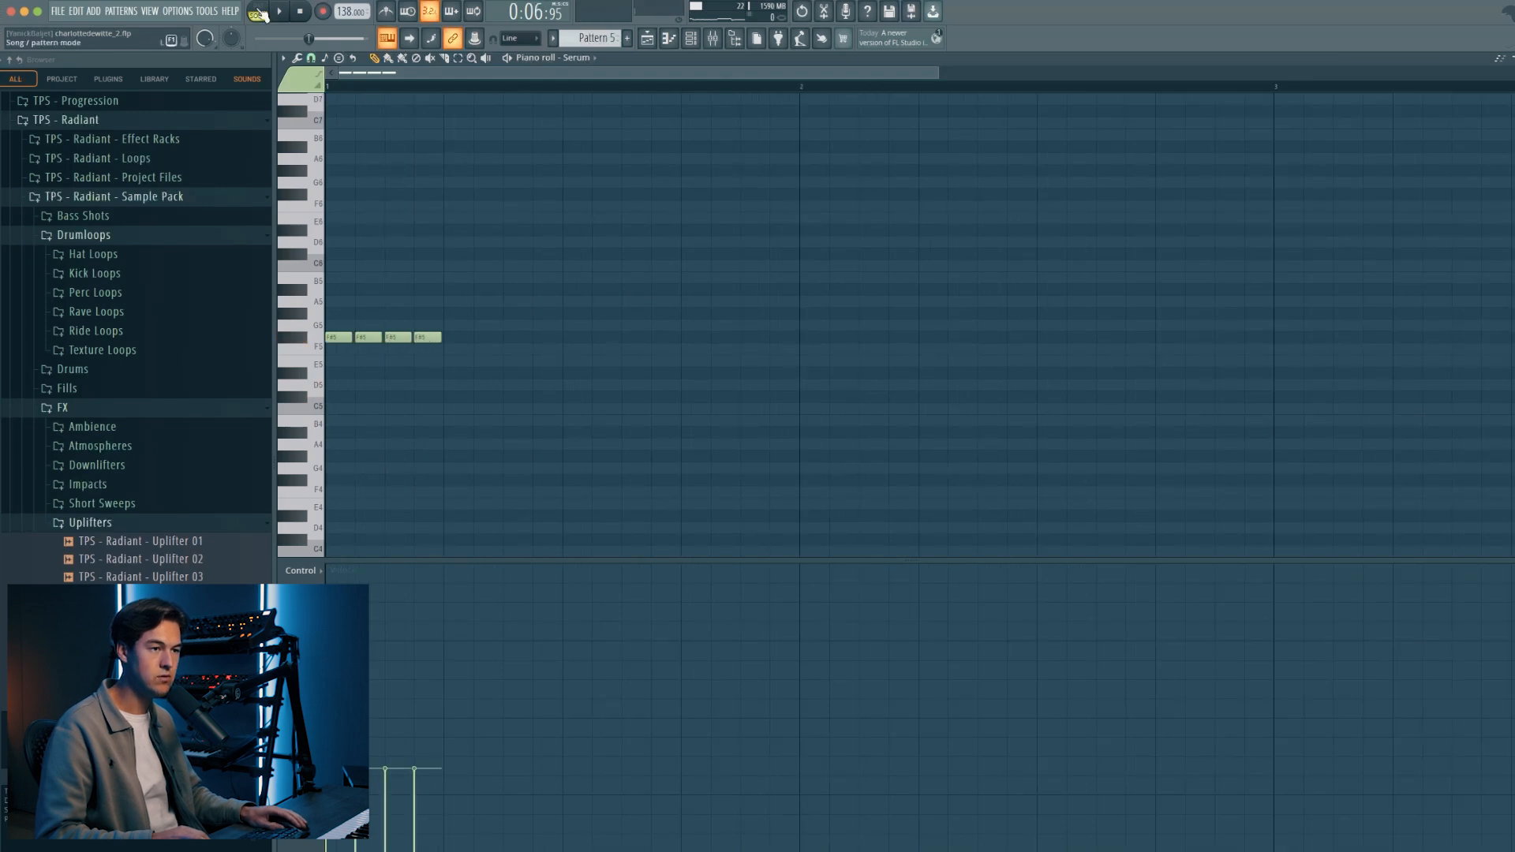
pyautogui.press('space')
pyautogui.moveTo(666, 337); pyautogui.dragTo(572, 340)
pyautogui.click(513, 338)
pyautogui.click(752, 339)
pyautogui.click(778, 339)
pyautogui.scroll(-1, 695, 380)
pyautogui.scroll(-2, 694, 381)
# Copy the bar 1 acid rhythm into bar 2 and play it back.
pyautogui.moveTo(723, 354); pyautogui.dragTo(303, 318)
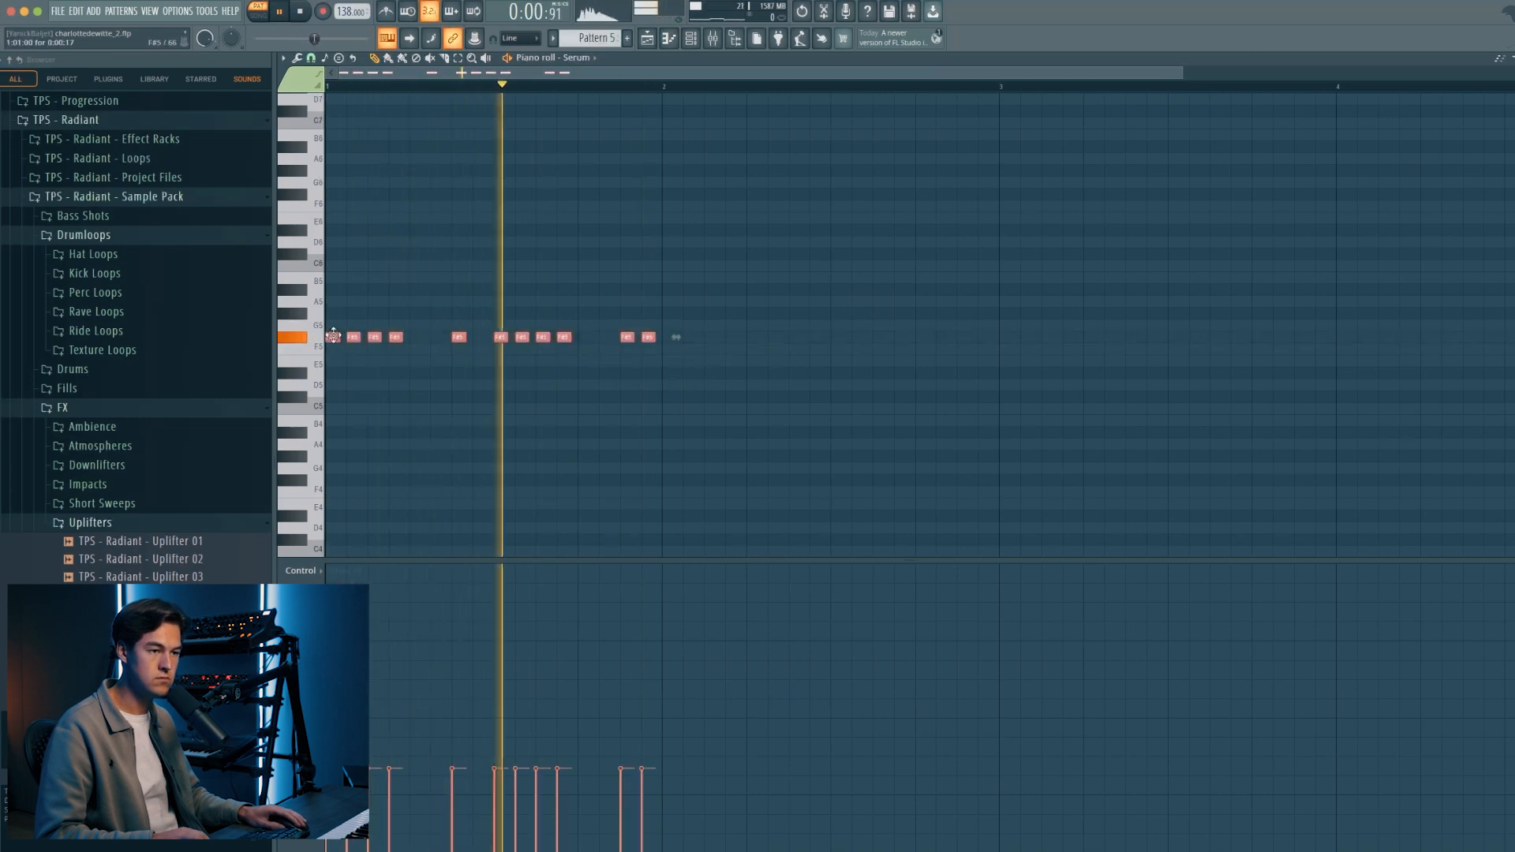
pyautogui.press('space')
pyautogui.moveTo(333, 337); pyautogui.dragTo(673, 326)
pyautogui.scroll(-4, 698, 407)
pyautogui.scroll(3, 649, 391)
pyautogui.press('space')
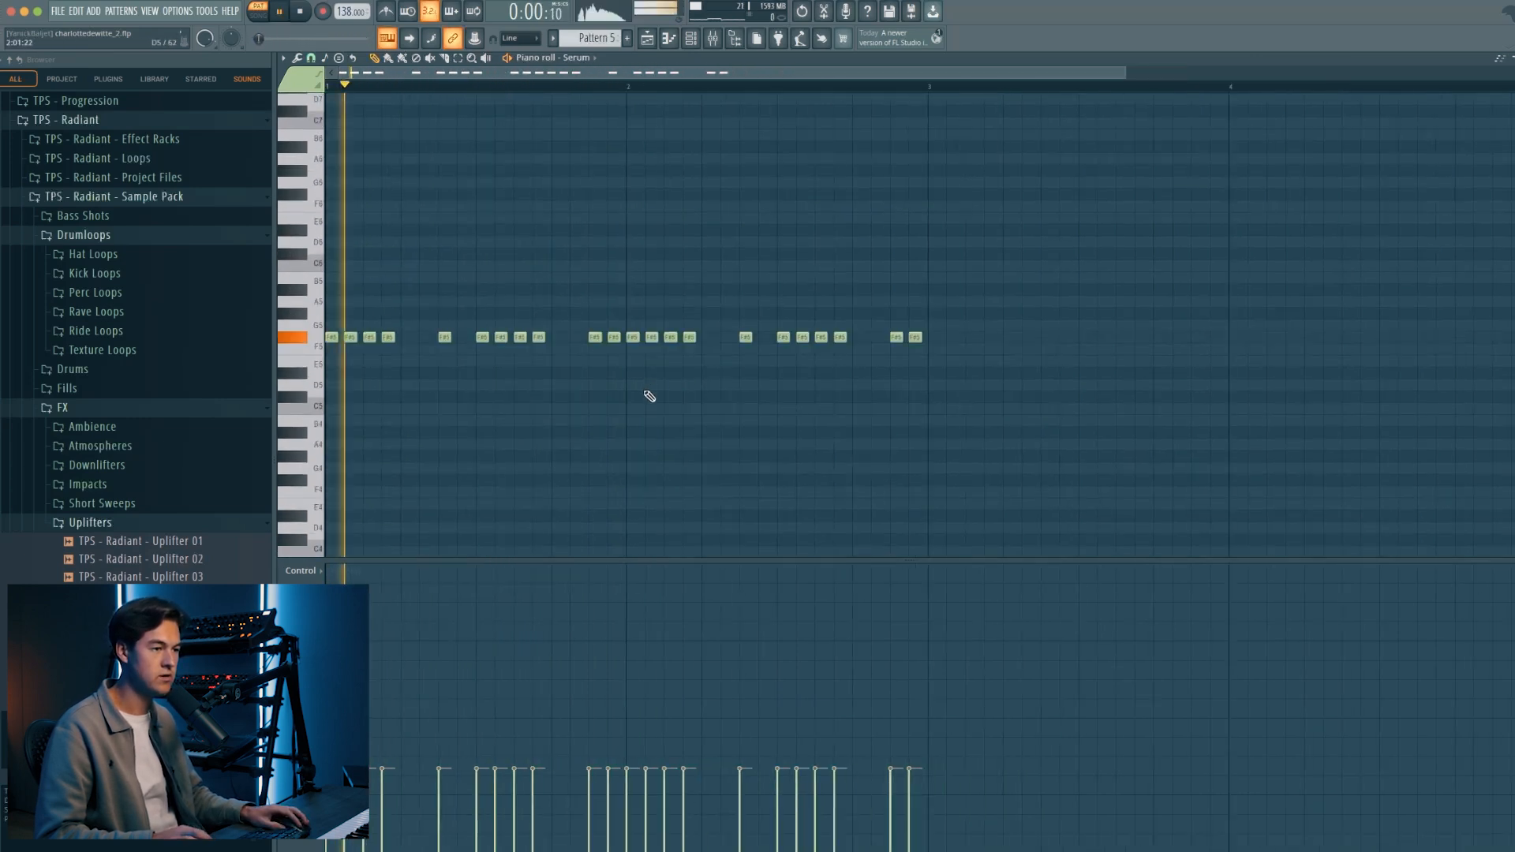
# Replace the last two notes of bar 2 with one longer note and duplicate the two-bar acid phrase to fill four bars.
pyautogui.press('space')
pyautogui.rightClick(914, 340)
pyautogui.moveTo(903, 338); pyautogui.dragTo(923, 340)
pyautogui.click(315, 339)
pyautogui.hotkey('ctrl', 'b')
pyautogui.moveTo(933, 337); pyautogui.dragTo(934, 338)
pyautogui.scroll(-3, 920, 316)
pyautogui.keyDown('ctrl'); pyautogui.click(642, 149); pyautogui.keyUp('ctrl')
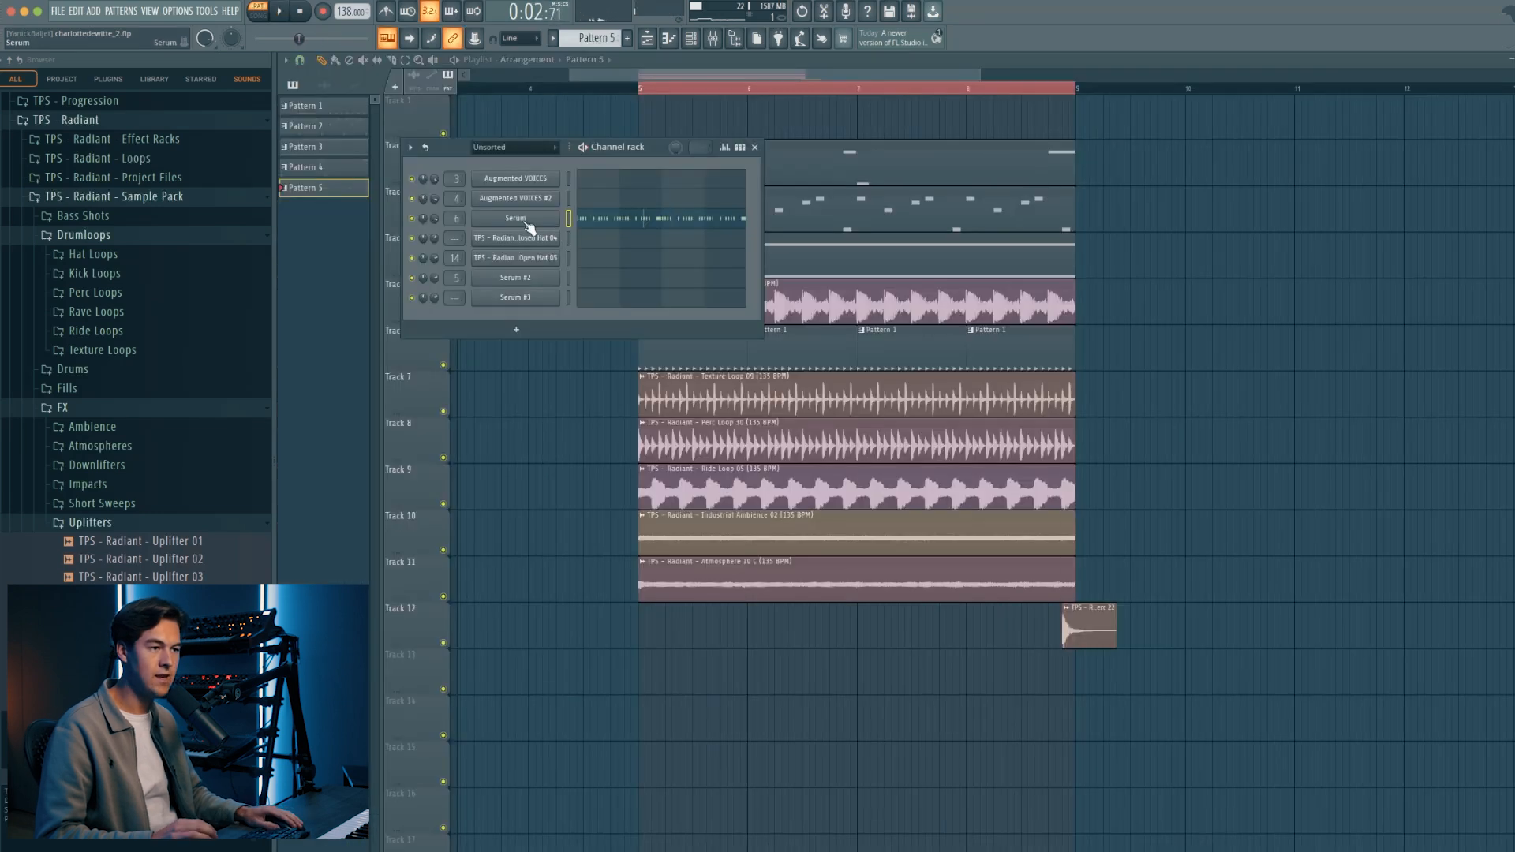
# Raise the Cutoff macro of the Serum acid sound and bring up the Serum insert in the mixer.
pyautogui.click(527, 221)
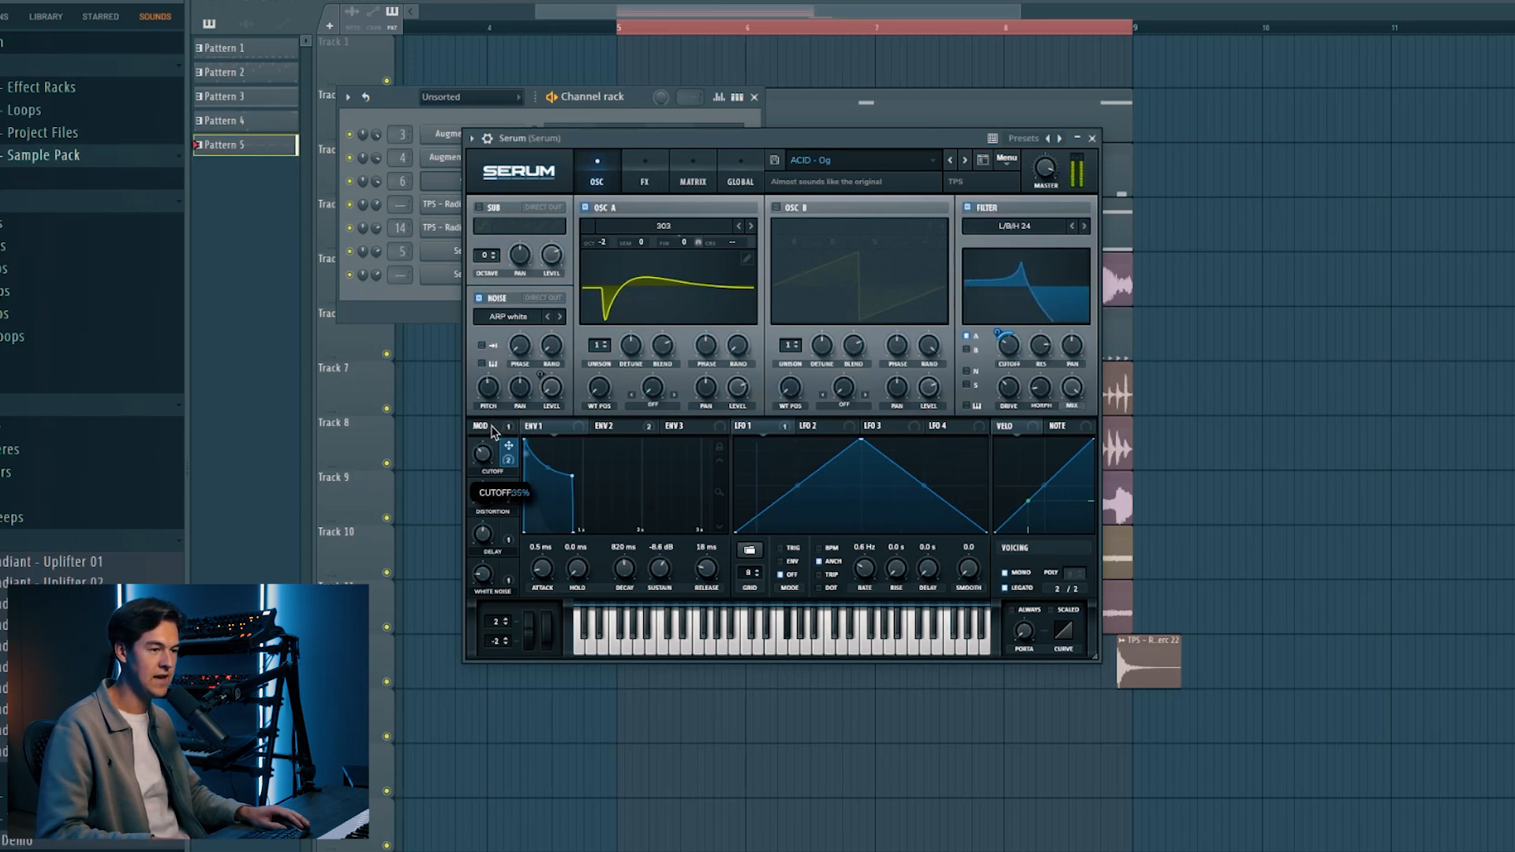
pyautogui.moveTo(489, 451); pyautogui.dragTo(489, 370)
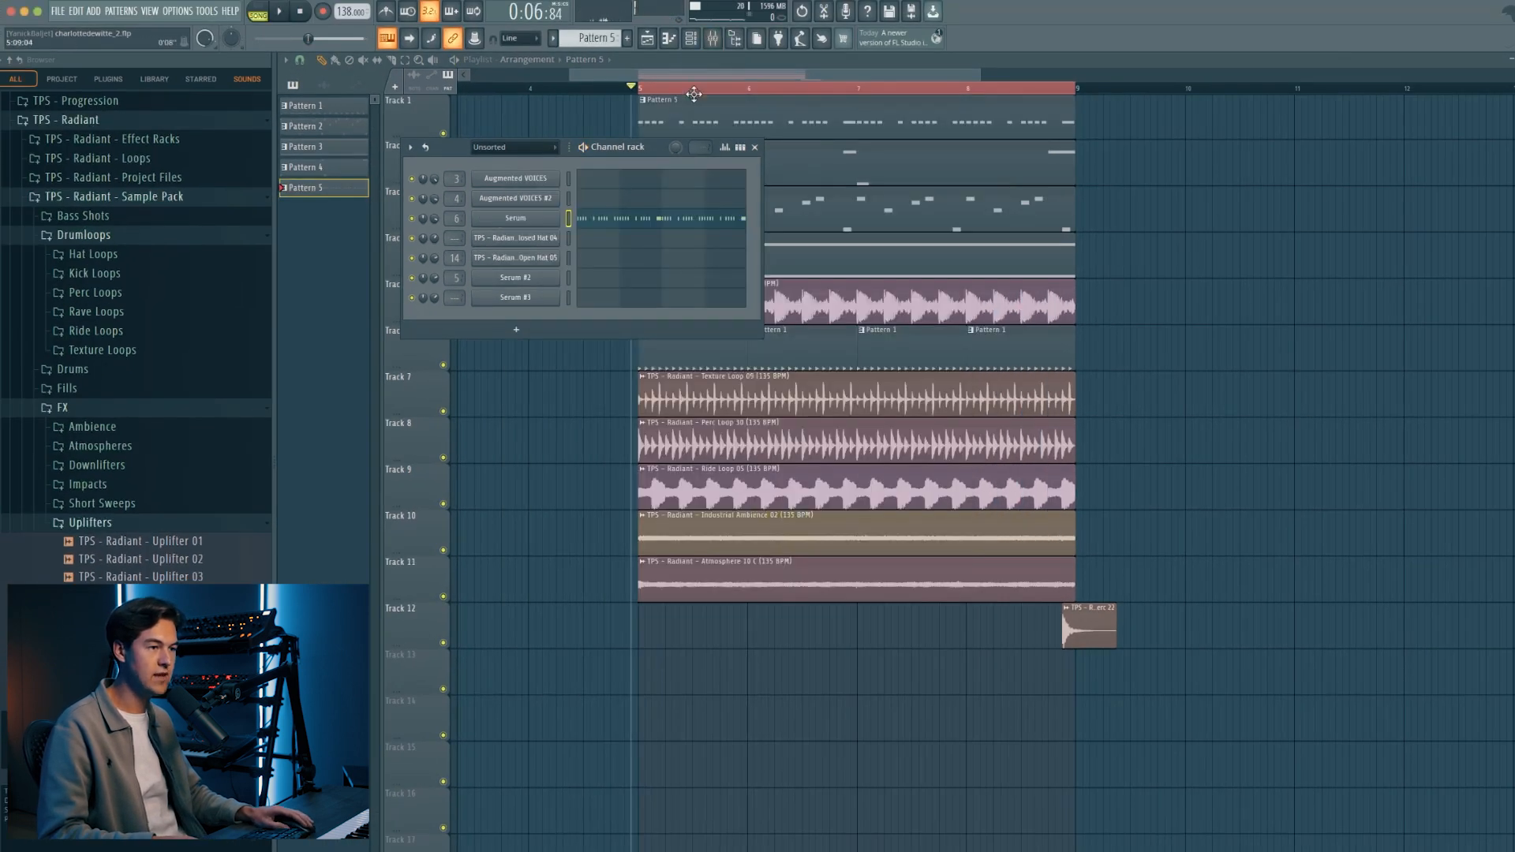
pyautogui.click(712, 37)
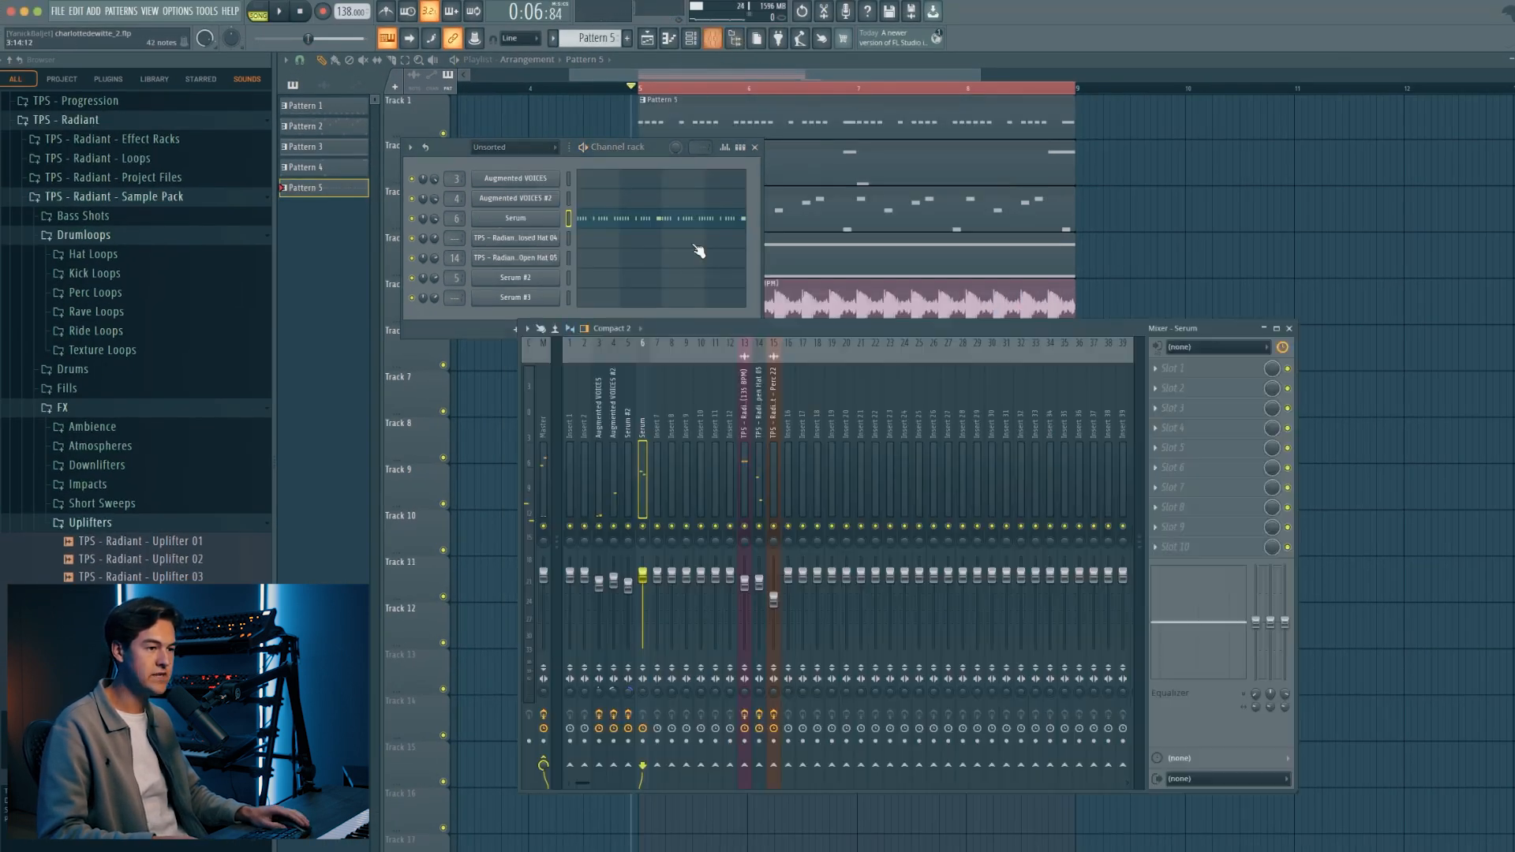
# Add Fruity Parametric EQ 2 to slot 2 of the Serum insert and cut the acid line's low end.
pyautogui.click(587, 145)
pyautogui.press('space')
pyautogui.click(1191, 392)
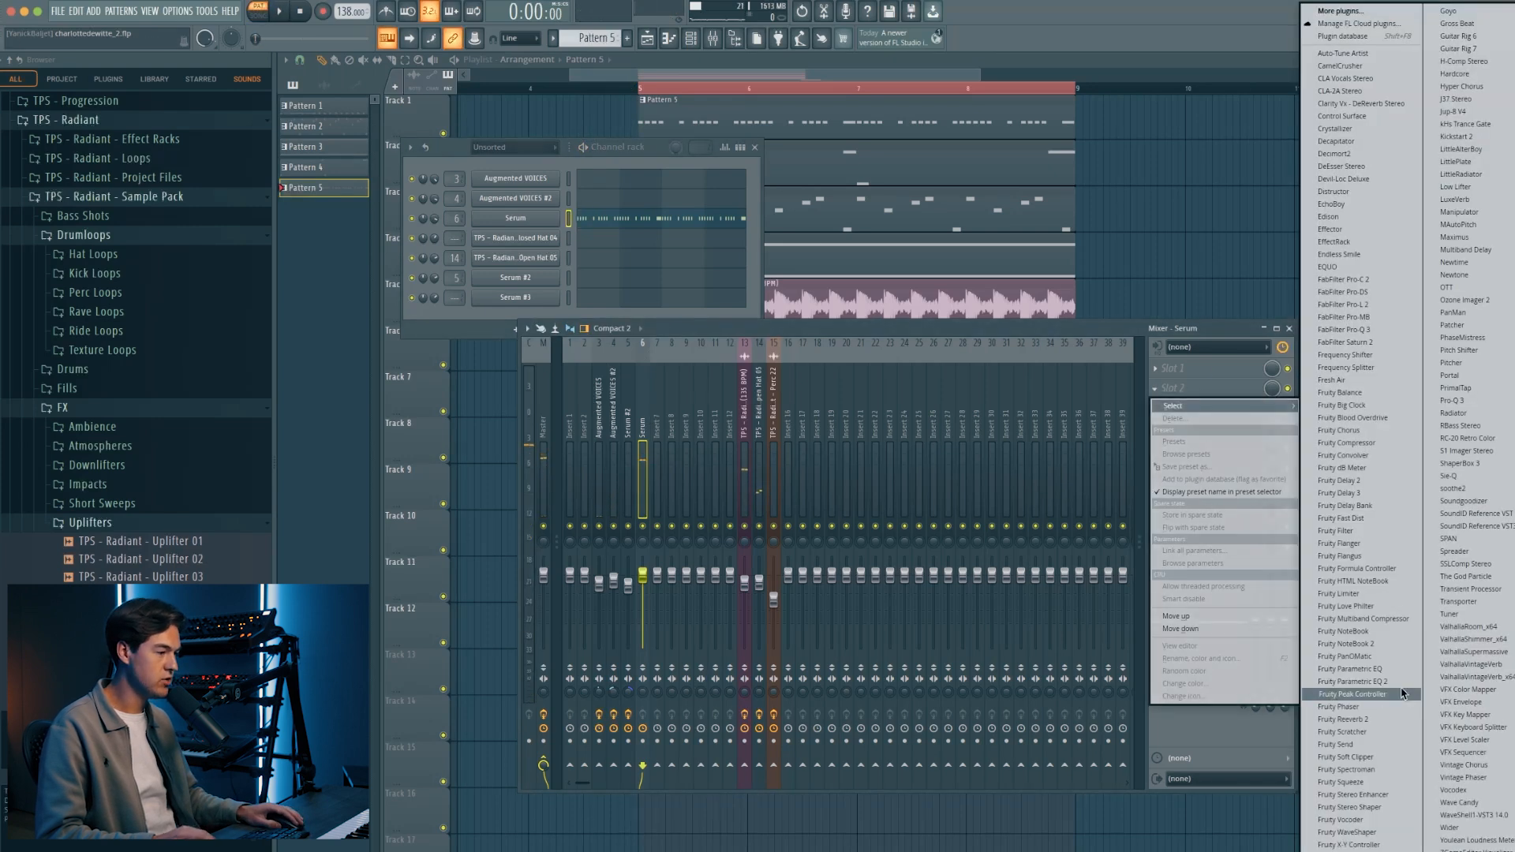
pyautogui.click(1393, 682)
pyautogui.press('space')
pyautogui.moveTo(362, 250); pyautogui.dragTo(396, 251)
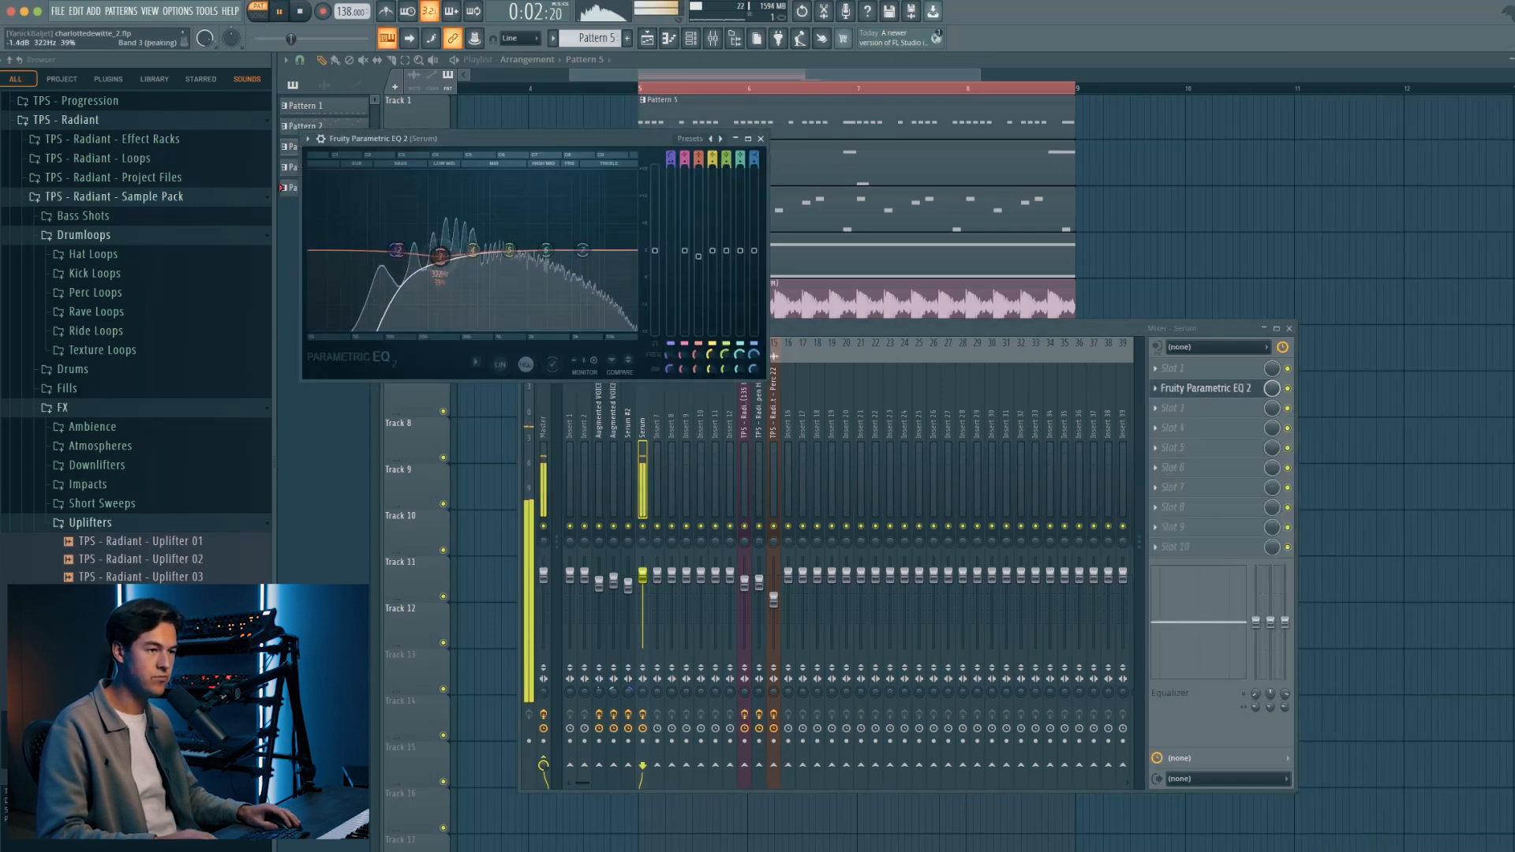
pyautogui.click(760, 139)
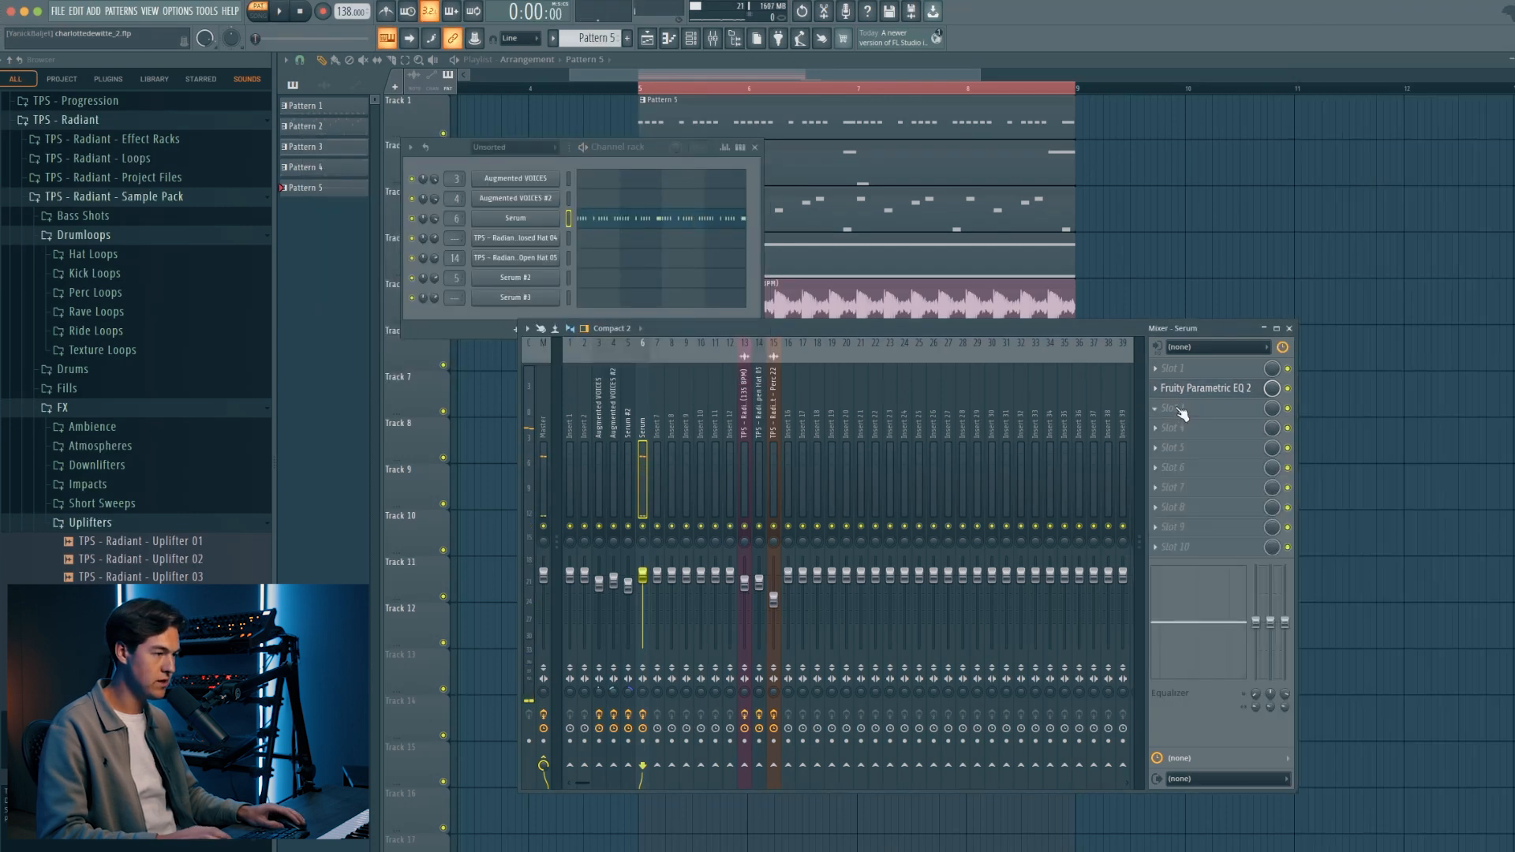
# Add OTT in slot 3 and Fruity Reeverb 2 in slot 5 of the Serum insert, and adjust the reverb's wet level.
pyautogui.click(1179, 410)
pyautogui.press('Return')
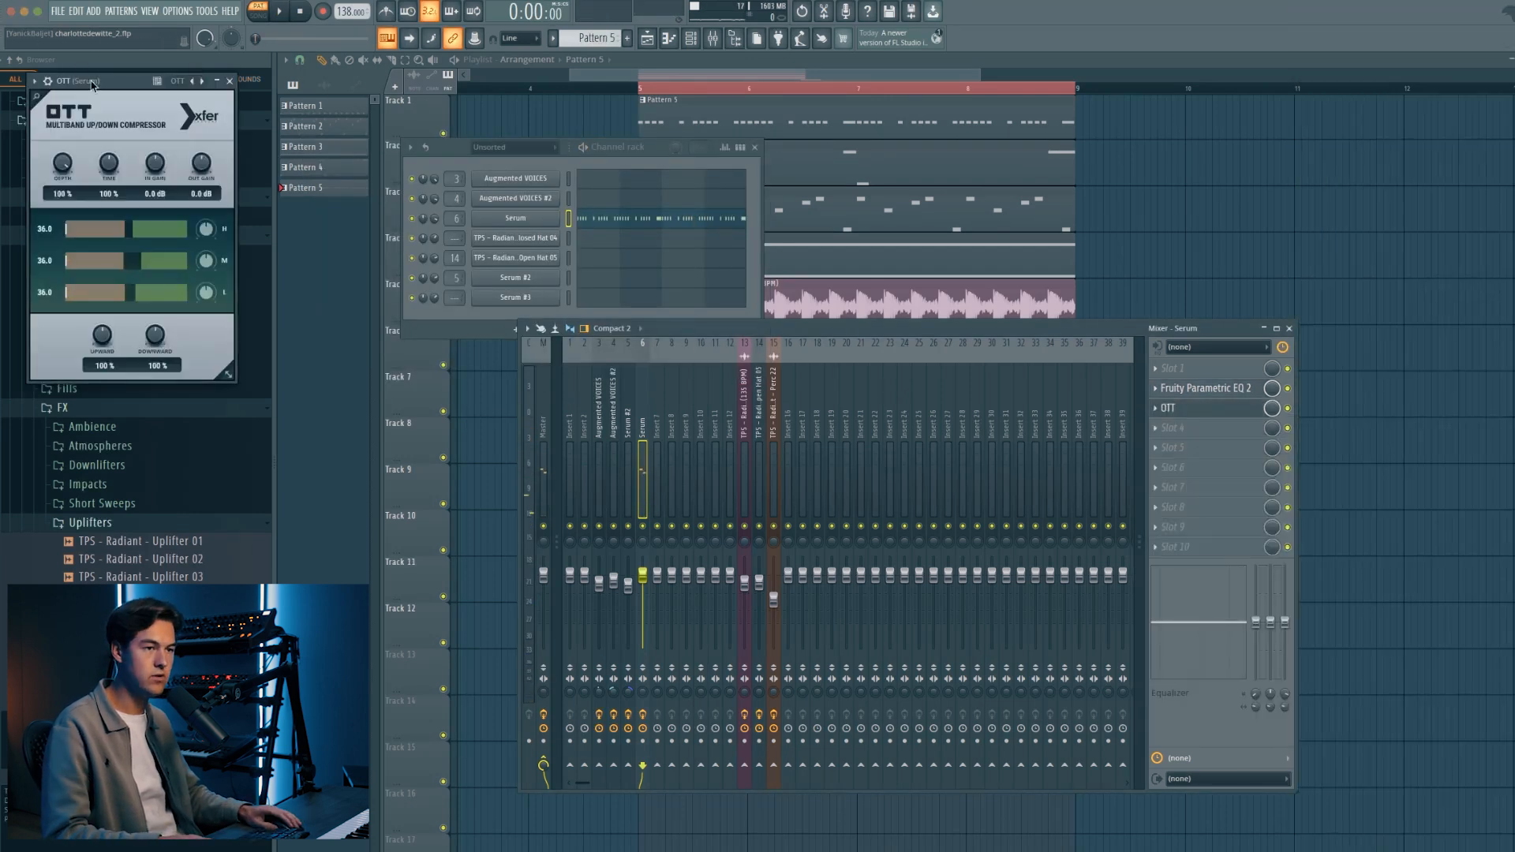
pyautogui.moveTo(92, 80); pyautogui.dragTo(693, 206)
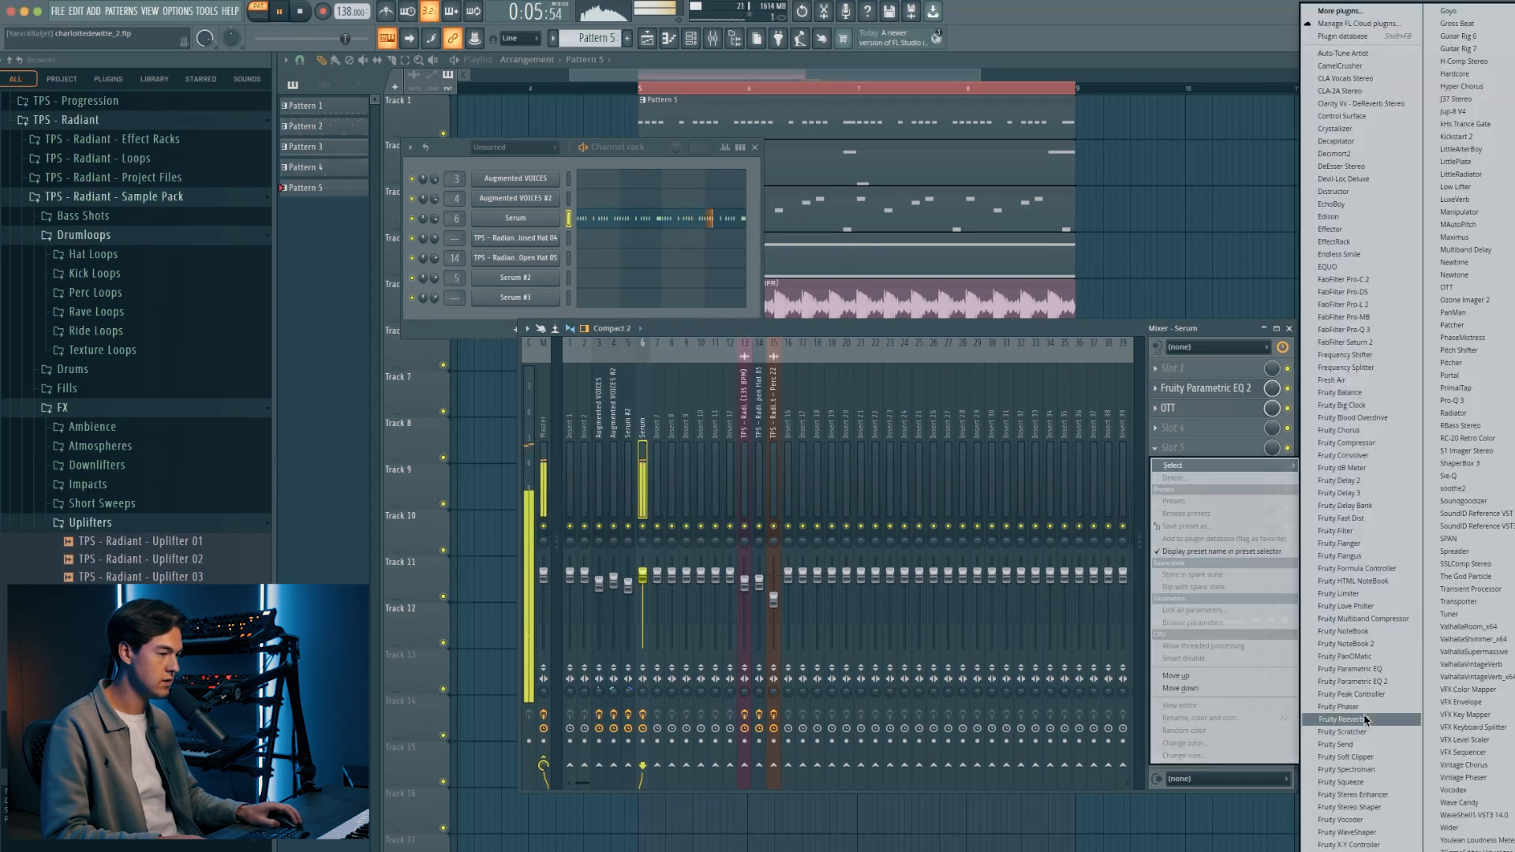
pyautogui.press('Return')
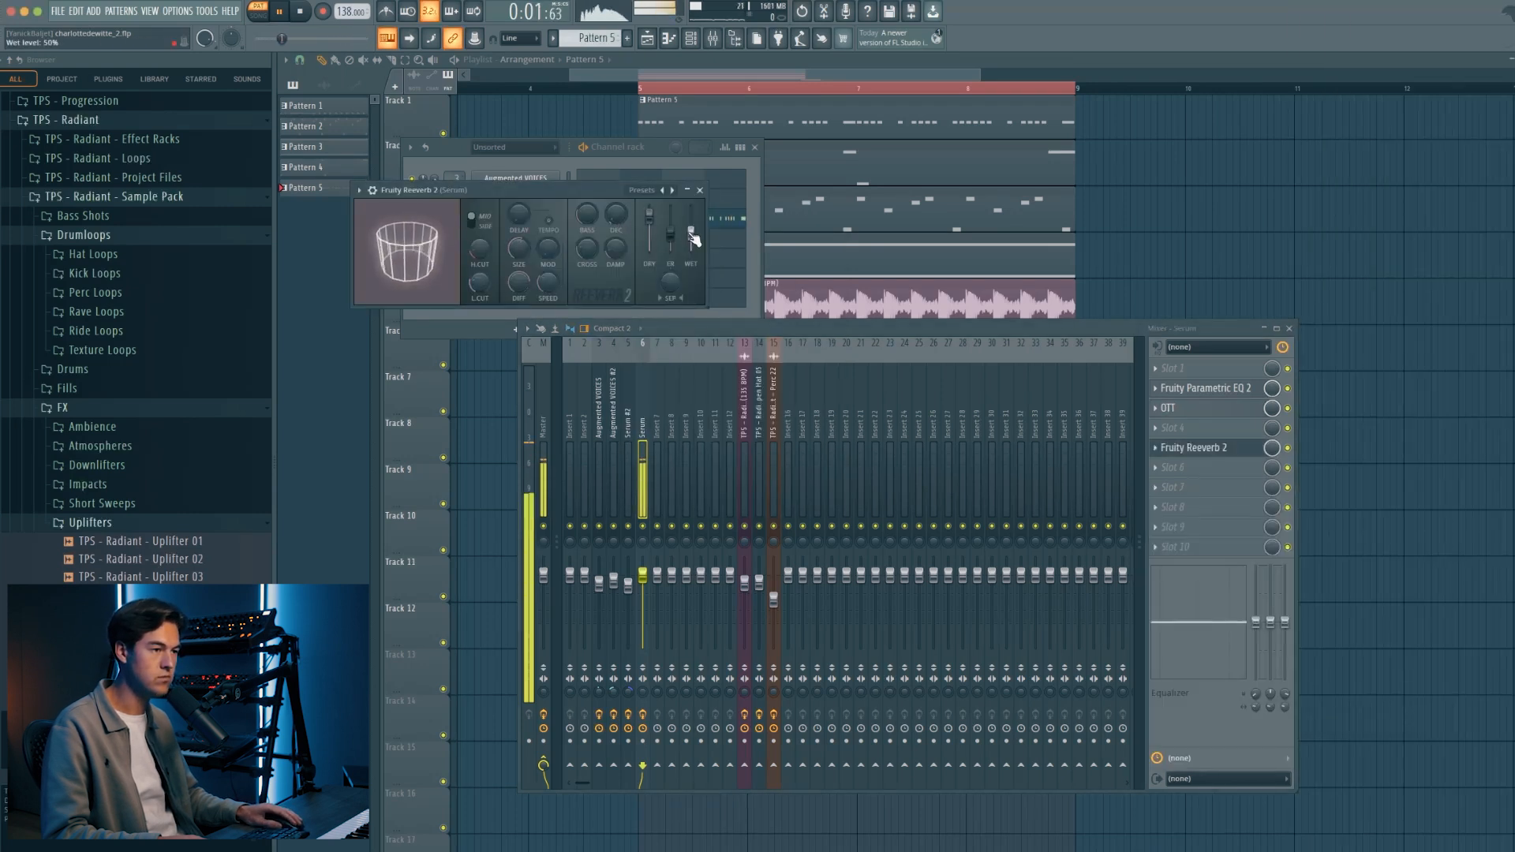
# Add Kickstart 2 in slot 7 of the Serum insert with a 1/4 sidechain curve and a 40% mix.
pyautogui.click(1177, 490)
pyautogui.press('k')
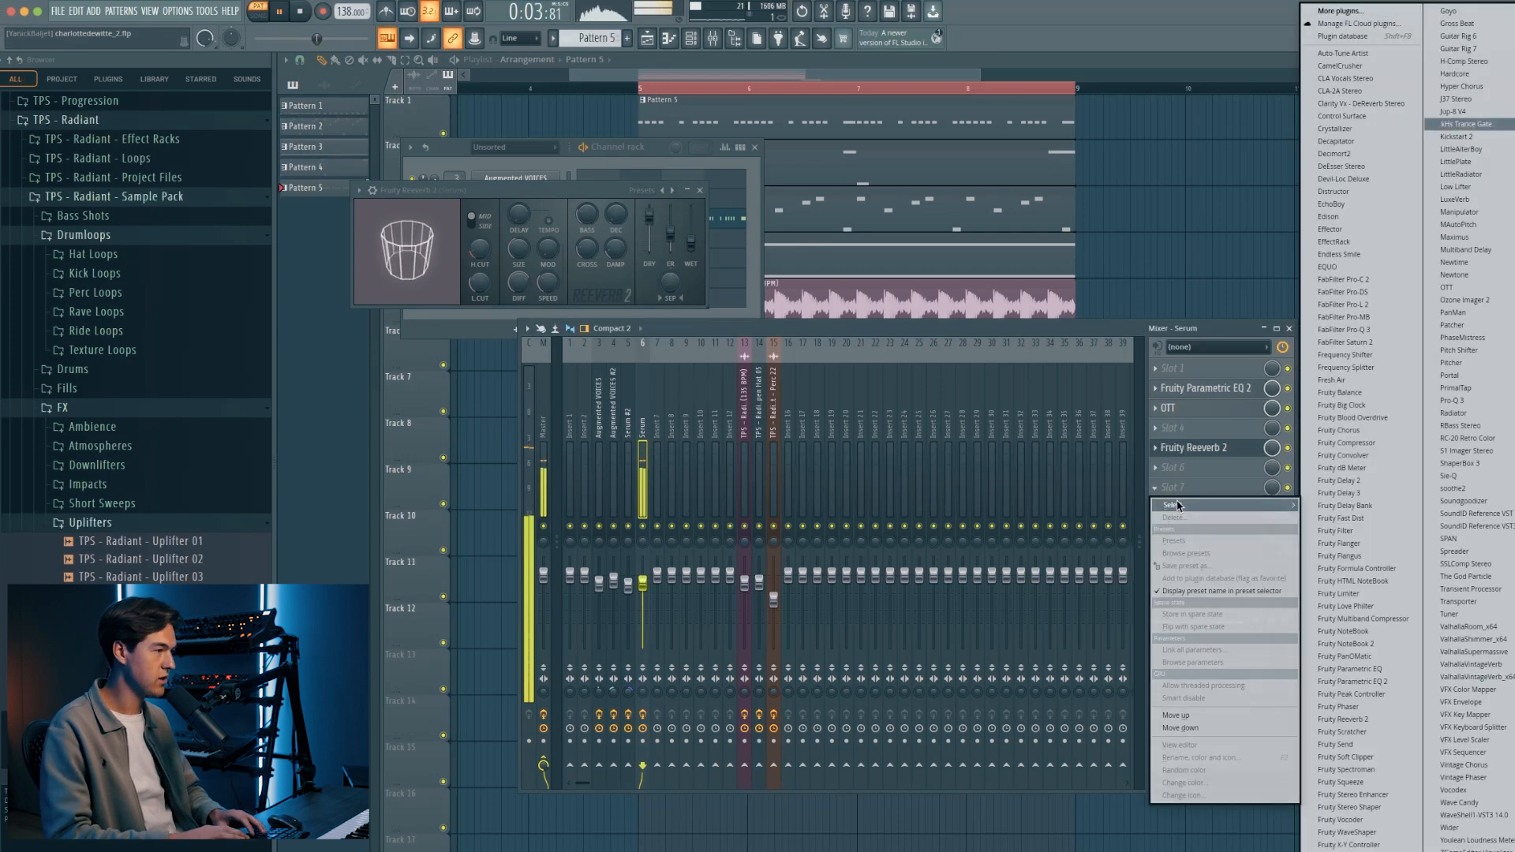
pyautogui.press('Return')
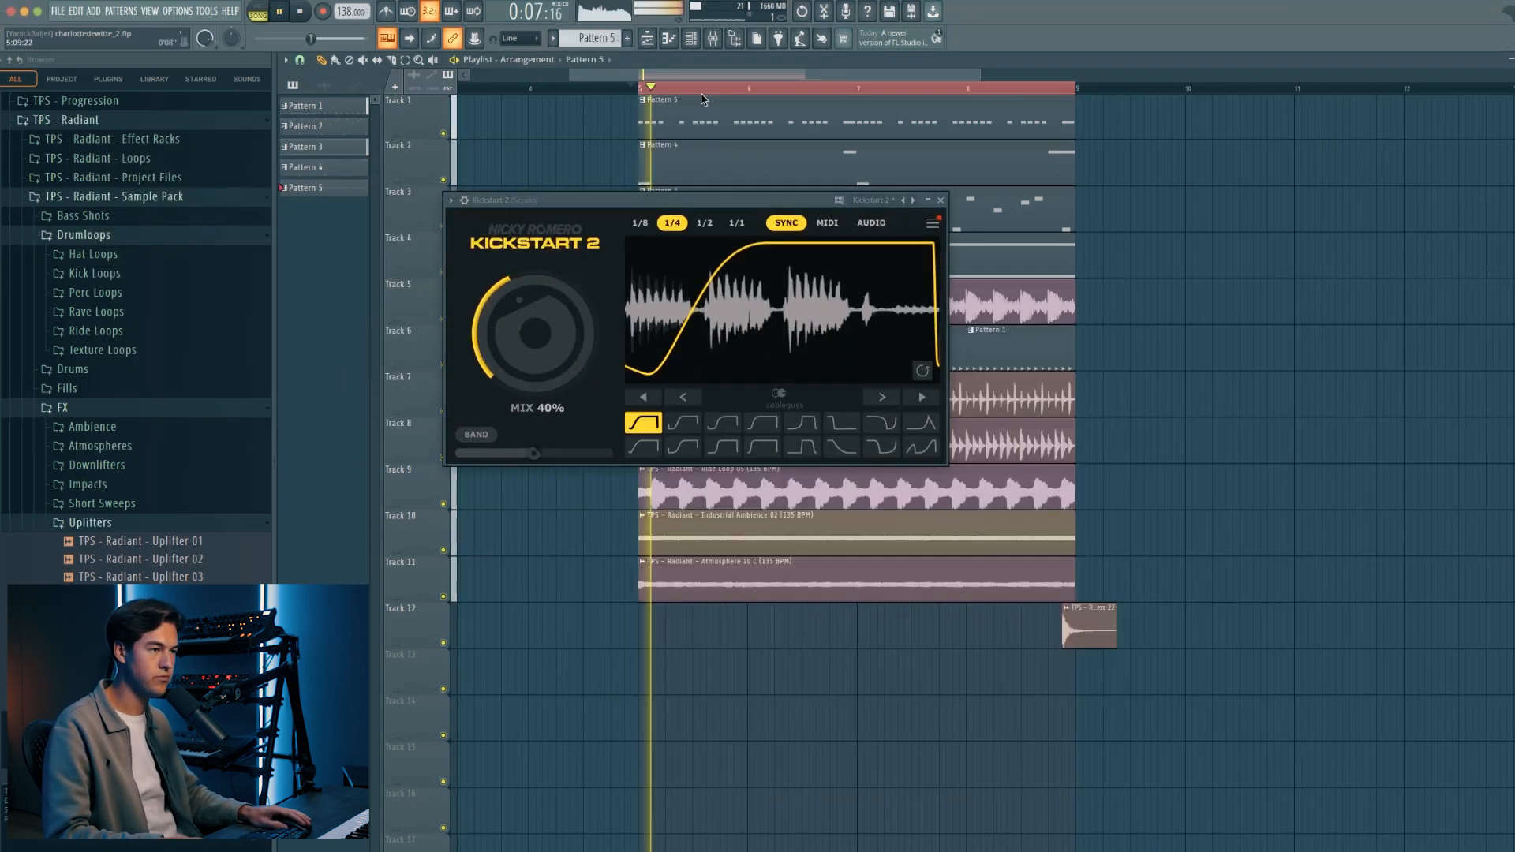
pyautogui.click(940, 201)
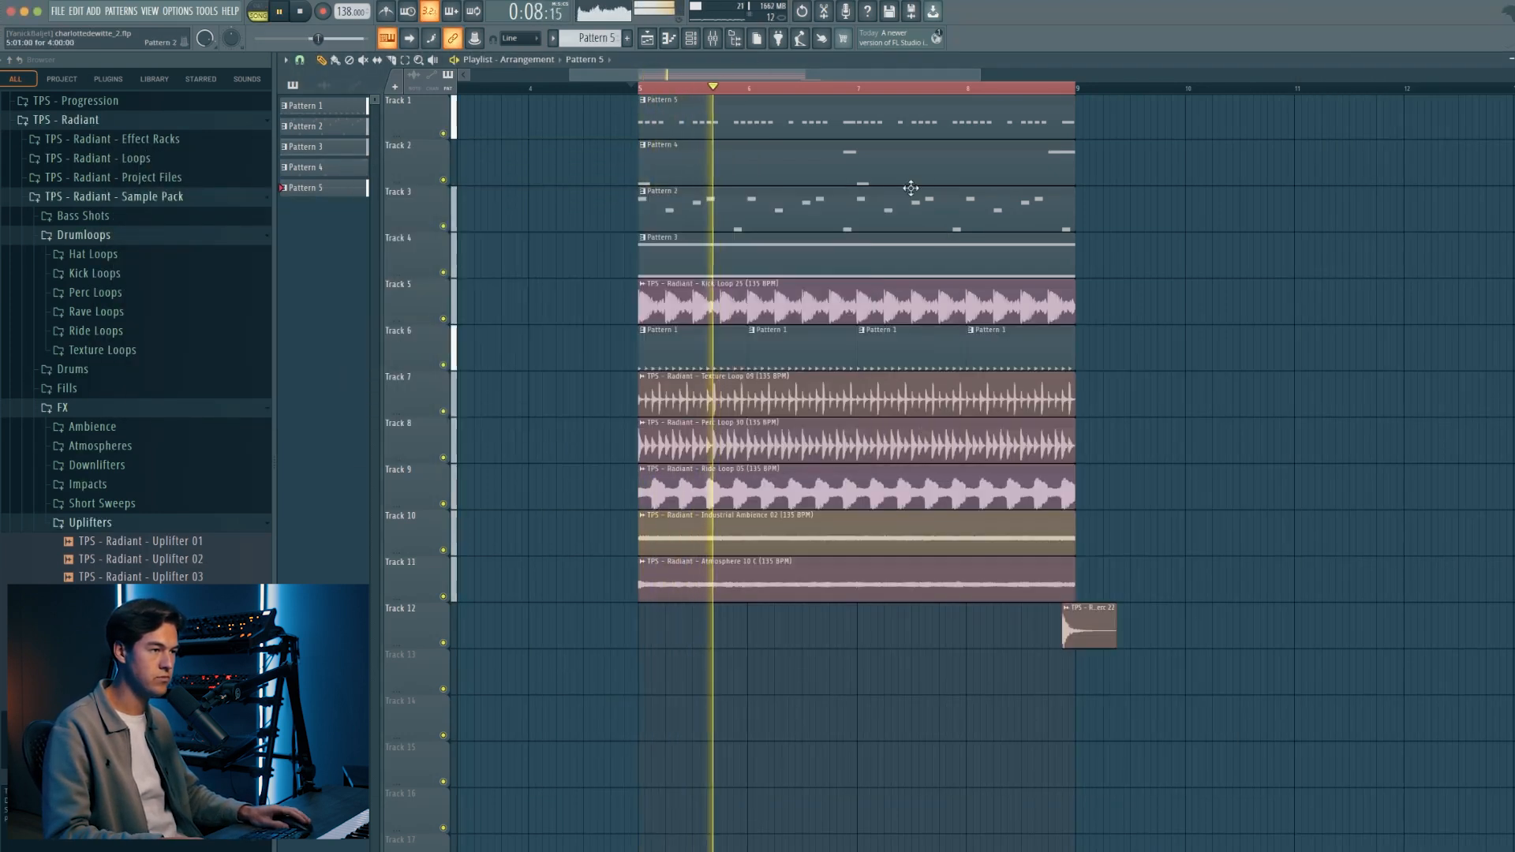
# Lower the volume fader of the Serum insert in the mixer and return to the playlist.
pyautogui.click(712, 39)
pyautogui.moveTo(642, 583); pyautogui.dragTo(643, 591)
pyautogui.doubleClick(642, 593)
pyautogui.press('Escape')
pyautogui.click(521, 221)
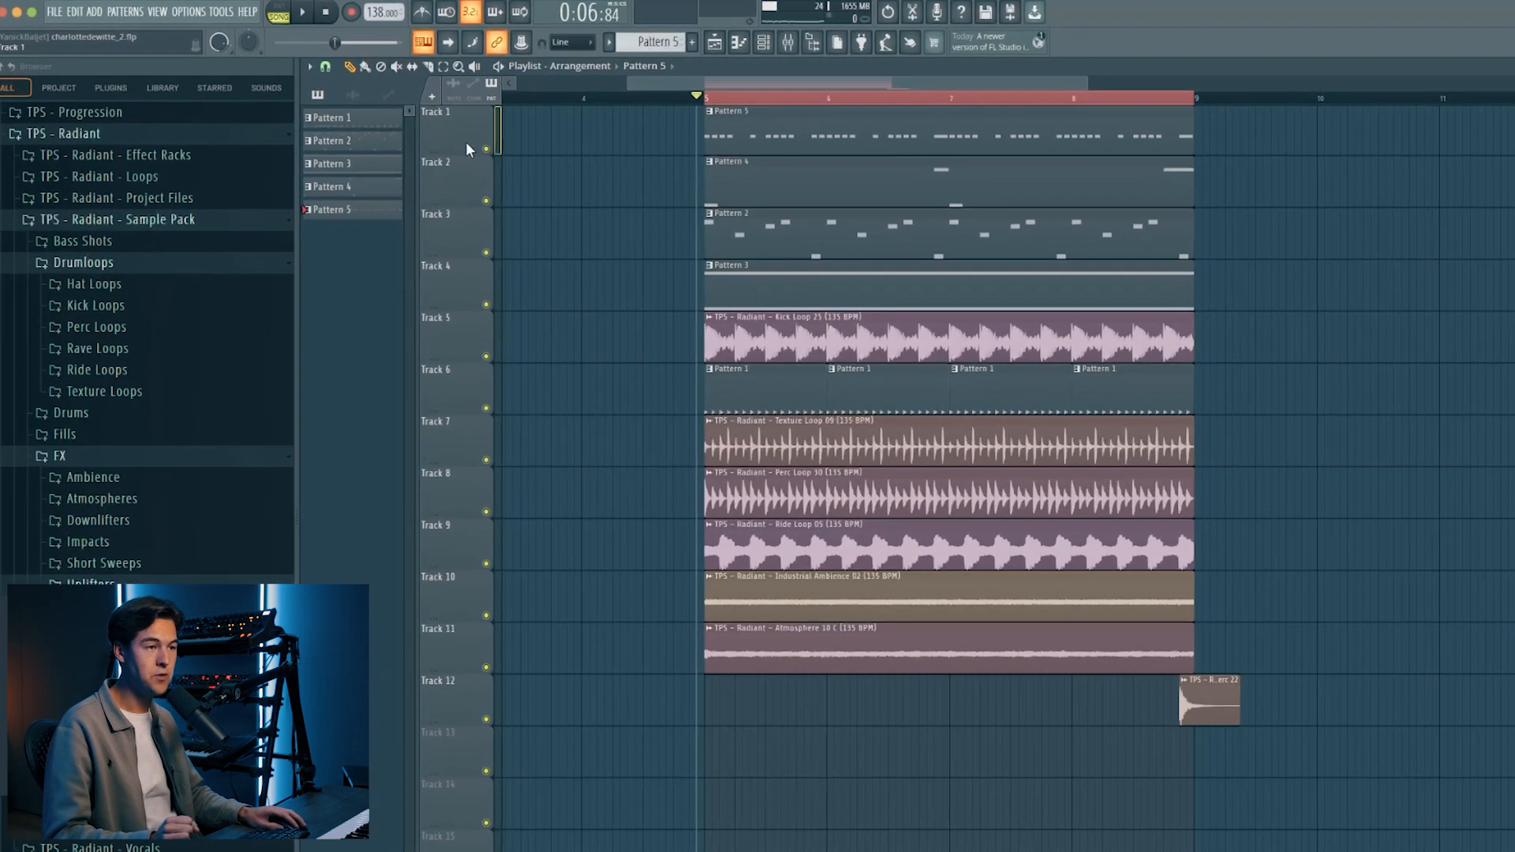
# Insert an empty playlist track above Track 1 and place the Do Not Resist vocal clip on it near bar 5.
pyautogui.rightClick(467, 146)
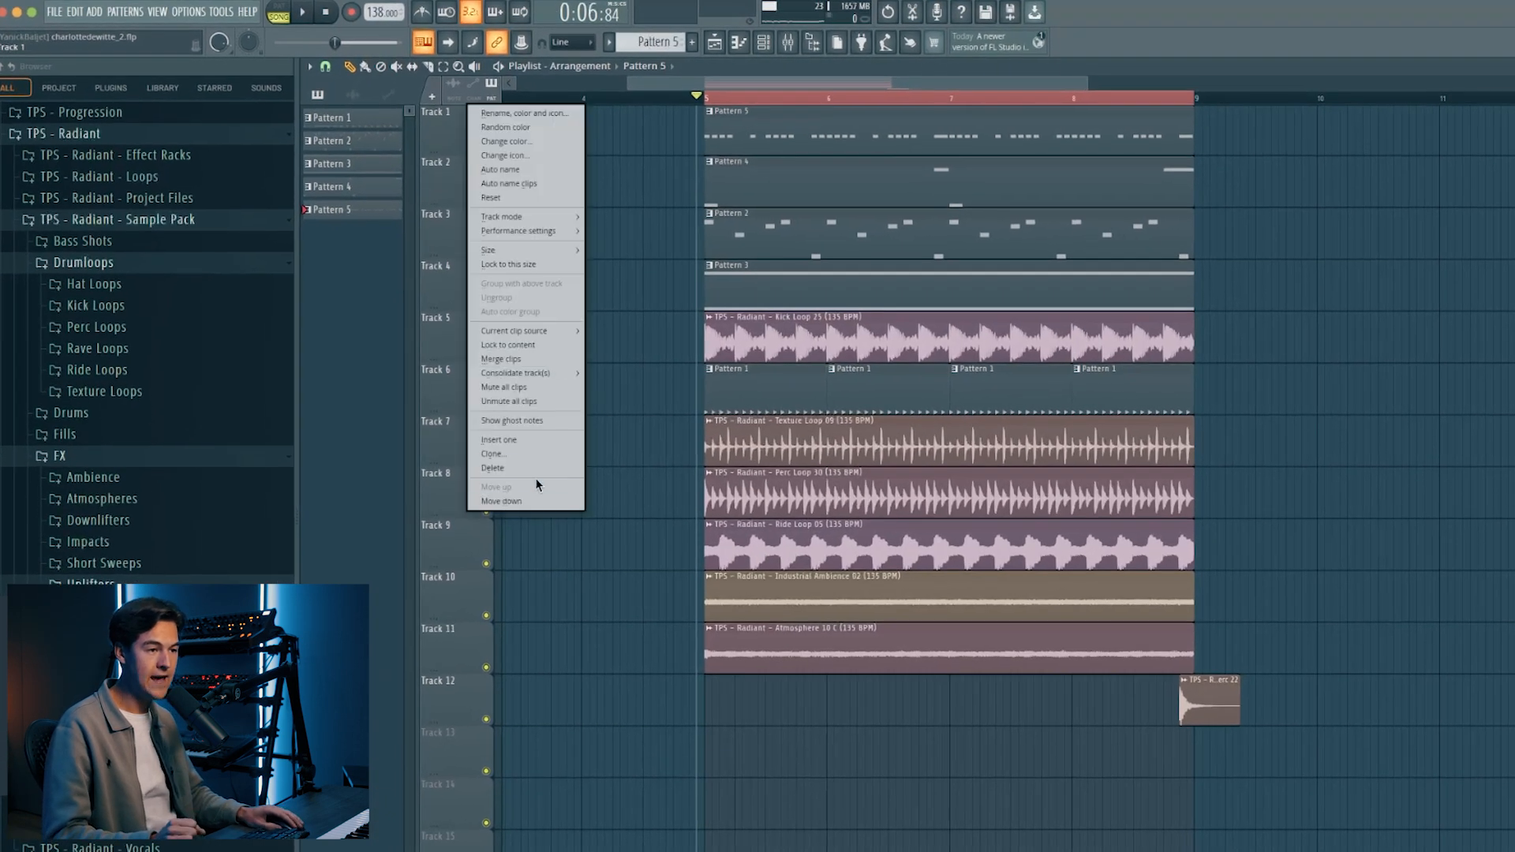
pyautogui.click(519, 445)
pyautogui.click(359, 94)
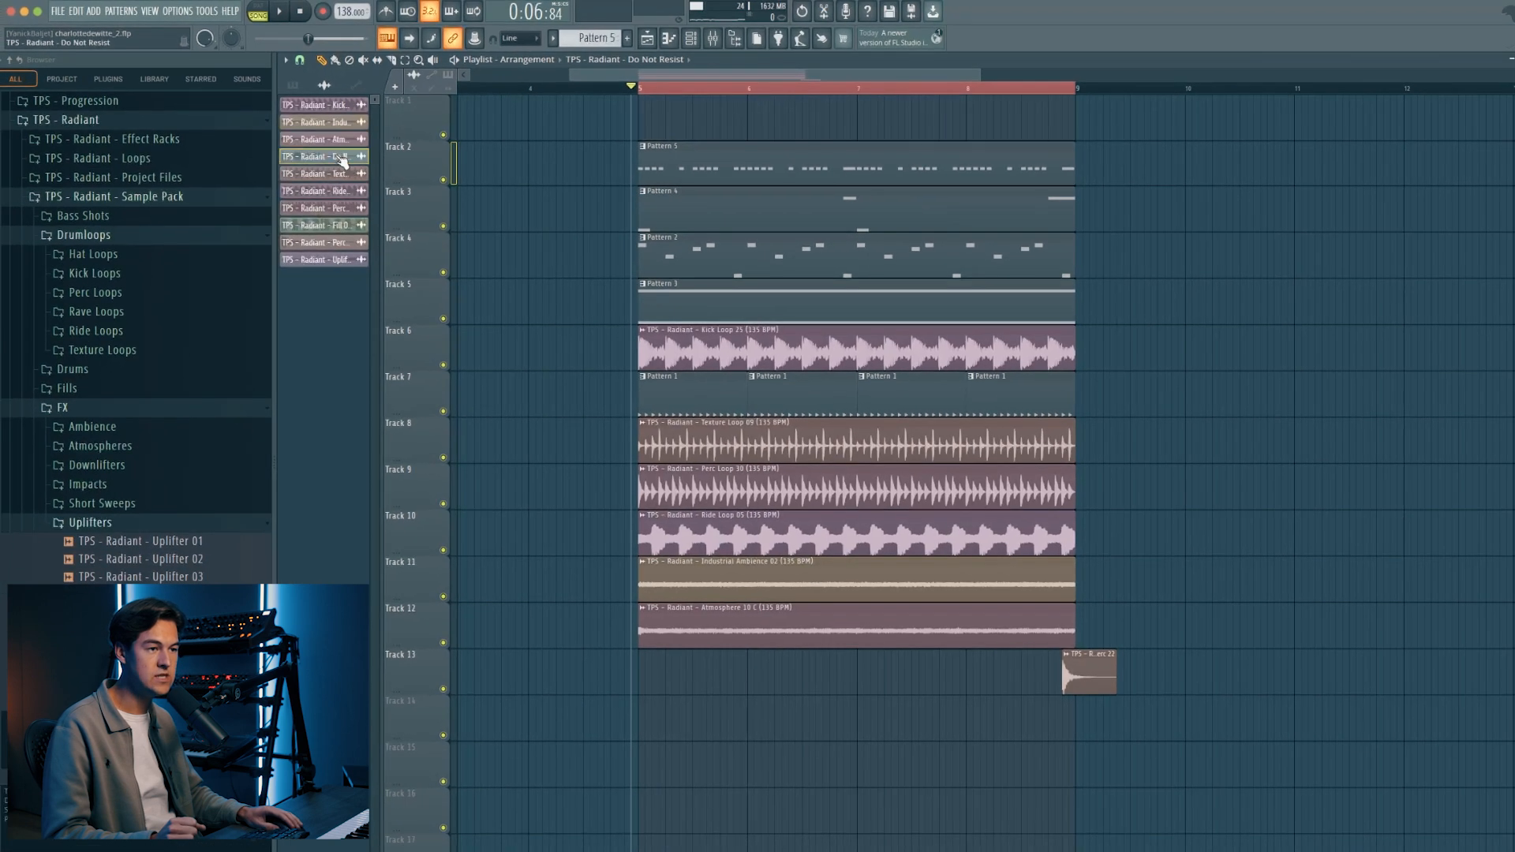
pyautogui.moveTo(351, 174); pyautogui.dragTo(740, 134)
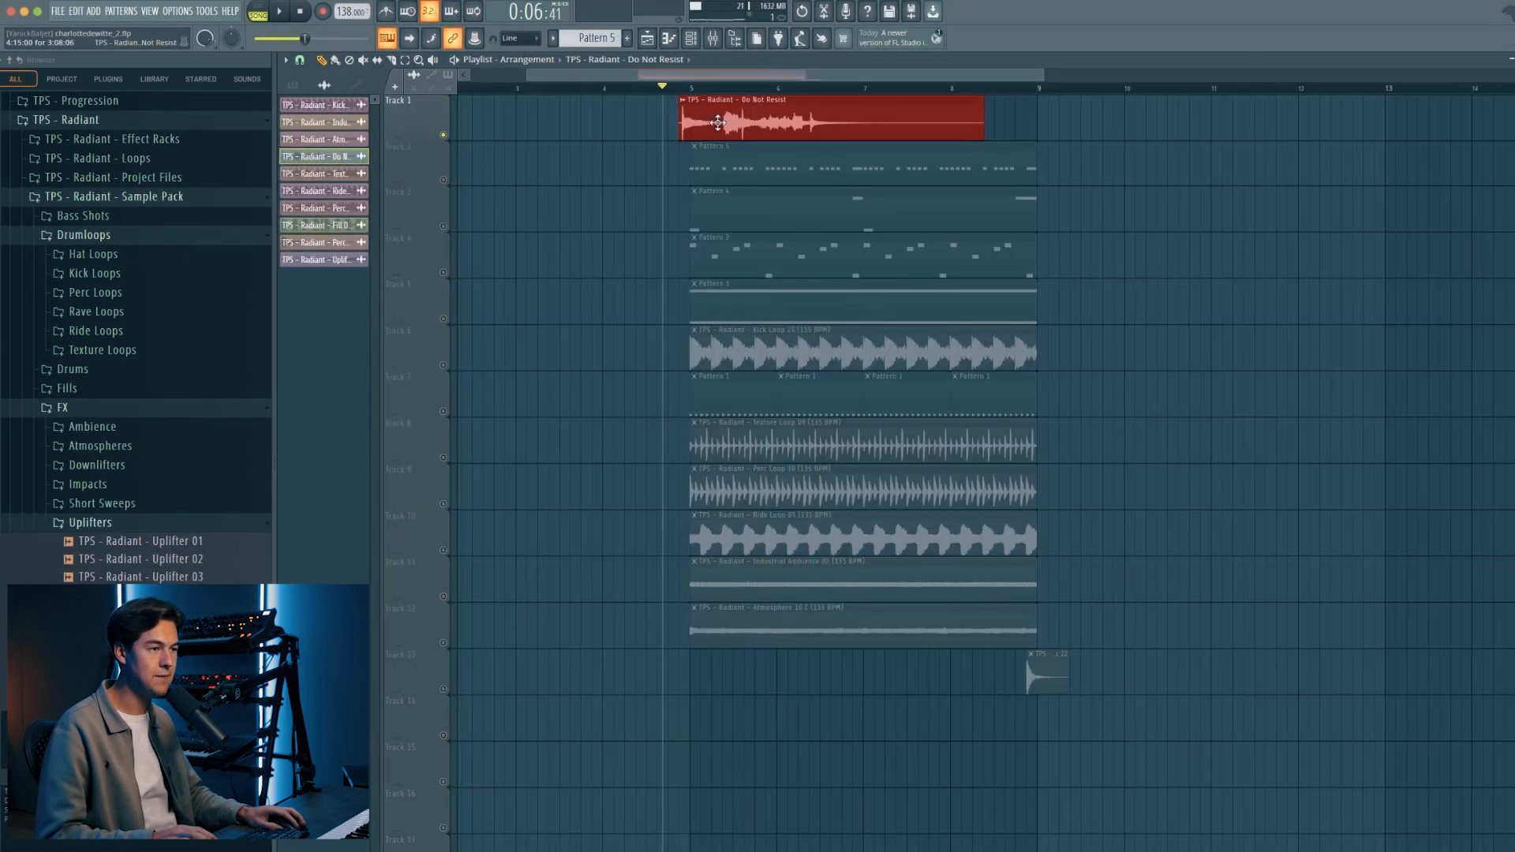
# Align the Do Not Resist clip's first vocal hit with bar 5 and trim the silence before it.
pyautogui.scroll(4, 717, 124)
pyautogui.moveTo(717, 124); pyautogui.dragTo(731, 126)
pyautogui.scroll(4, 684, 125)
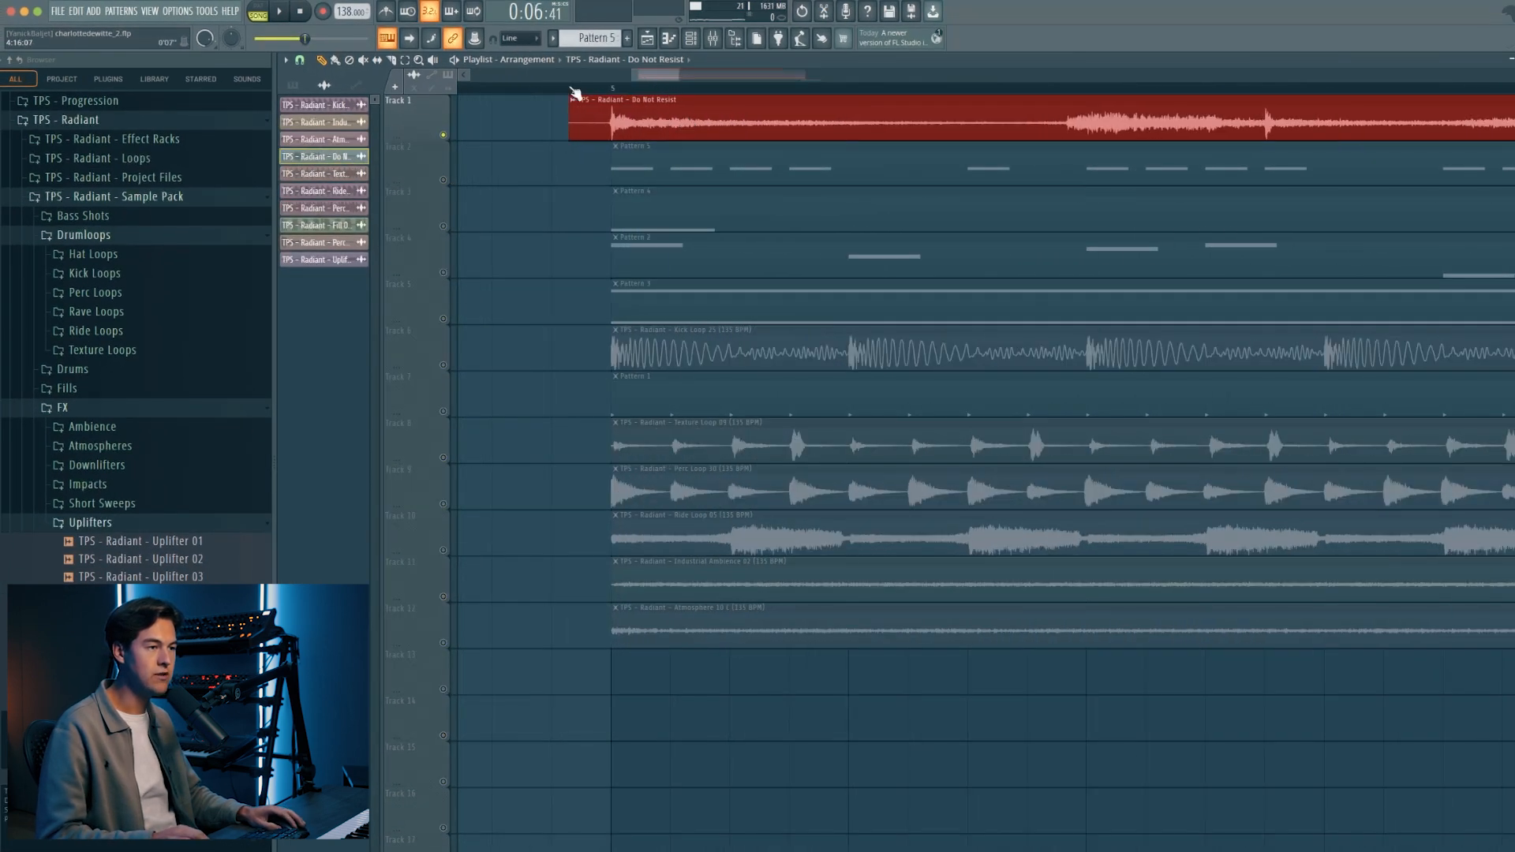
pyautogui.scroll(3, 611, 105)
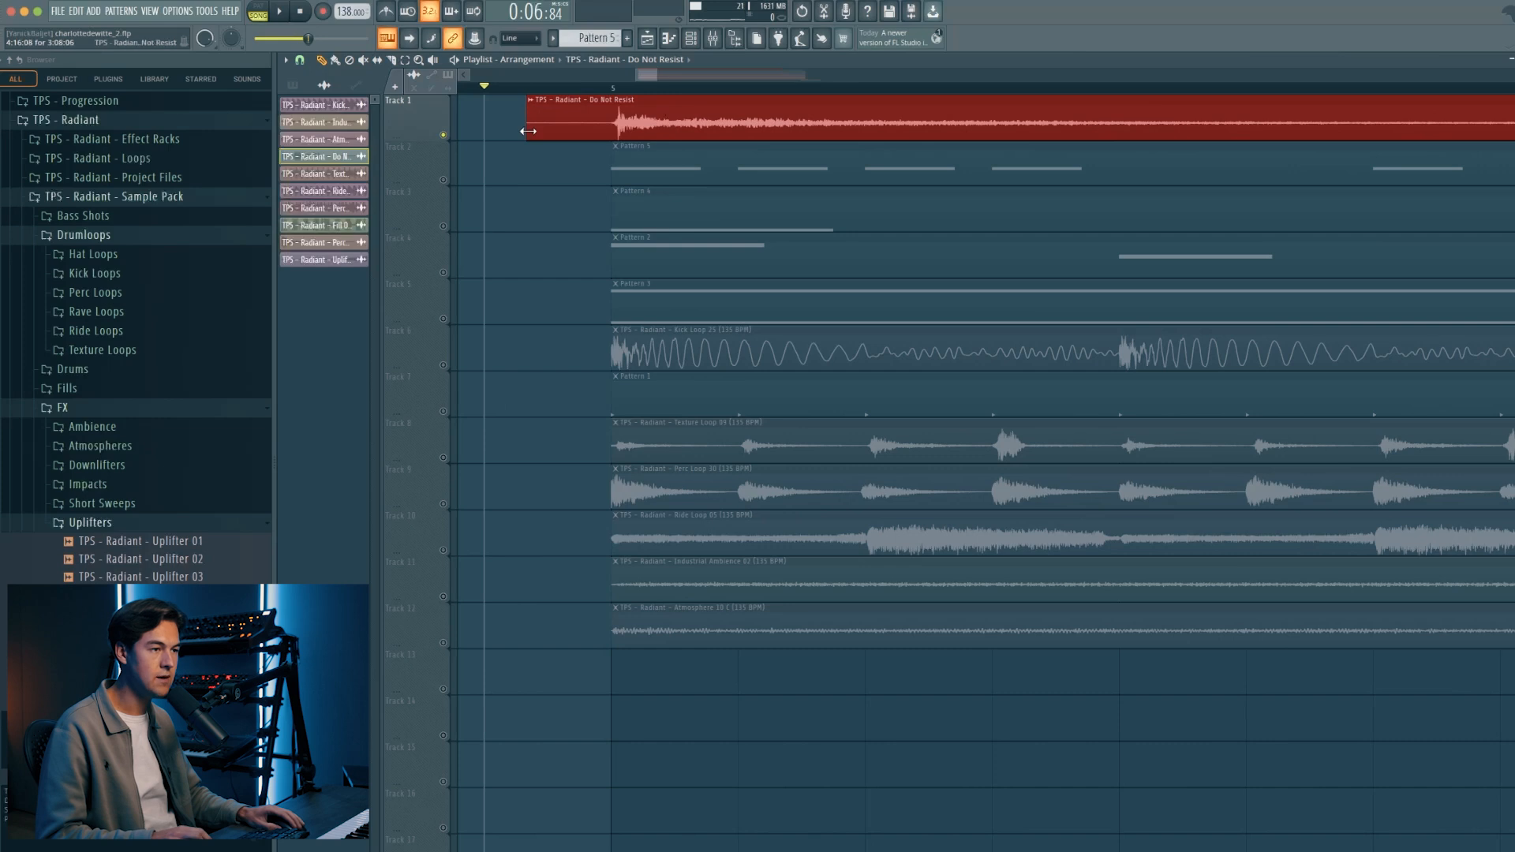
# Slice the vocal clip before its second phrase, shorten the second piece to end before bar 6, and audition the chops.
pyautogui.click(391, 60)
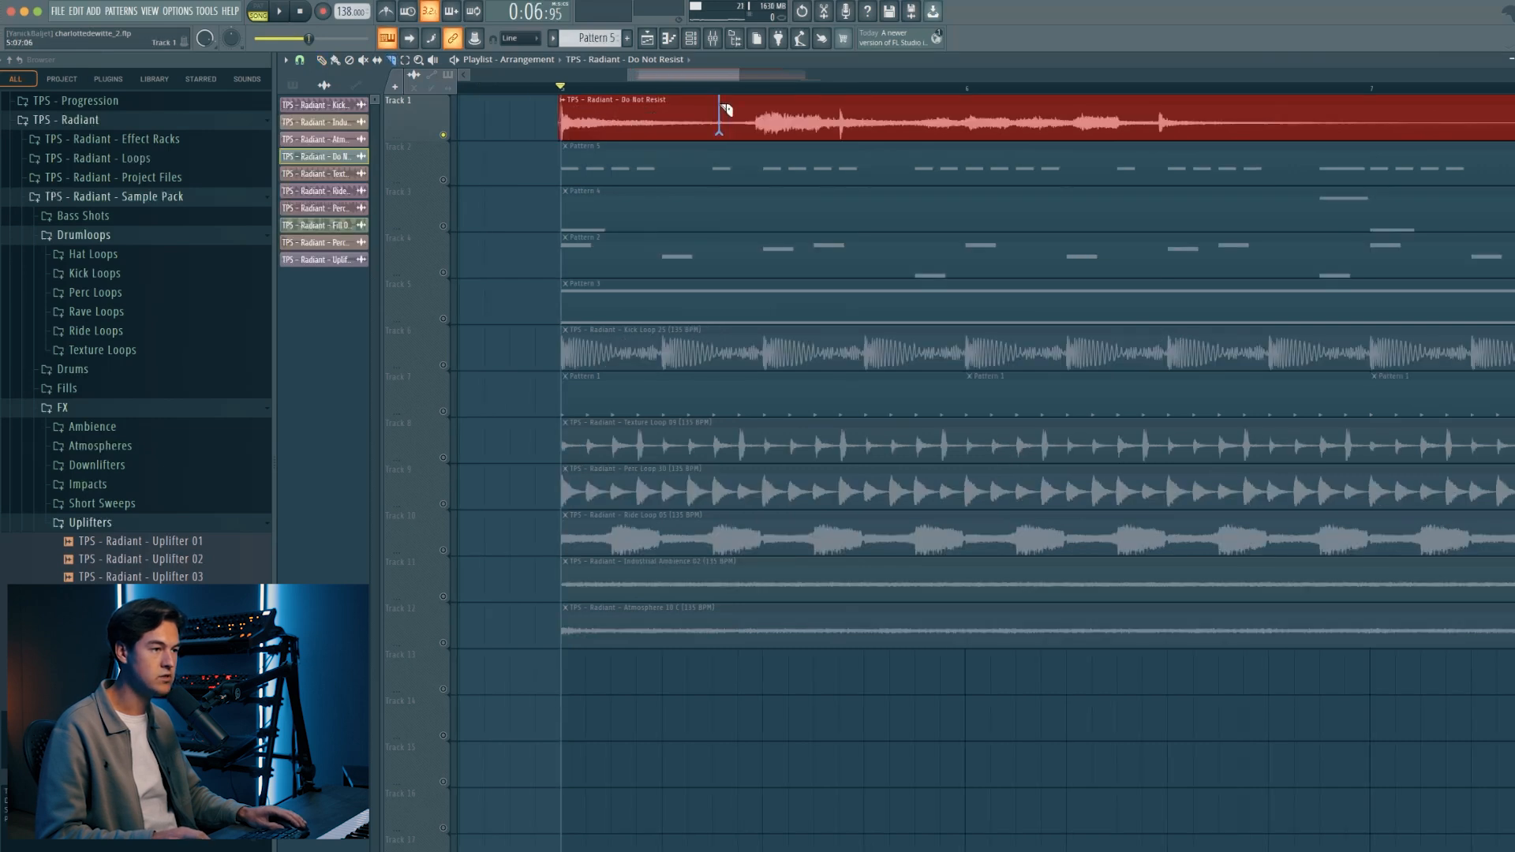
pyautogui.click(722, 110)
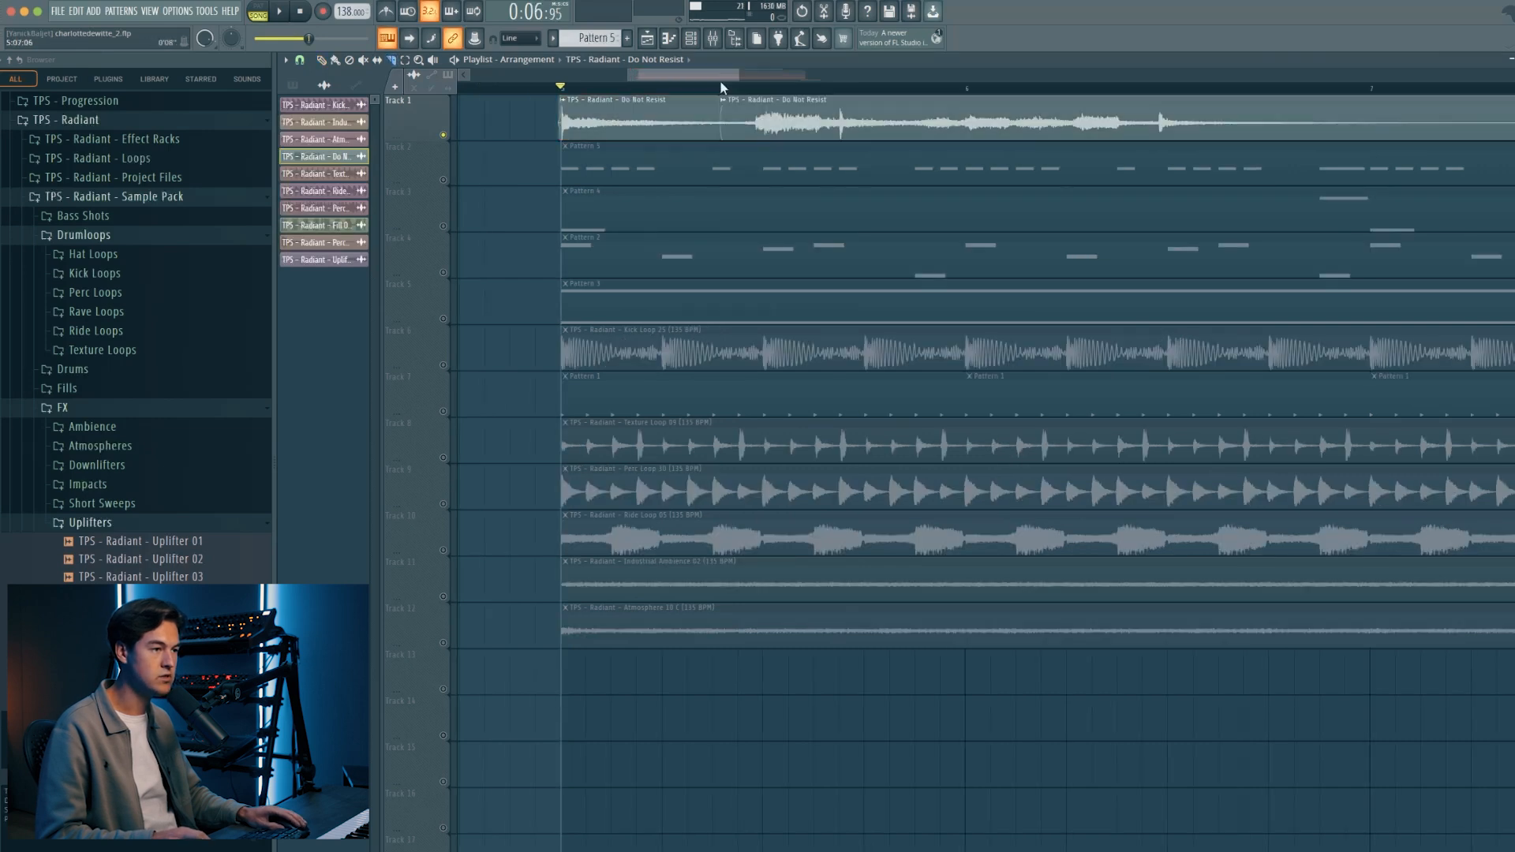
pyautogui.press('space')
pyautogui.moveTo(885, 131); pyautogui.dragTo(923, 138)
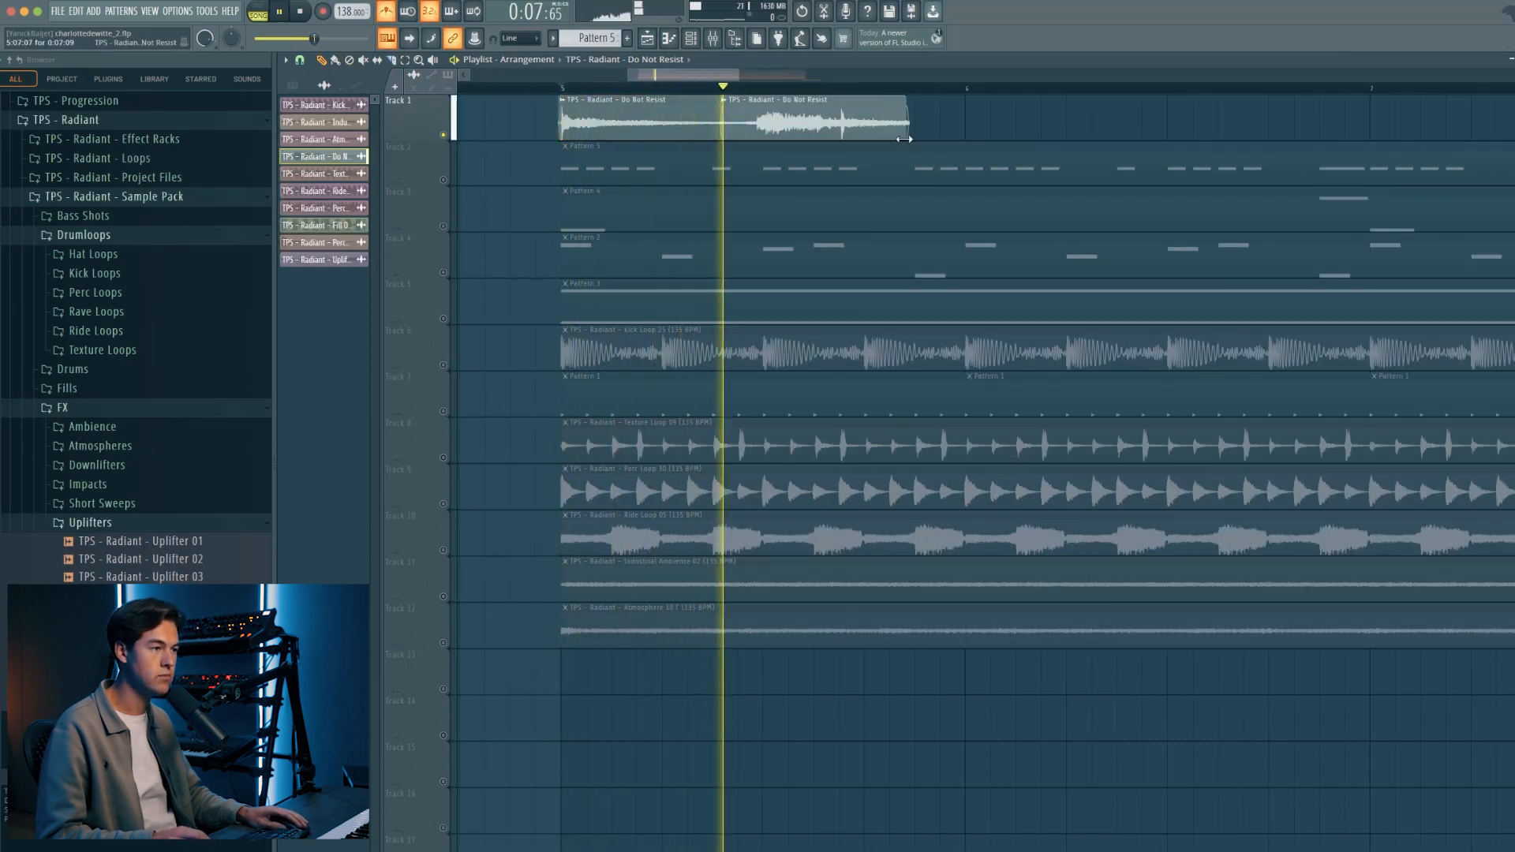
pyautogui.press('space')
pyautogui.hotkey('alt', 'space')
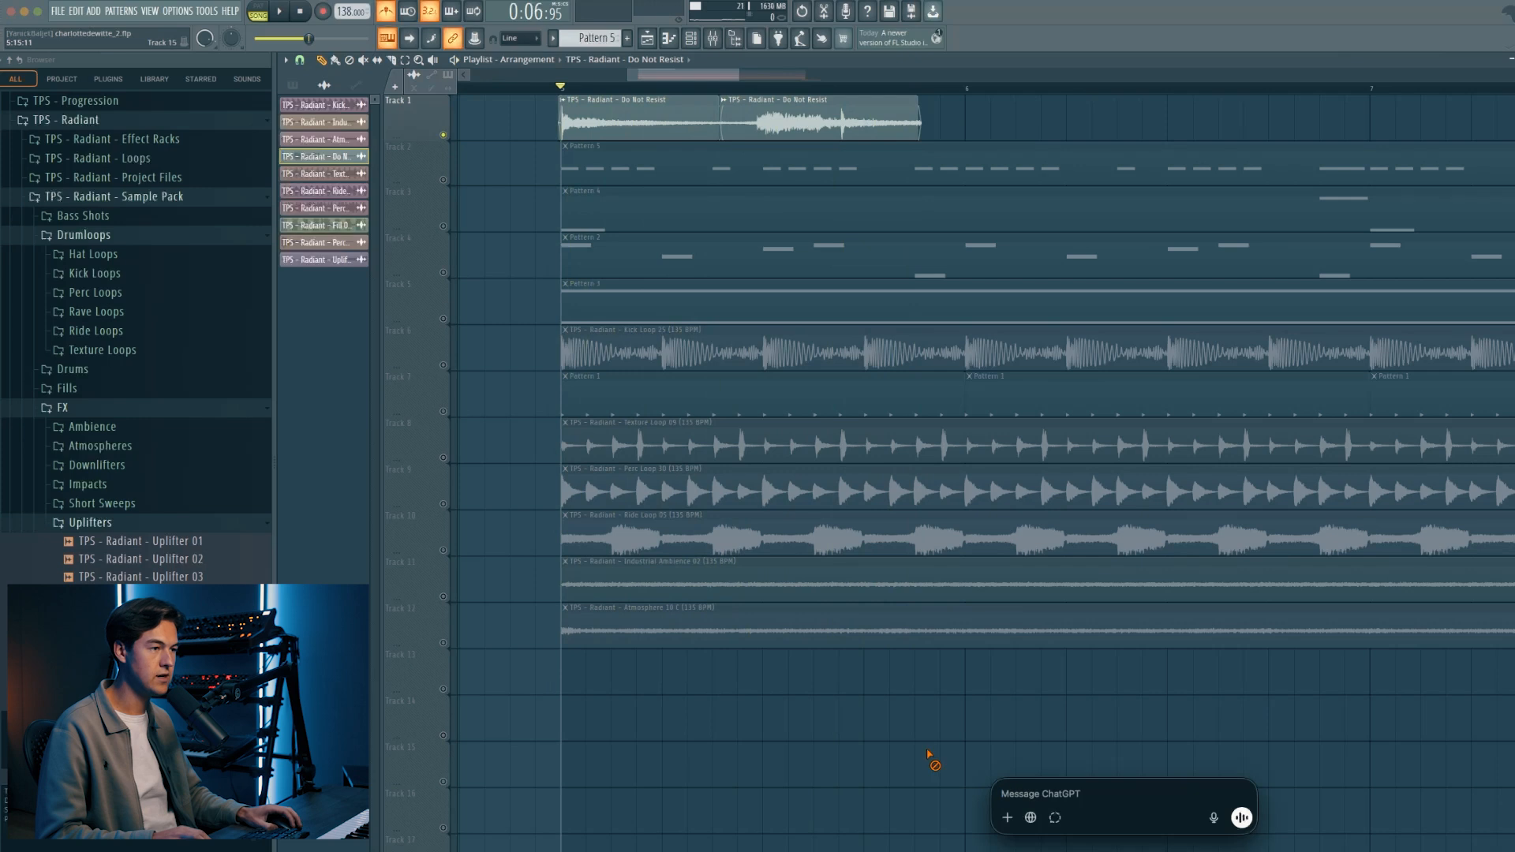
pyautogui.press('Escape')
pyautogui.press('space')
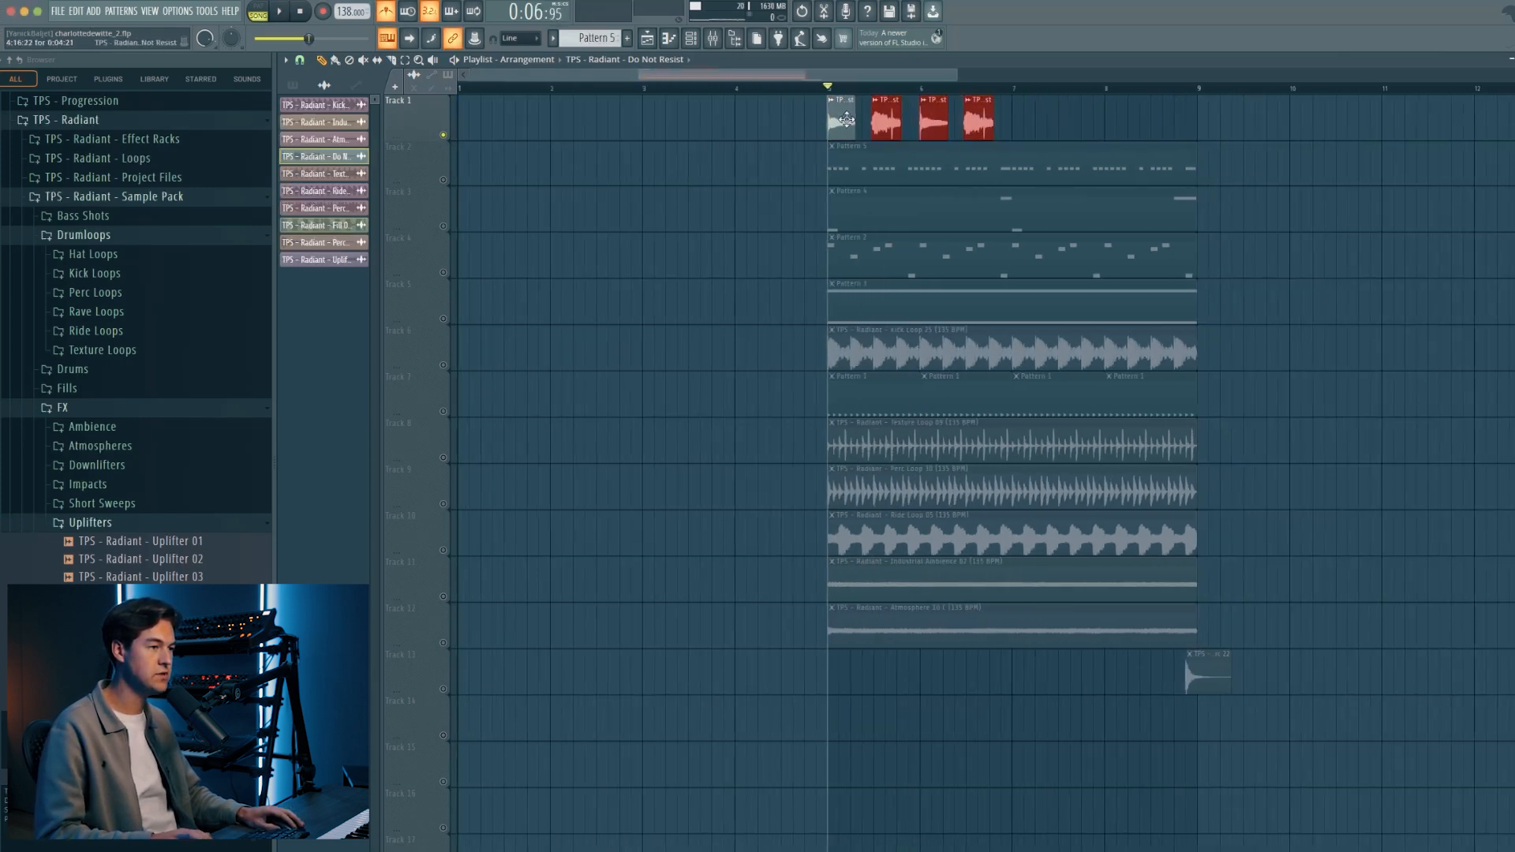
# Duplicate the vocal chops to fill four bars on Track 1 and play them back with the metronome off.
pyautogui.press('super+d')
pyautogui.scroll(4, 1049, 140)
pyautogui.press('space')
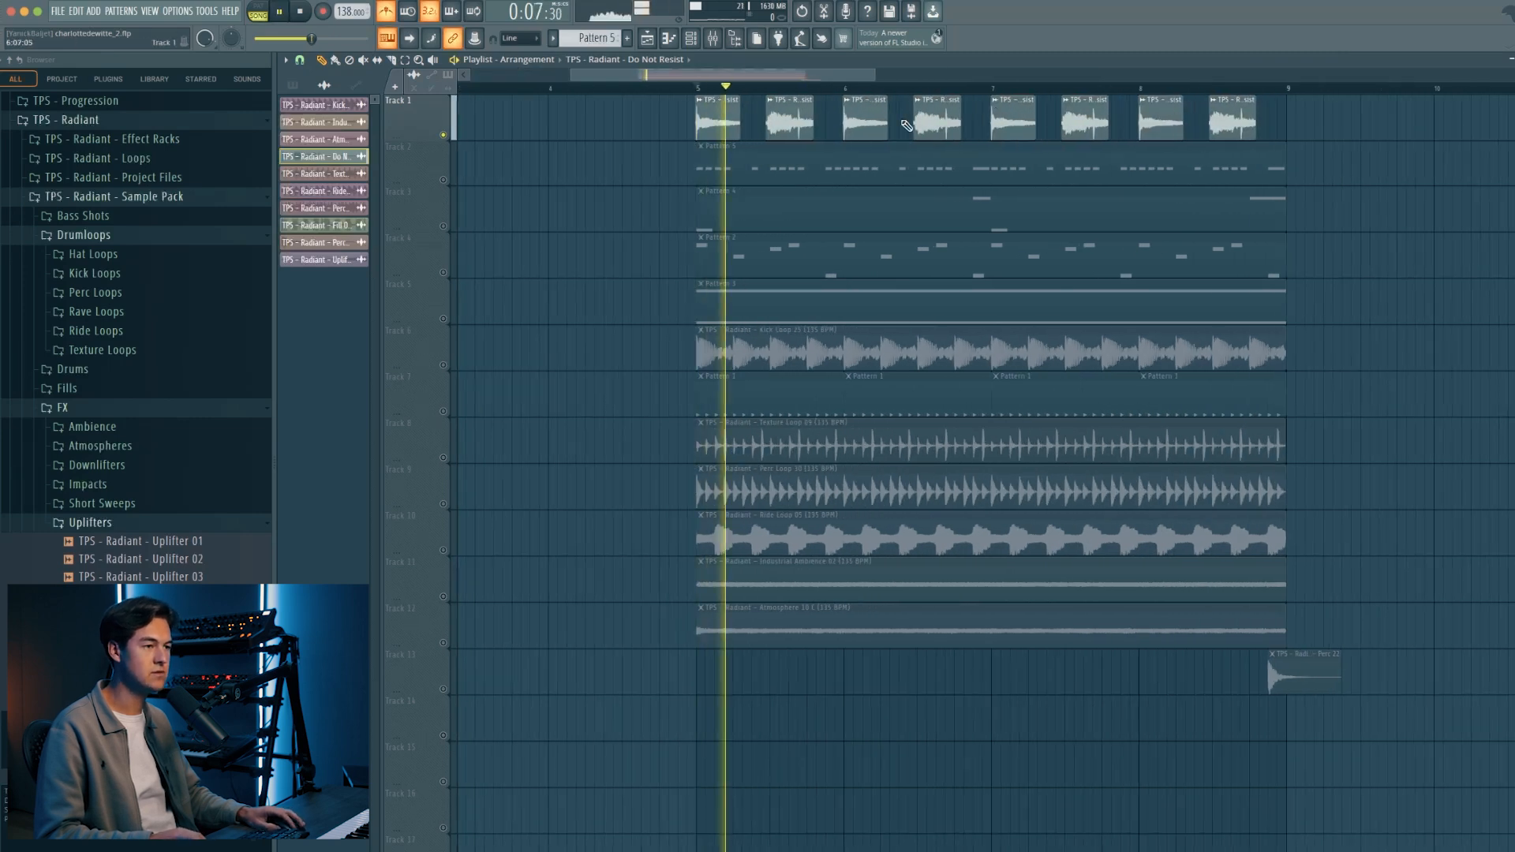
pyautogui.click(386, 12)
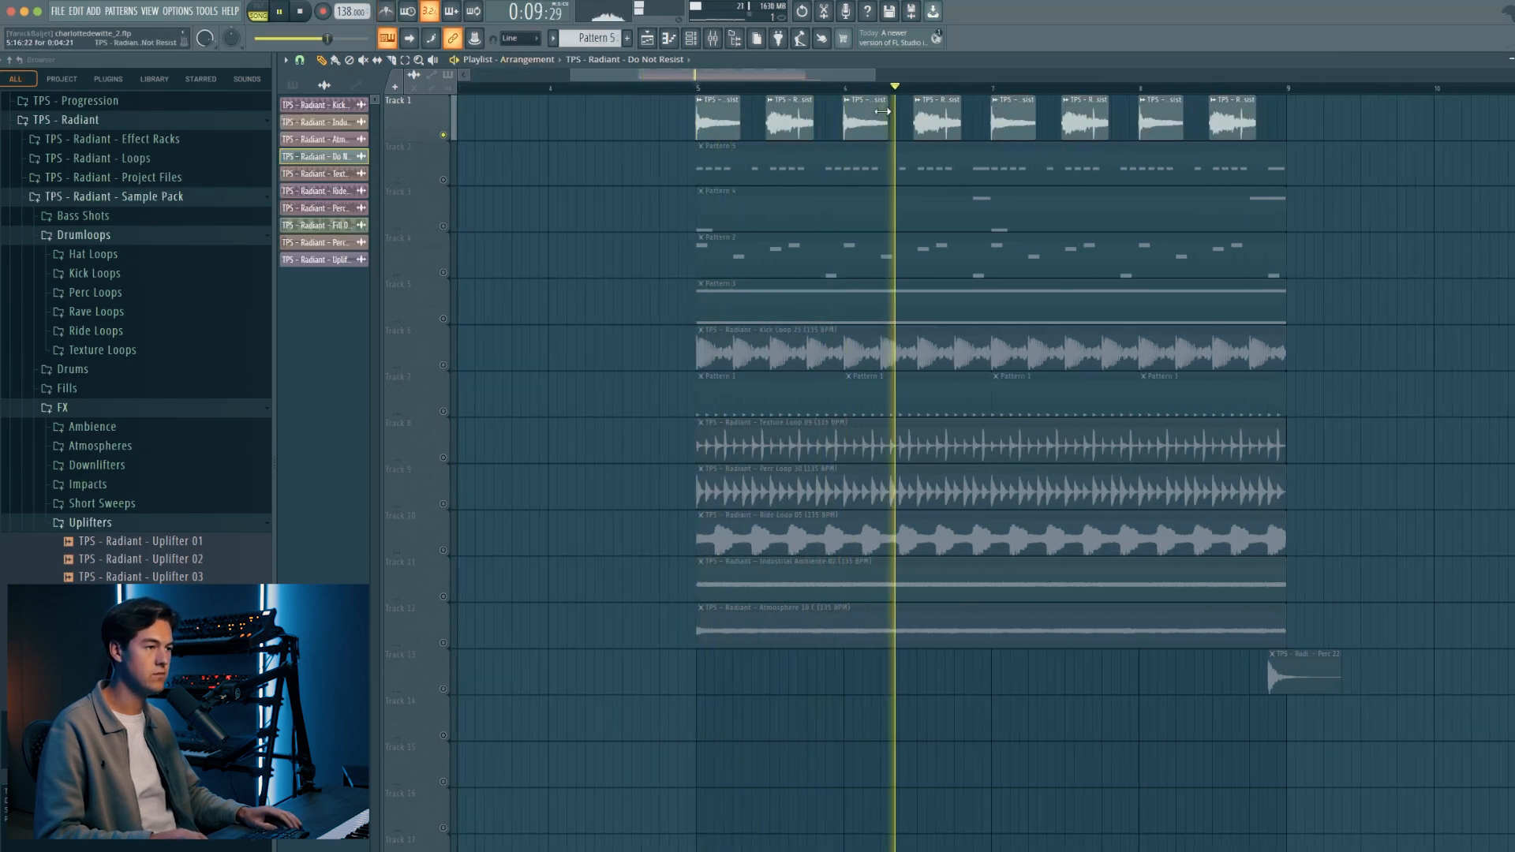
pyautogui.press('space')
# Route the Do Not Resist vocal to mixer insert 11, add Fruity Delay 3 in slot 3 and adjust its feedback cutoff.
pyautogui.click(715, 41)
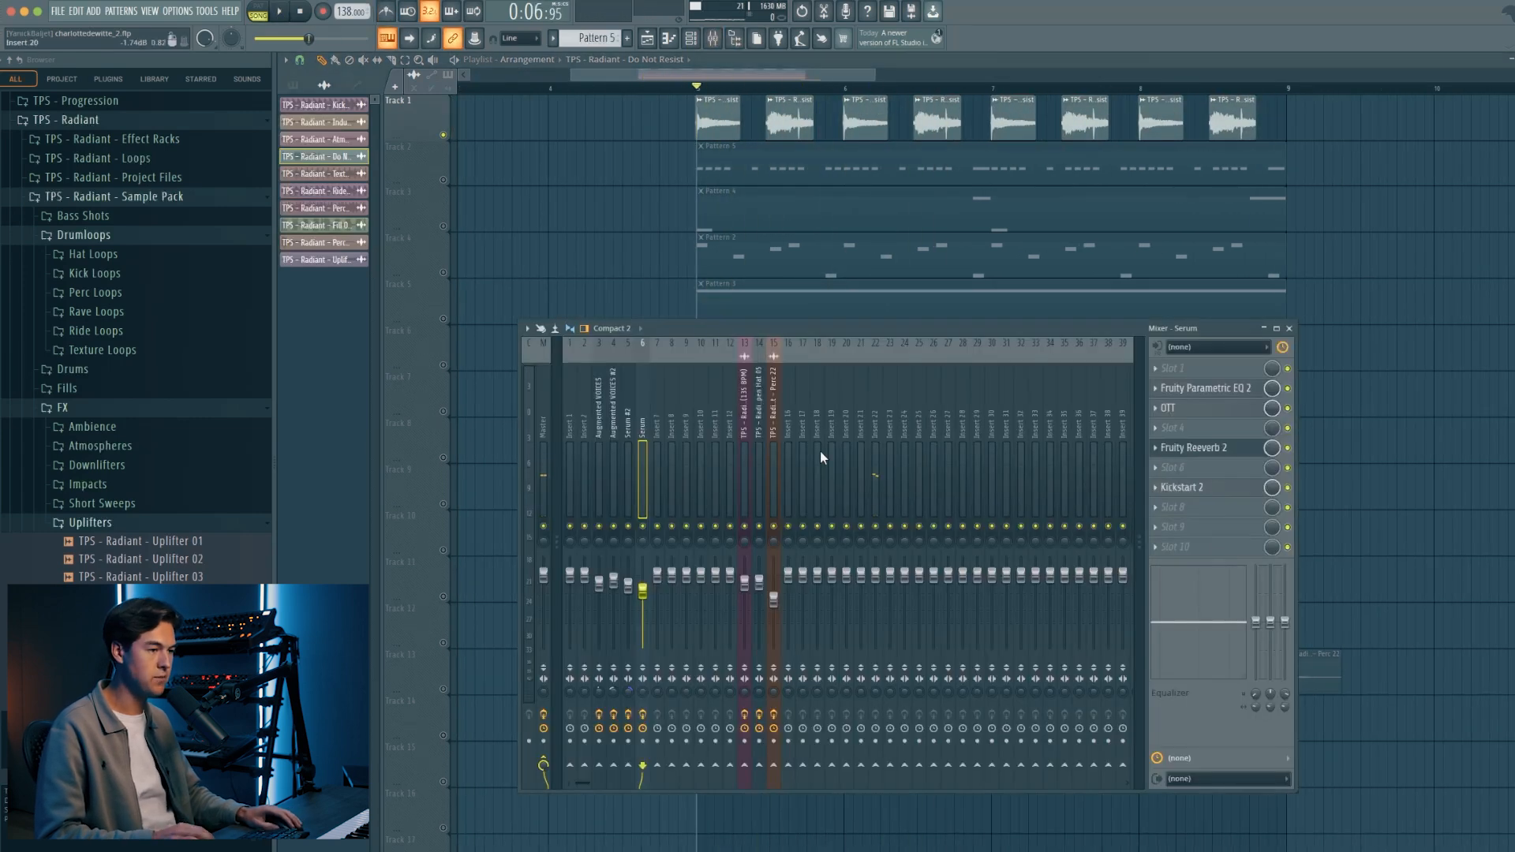
pyautogui.hotkey('ctrl', 'l')
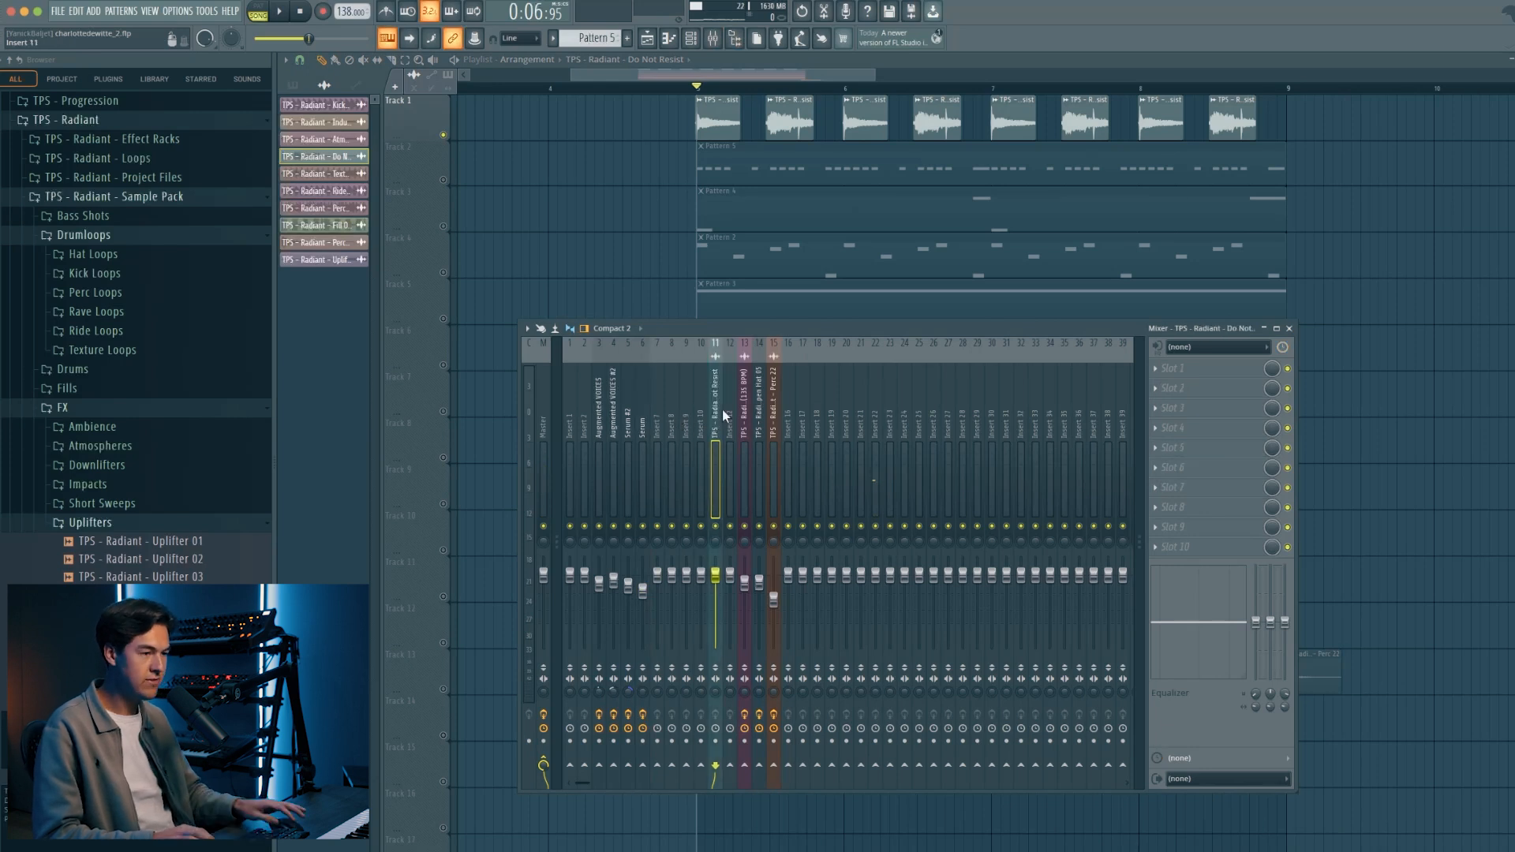
pyautogui.click(1199, 408)
pyautogui.click(1330, 494)
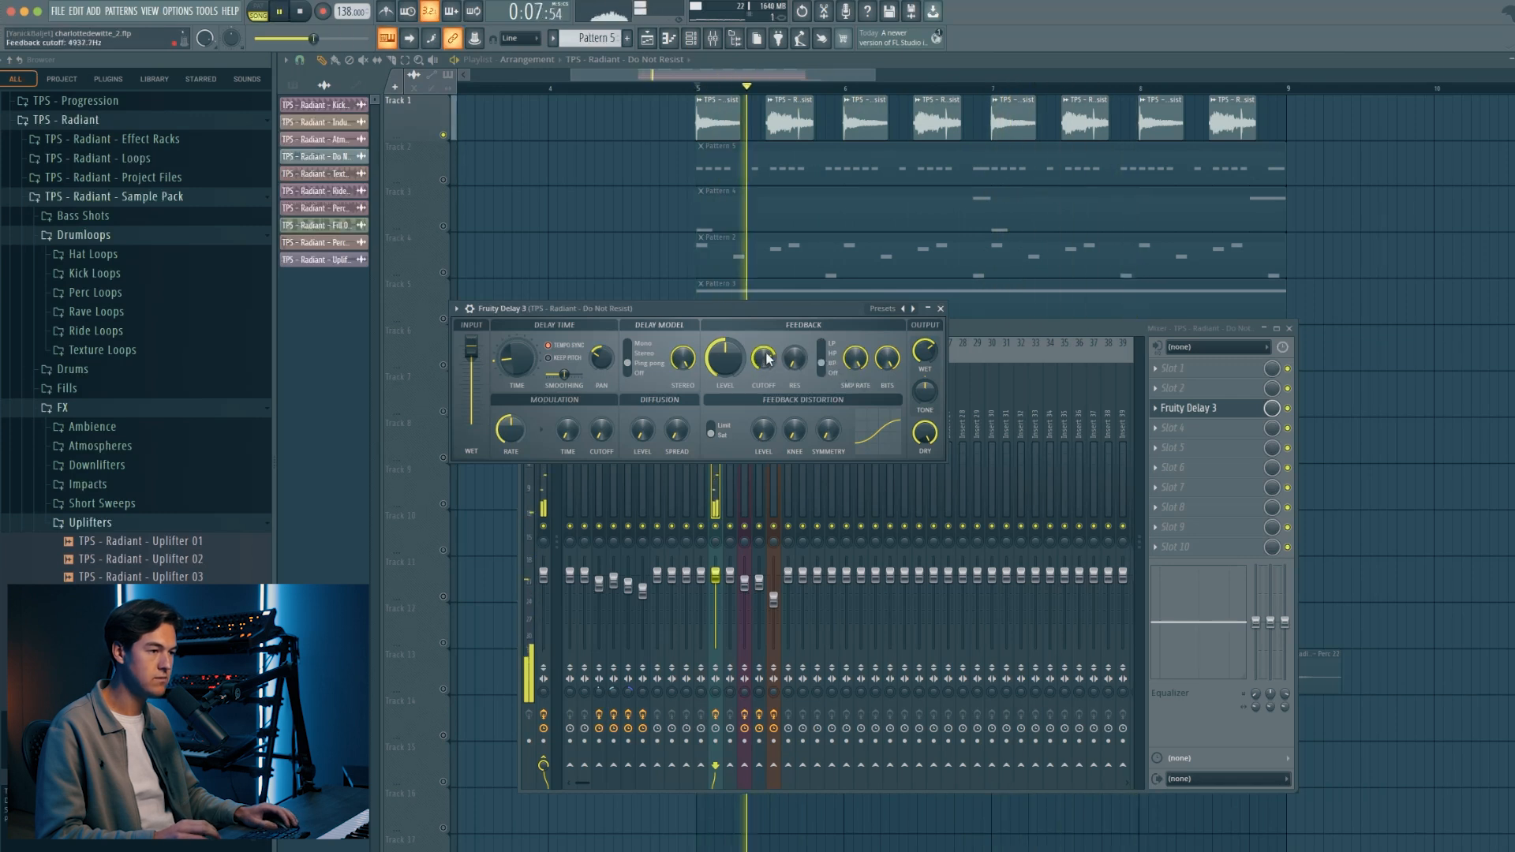
# Add Fruity Reeverb 2 in slot 4 of the vocal insert and play back the full groove.
pyautogui.press('space')
pyautogui.click(1174, 428)
pyautogui.click(1389, 718)
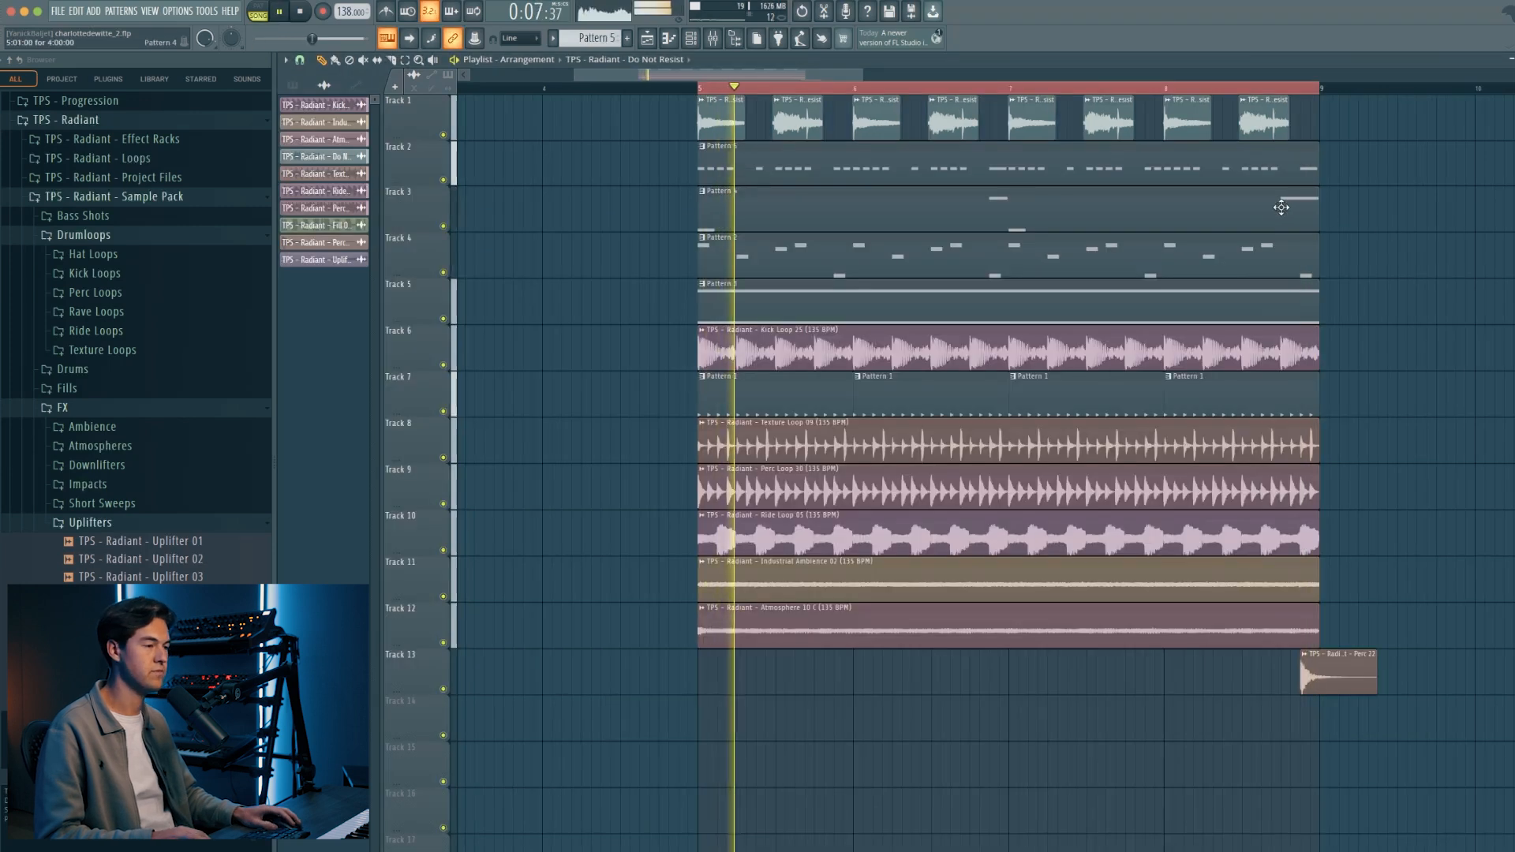
pyautogui.scroll(-5, 1341, 230)
pyautogui.scroll(4, 1322, 230)
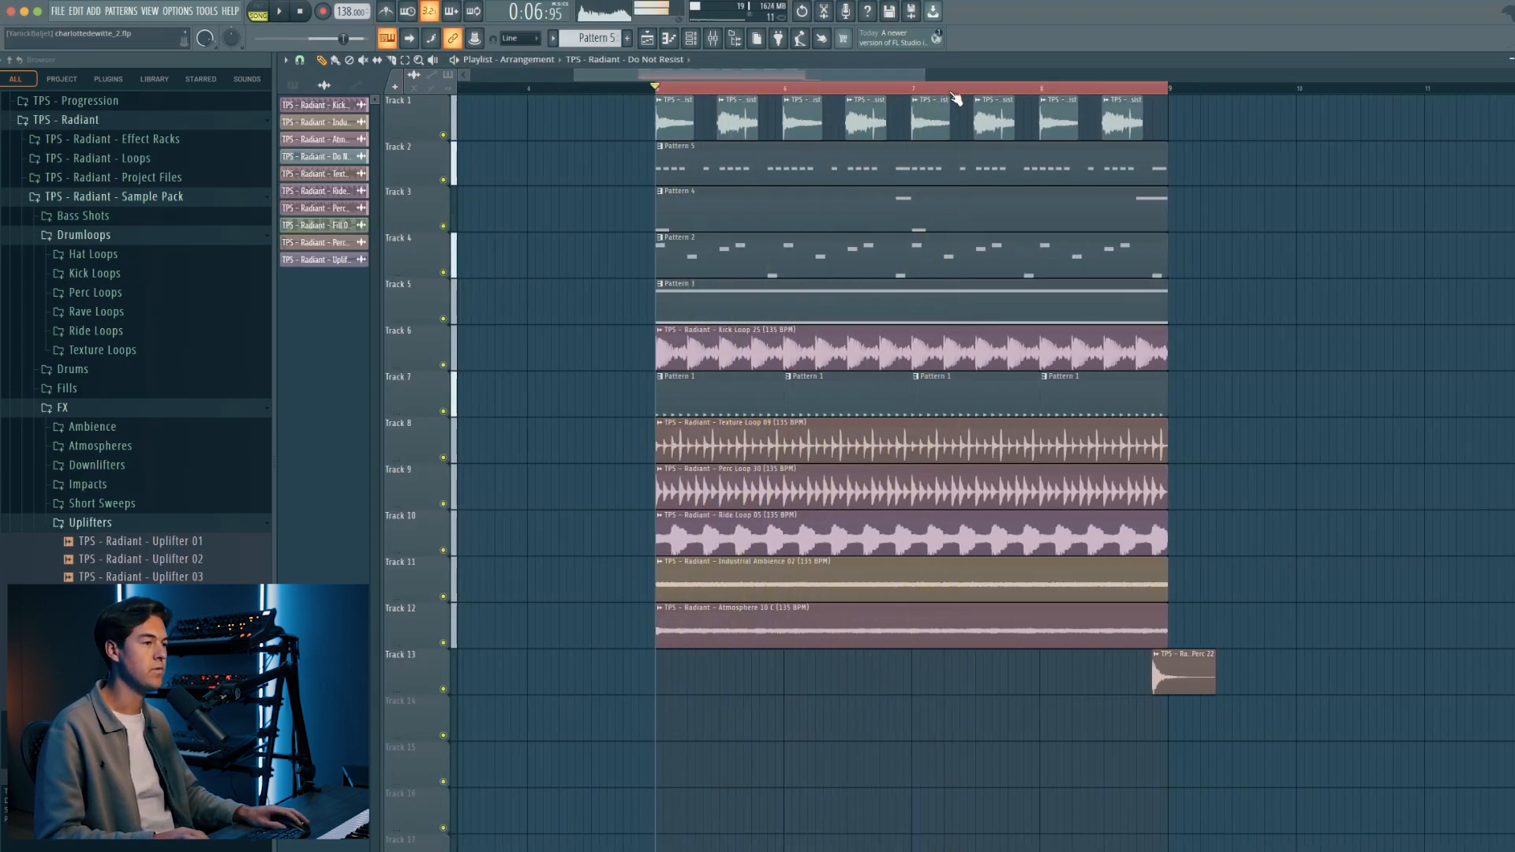
pyautogui.press('space')
# Move the Ride Loop 05 clip on Track 10 out of the groove to around bar 13.
pyautogui.scroll(-4, 633, 214)
pyautogui.scroll(3, 599, 276)
pyautogui.scroll(-3, 536, 308)
pyautogui.scroll(2, 553, 312)
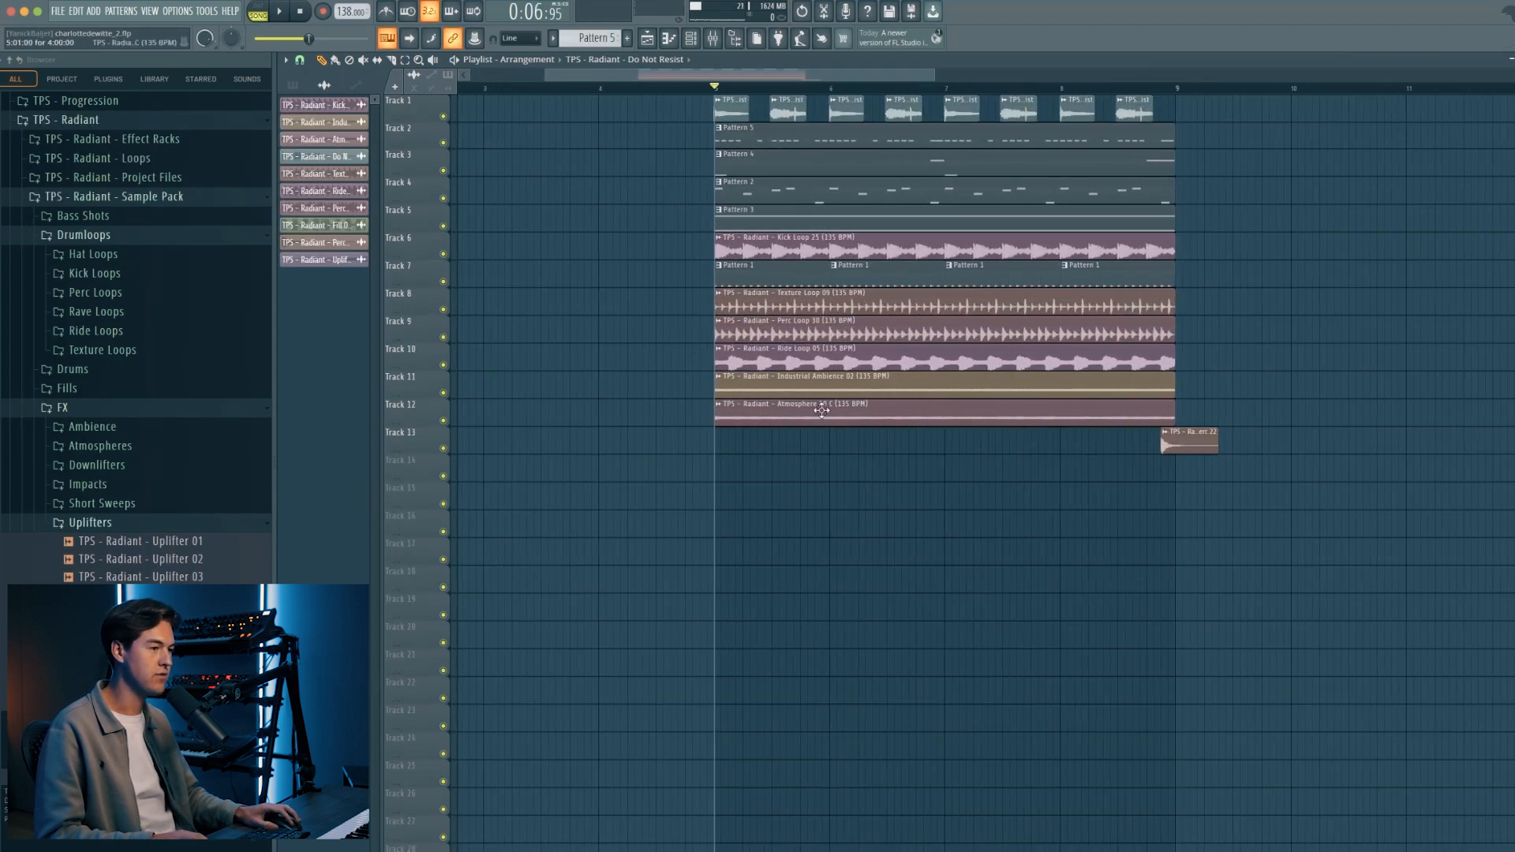
pyautogui.scroll(2, 1323, 473)
pyautogui.scroll(-4, 1067, 442)
pyautogui.moveTo(821, 396); pyautogui.dragTo(1257, 399)
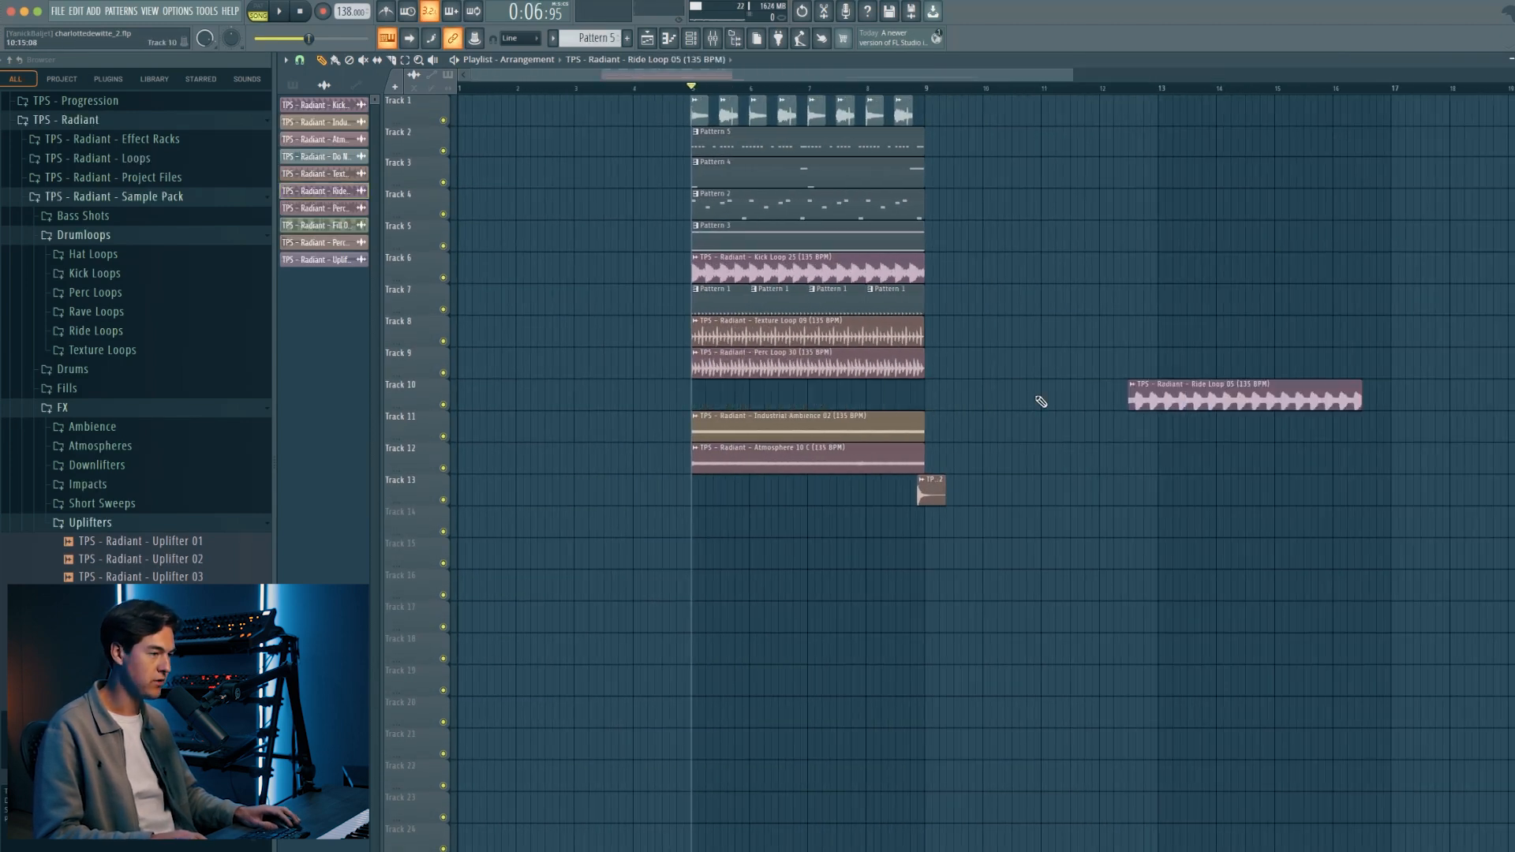
# Duplicate the four-bar groove into bars 9 to 12 and shift the Pattern 5 clips to start at bar 13.
pyautogui.moveTo(958, 473); pyautogui.dragTo(619, 95)
pyautogui.hotkey('ctrl', 'b')
pyautogui.moveTo(1017, 149); pyautogui.dragTo(984, 150)
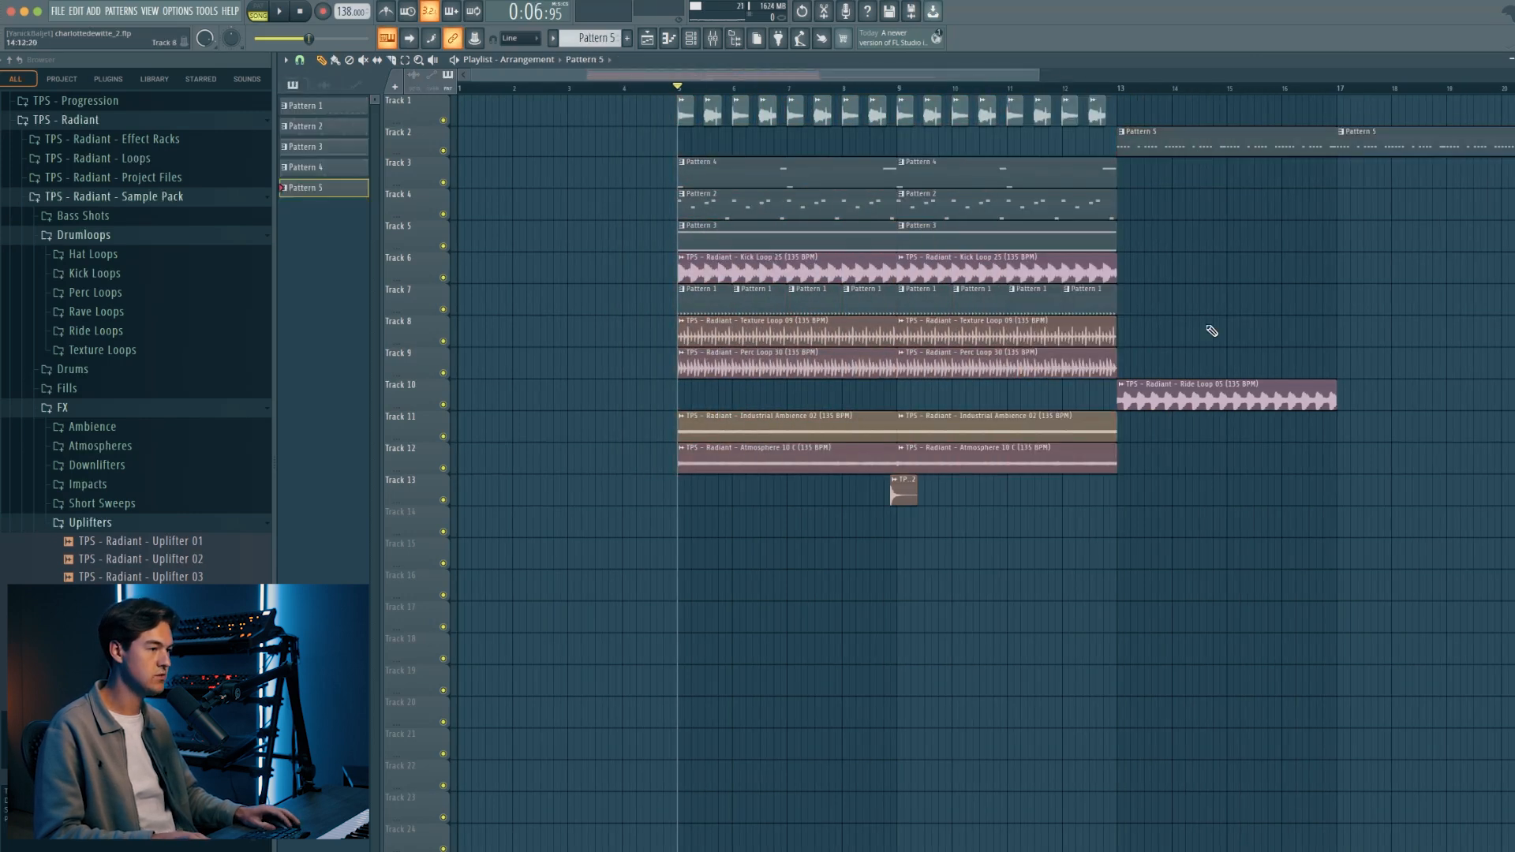
# Duplicate the clips on Tracks 3 to 9 into the eight bars starting at bar 13 and play the arrangement.
pyautogui.moveTo(1193, 378); pyautogui.dragTo(679, 158)
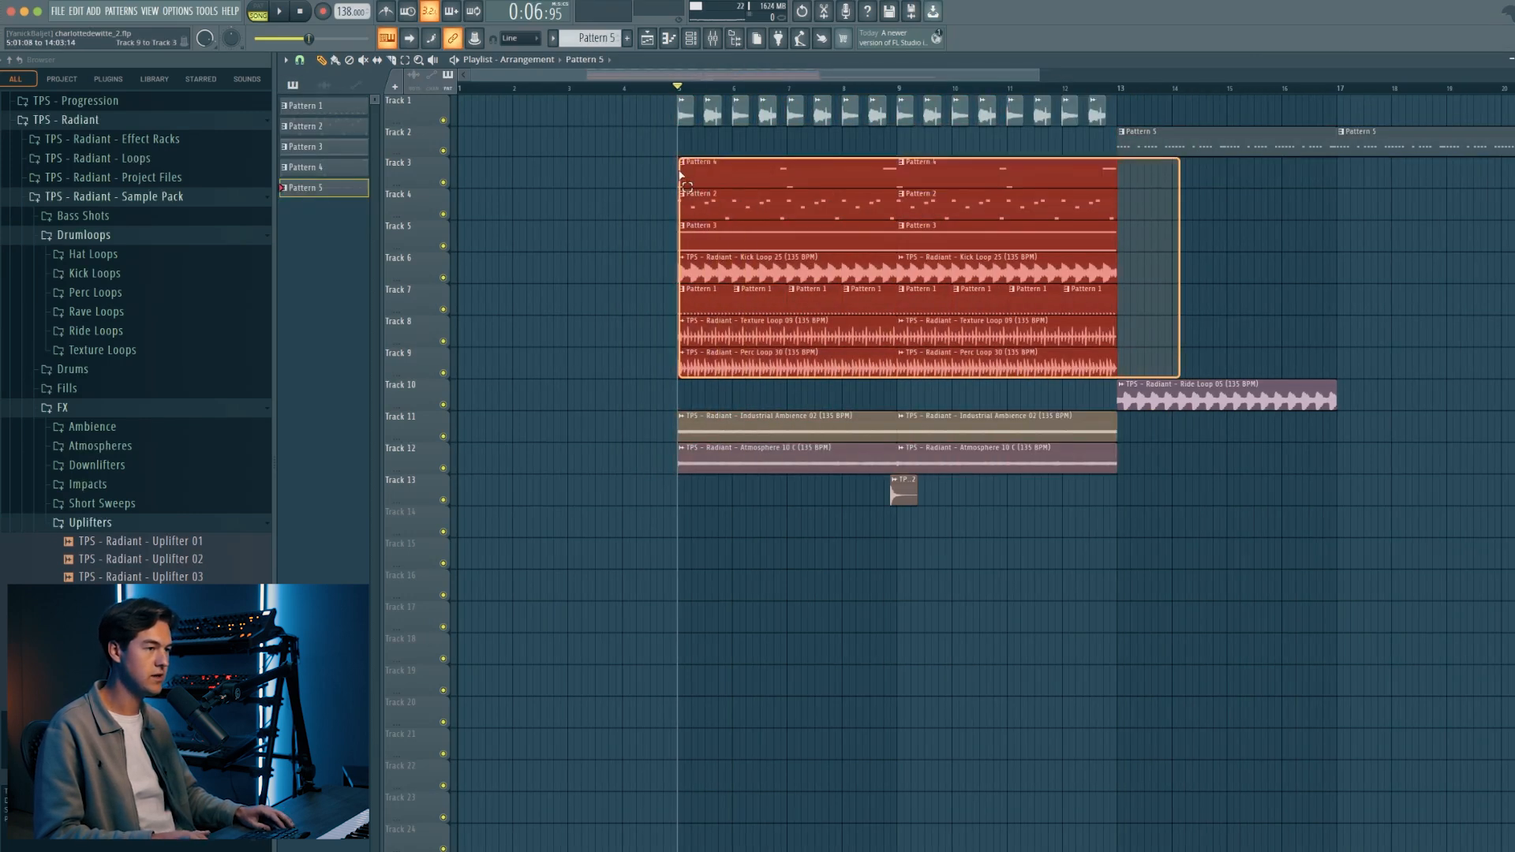
pyautogui.hotkey('ctrl', 'b')
pyautogui.press('space')
pyautogui.moveTo(1125, 182); pyautogui.dragTo(1152, 182)
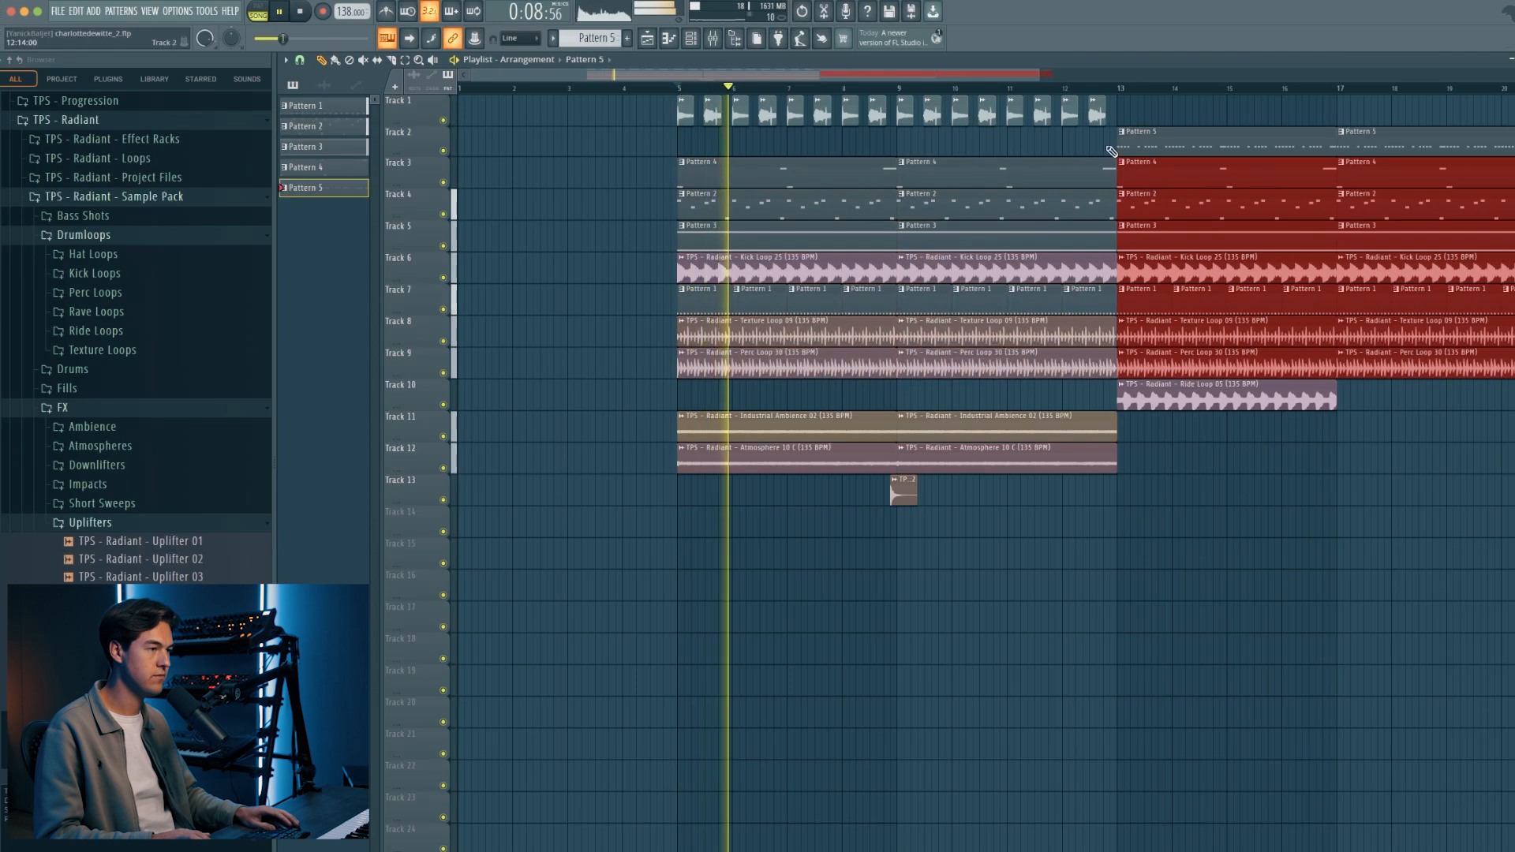
# Adjust the channel volume of the Do Not Resist audio clip to 33%.
pyautogui.click(1184, 113)
pyautogui.doubleClick(1099, 113)
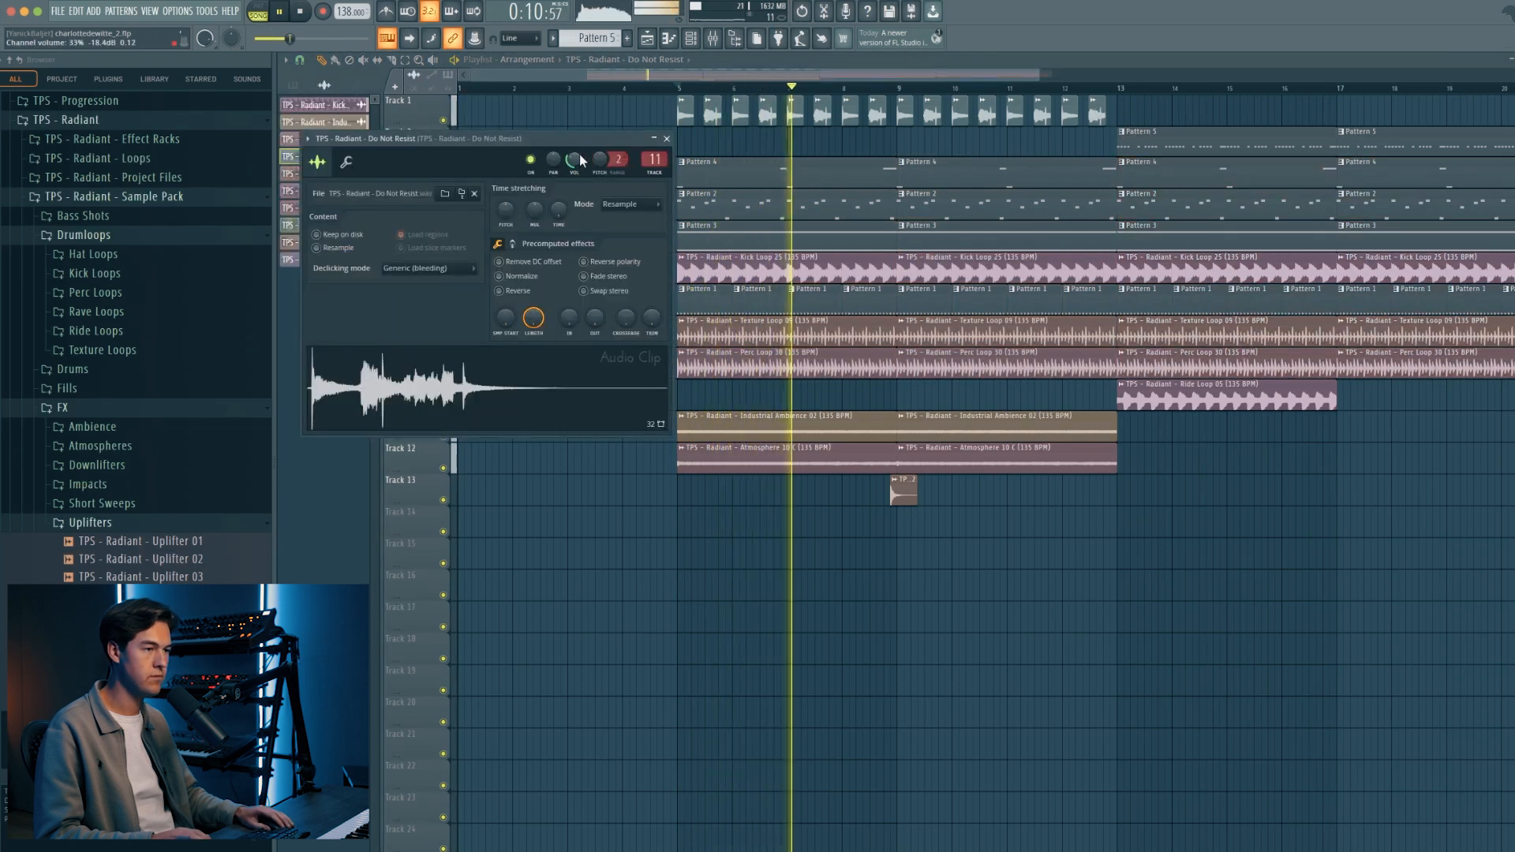
pyautogui.click(668, 140)
# Extend the vocal chops on Track 1 from bar 13 through bar 20.
pyautogui.scroll(-3, 797, 142)
pyautogui.scroll(4, 578, 121)
pyautogui.moveTo(866, 123); pyautogui.dragTo(1118, 128)
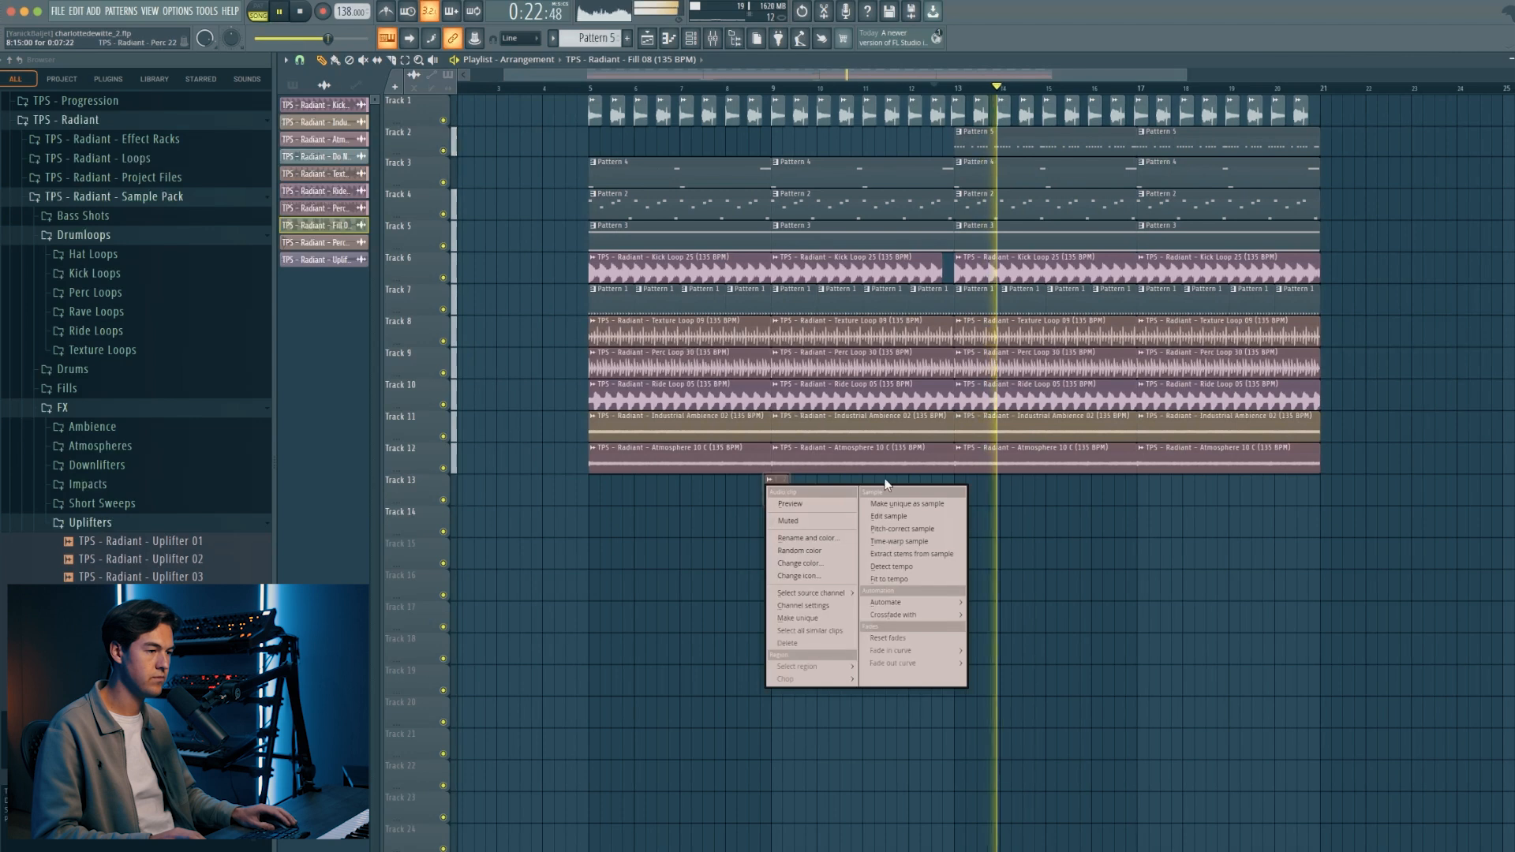
# Place copies of the Perc 22 hit on Track 13 around the starts of bars 13, 17 and 21.
pyautogui.click(856, 489)
pyautogui.scroll(4, 949, 490)
pyautogui.moveTo(936, 489); pyautogui.dragTo(1252, 489)
pyautogui.scroll(-3, 992, 489)
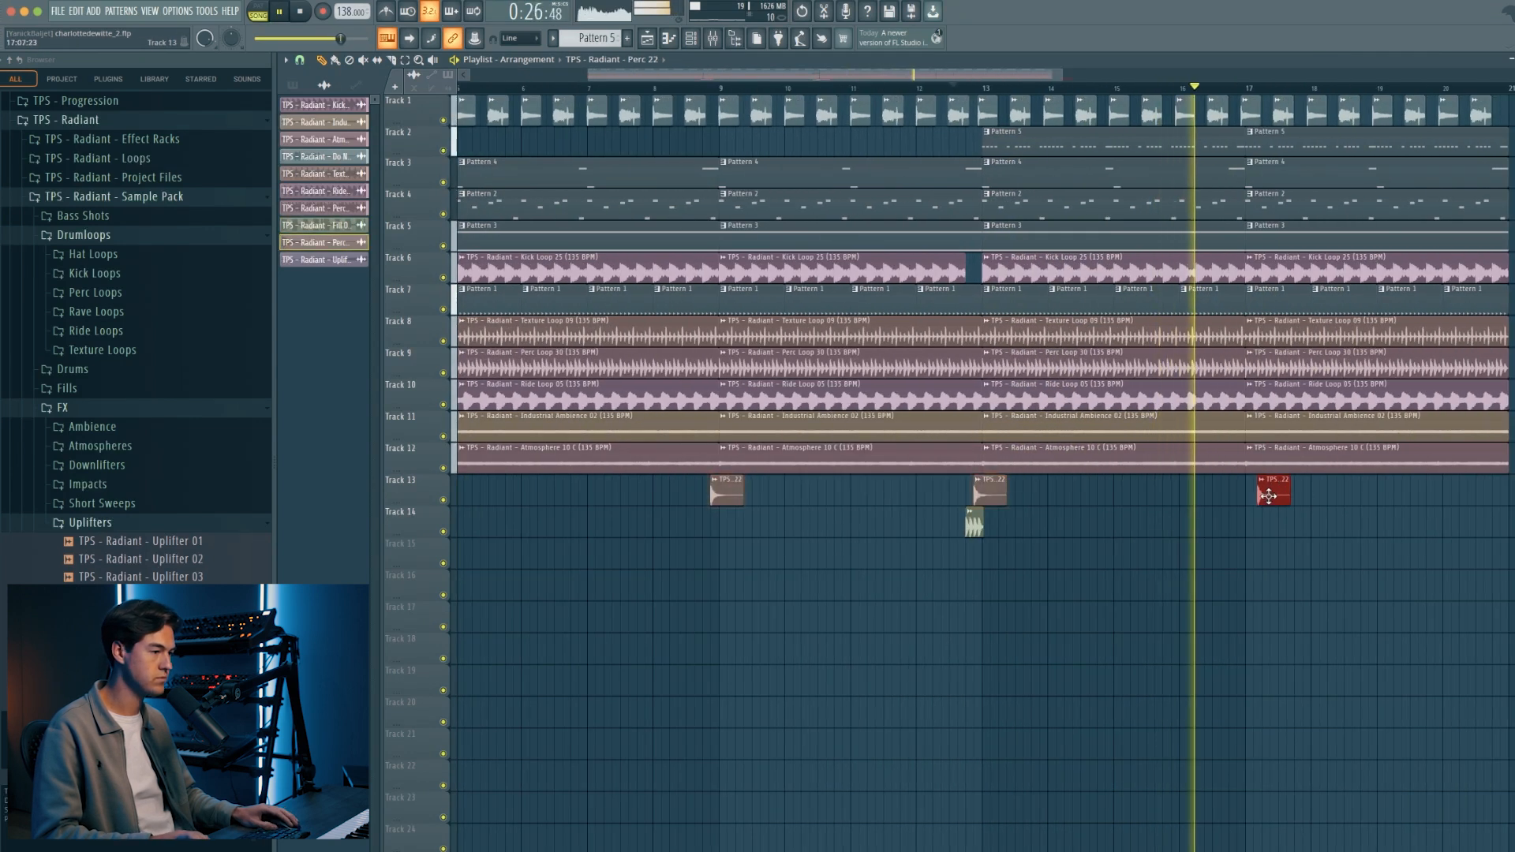
pyautogui.scroll(-3, 1150, 497)
pyautogui.scroll(3, 887, 510)
pyautogui.scroll(-3, 887, 510)
pyautogui.scroll(3, 690, 481)
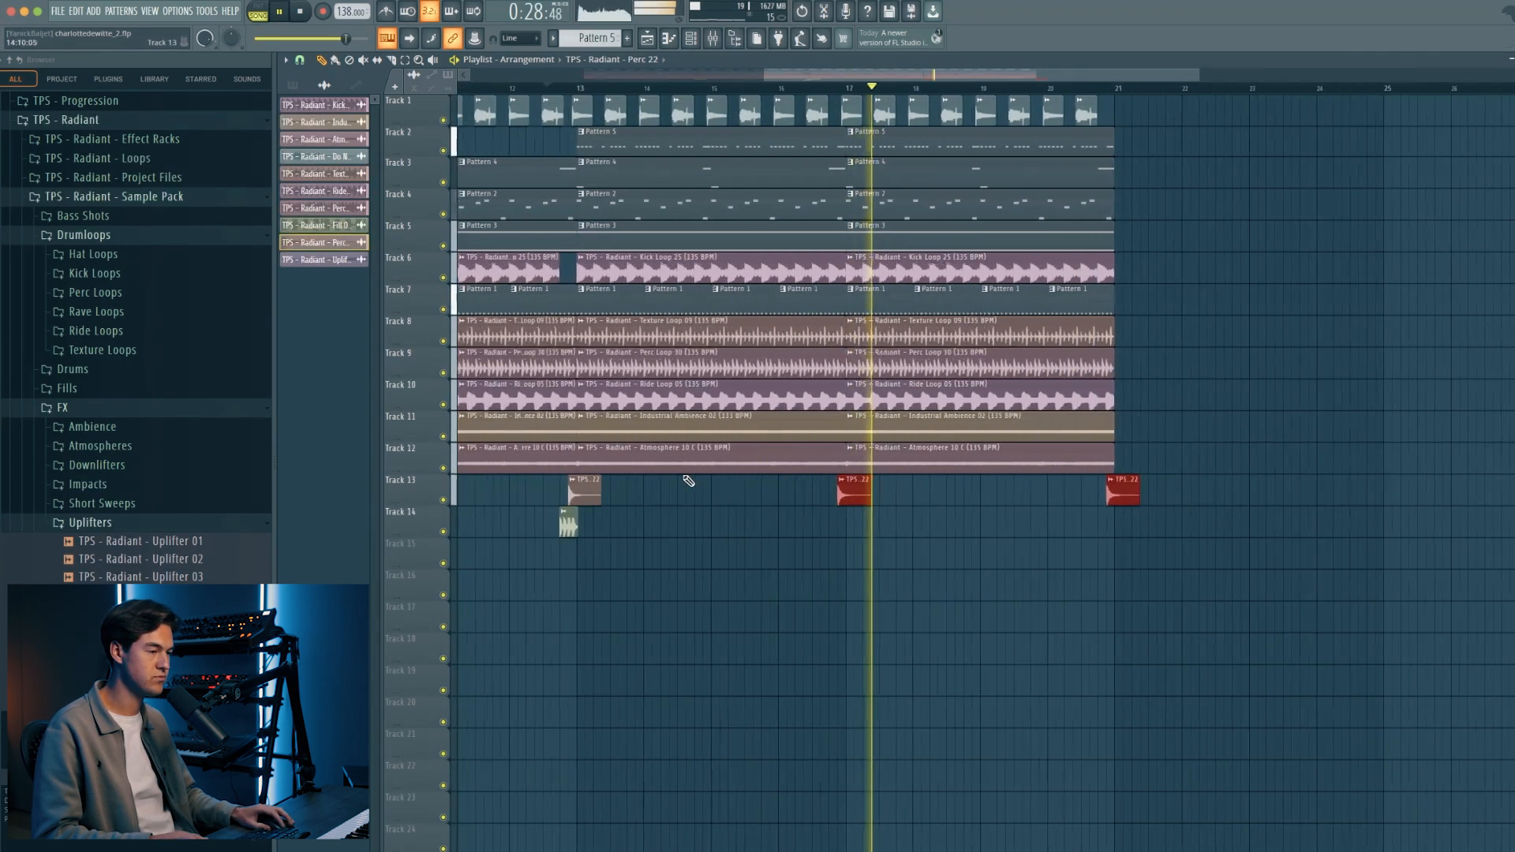
# Copy the Fill 08 clip on Track 14 to just before bar 21 and trim the last Kick Loop 25 to end at bar 20.
pyautogui.moveTo(1129, 274); pyautogui.dragTo(1110, 276)
pyautogui.scroll(-3, 1100, 283)
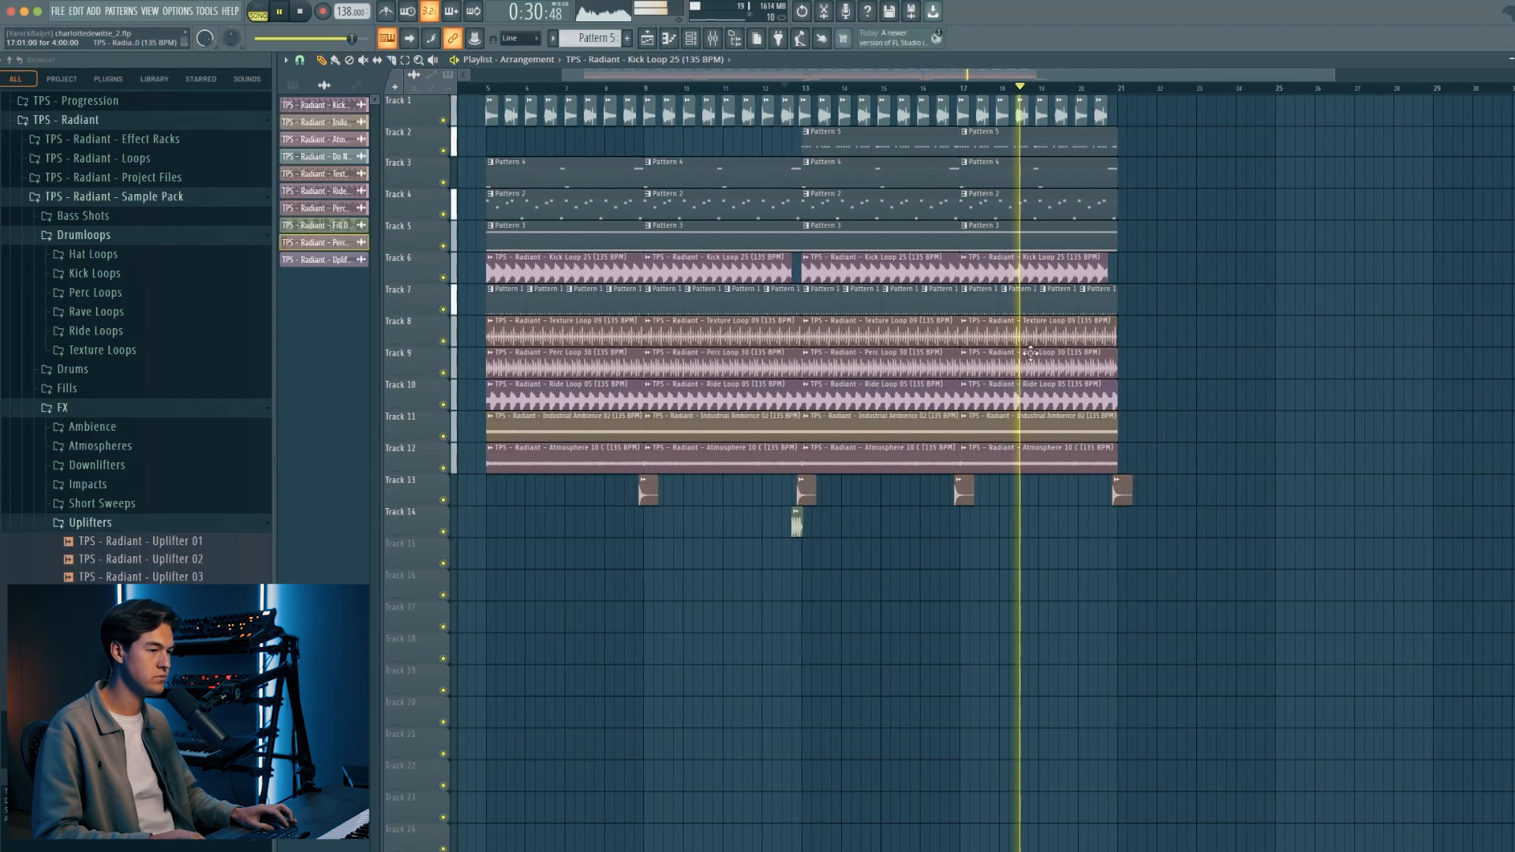
pyautogui.click(800, 525)
pyautogui.click(1106, 533)
pyautogui.scroll(2, 1104, 534)
pyautogui.scroll(2, 1104, 533)
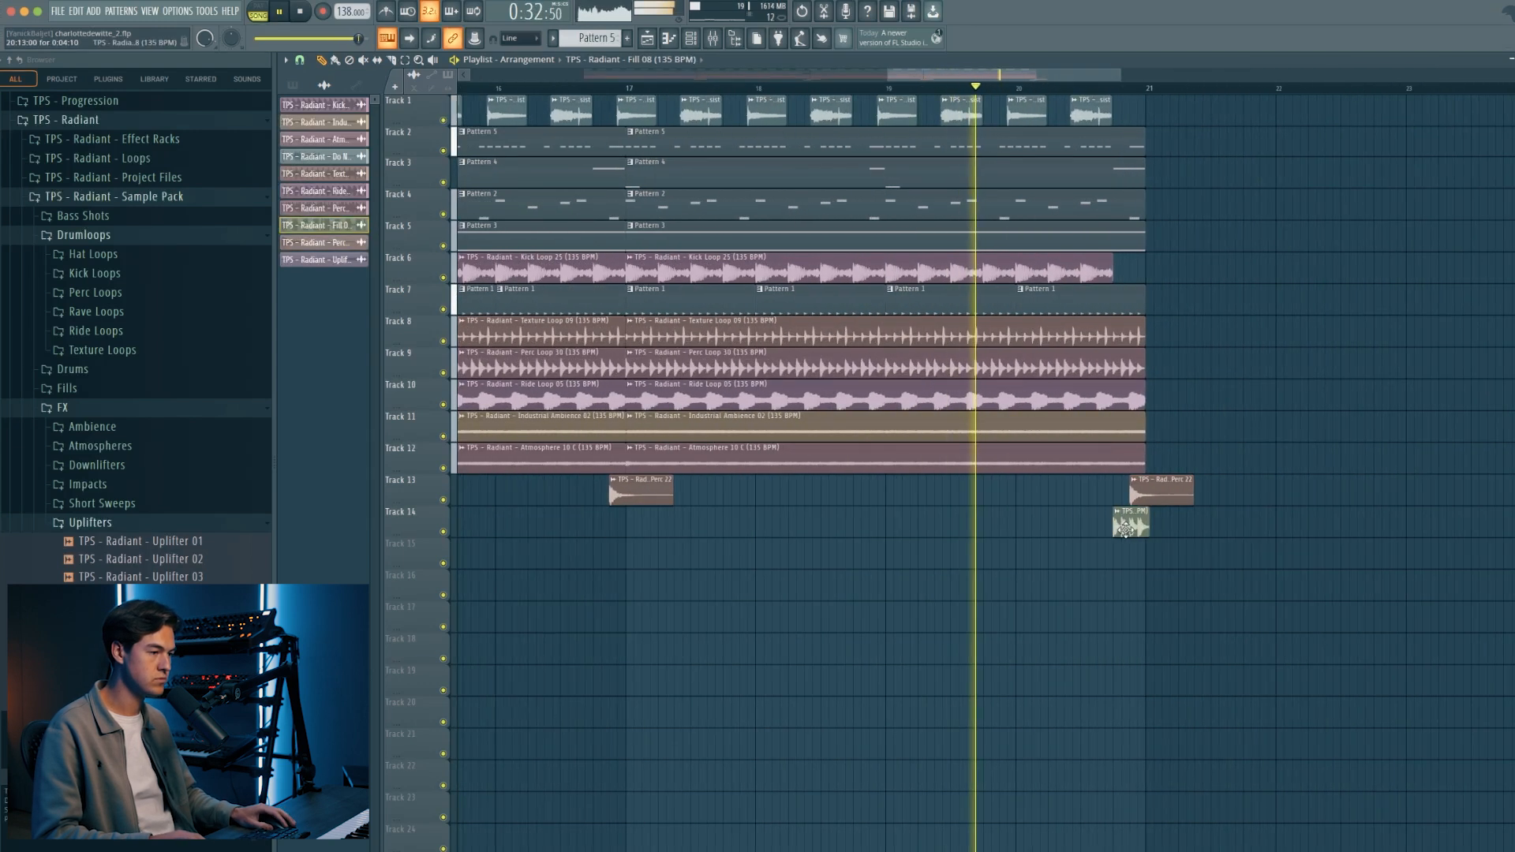
pyautogui.moveTo(1108, 273); pyautogui.dragTo(1016, 276)
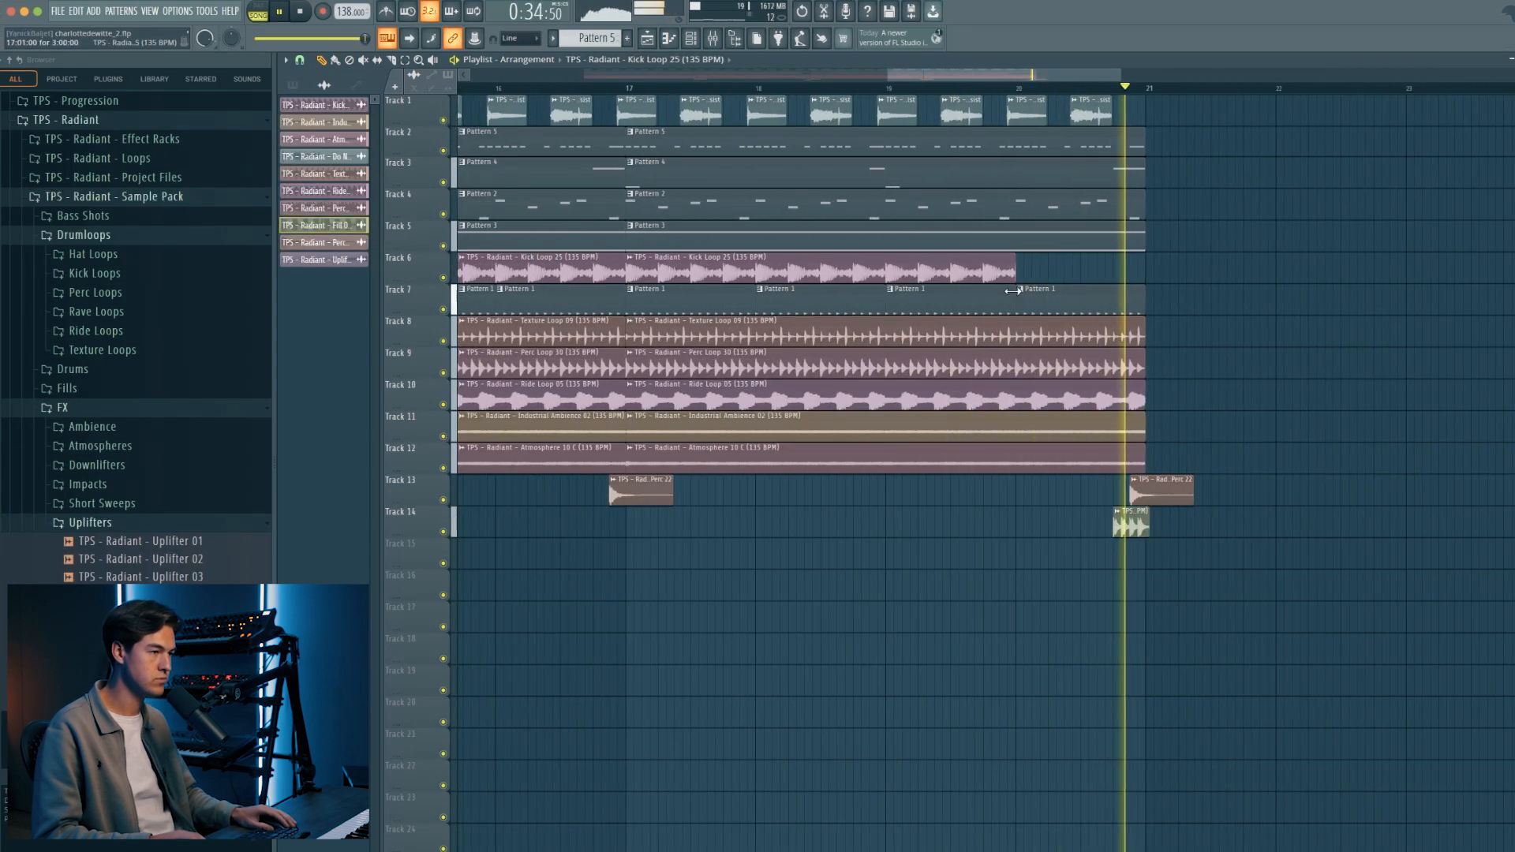
pyautogui.press('space')
pyautogui.scroll(-3, 542, 218)
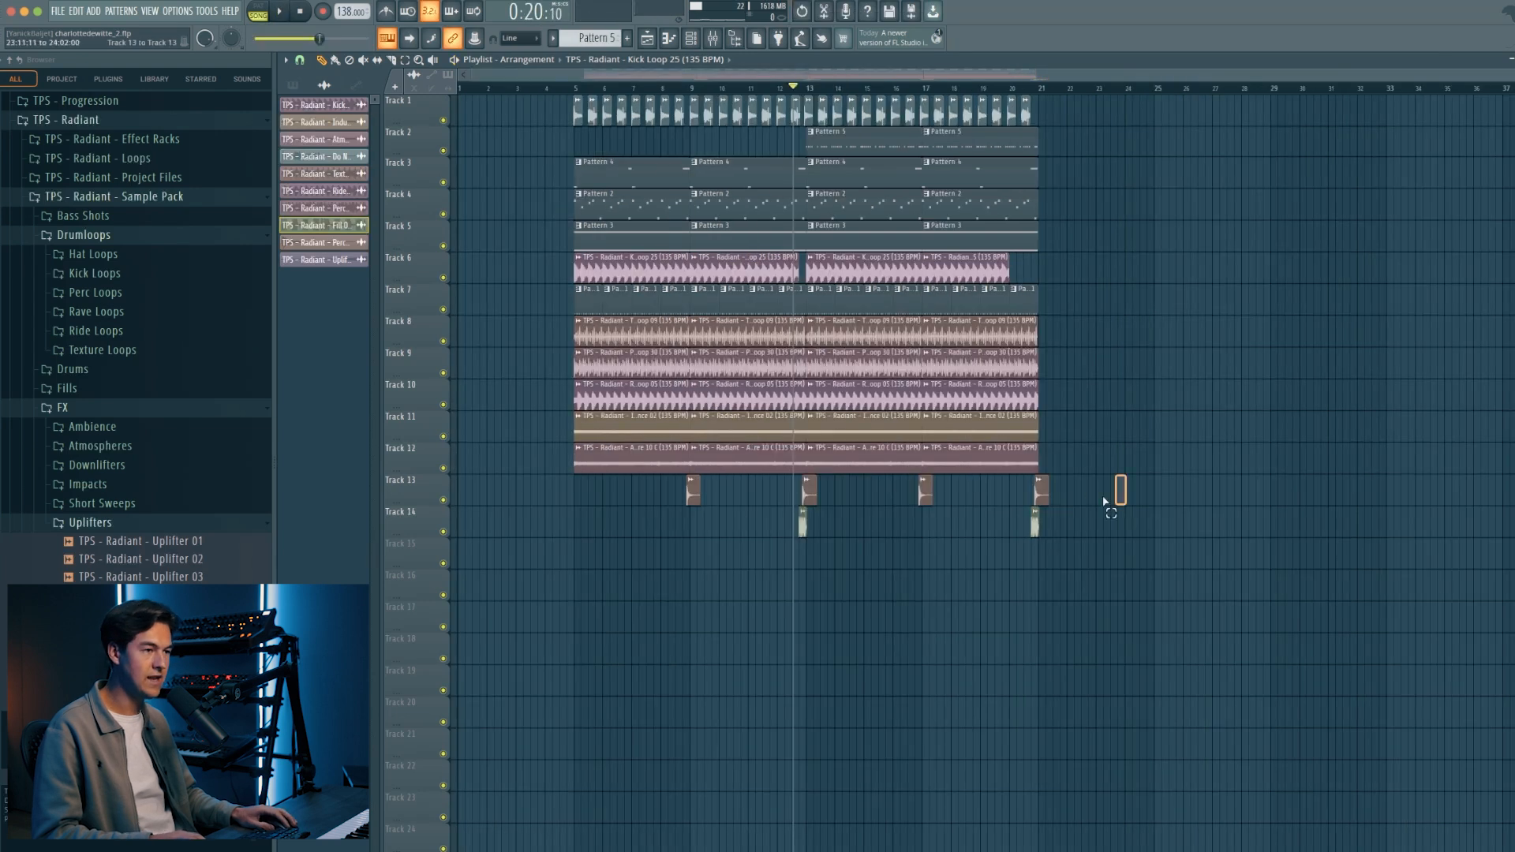
# Move the entire arrangement four bars later so it starts at bar 9.
pyautogui.hotkey('ctrl', 'a')
pyautogui.moveTo(609, 184); pyautogui.dragTo(727, 185)
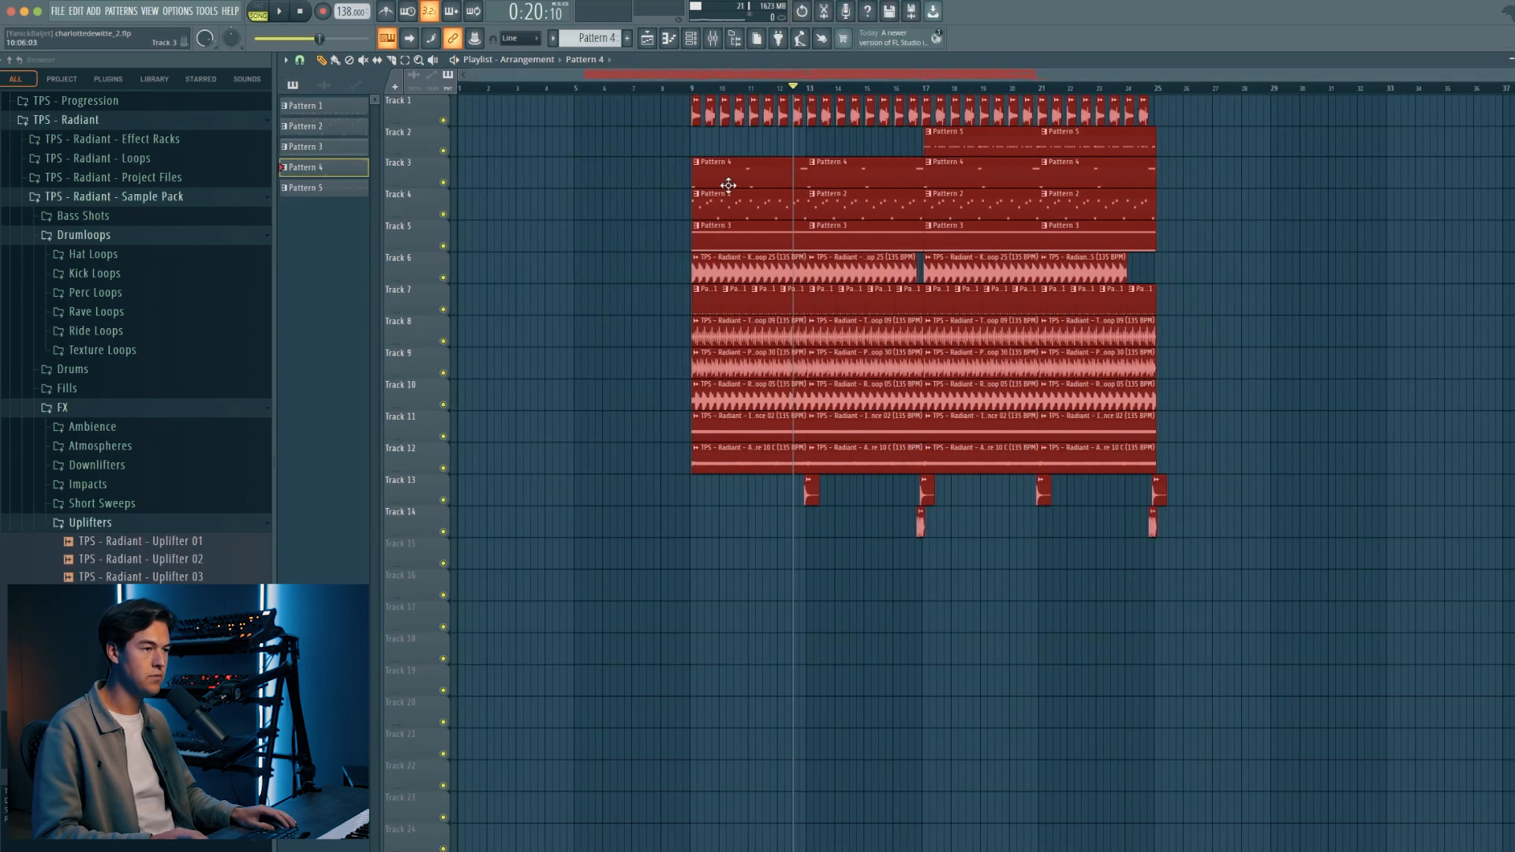
pyautogui.click(634, 183)
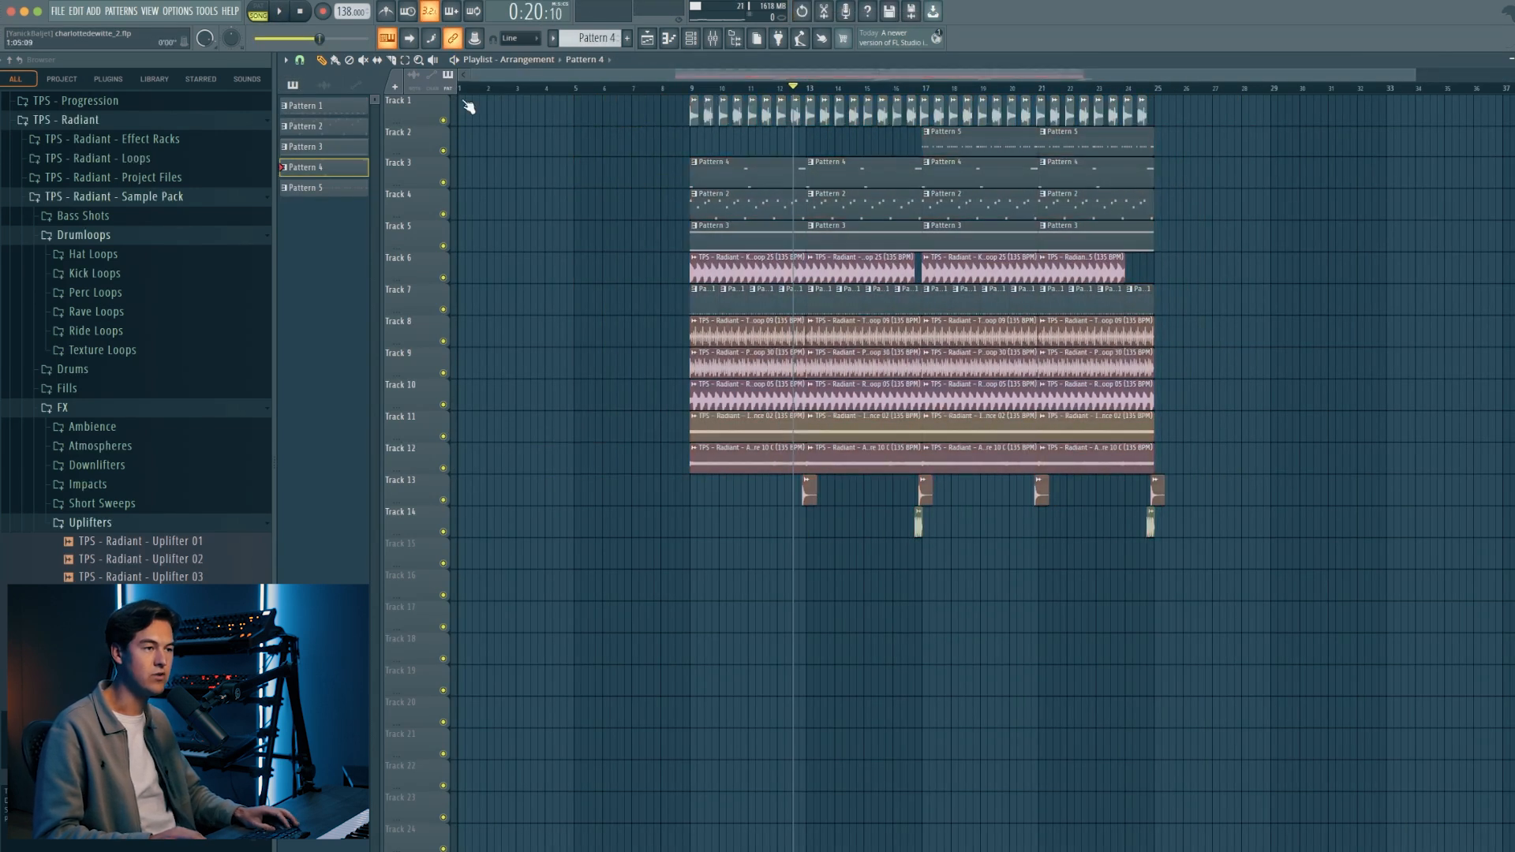
# Build an intro in bars 5 to 8 by copying the Pattern 2, Pattern 3, Industrial Ambience 02 and Atmosphere 10 clips there.
pyautogui.scroll(2, 666, 193)
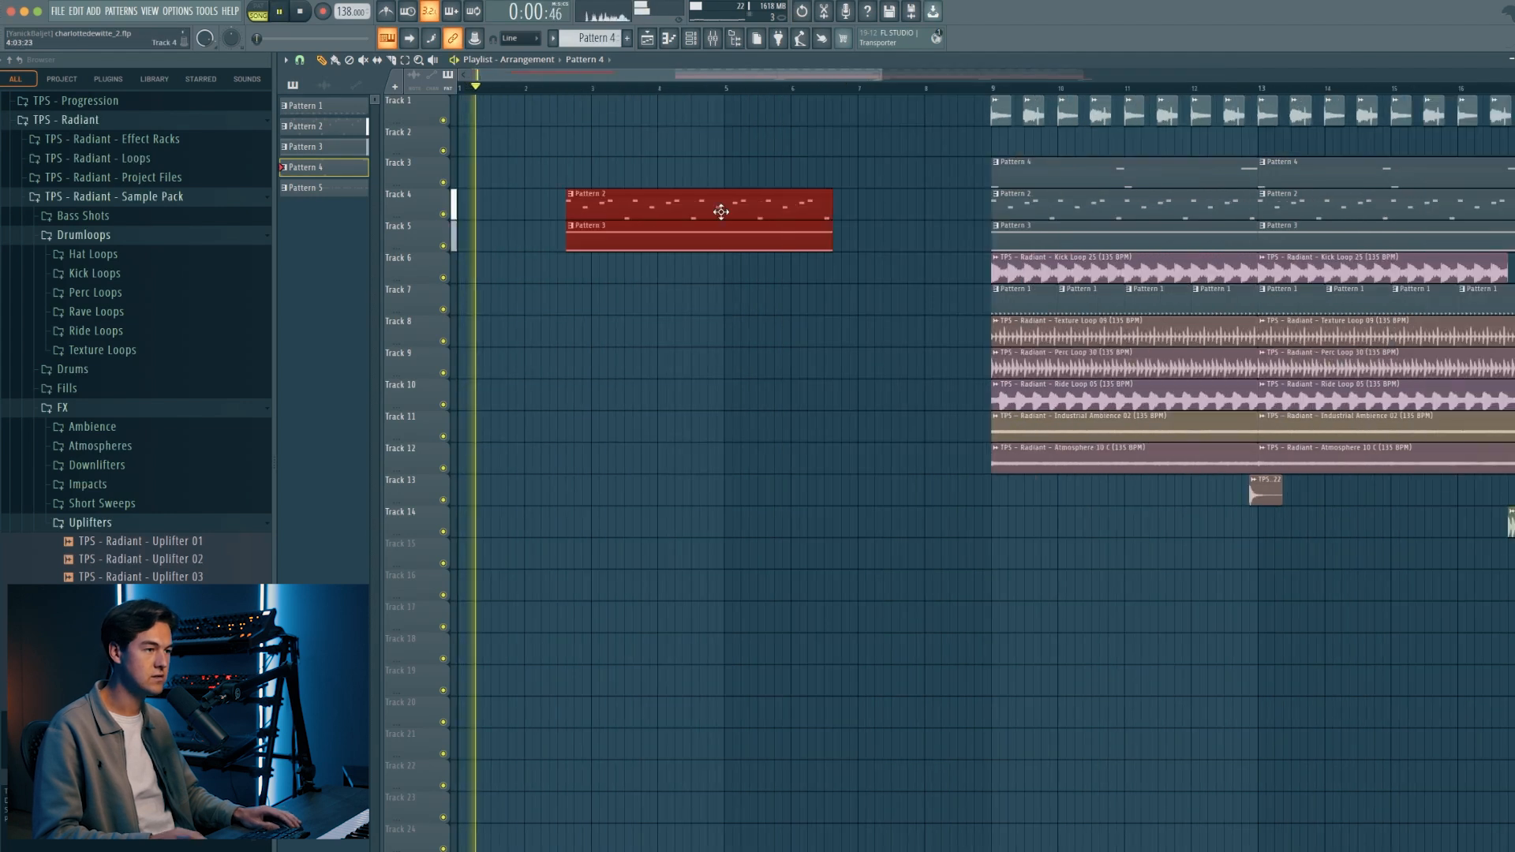
pyautogui.moveTo(721, 210); pyautogui.dragTo(825, 209)
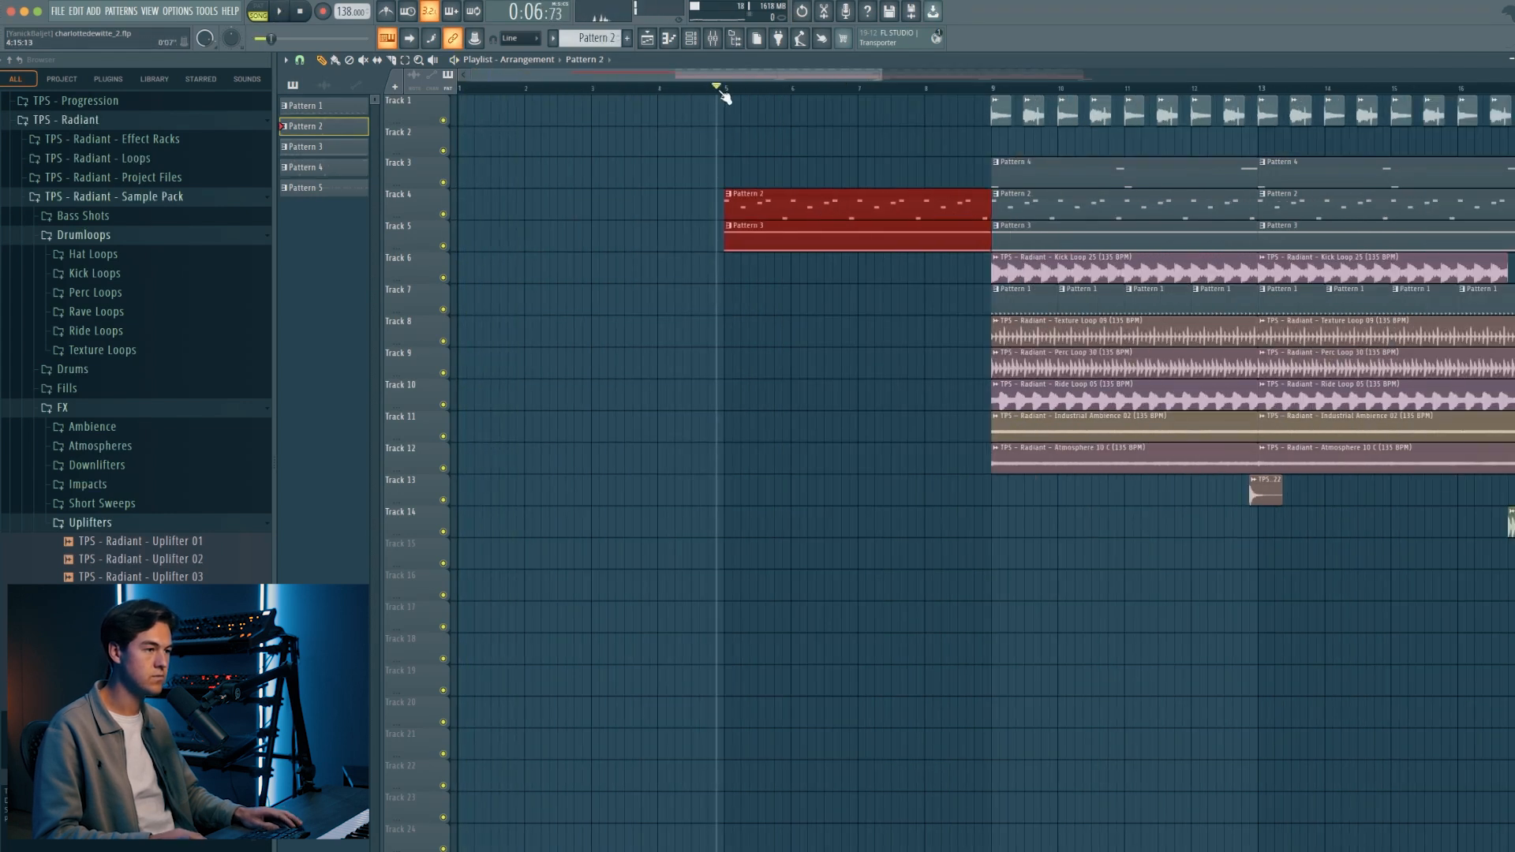
pyautogui.press('space')
pyautogui.moveTo(1051, 522); pyautogui.dragTo(1017, 432)
pyautogui.moveTo(1005, 451); pyautogui.dragTo(740, 453)
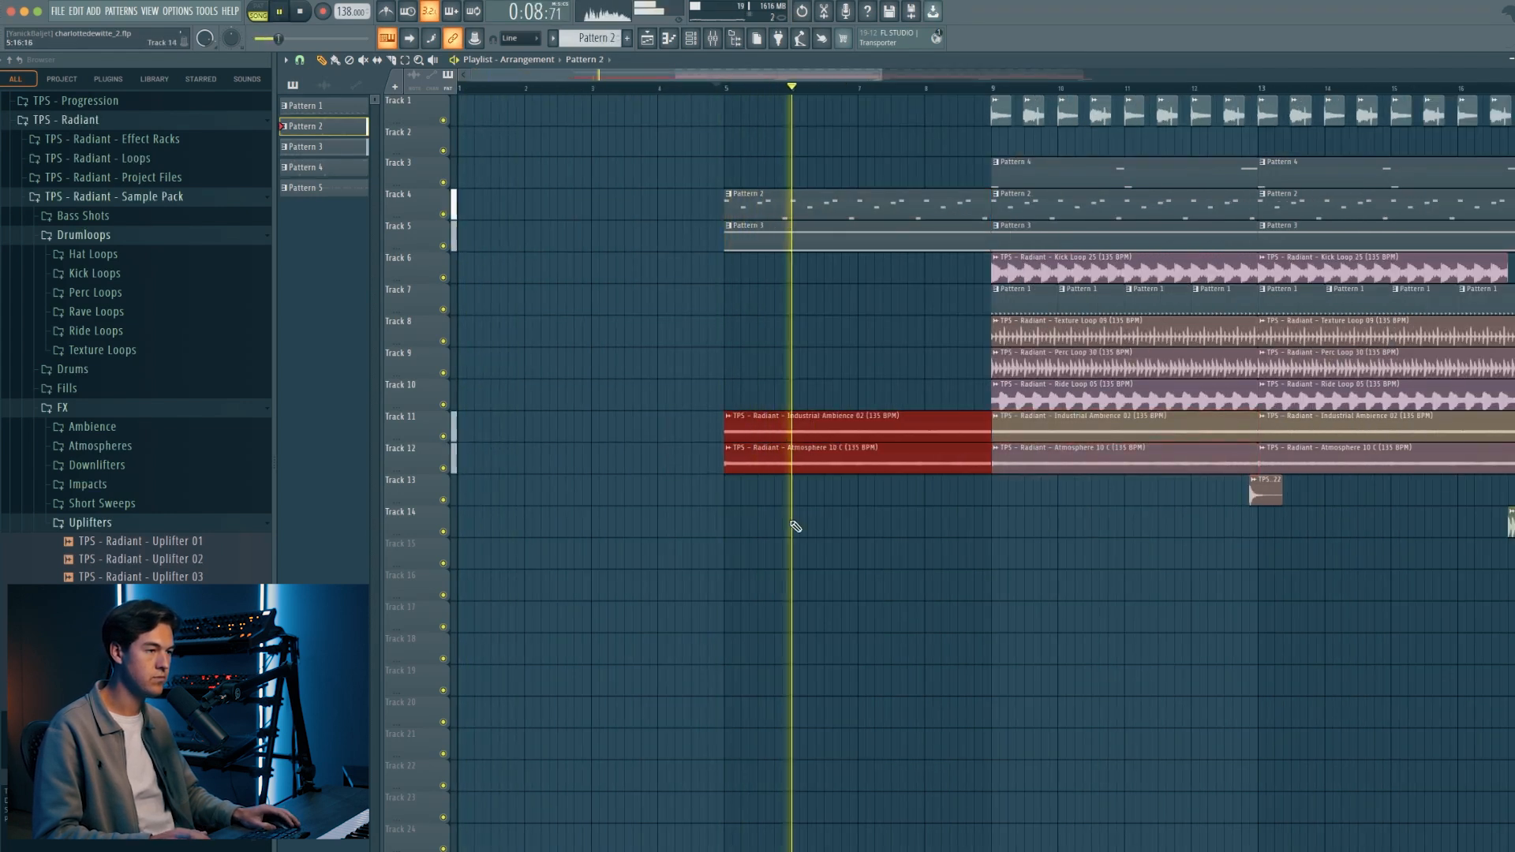
pyautogui.click(774, 484)
# Place an Uplifter 03 audio clip on Track 17 ending at bar 9, open its channel settings, and undo the trim of its end.
pyautogui.click(323, 85)
pyautogui.moveTo(327, 257); pyautogui.dragTo(690, 626)
pyautogui.doubleClick(710, 619)
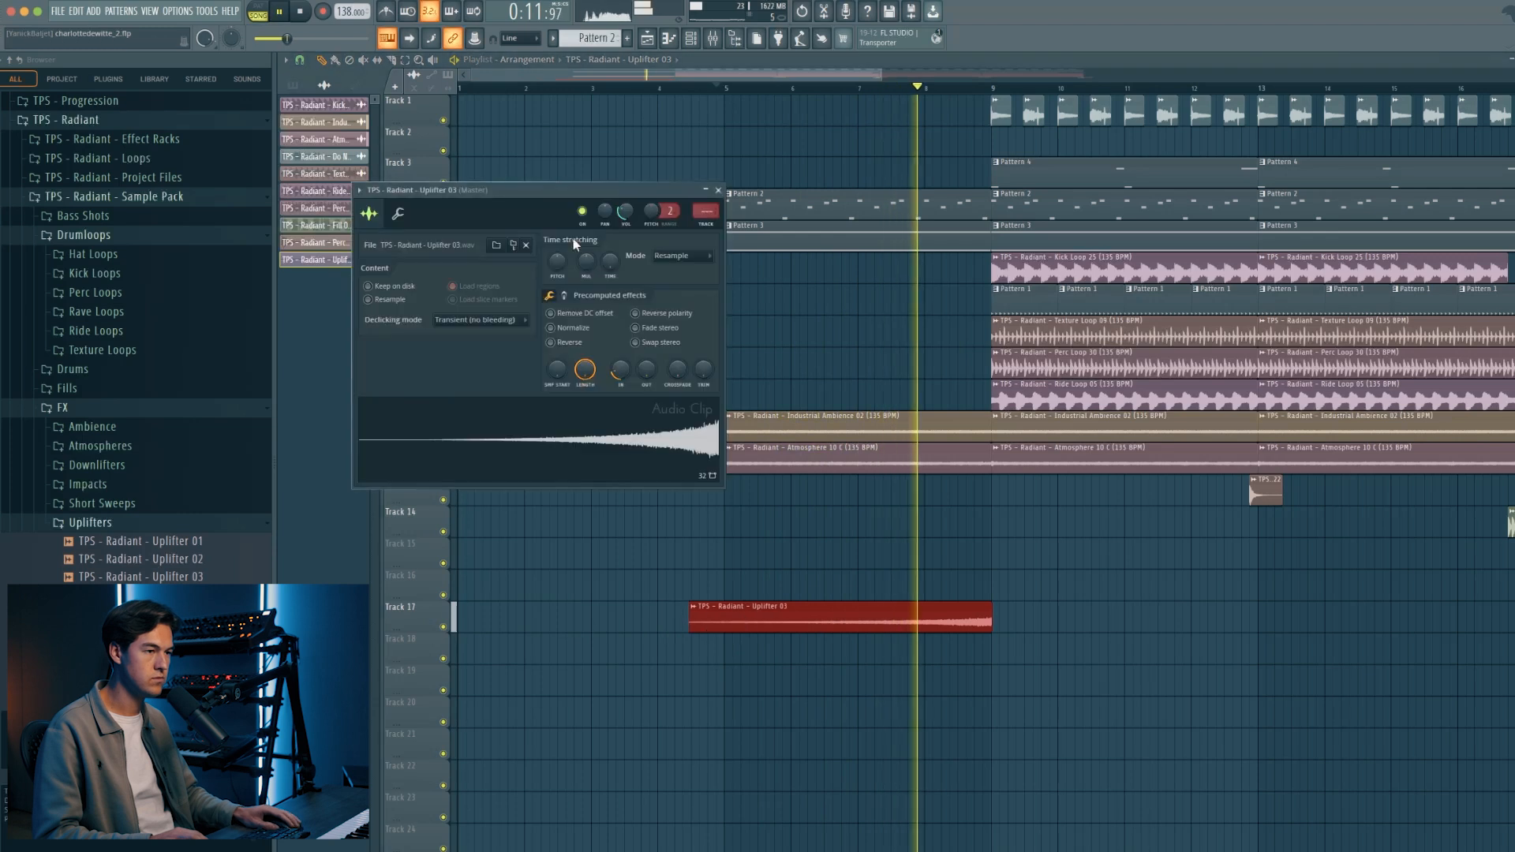
pyautogui.moveTo(989, 623); pyautogui.dragTo(970, 620)
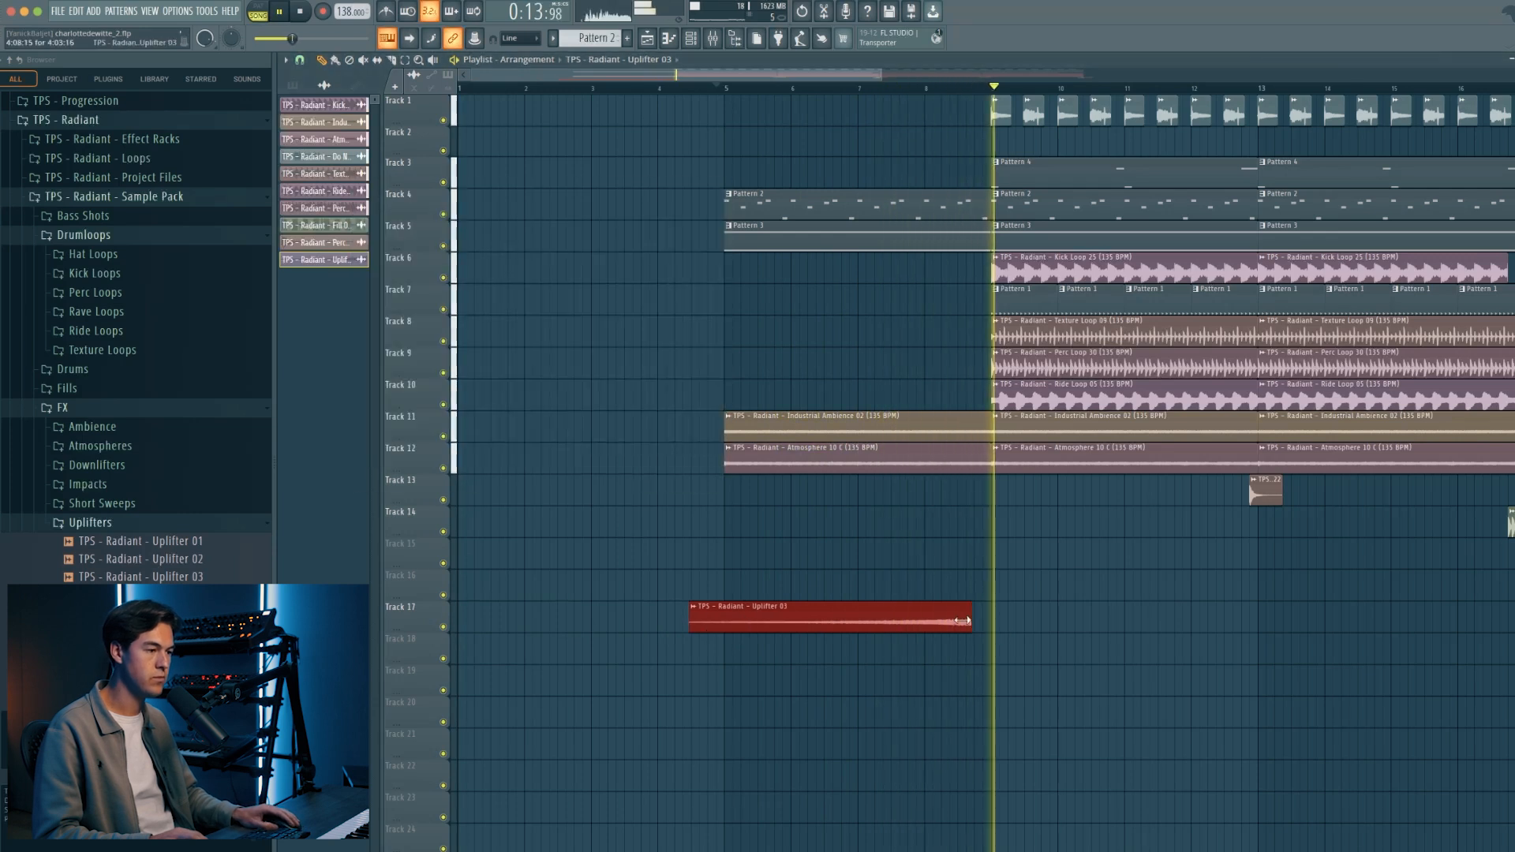
pyautogui.hotkey('ctrl', 'z')
pyautogui.scroll(-3, 814, 224)
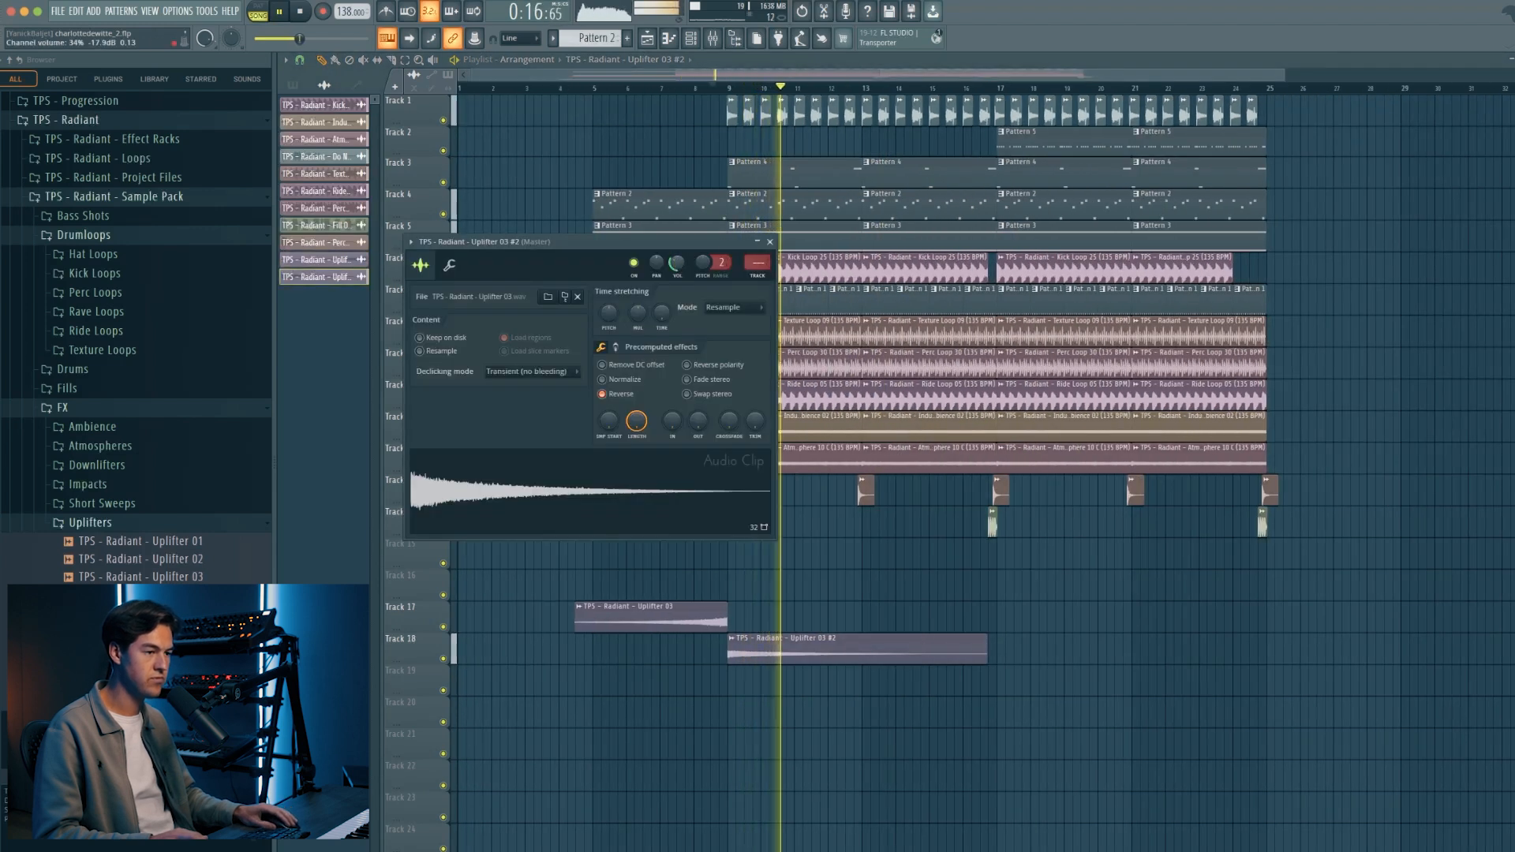
# Duplicate the uplifter on Track 17 to end at bar 17 and the reversed uplifter on Track 18 to start at bar 17.
pyautogui.press('Escape')
pyautogui.moveTo(982, 719)
pyautogui.mouseDown()
pyautogui.moveTo(630, 620)
pyautogui.moveTo(926, 623)
pyautogui.mouseUp()
pyautogui.scroll(2, 934, 626)
pyautogui.scroll(4, 933, 625)
pyautogui.scroll(-5, 926, 623)
pyautogui.keyDown('super'); pyautogui.click(983, 590); pyautogui.keyUp('super')
pyautogui.scroll(-5, 984, 590)
pyautogui.scroll(5, 984, 590)
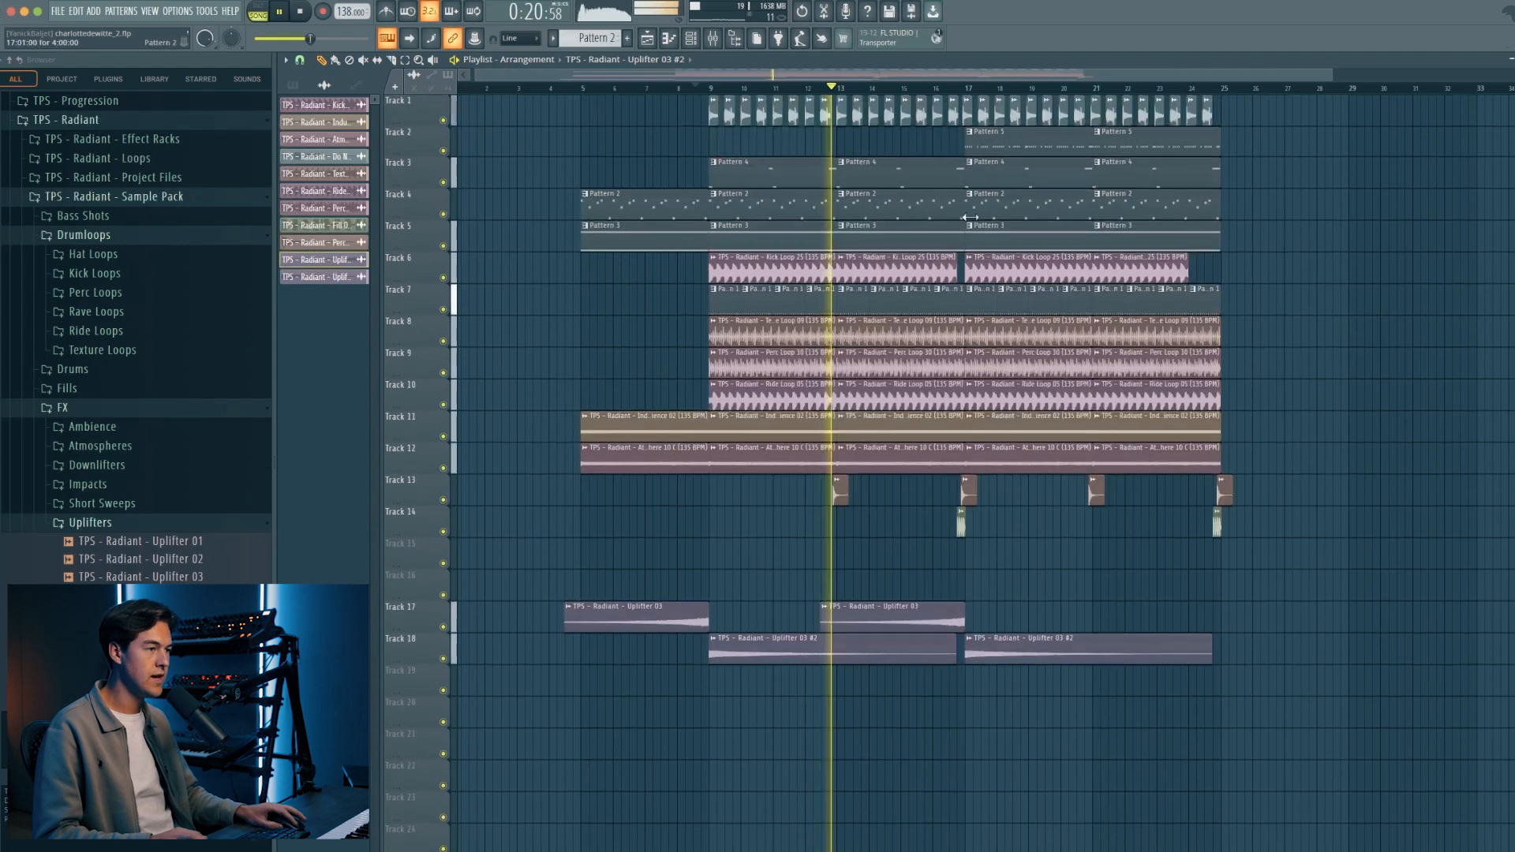
# Filter the channel rack to Unsorted channels and open the Serum acid instrument.
pyautogui.click(691, 39)
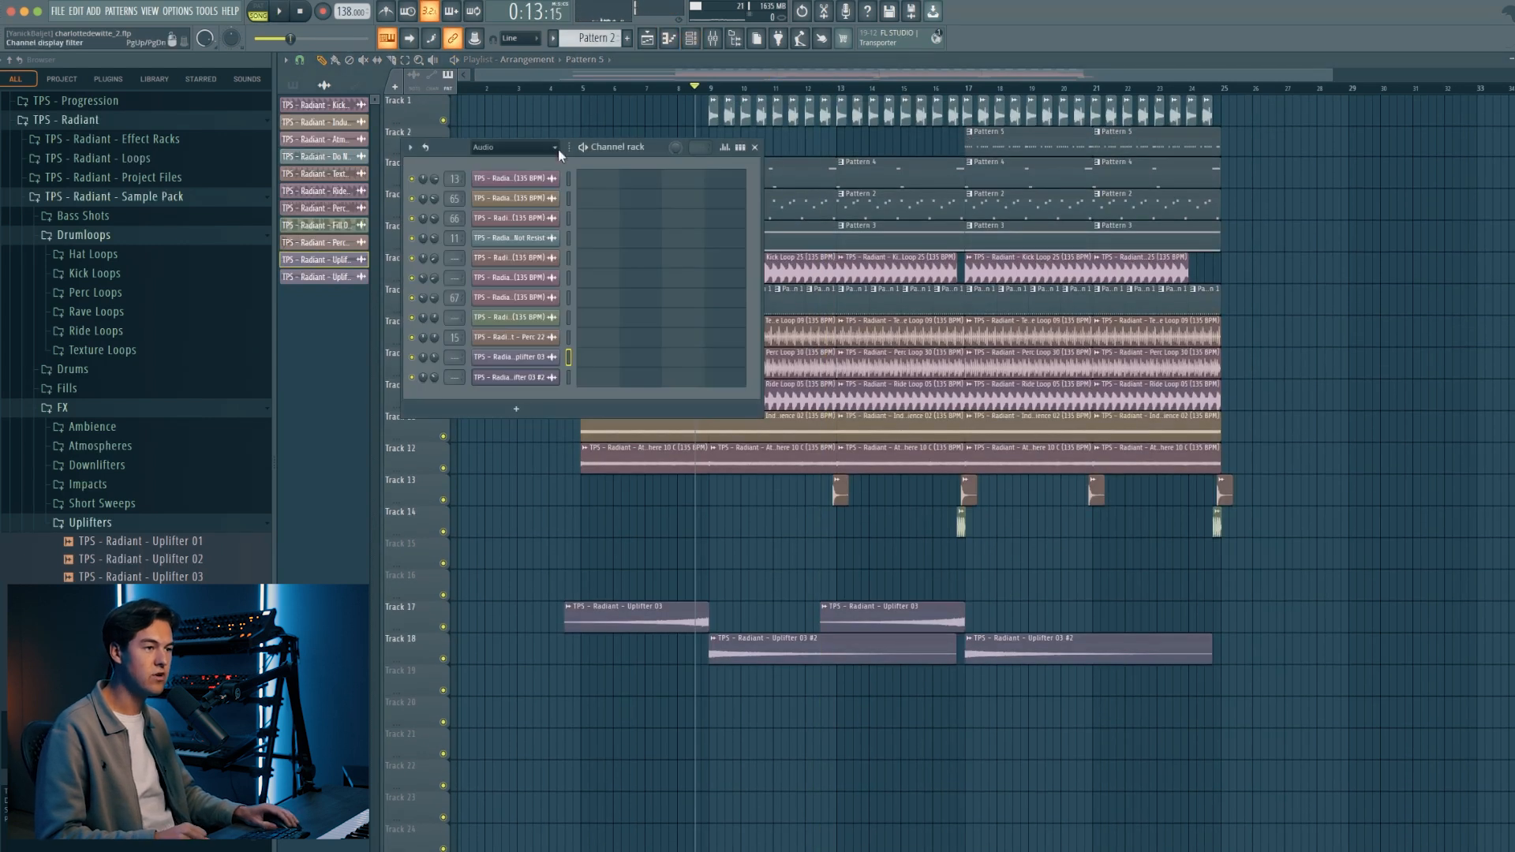
pyautogui.click(513, 192)
pyautogui.click(551, 220)
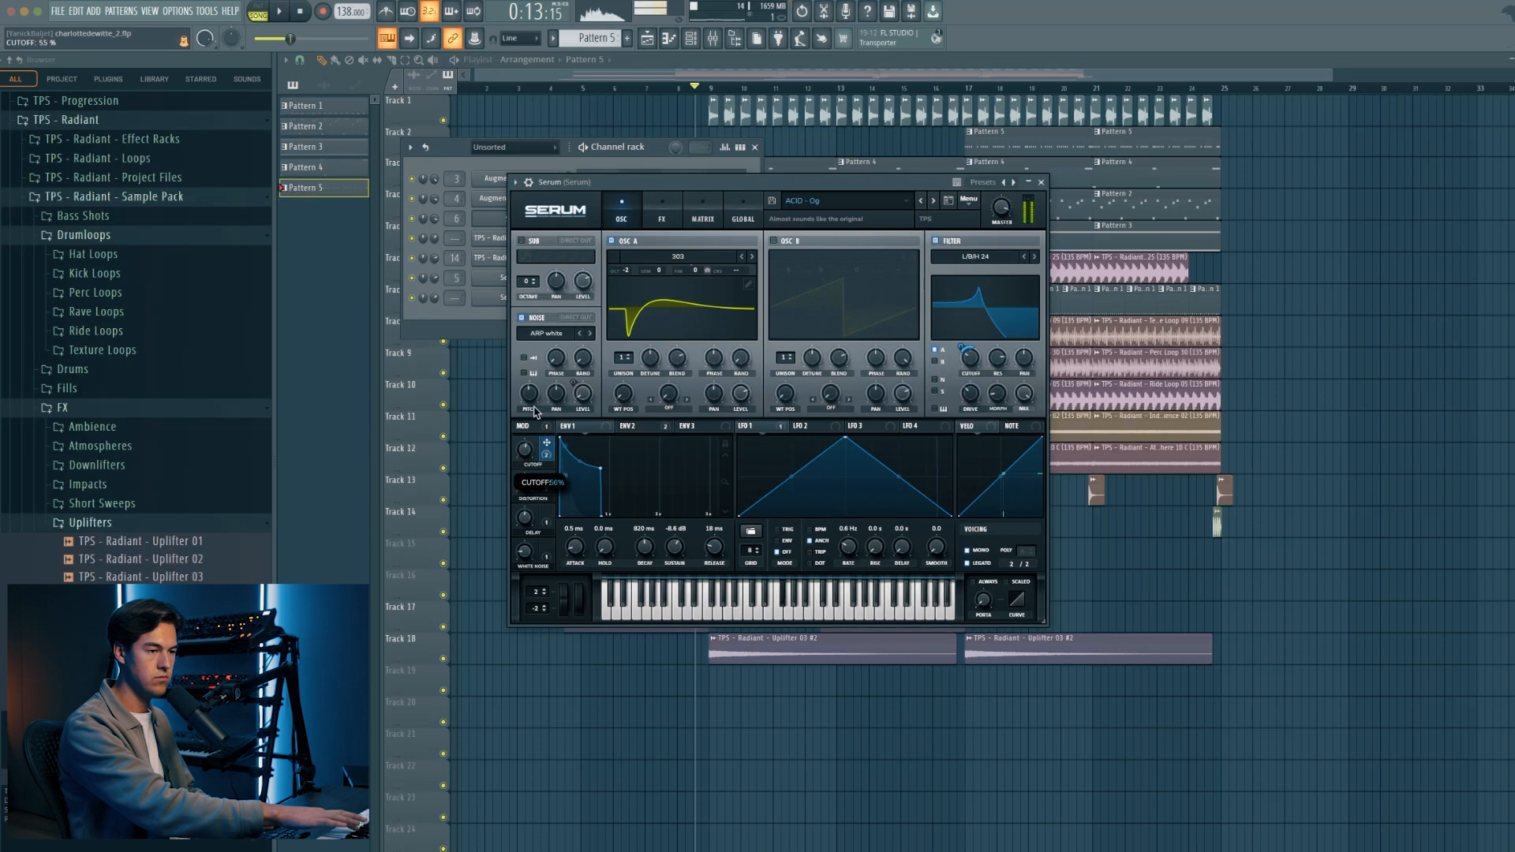
# Create an automation clip for Serum's CUTOFF macro and position it on Track 15 starting at bar 17.
pyautogui.click(207, 11)
pyautogui.moveTo(293, 260)
pyautogui.click(379, 348)
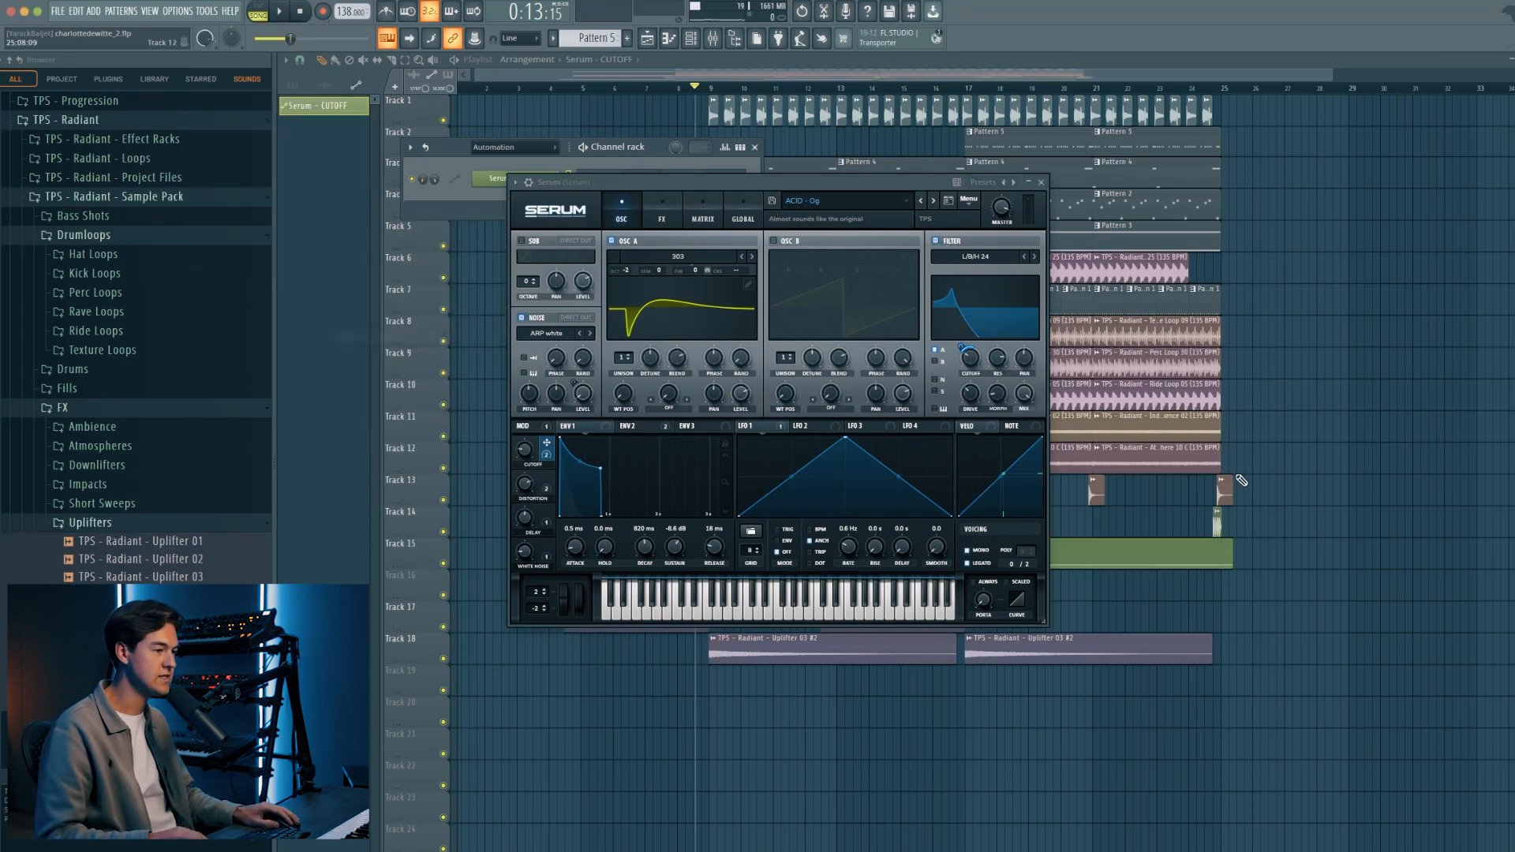
pyautogui.keyDown('super'); pyautogui.click(1294, 500); pyautogui.keyUp('super')
pyautogui.click(1041, 183)
pyautogui.moveTo(752, 545); pyautogui.dragTo(1031, 561)
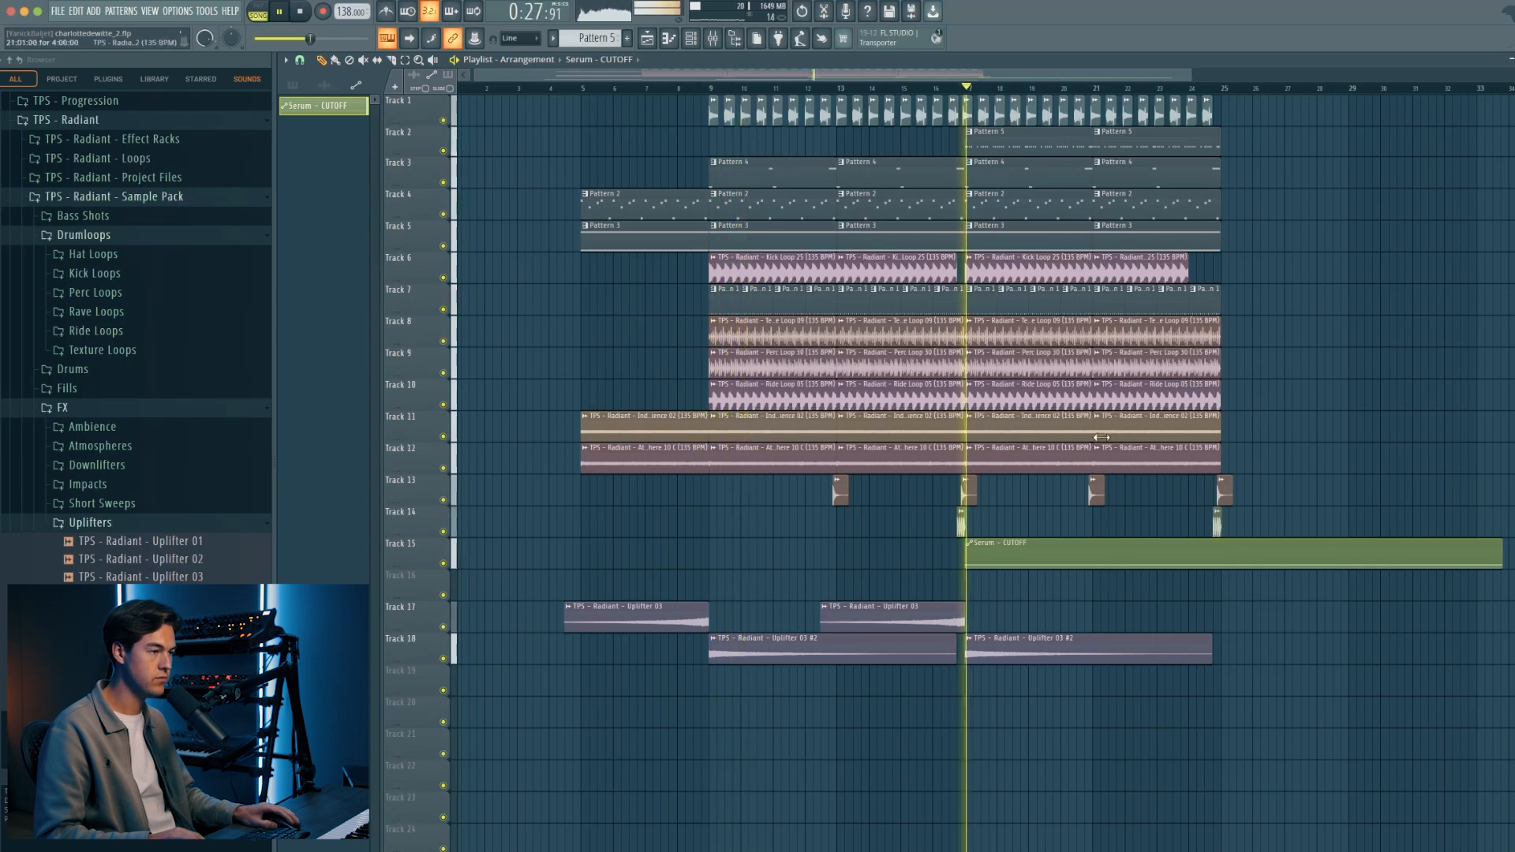
# Add a raised point at bar 25 in the Serum CUTOFF automation so the cutoff climbs from bar 17.
pyautogui.rightClick(1223, 557)
pyautogui.hotkey('ctrl', 'z')
pyautogui.moveTo(1226, 562); pyautogui.dragTo(1226, 554)
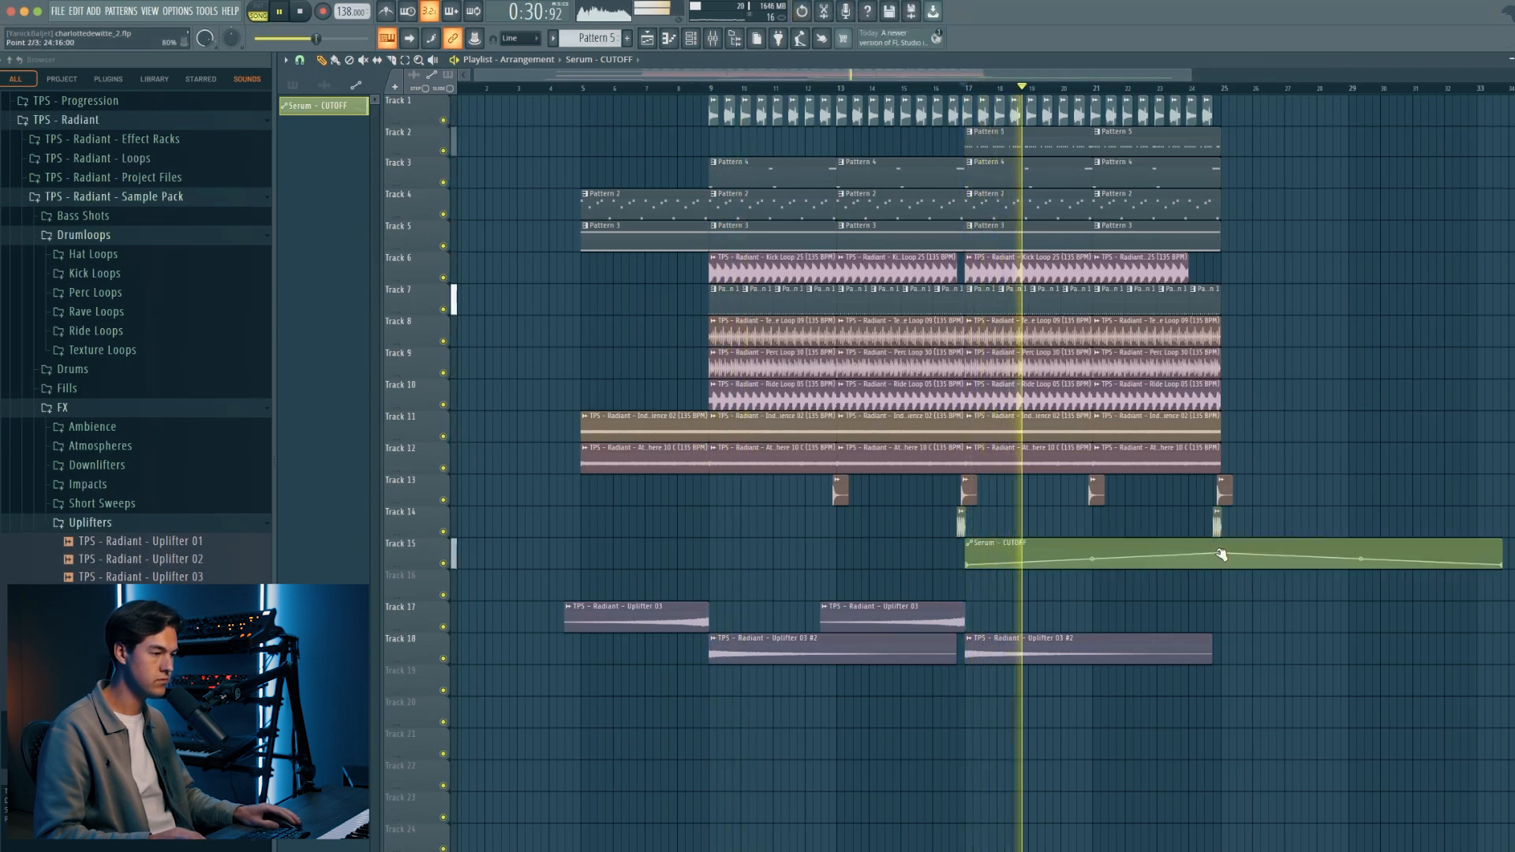